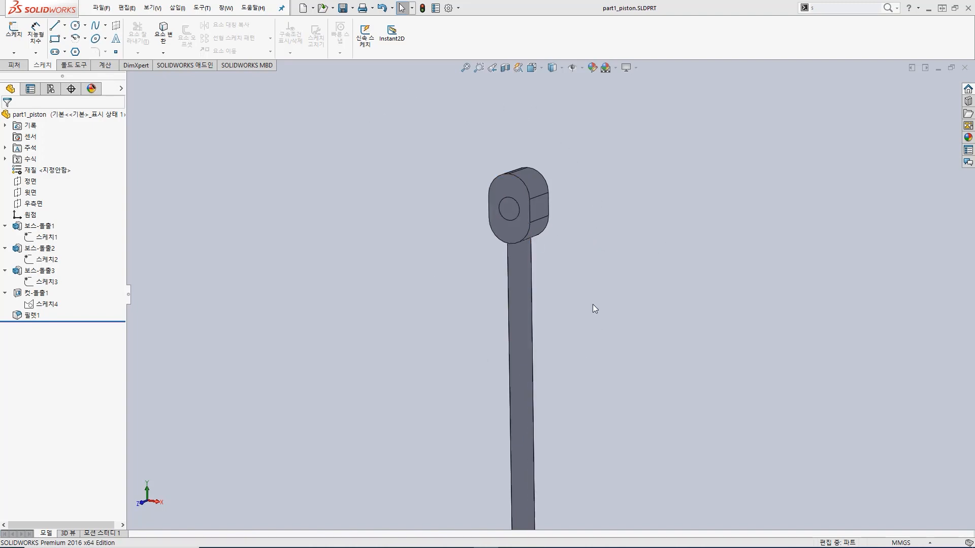
Step: Examine the piston part from its round base up to the holed eye at different zoom levels and angles
{"action": "scroll", "coordinate": [559, 318], "scroll_direction": "up", "scroll_amount": 4}
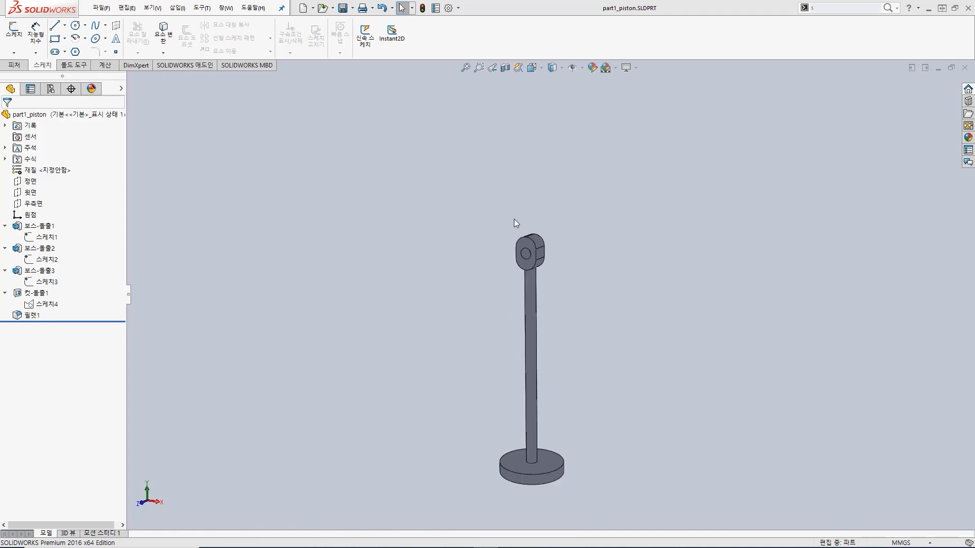
{"action": "scroll", "coordinate": [528, 468], "scroll_direction": "down", "scroll_amount": 3}
{"action": "scroll", "coordinate": [533, 453], "scroll_direction": "up", "scroll_amount": 2}
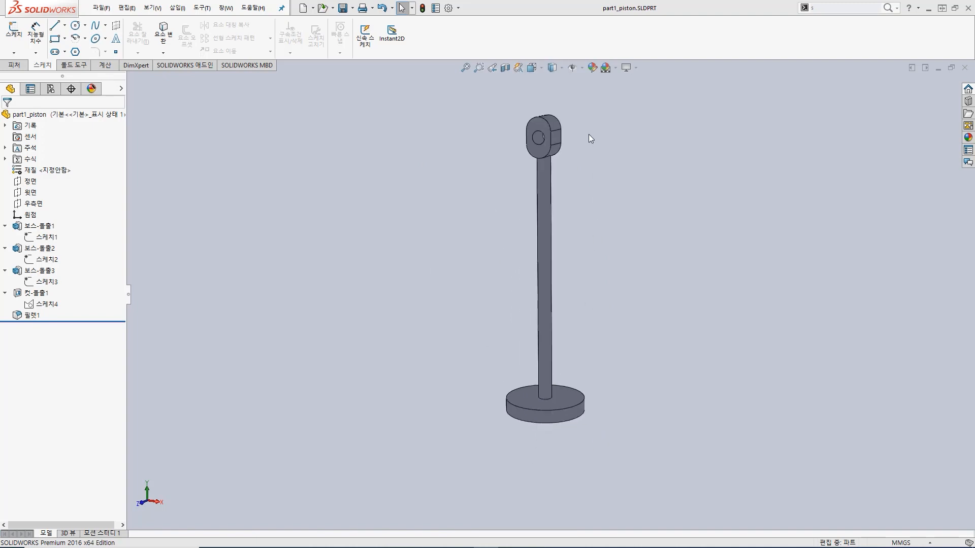
{"action": "scroll", "coordinate": [589, 134], "scroll_direction": "down", "scroll_amount": 2}
{"action": "scroll", "coordinate": [576, 123], "scroll_direction": "up", "scroll_amount": 2}
{"action": "middle_click_drag", "start_coordinate": [604, 254], "coordinate": [547, 274]}
{"action": "scroll", "coordinate": [535, 241], "scroll_direction": "up", "scroll_amount": 2}
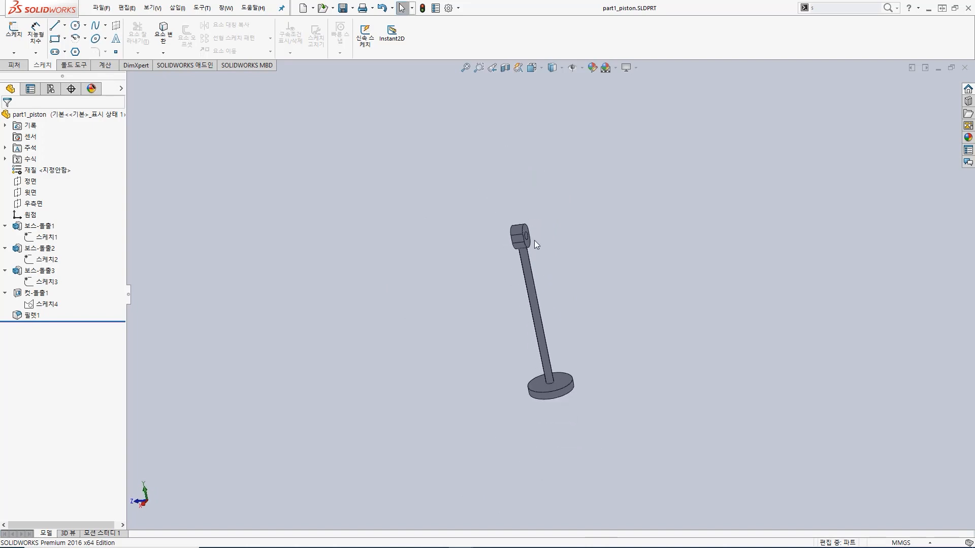
{"action": "scroll", "coordinate": [535, 241], "scroll_direction": "down", "scroll_amount": 5}
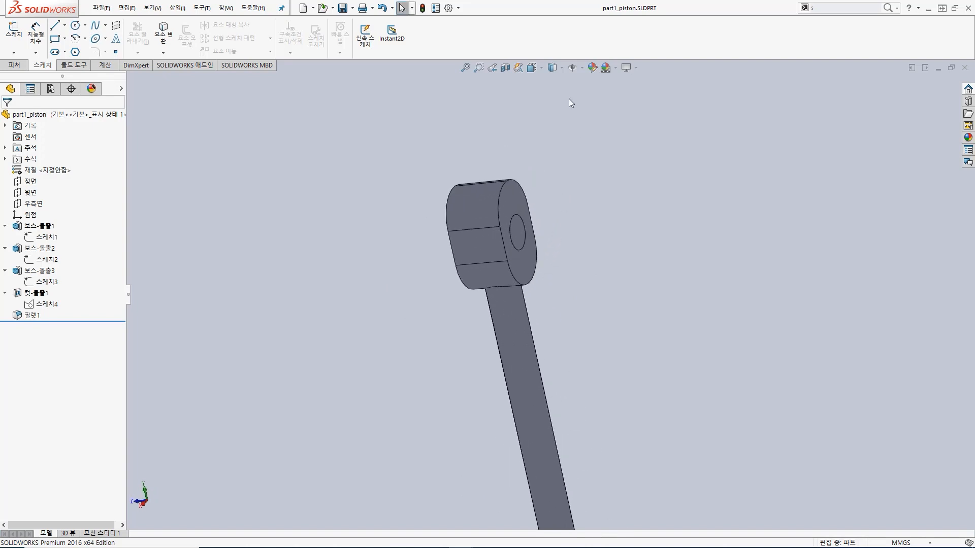
Step: Orient the piston to the standard Right view, followed by the Back view
{"action": "left_click", "coordinate": [543, 70]}
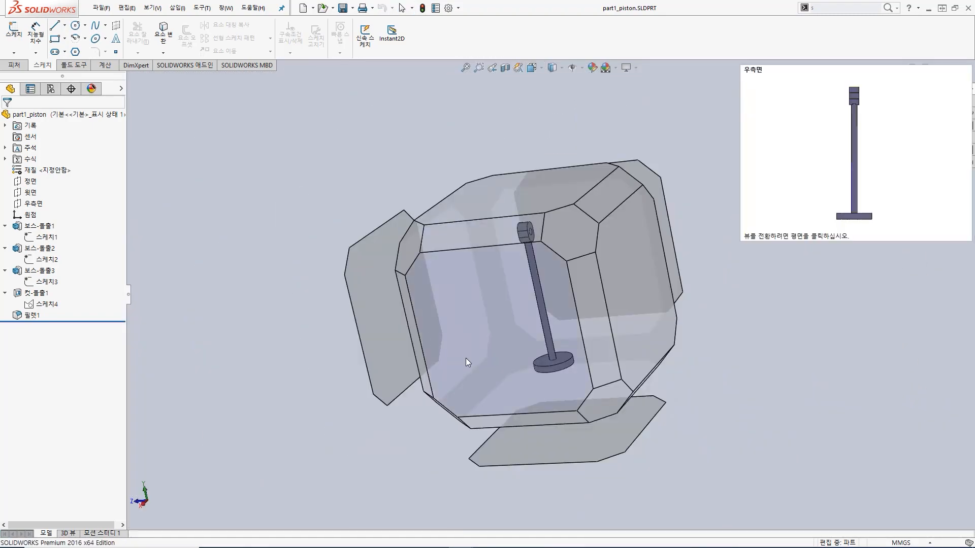
{"action": "left_click", "coordinate": [480, 350]}
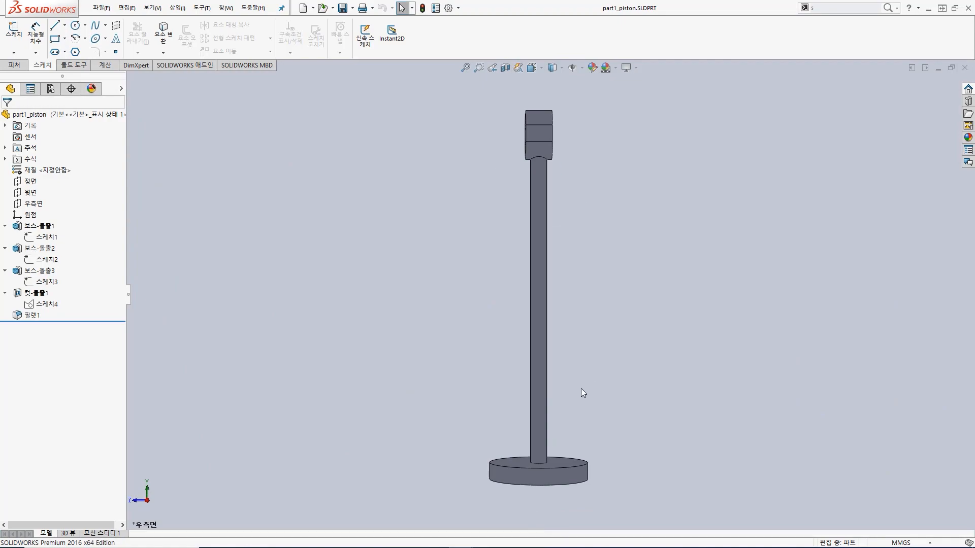
{"action": "left_click", "coordinate": [541, 66]}
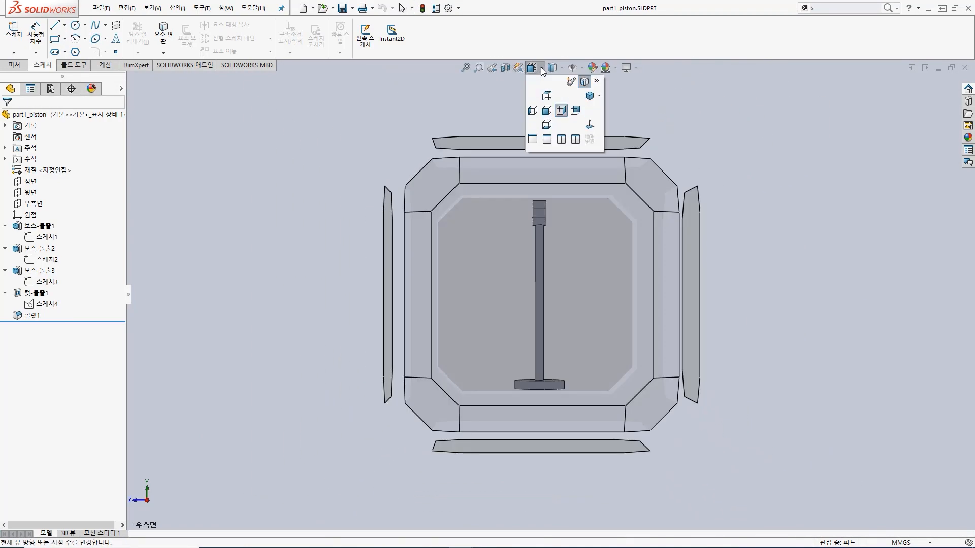
{"action": "left_click", "coordinate": [537, 66]}
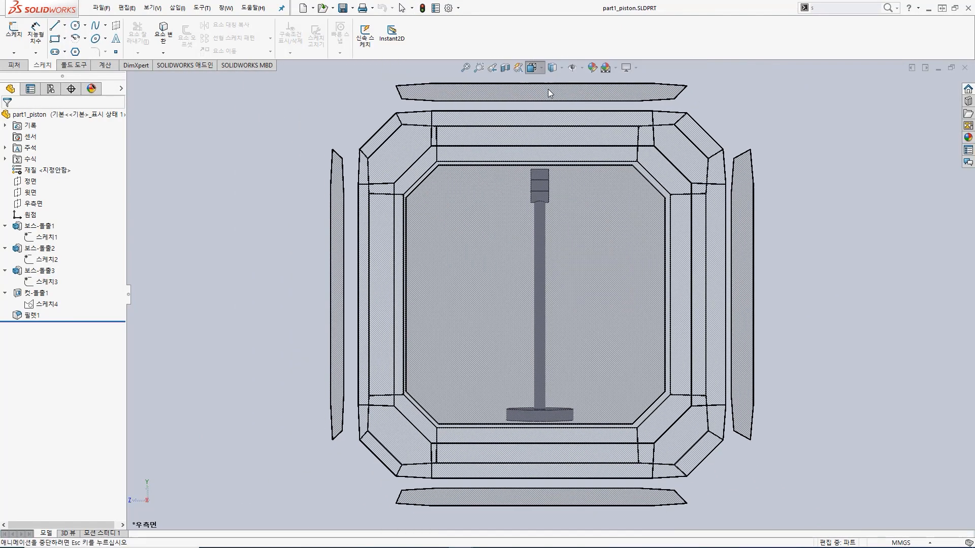
{"action": "left_click", "coordinate": [577, 111]}
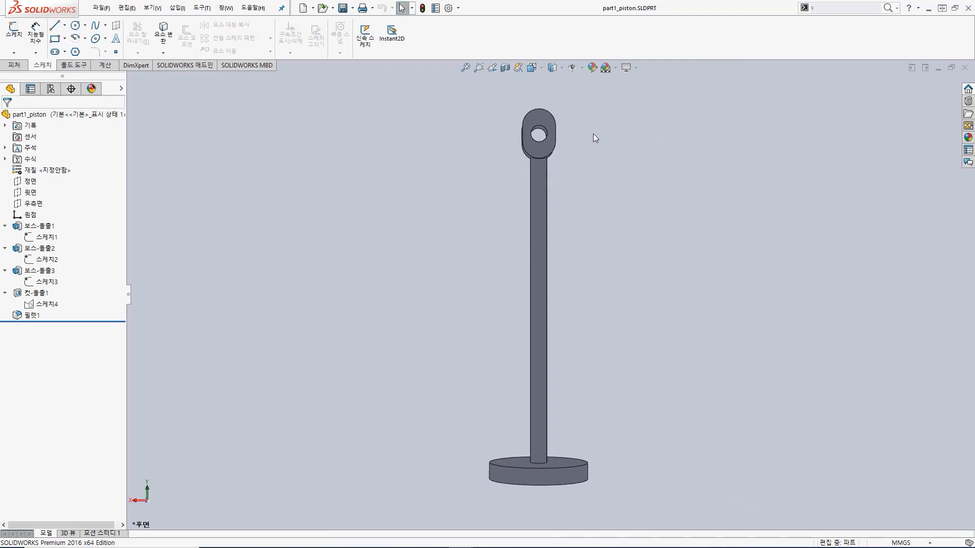
Step: Tilt the model slightly away from the Back view and reorient it to the standard Right view
{"action": "middle_click_drag", "start_coordinate": [602, 167], "coordinate": [589, 191]}
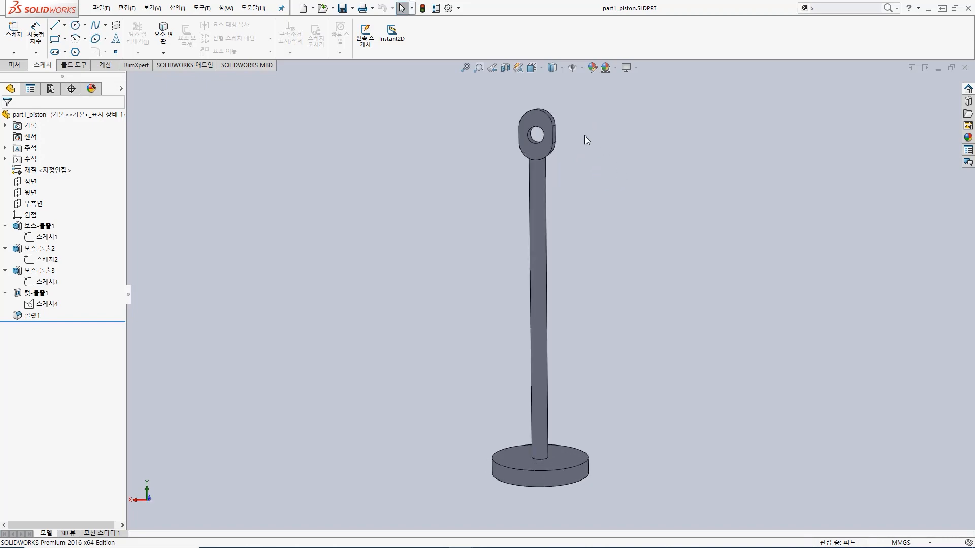
{"action": "key", "text": "space"}
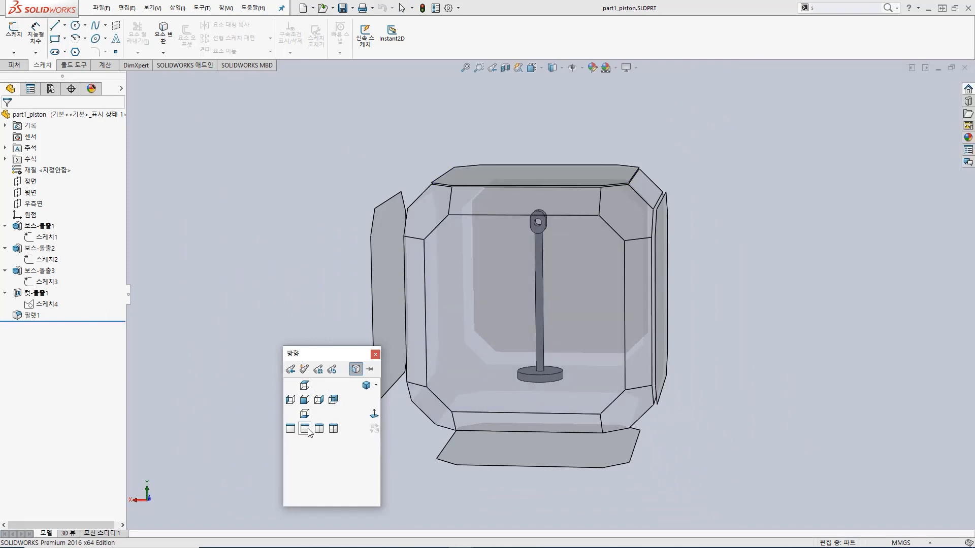
{"action": "left_click", "coordinate": [305, 401]}
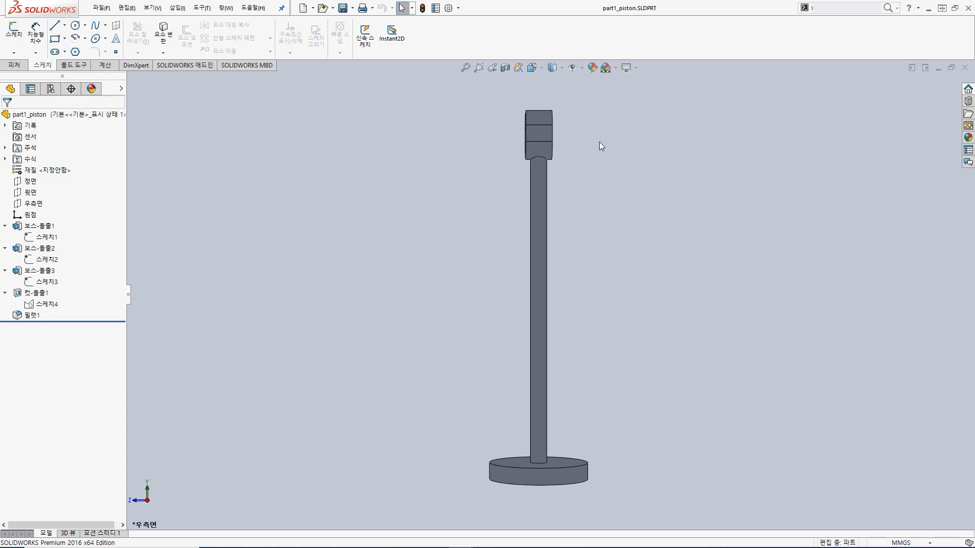
Step: Save a close-up angled view of the piston's eye as a new named view called view1
{"action": "middle_click_drag", "start_coordinate": [571, 112], "coordinate": [523, 255]}
{"action": "scroll", "coordinate": [510, 169], "scroll_direction": "down", "scroll_amount": 2}
{"action": "scroll", "coordinate": [510, 169], "scroll_direction": "down", "scroll_amount": 2}
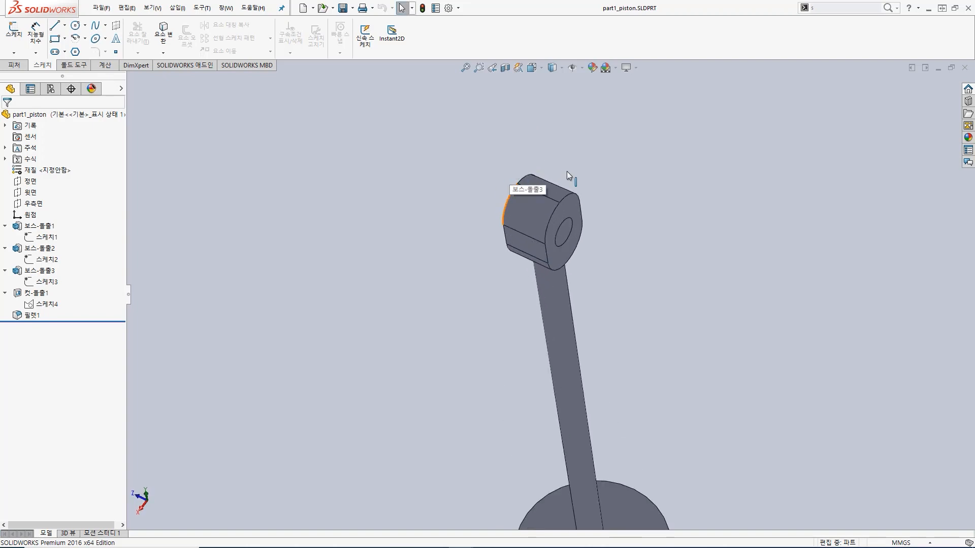
{"action": "scroll", "coordinate": [567, 171], "scroll_direction": "down", "scroll_amount": 2}
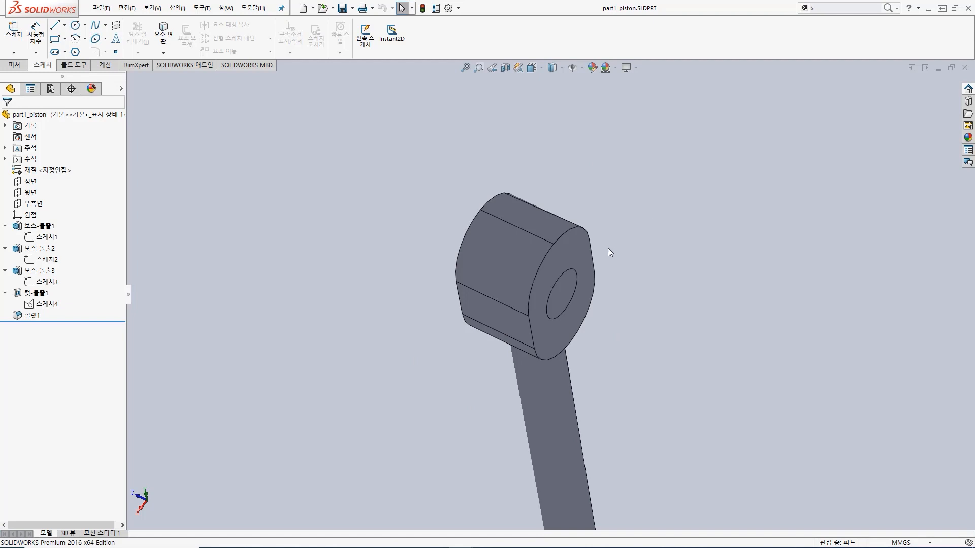
{"action": "key", "text": "space"}
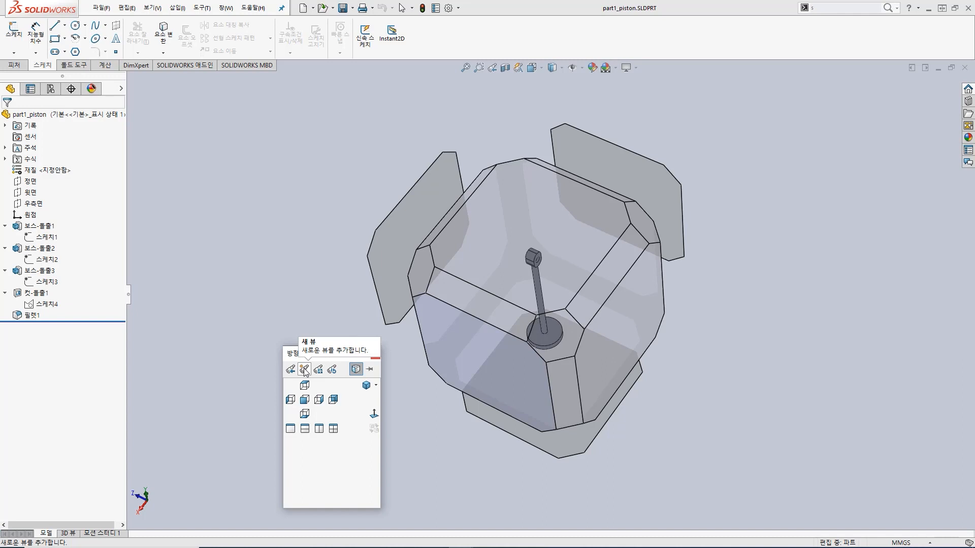
{"action": "left_click", "coordinate": [305, 370]}
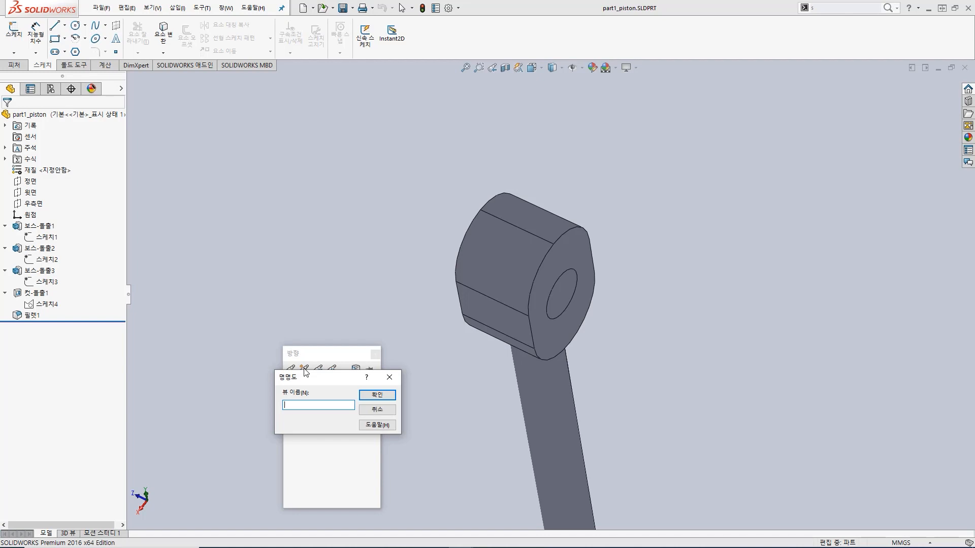
{"action": "type", "text": "view1"}
{"action": "key", "text": "Return"}
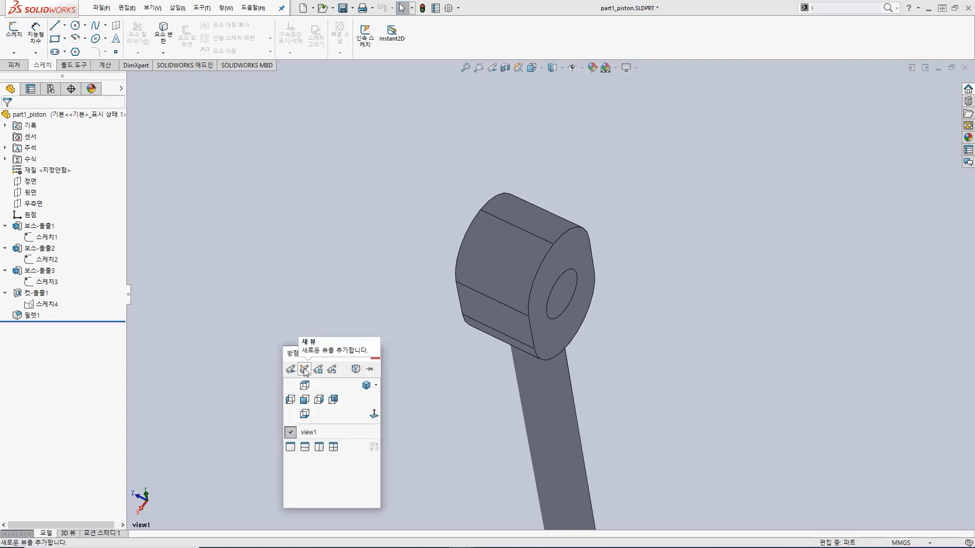
Step: Rotate and zoom the model away from the saved orientation and restore the named view view1
{"action": "mouse_move", "coordinate": [304, 434]}
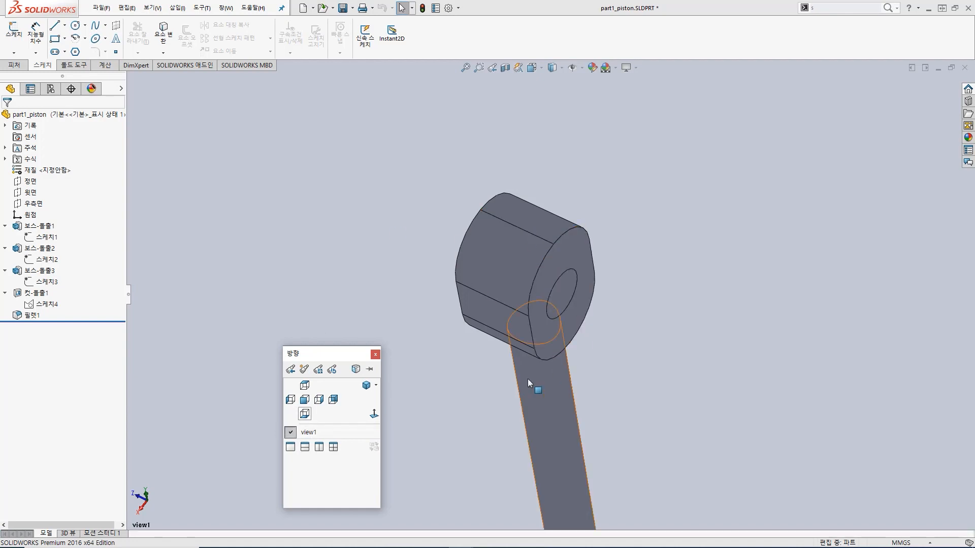
{"action": "left_click", "coordinate": [424, 364]}
{"action": "middle_click_drag", "start_coordinate": [448, 362], "coordinate": [432, 293]}
{"action": "scroll", "coordinate": [433, 293], "scroll_direction": "down", "scroll_amount": 2}
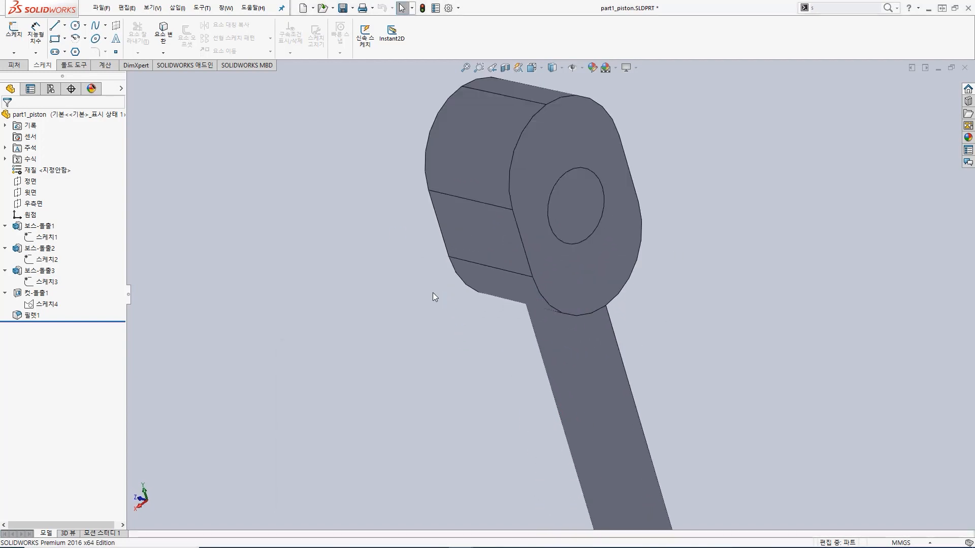
{"action": "scroll", "coordinate": [488, 312], "scroll_direction": "up", "scroll_amount": 8}
{"action": "scroll", "coordinate": [544, 325], "scroll_direction": "up", "scroll_amount": 5}
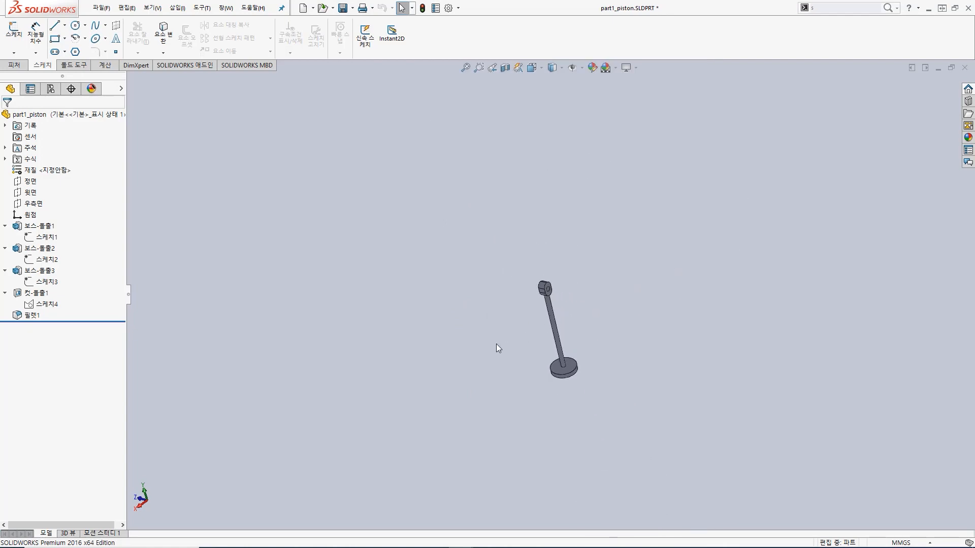
{"action": "key", "text": "space"}
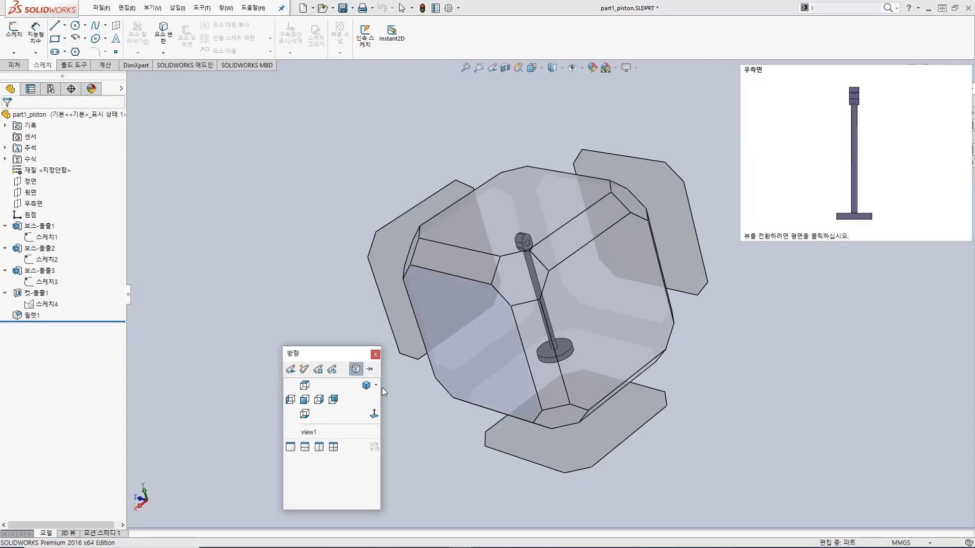
{"action": "left_click", "coordinate": [311, 433]}
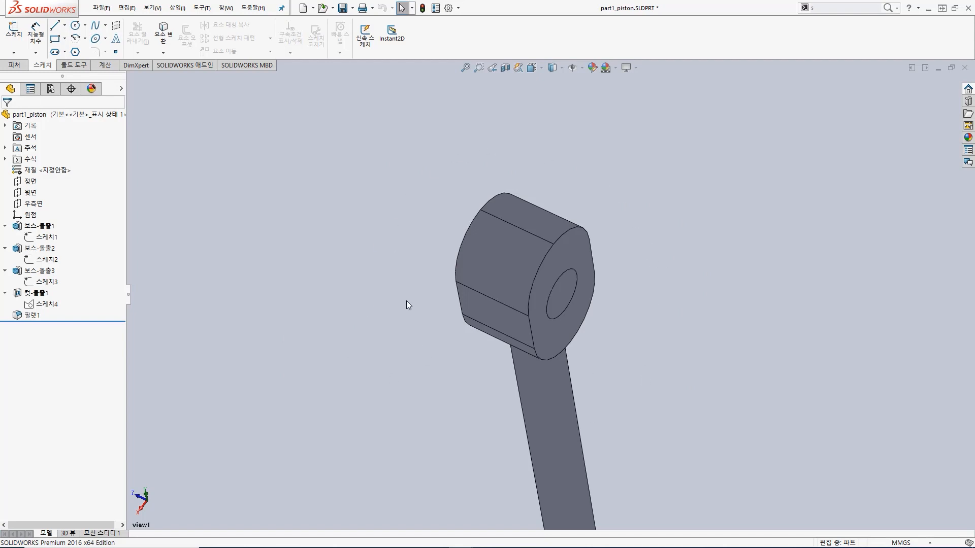
Step: Remove the named view view1 from the document and confirm the removal
{"action": "key", "text": "space"}
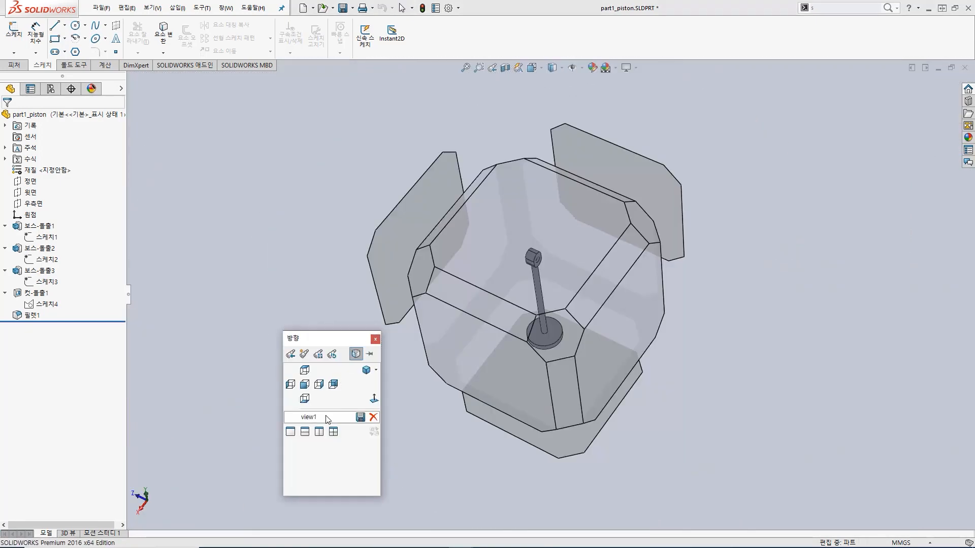
{"action": "mouse_move", "coordinate": [330, 418]}
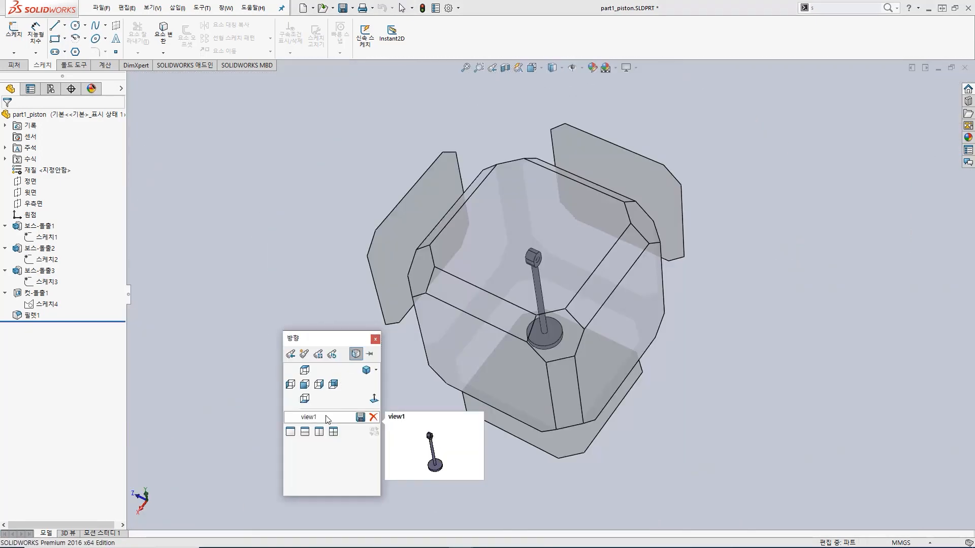
{"action": "left_click", "coordinate": [374, 417]}
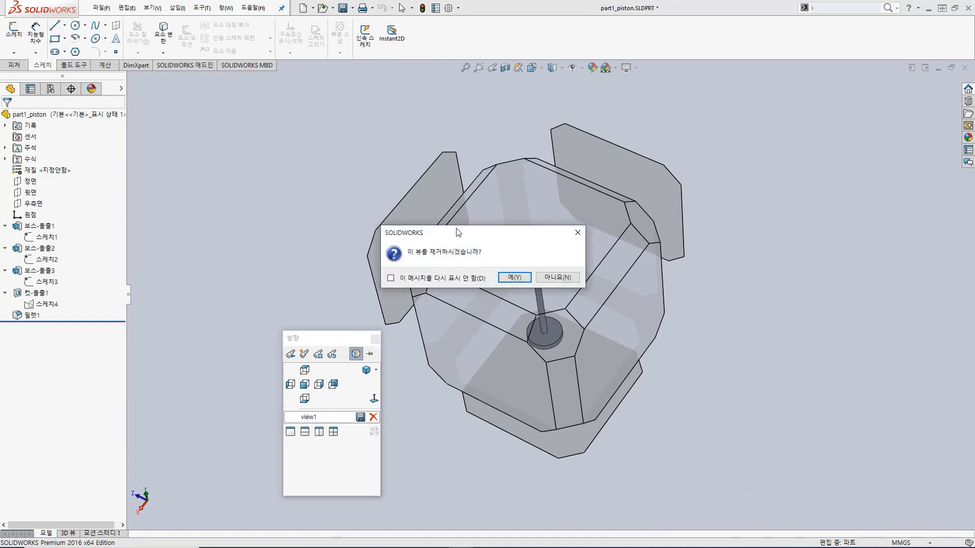
{"action": "left_click", "coordinate": [514, 278]}
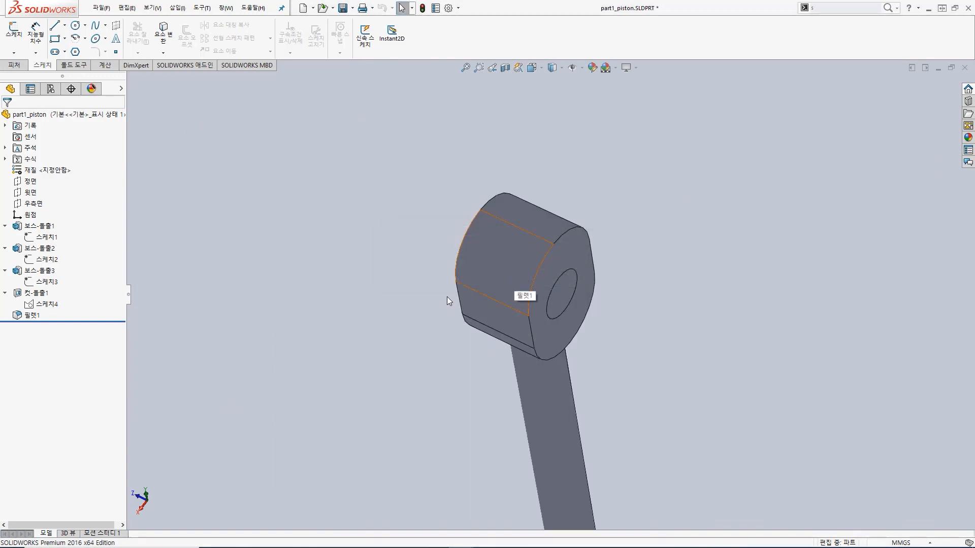
Step: Delete view1 from the saved views stored in SOLIDWORKS and confirm the deletion
{"action": "key", "text": "space"}
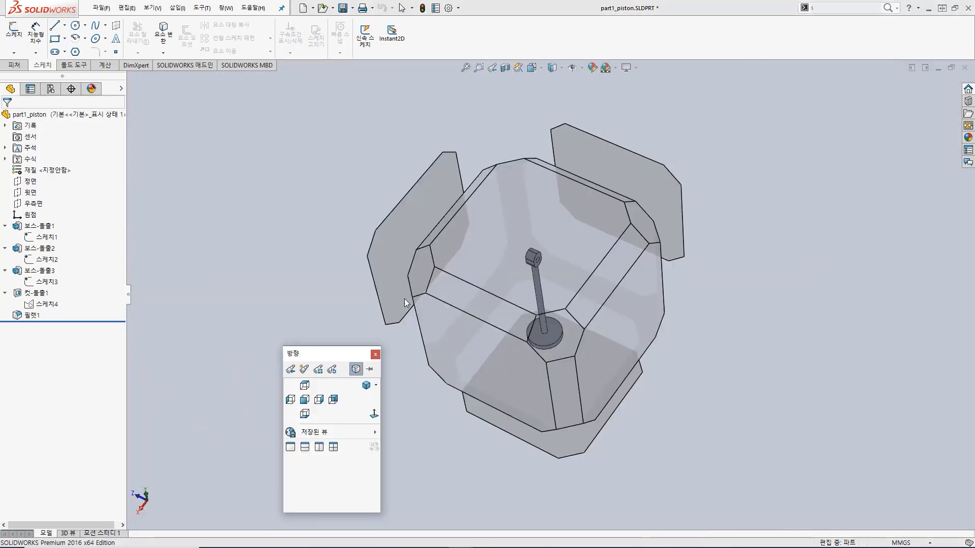
{"action": "mouse_move", "coordinate": [325, 430]}
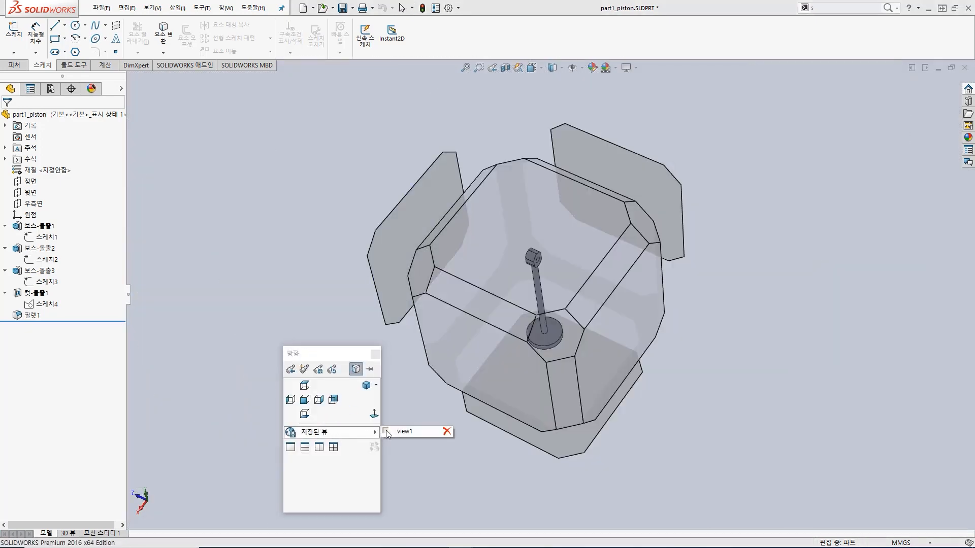
{"action": "left_click", "coordinate": [447, 432]}
{"action": "left_click", "coordinate": [514, 277]}
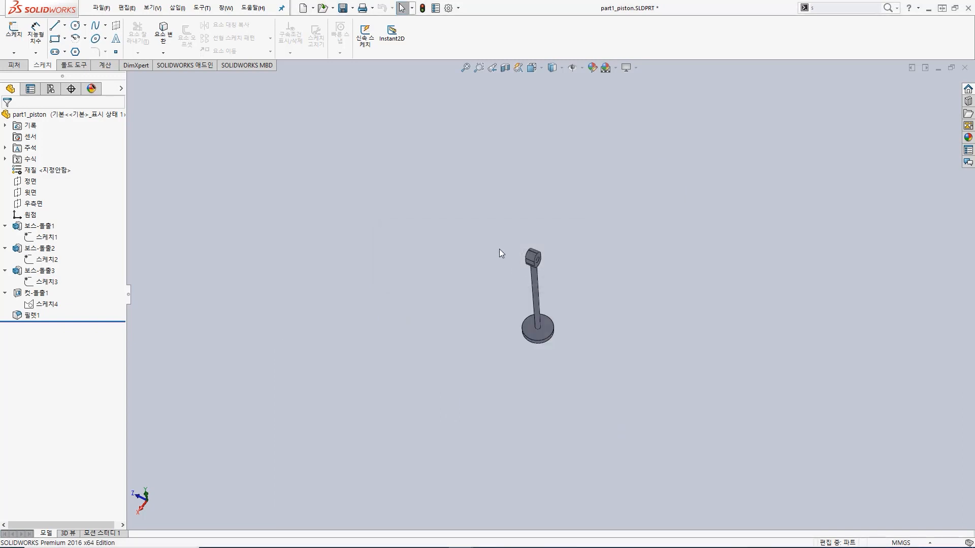
Step: Start a new sketch on the flat side face of the piston's eye
{"action": "scroll", "coordinate": [546, 248], "scroll_direction": "down", "scroll_amount": 2}
{"action": "scroll", "coordinate": [560, 292], "scroll_direction": "down", "scroll_amount": 4}
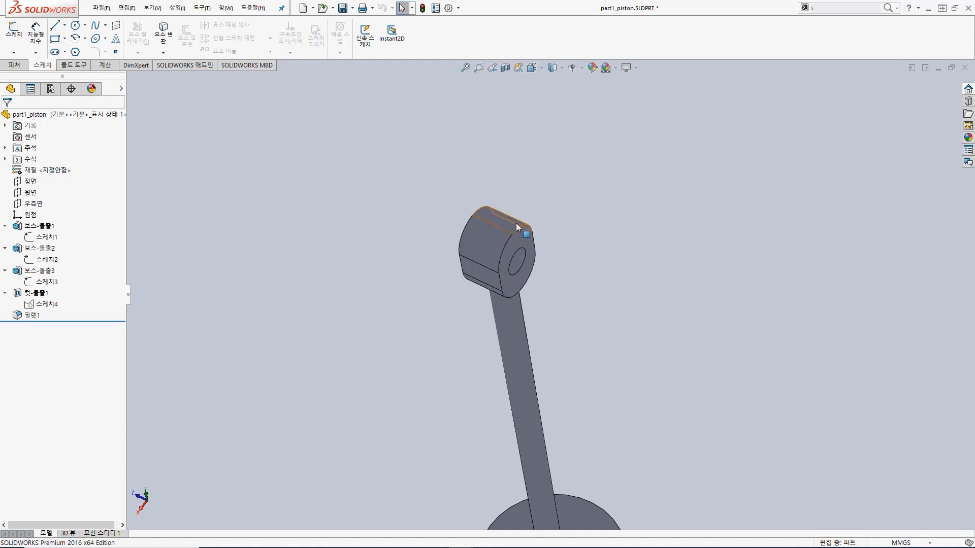
{"action": "middle_click_drag", "start_coordinate": [424, 238], "coordinate": [395, 207]}
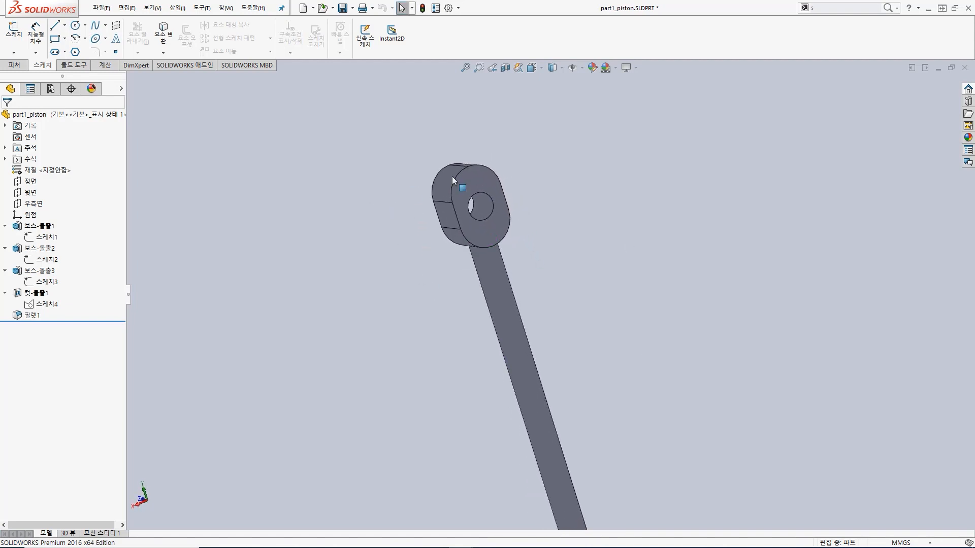
{"action": "left_click", "coordinate": [15, 35]}
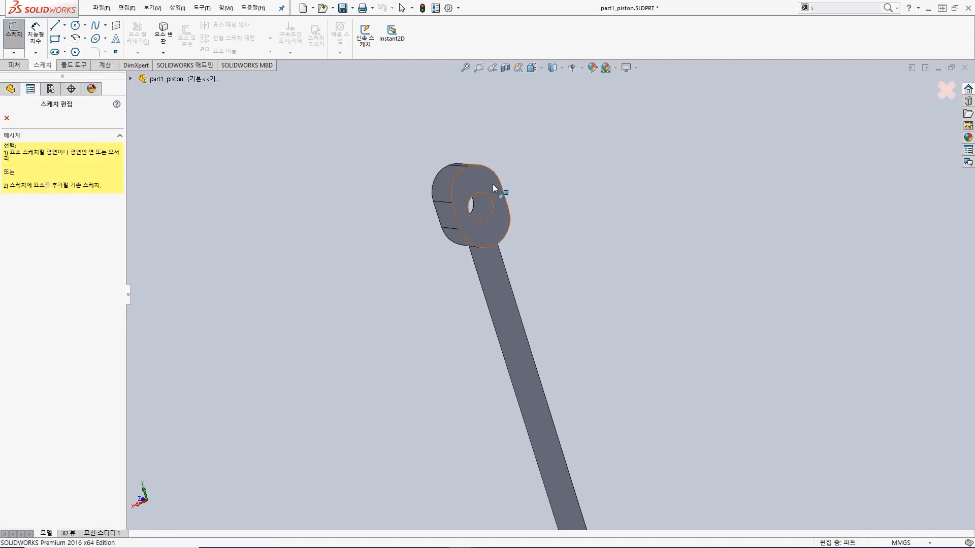
{"action": "key", "text": "s"}
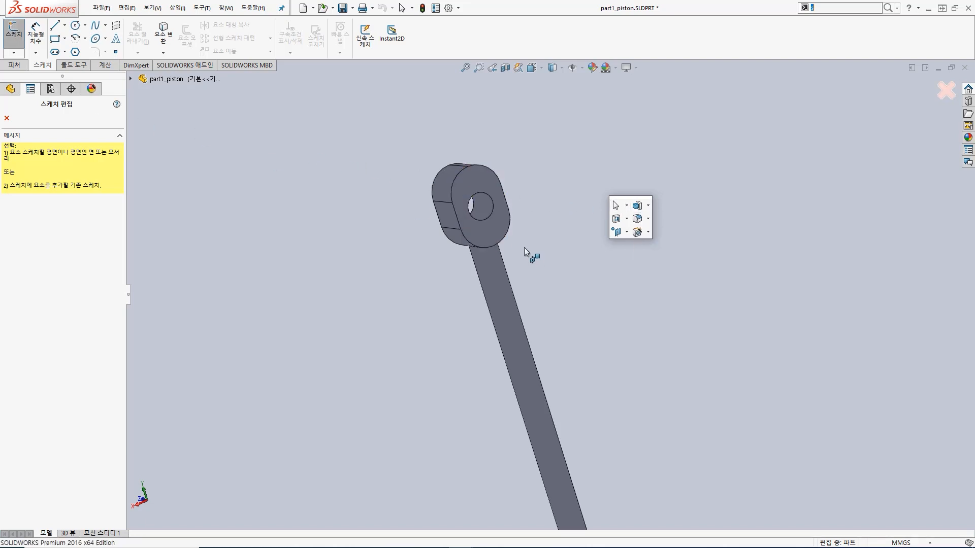
{"action": "left_click", "coordinate": [475, 179]}
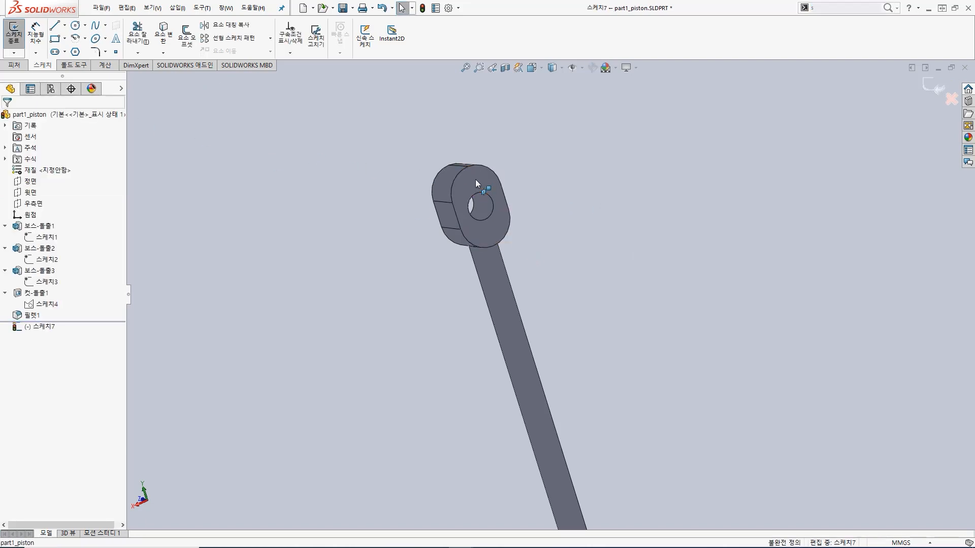
Step: Sketch a corner rectangle about 30 mm by 38 mm around the piston's eye
{"action": "left_click", "coordinate": [55, 39]}
{"action": "left_click", "coordinate": [369, 124]}
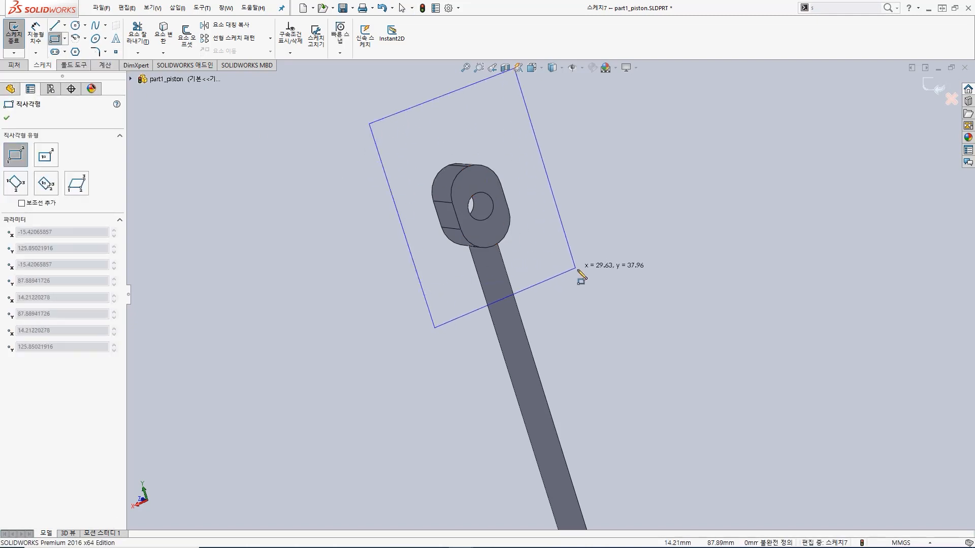
{"action": "left_click", "coordinate": [578, 269]}
Step: Add a Smart Dimension to the rectangle's long side, accept its measured value and exit the sketch
{"action": "key", "text": "s"}
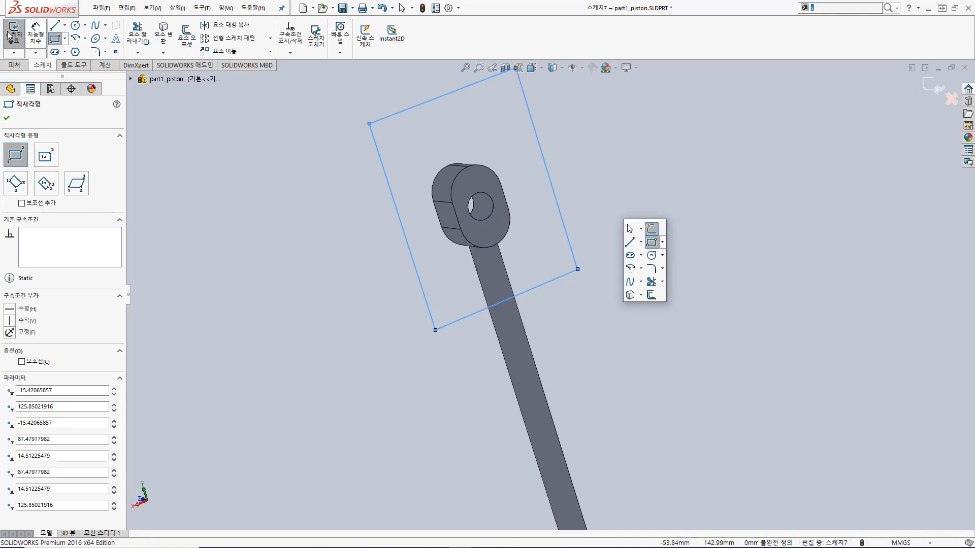
{"action": "left_click", "coordinate": [36, 41]}
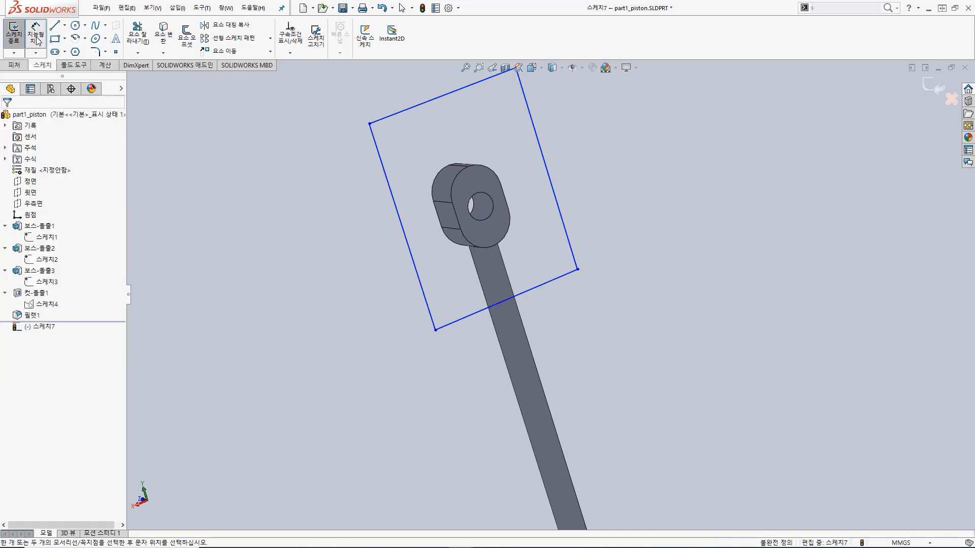
{"action": "left_click", "coordinate": [557, 205]}
{"action": "left_click", "coordinate": [600, 210]}
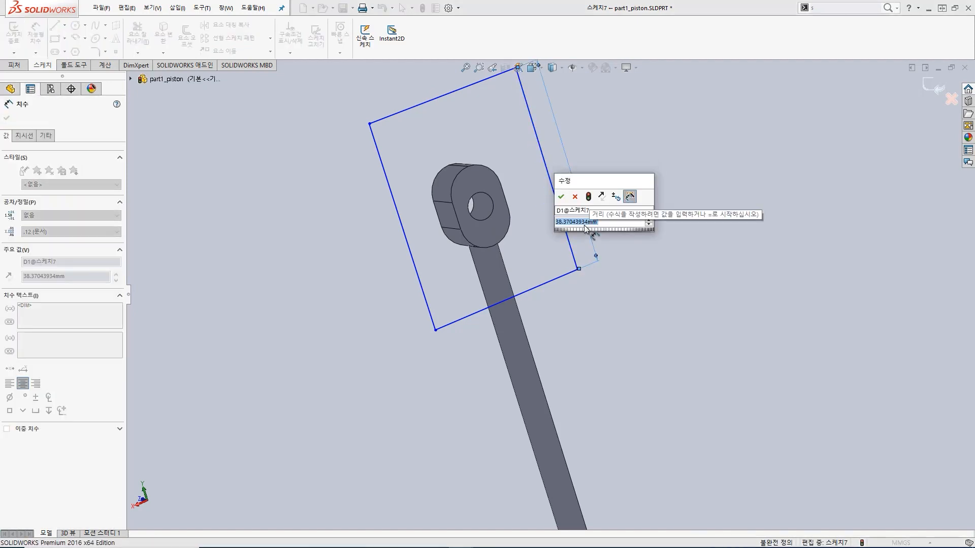
{"action": "left_click", "coordinate": [561, 196]}
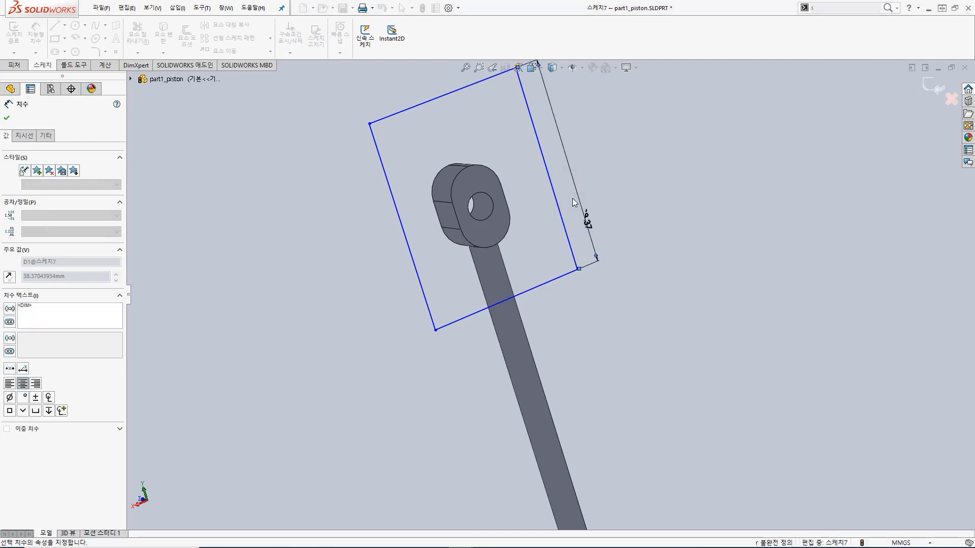
{"action": "key", "text": "s"}
{"action": "middle_click_drag", "start_coordinate": [708, 253], "coordinate": [658, 252]}
{"action": "key", "text": "s"}
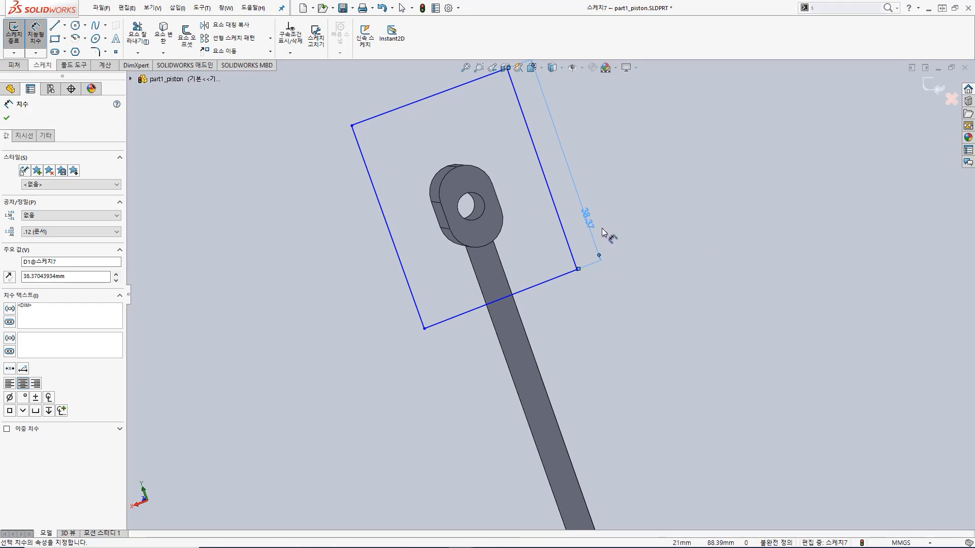
{"action": "left_click", "coordinate": [13, 32]}
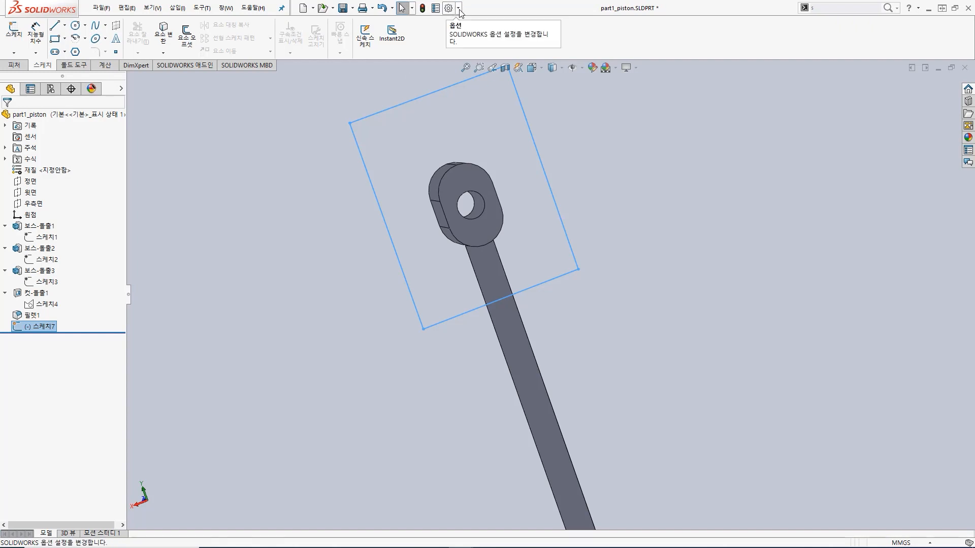
Step: Customize the sketch shortcut bar by adding the Smart Dimension tool to it, and confirm the customization
{"action": "left_click", "coordinate": [458, 9]}
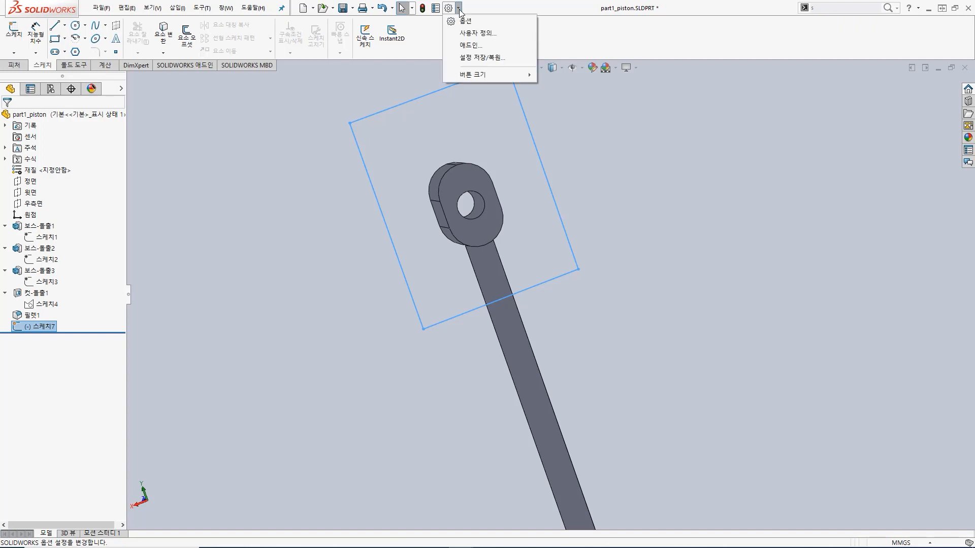
{"action": "left_click", "coordinate": [472, 33]}
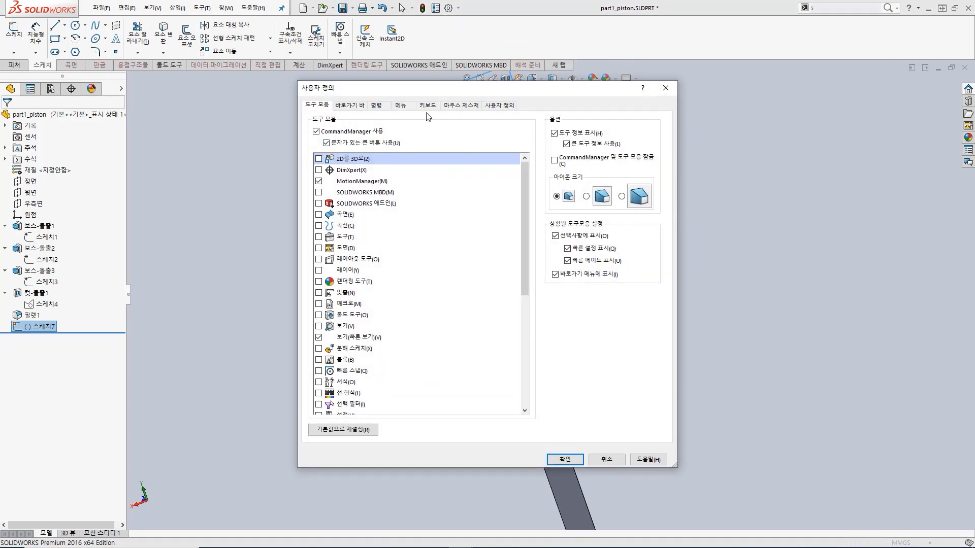
{"action": "left_click", "coordinate": [349, 106]}
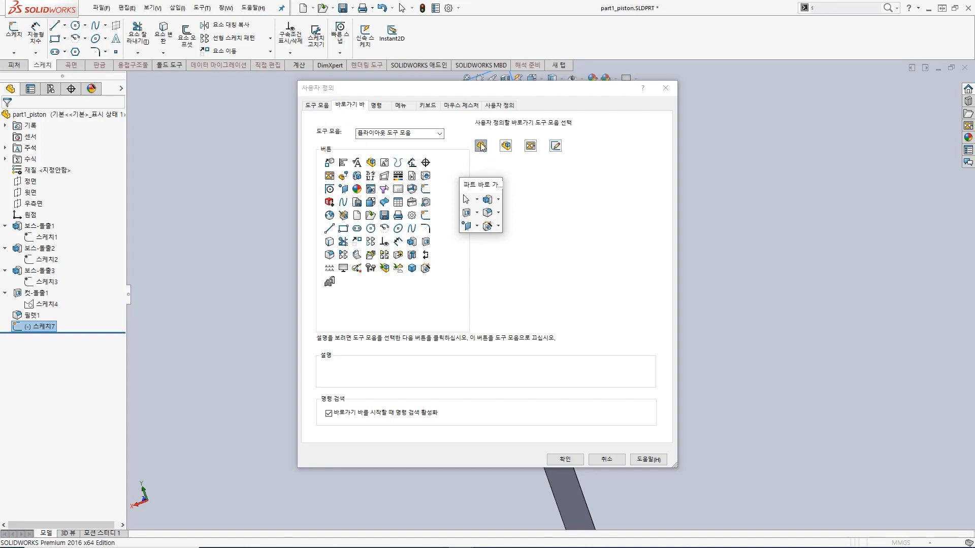
{"action": "left_click", "coordinate": [530, 146]}
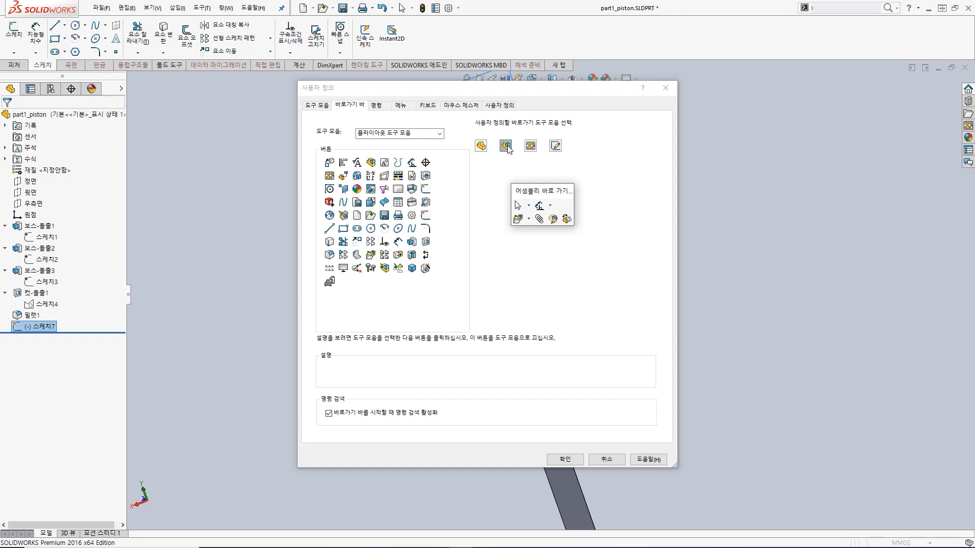
{"action": "left_click", "coordinate": [529, 146]}
{"action": "left_click", "coordinate": [552, 148]}
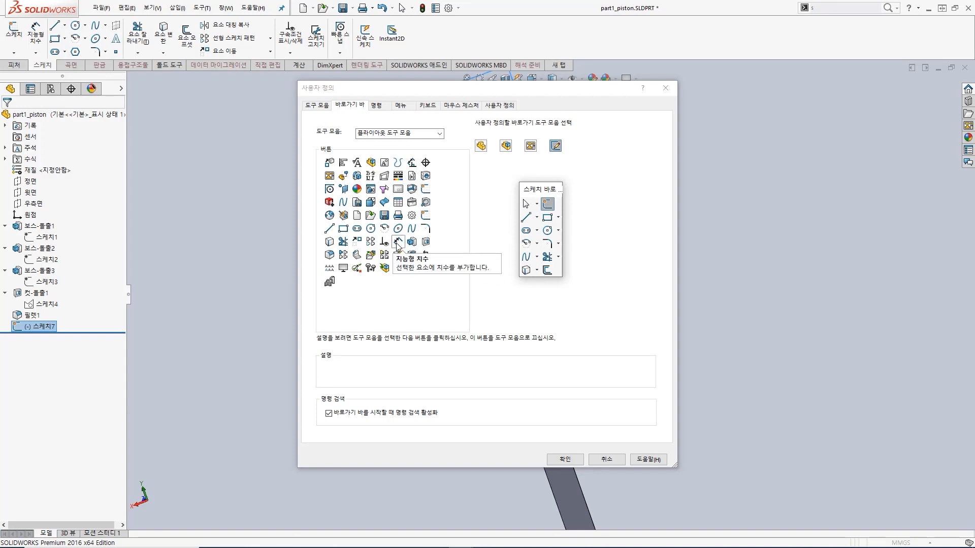
{"action": "mouse_move", "coordinate": [399, 246]}
{"action": "left_mouse_down"}
{"action": "mouse_move", "coordinate": [427, 254]}
{"action": "mouse_move", "coordinate": [518, 234]}
{"action": "mouse_move", "coordinate": [540, 205]}
{"action": "left_mouse_up"}
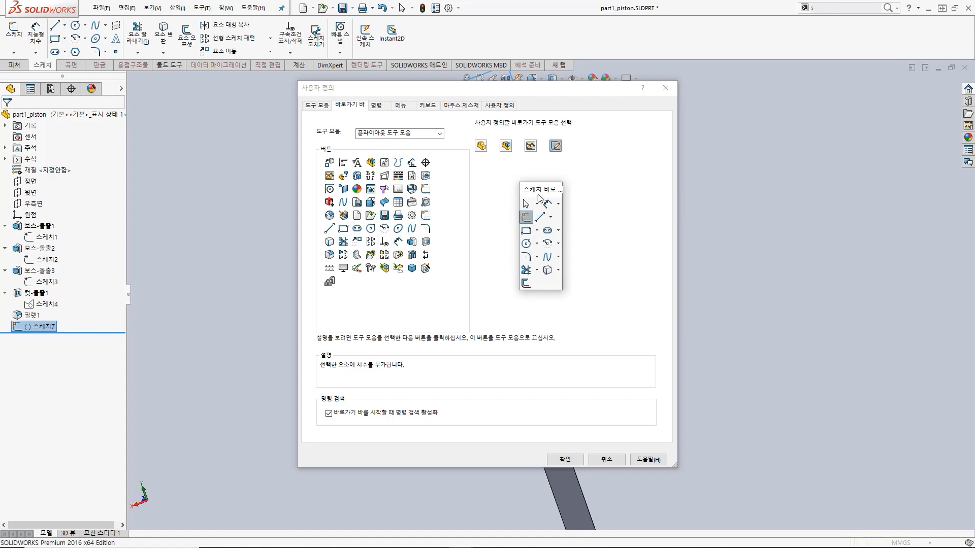
{"action": "left_click", "coordinate": [569, 458]}
{"action": "left_click", "coordinate": [610, 276]}
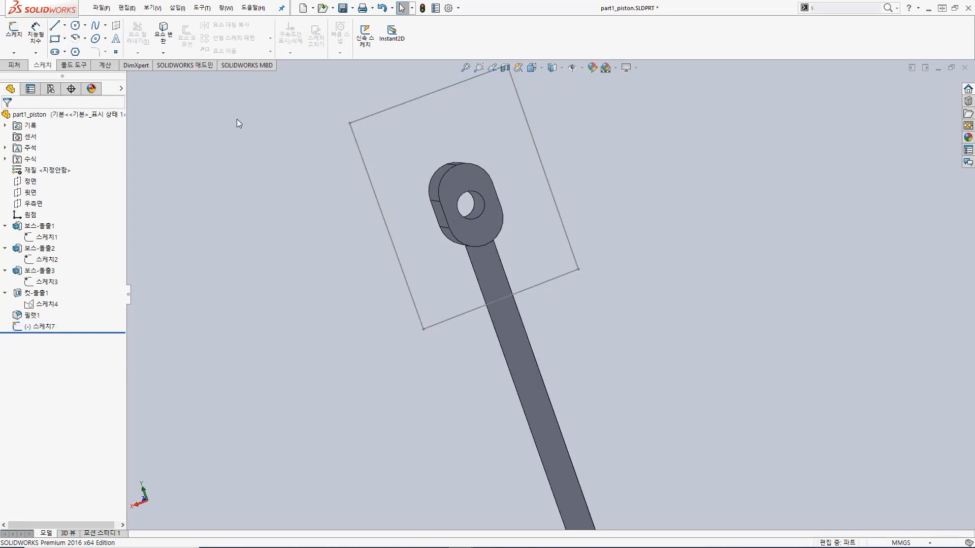
Step: Edit the rectangle sketch to dimension its short lower edge at 30 mm, and exit the sketch
{"action": "left_click", "coordinate": [14, 31]}
{"action": "left_click", "coordinate": [555, 202]}
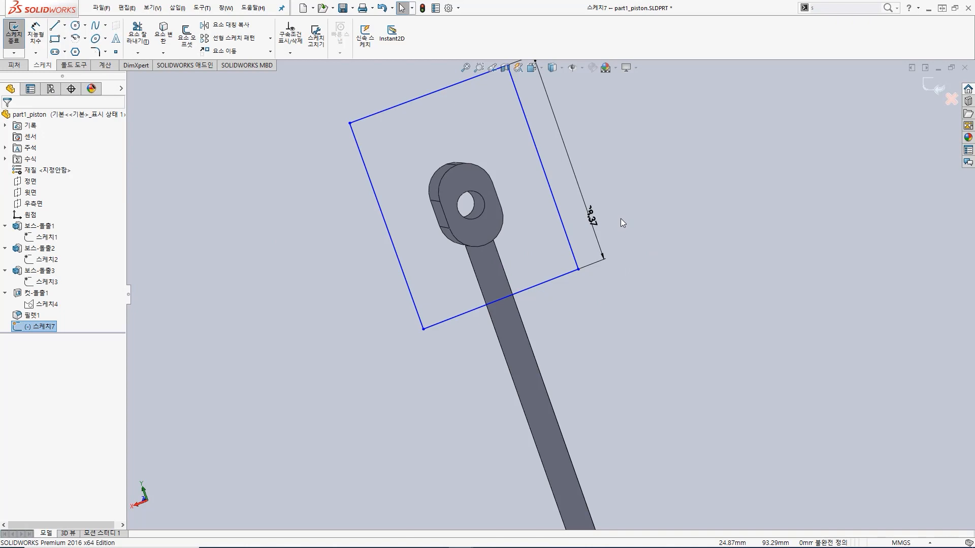
{"action": "key", "text": "s"}
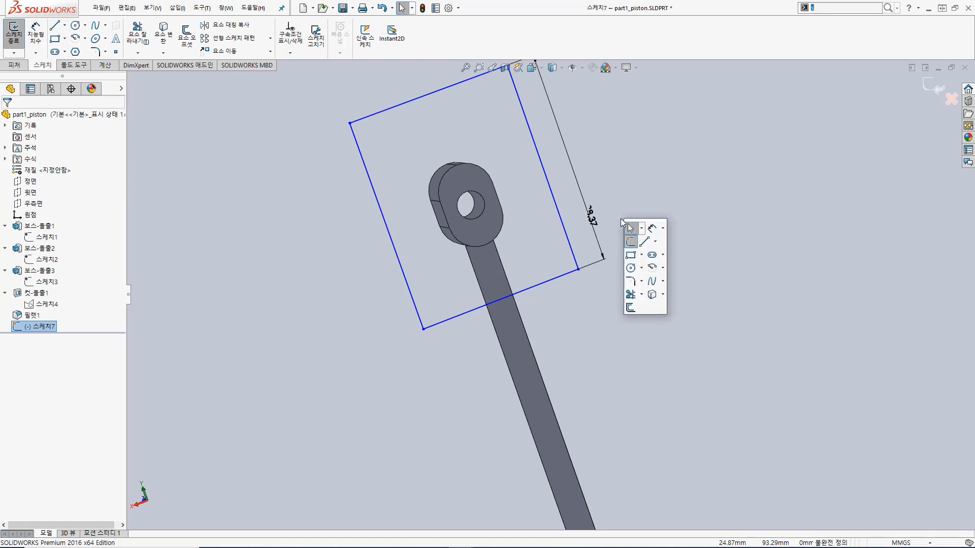
{"action": "left_click", "coordinate": [653, 231]}
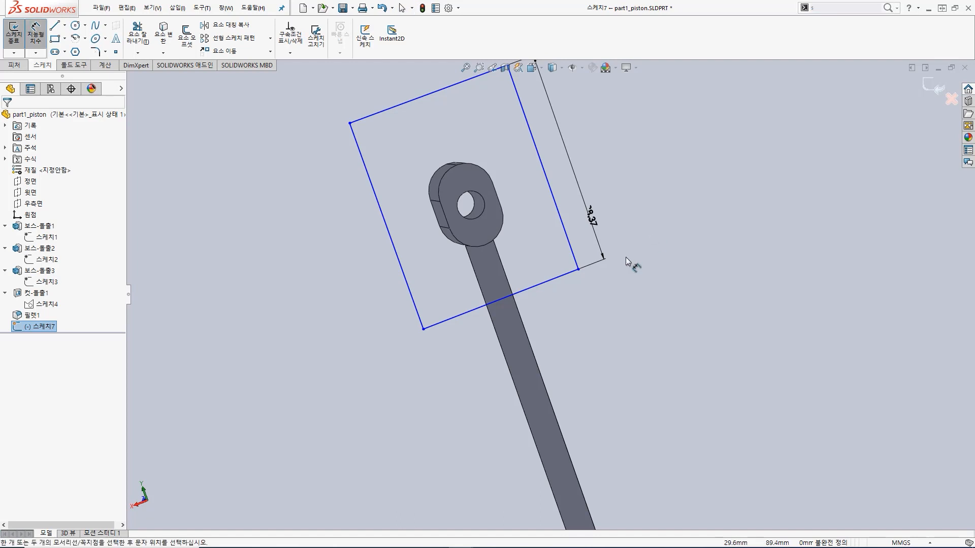
{"action": "left_click", "coordinate": [544, 315]}
{"action": "type", "text": "30"}
{"action": "key", "text": "Return"}
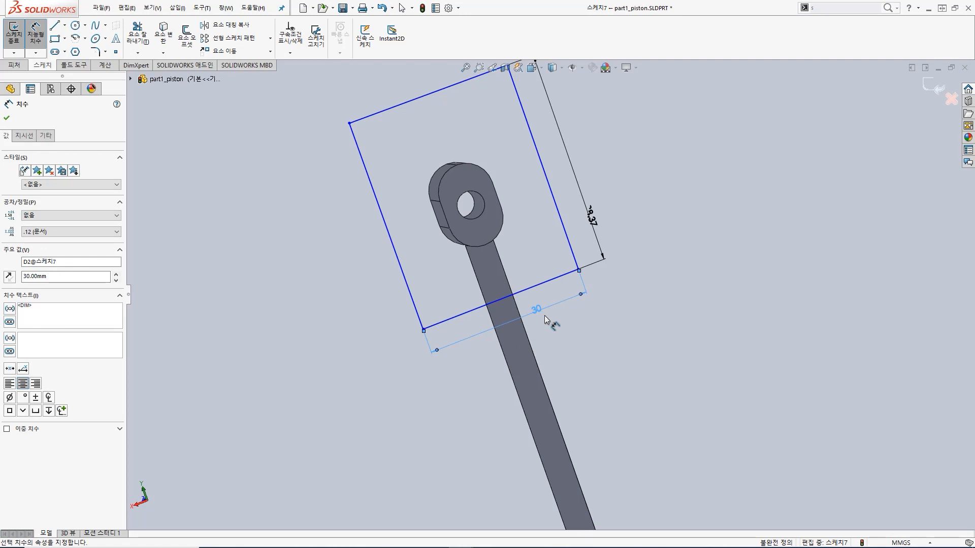
{"action": "left_click", "coordinate": [20, 35]}
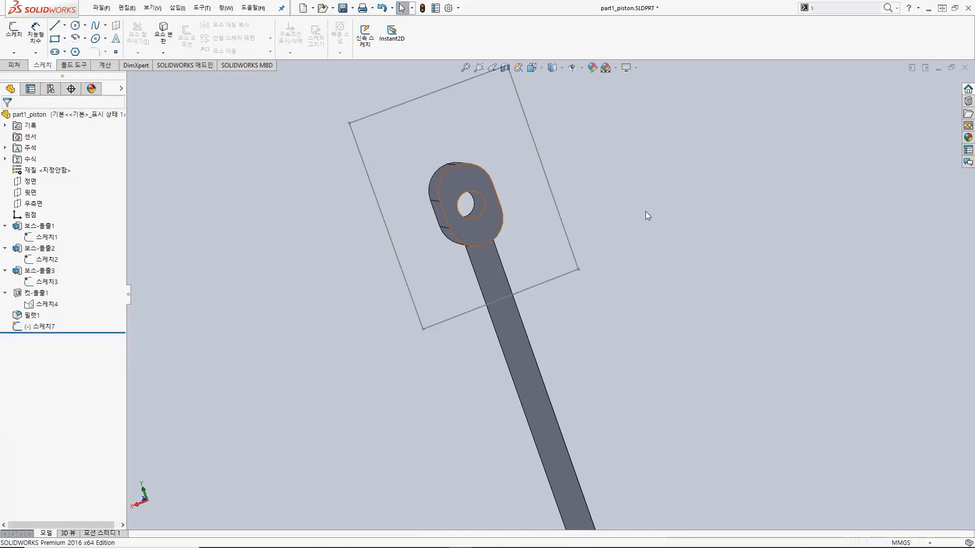
Step: Switch to the assem_test assembly and rotate the cross-shaped handle part6 by its pin to move the mechanism
{"action": "key", "text": "ctrl+Tab"}
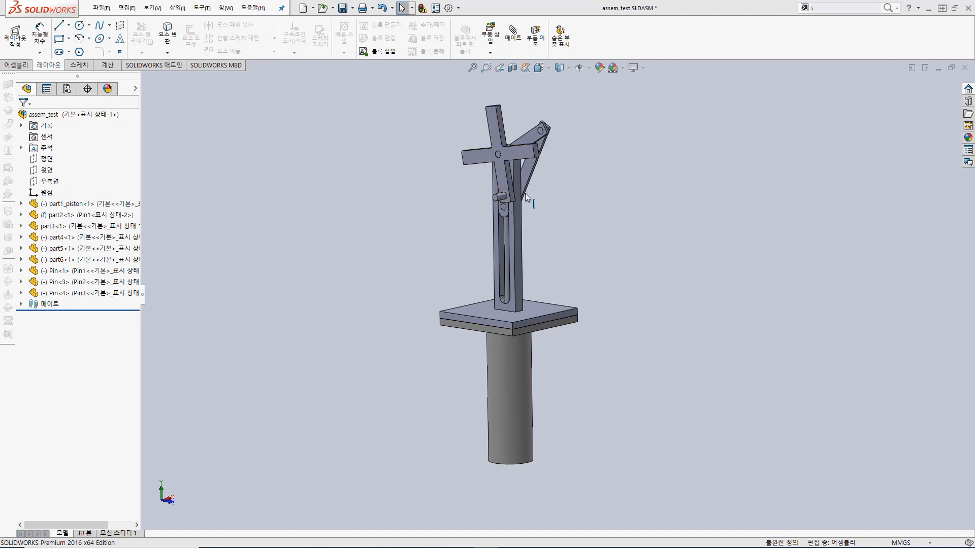
{"action": "left_click_drag", "start_coordinate": [505, 196], "coordinate": [498, 139]}
{"action": "key", "text": "Escape"}
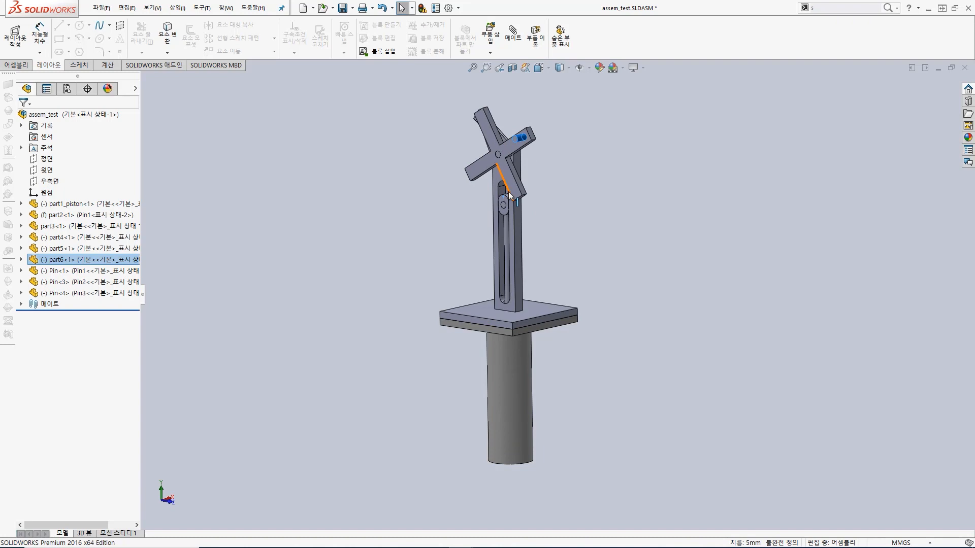
{"action": "left_click_drag", "start_coordinate": [523, 139], "coordinate": [509, 231]}
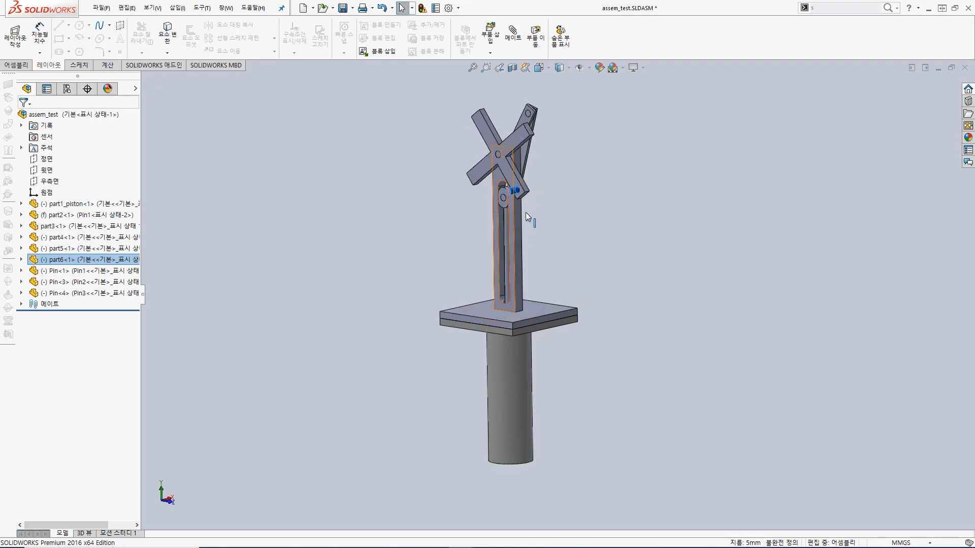
Step: Display the assembly in the Hidden Lines Visible style
{"action": "mouse_move", "coordinate": [568, 67]}
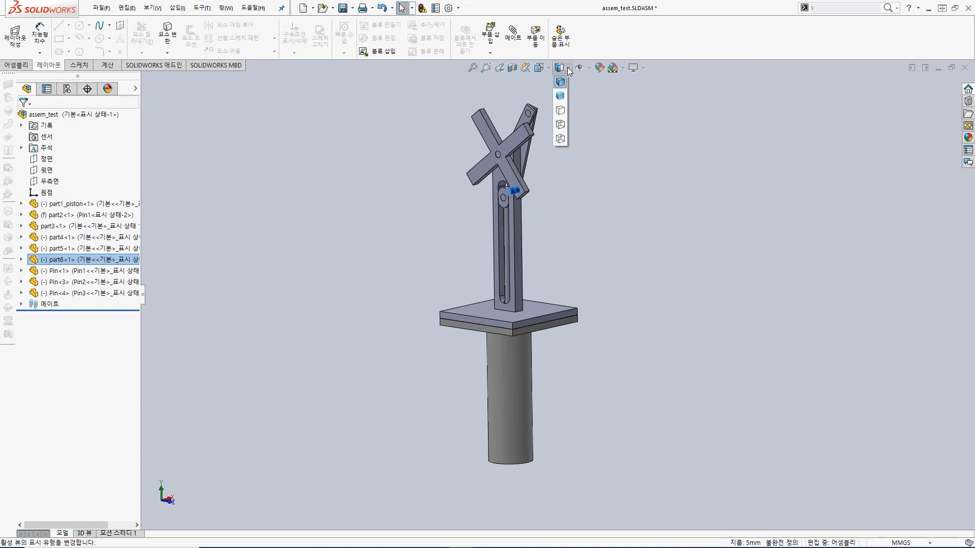
{"action": "left_click", "coordinate": [561, 124]}
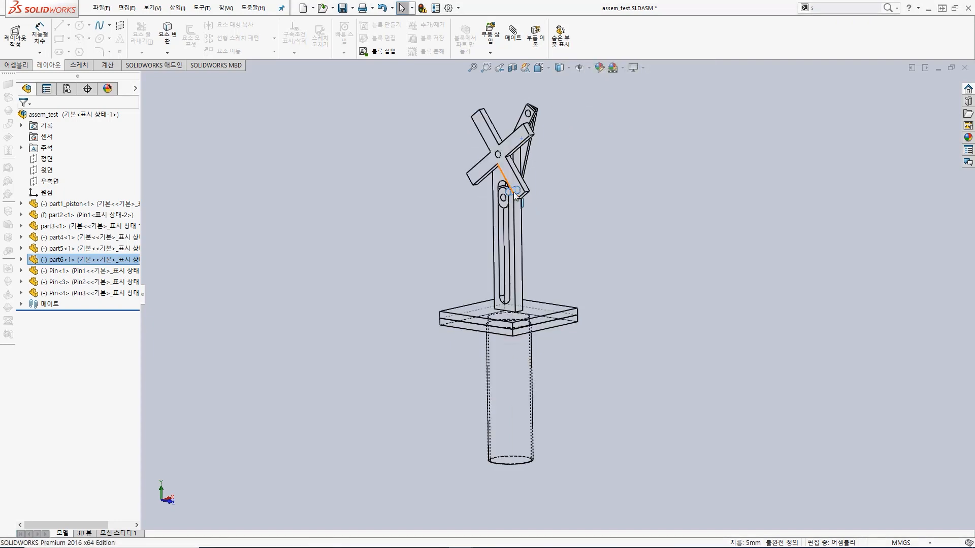
{"action": "left_click", "coordinate": [503, 177]}
Step: Turn the cross-shaped handle while the assembly is in wireframe display, and return the display to Shaded With Edges
{"action": "mouse_move", "coordinate": [559, 68]}
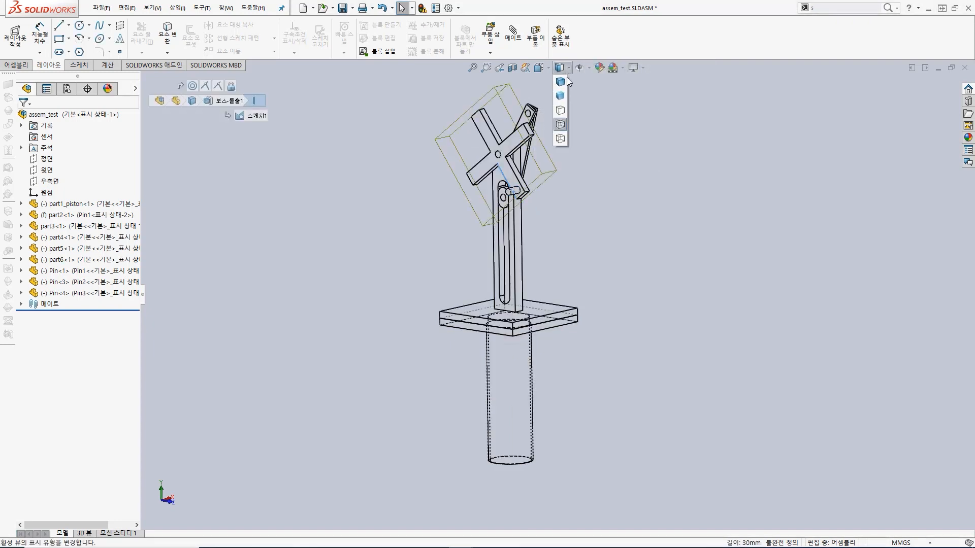
{"action": "left_click", "coordinate": [560, 138]}
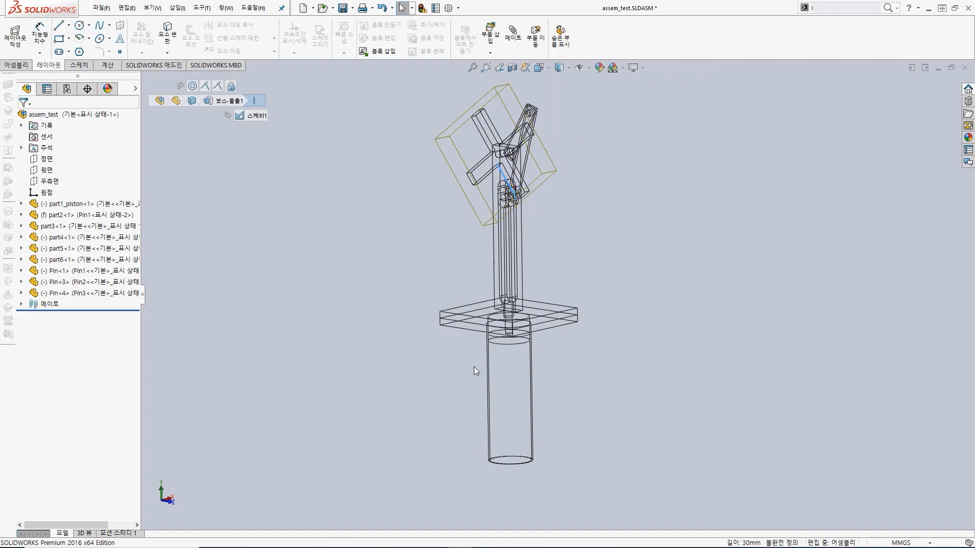
{"action": "left_click_drag", "start_coordinate": [516, 198], "coordinate": [480, 156]}
{"action": "key", "text": "Escape"}
{"action": "left_click", "coordinate": [560, 68]}
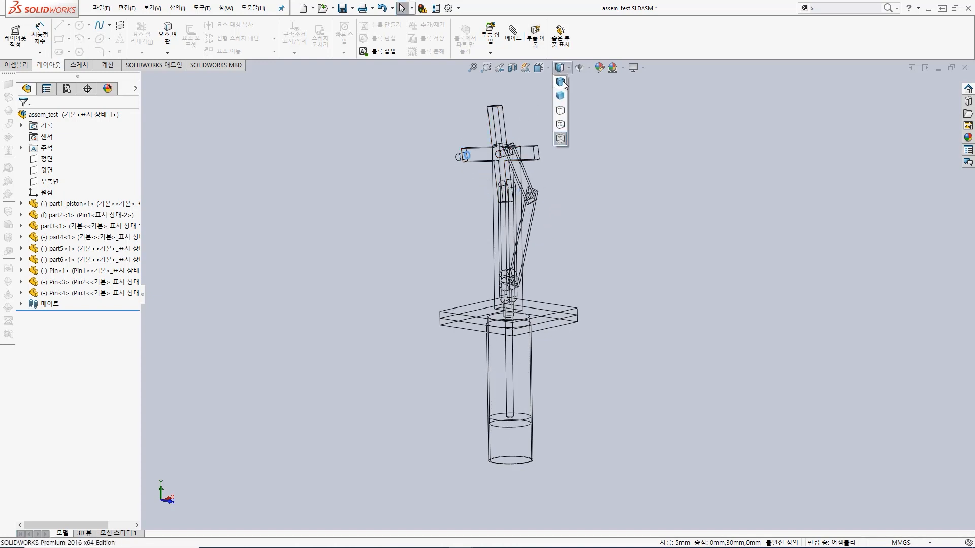
{"action": "left_click", "coordinate": [560, 83]}
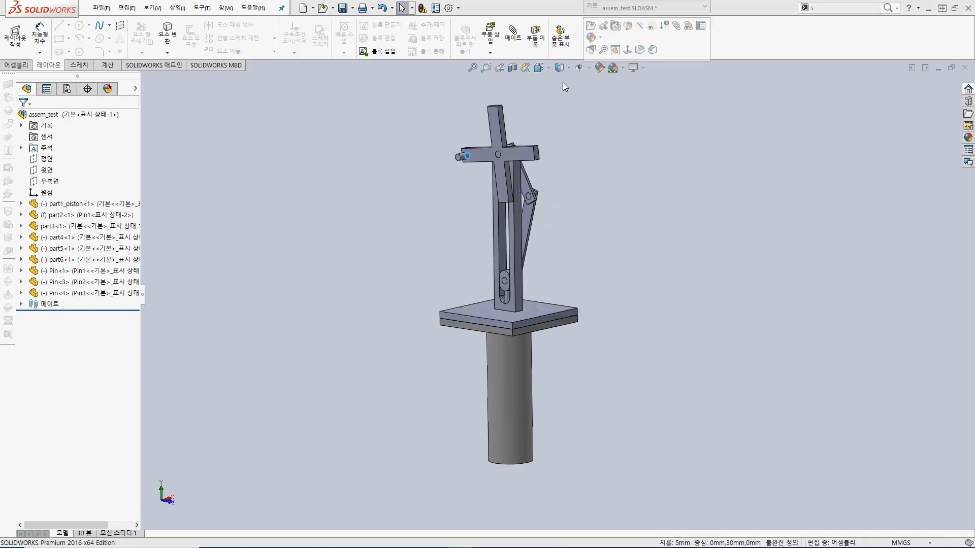
Step: Make the cylinder part2 transparent with Change Transparency
{"action": "left_click", "coordinate": [510, 365]}
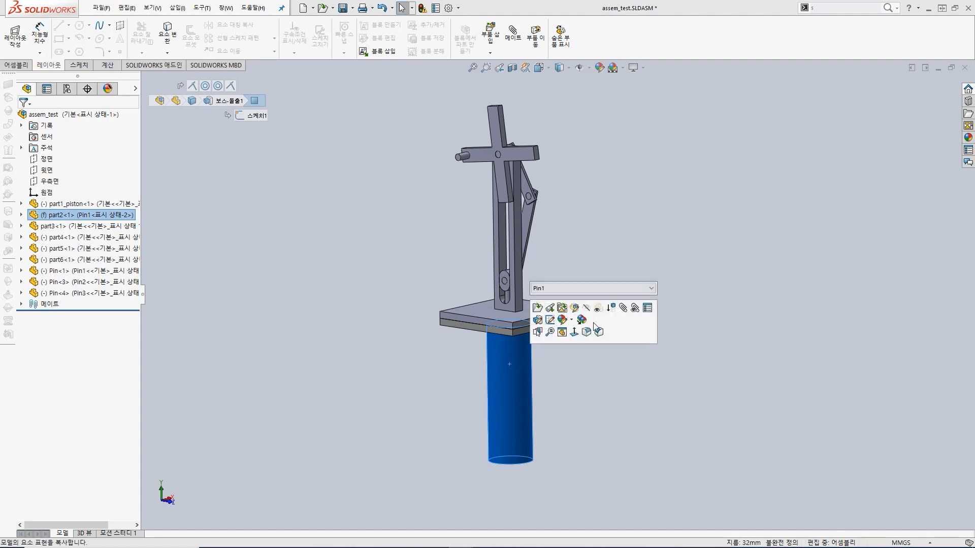
{"action": "left_click", "coordinate": [594, 401]}
{"action": "left_click", "coordinate": [518, 387]}
{"action": "right_click", "coordinate": [514, 382]}
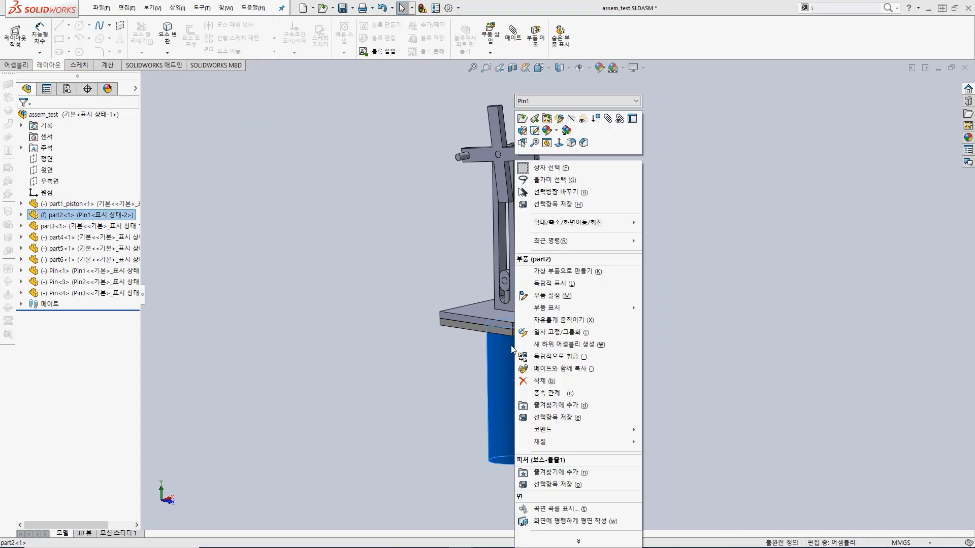
{"action": "left_click", "coordinate": [584, 120]}
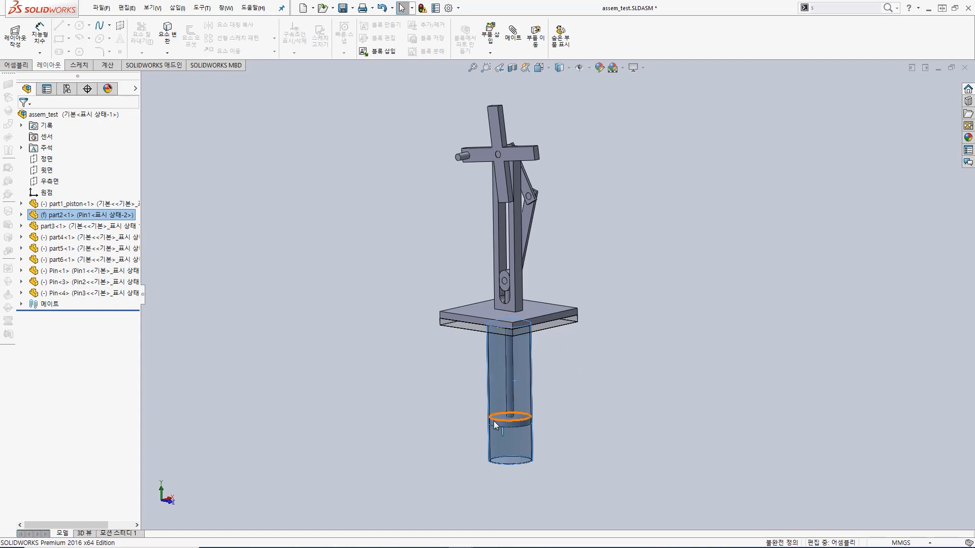
Step: Turn the cross-shaped handle part6 by its pin to move the piston inside the transparent cylinder, and view the motion from different angles
{"action": "left_click_drag", "start_coordinate": [464, 155], "coordinate": [492, 175]}
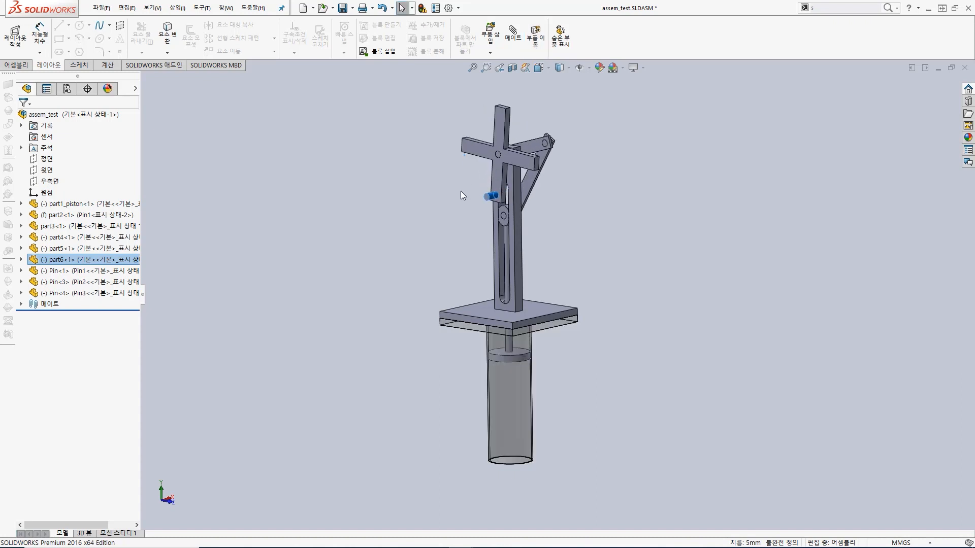
{"action": "left_click", "coordinate": [415, 231]}
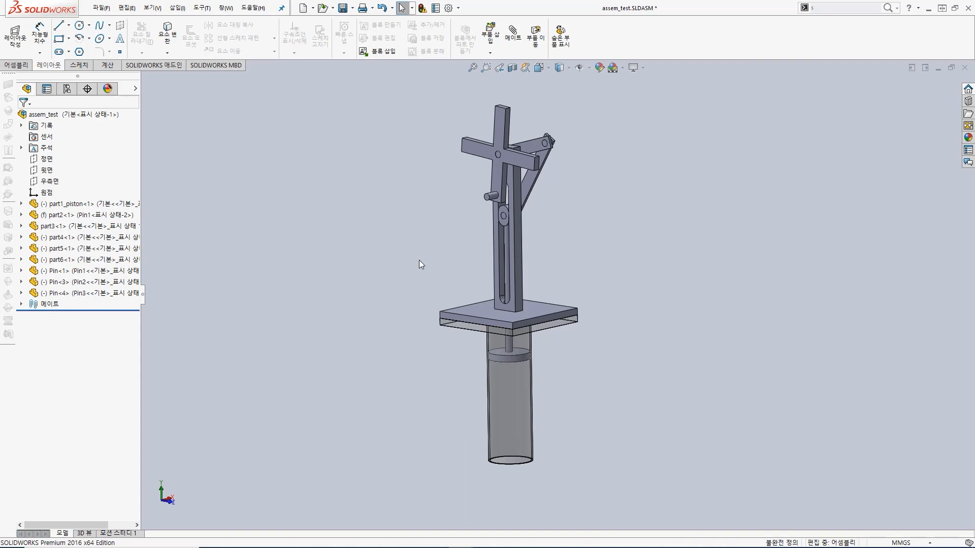
{"action": "middle_click_drag", "start_coordinate": [593, 355], "coordinate": [565, 142]}
{"action": "mouse_move", "coordinate": [556, 217]}
{"action": "left_mouse_down"}
{"action": "mouse_move", "coordinate": [542, 238]}
{"action": "mouse_move", "coordinate": [488, 259]}
{"action": "mouse_move", "coordinate": [558, 215]}
{"action": "left_mouse_up"}
{"action": "mouse_move", "coordinate": [609, 224]}
{"action": "middle_mouse_down"}
{"action": "mouse_move", "coordinate": [627, 305]}
{"action": "mouse_move", "coordinate": [628, 440]}
{"action": "middle_mouse_up"}
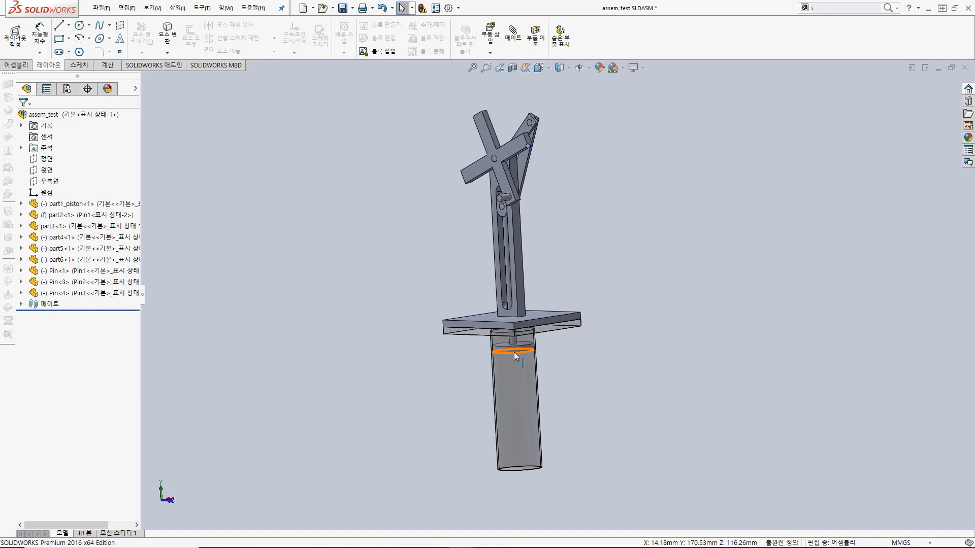
{"action": "left_click_drag", "start_coordinate": [504, 195], "coordinate": [508, 401]}
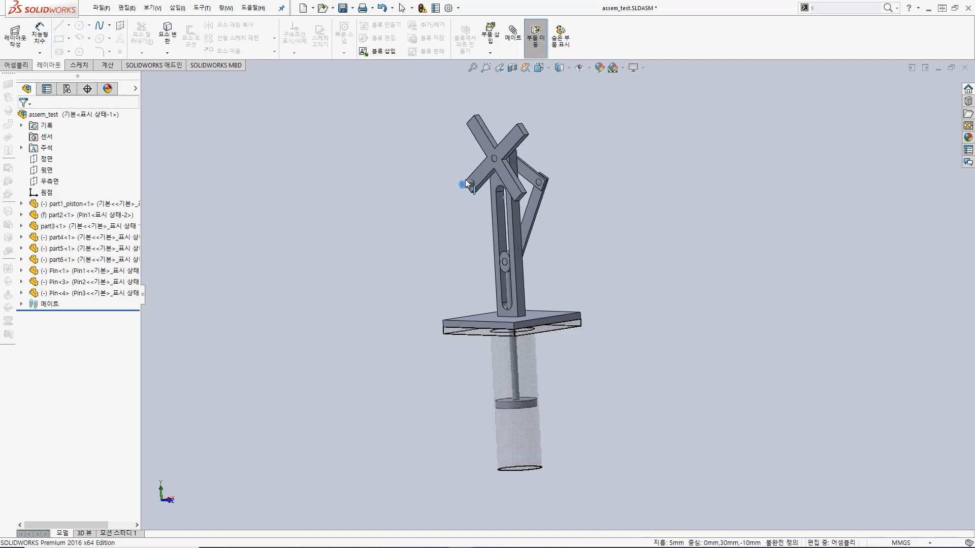
Step: Select the transparent cylinder part2 and the piston disc inside it one after the other, and clear the selection
{"action": "scroll", "coordinate": [520, 407], "scroll_direction": "down", "scroll_amount": 3}
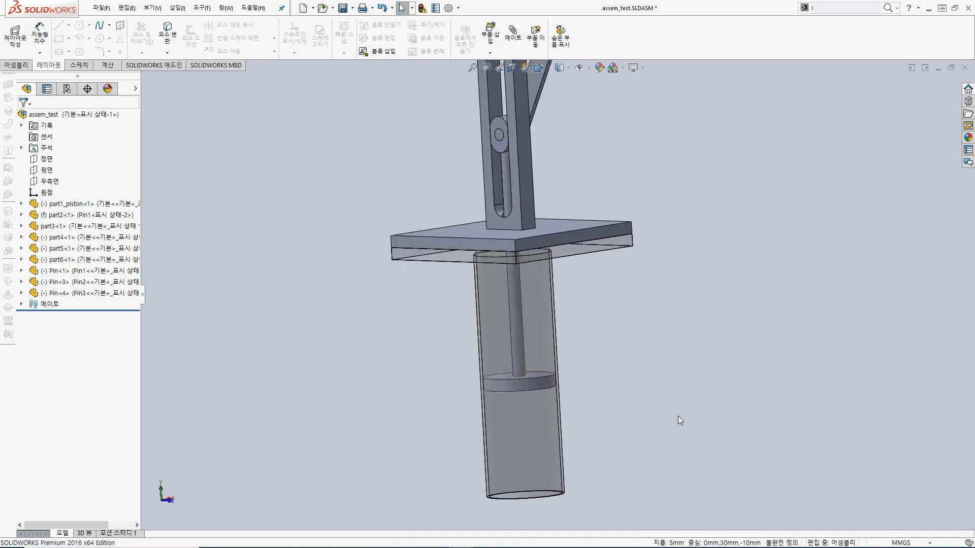
{"action": "left_click", "coordinate": [524, 427]}
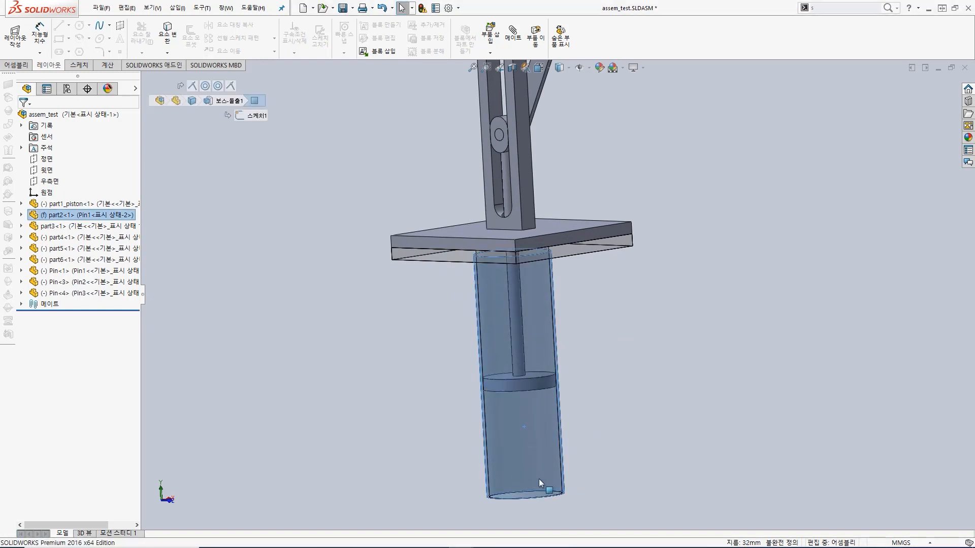
{"action": "left_click", "coordinate": [592, 403]}
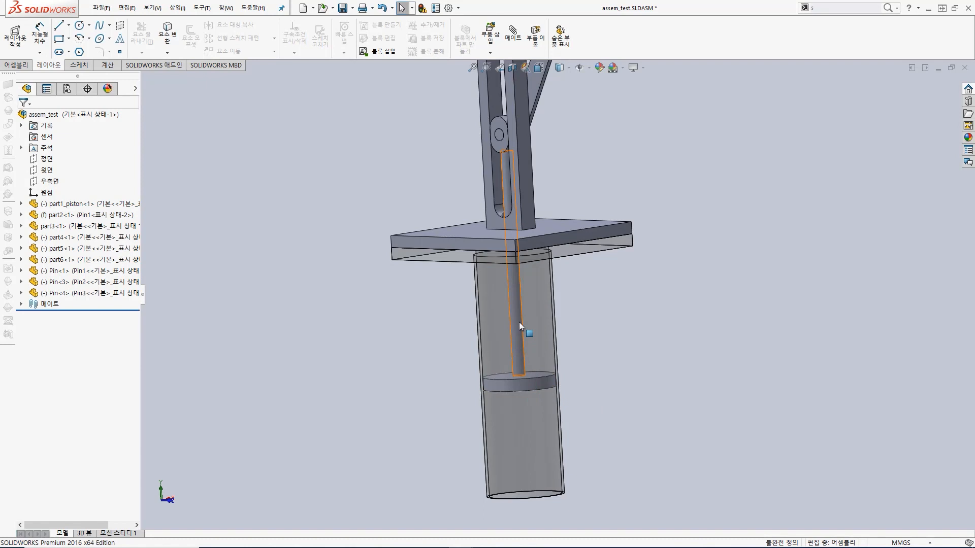
{"action": "left_click", "coordinate": [520, 385]}
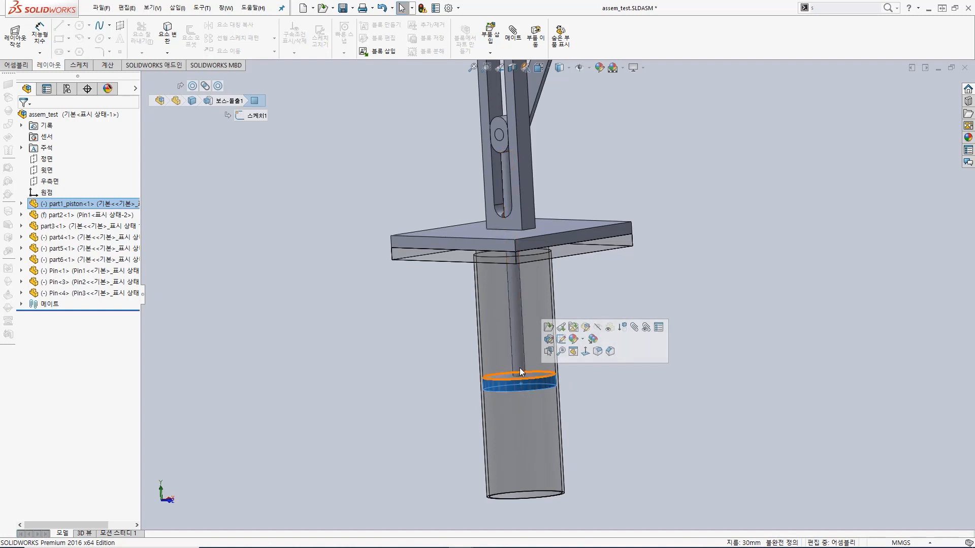
{"action": "left_click", "coordinate": [525, 425]}
{"action": "left_click", "coordinate": [694, 455]}
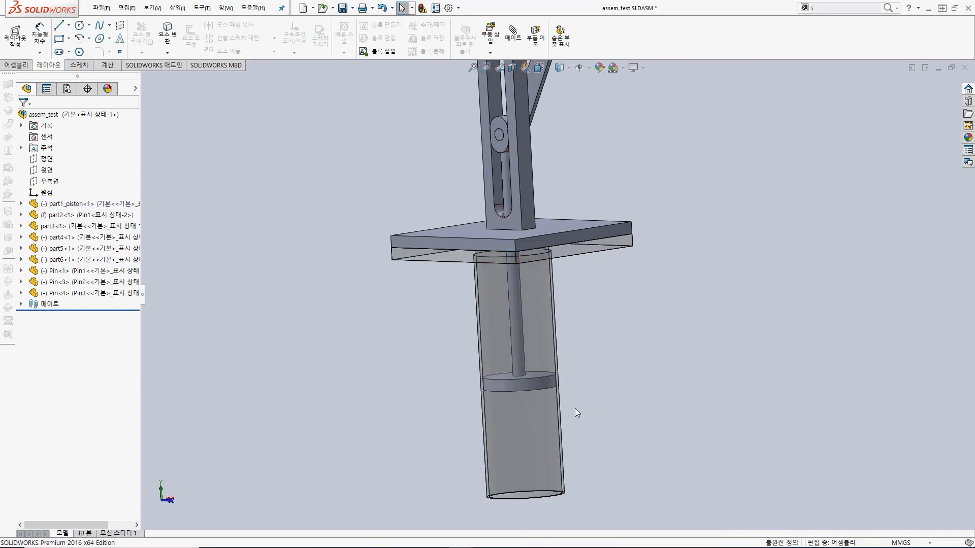
Step: Pick the piston disc through the transparent cylinder, select it together with the cylinder's face, and pick each of them separately again
{"action": "left_click", "coordinate": [520, 383]}
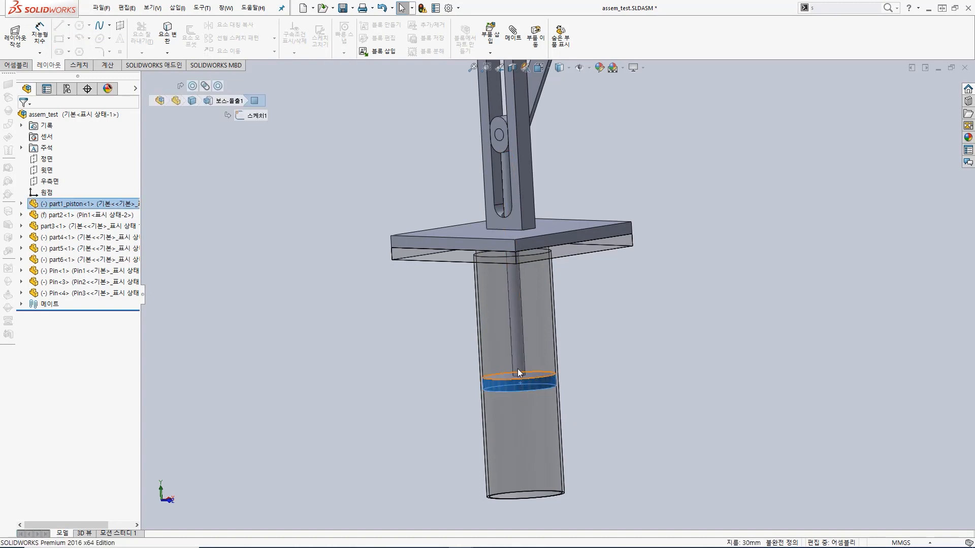
{"action": "left_click", "coordinate": [517, 359]}
{"action": "left_click", "coordinate": [517, 382]}
{"action": "left_click", "coordinate": [517, 358]}
{"action": "left_click", "coordinate": [520, 386]}
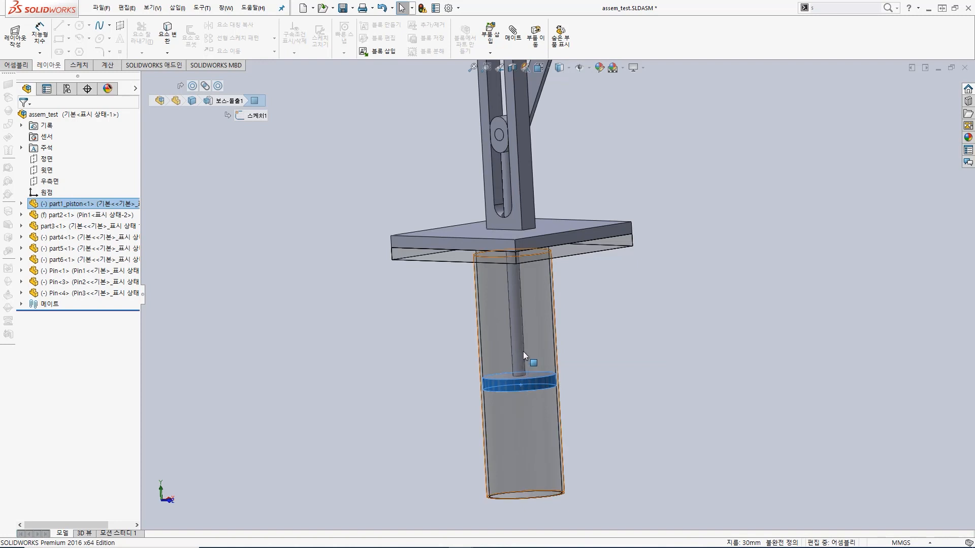
{"action": "left_click", "coordinate": [528, 410], "text": "ctrl"}
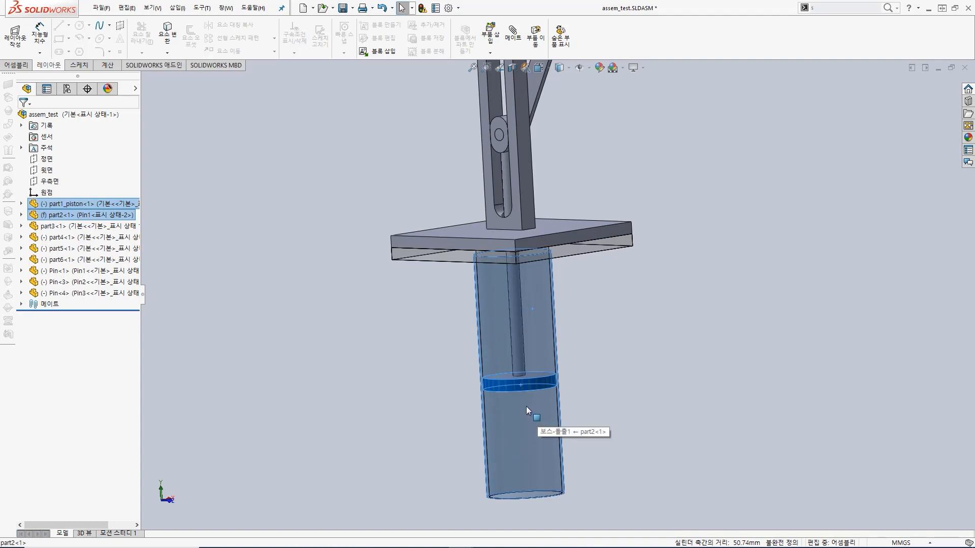
{"action": "left_click", "coordinate": [580, 384]}
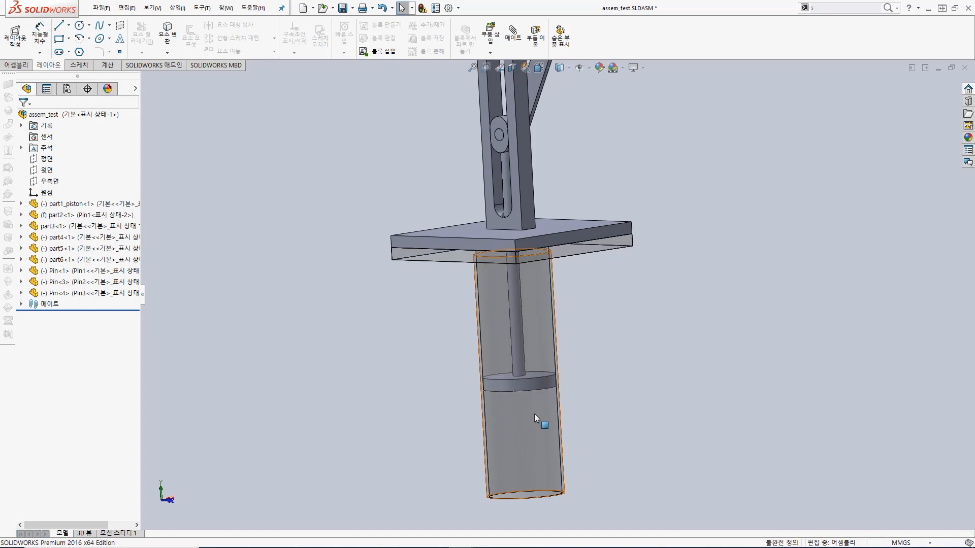
{"action": "left_click", "coordinate": [530, 401]}
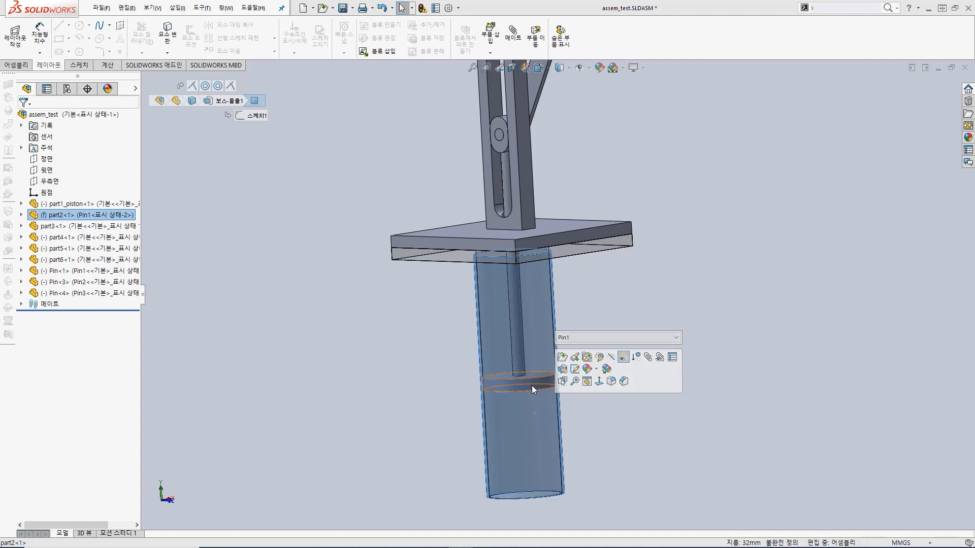
{"action": "left_click", "coordinate": [532, 386]}
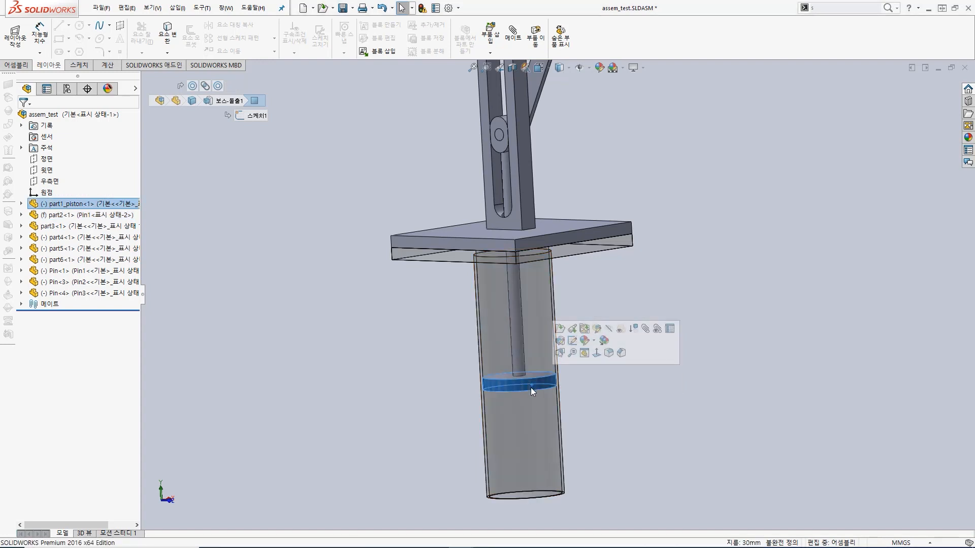
Step: Turn off the transparency of the cylinder part2 and turn it back on
{"action": "right_click", "coordinate": [536, 414]}
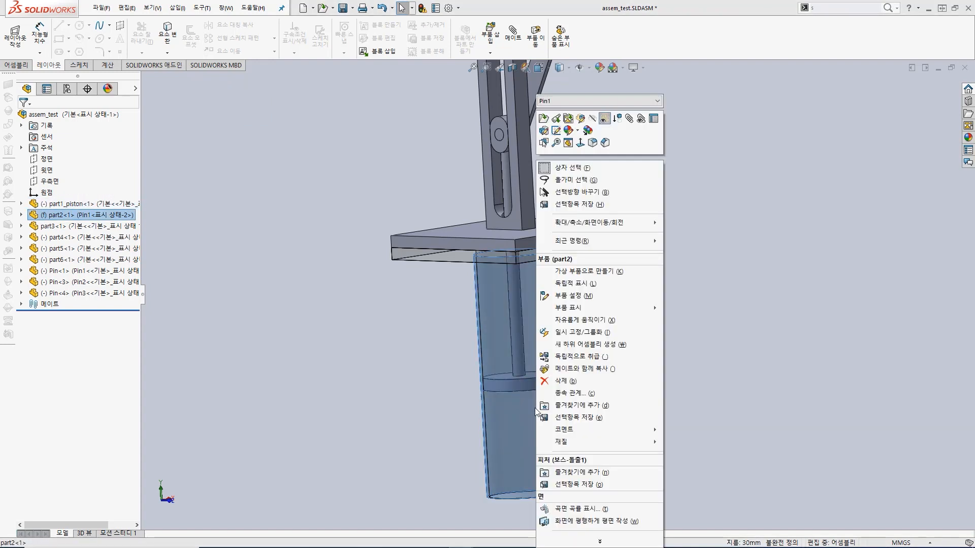
{"action": "left_click", "coordinate": [604, 120]}
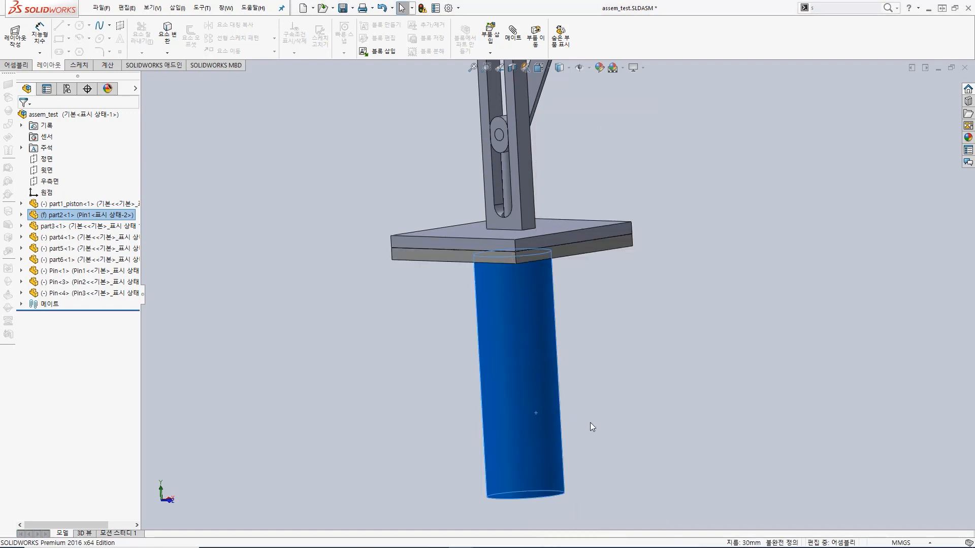
{"action": "left_click", "coordinate": [577, 422]}
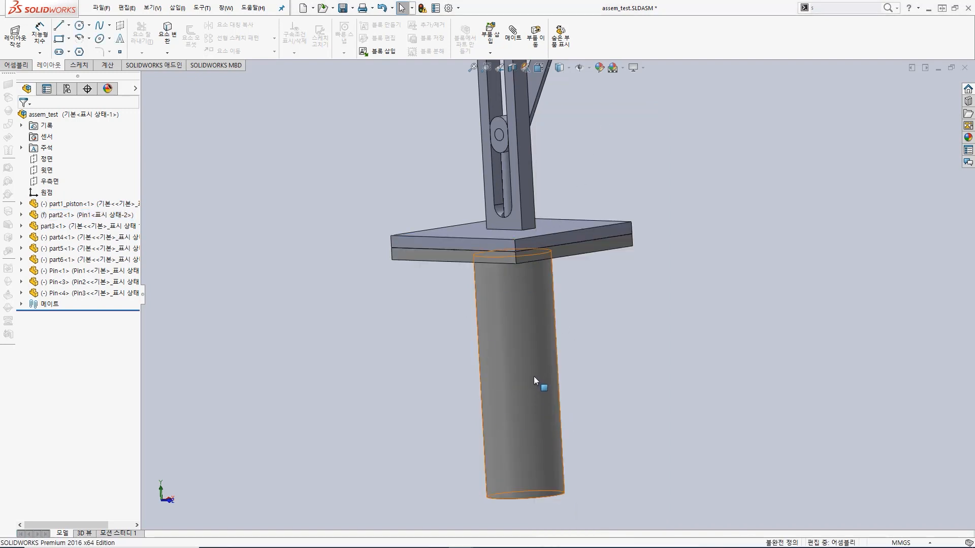
{"action": "right_click", "coordinate": [531, 417]}
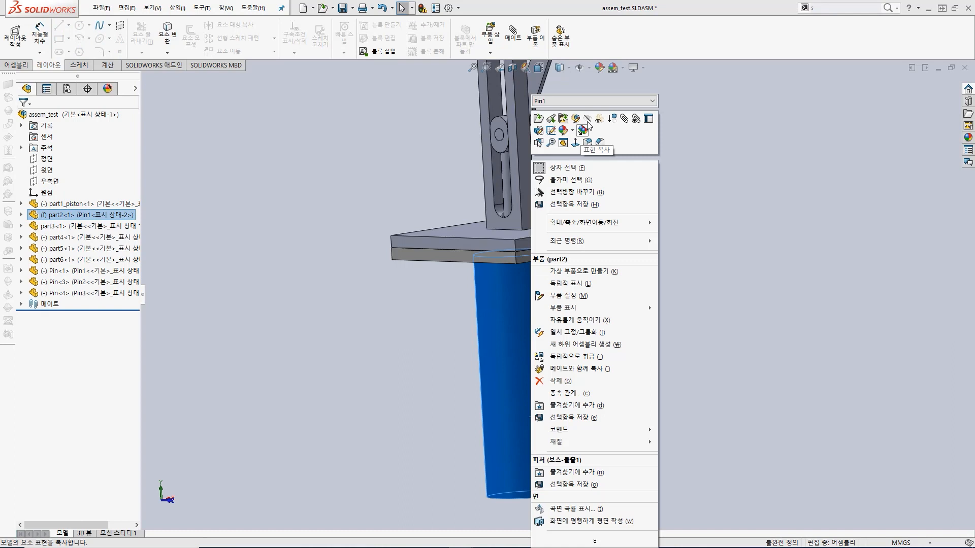
{"action": "left_click", "coordinate": [603, 120]}
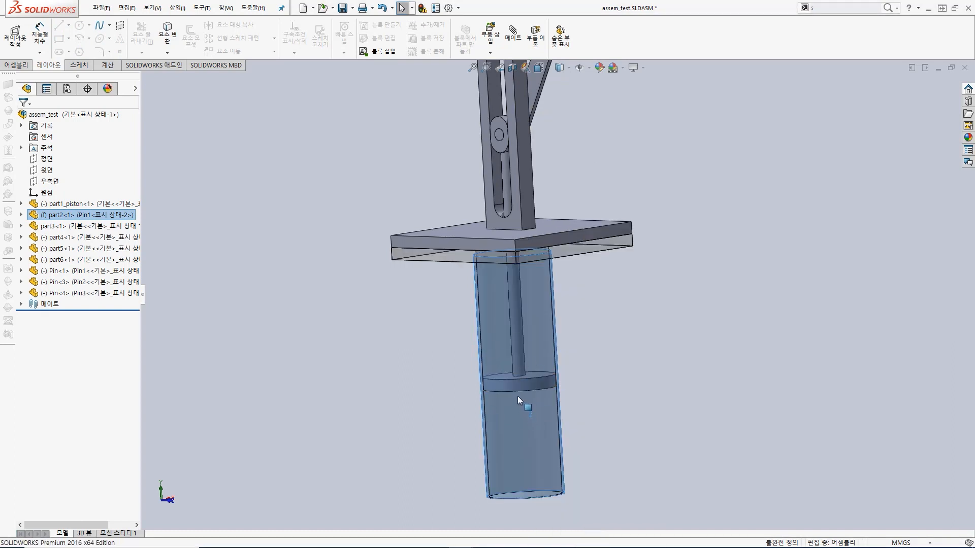
Step: Check picking inside the transparent cylinder by selecting the piston disc, and clear the selection
{"action": "left_click", "coordinate": [521, 355]}
{"action": "left_click", "coordinate": [589, 395]}
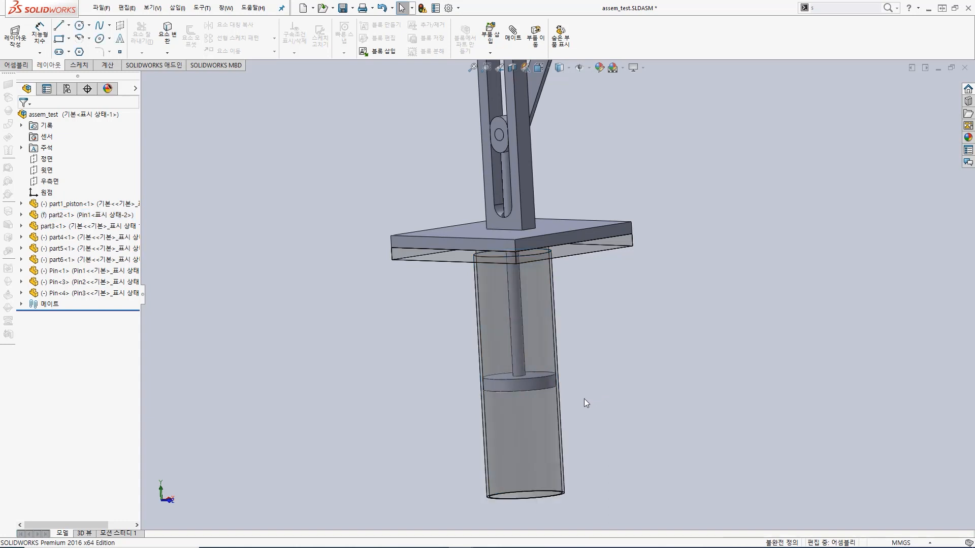
{"action": "left_click", "coordinate": [520, 386]}
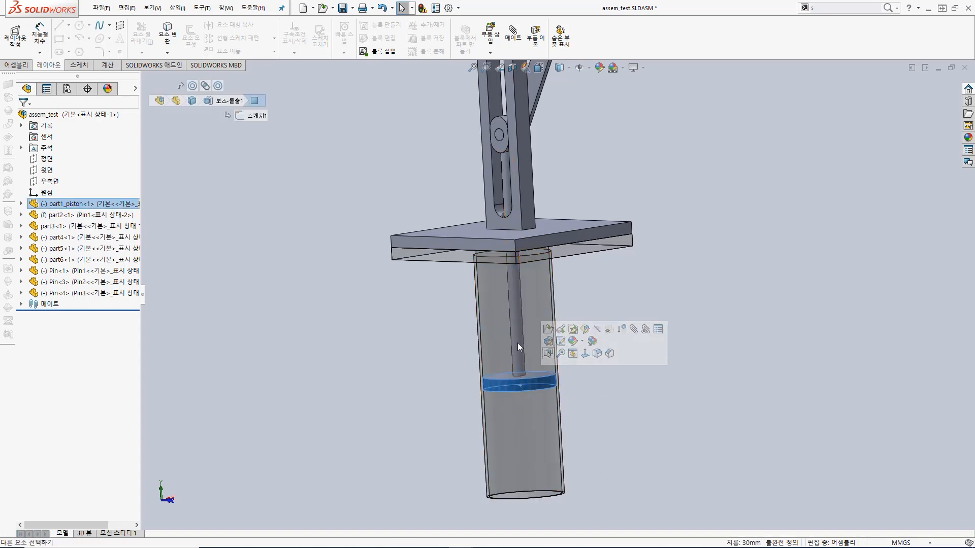
{"action": "left_click", "coordinate": [614, 410]}
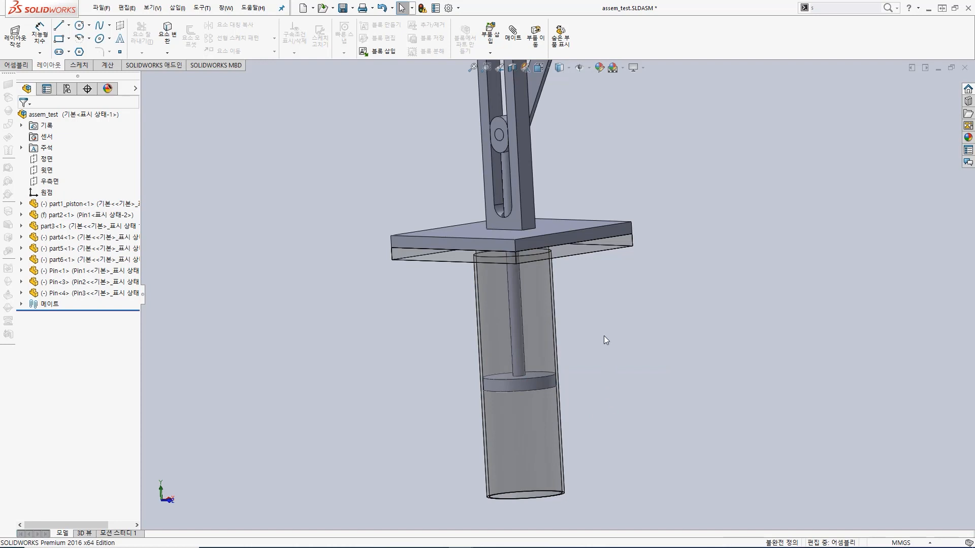
Step: Show the feature dimensions of the square base plate of part3 in the assembly
{"action": "scroll", "coordinate": [599, 333], "scroll_direction": "up", "scroll_amount": 6}
{"action": "middle_click_drag", "start_coordinate": [608, 327], "coordinate": [545, 200]}
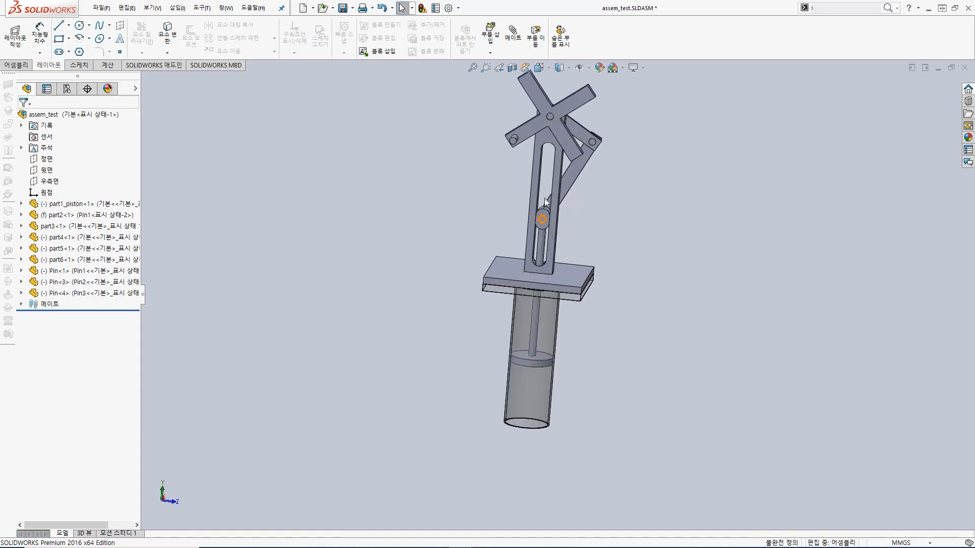
{"action": "scroll", "coordinate": [555, 172], "scroll_direction": "down", "scroll_amount": 2}
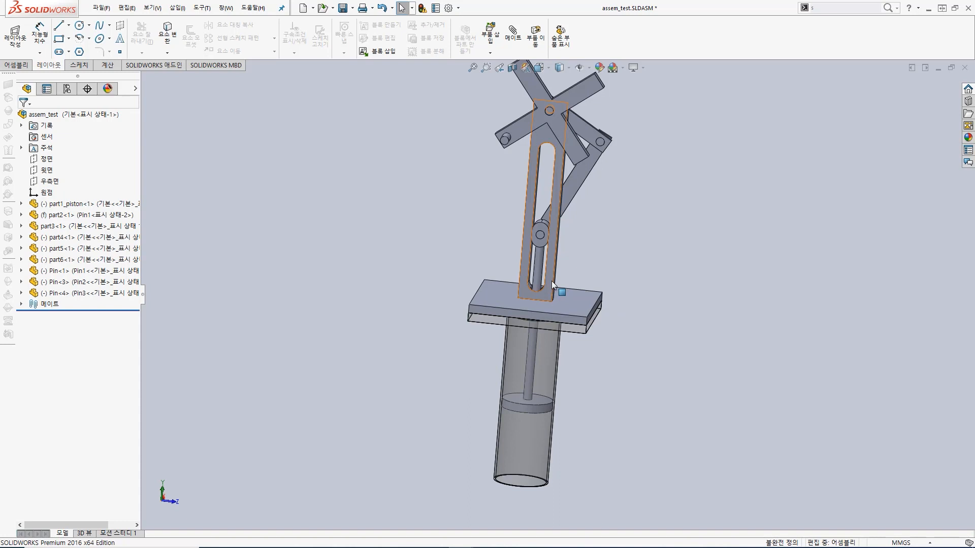
{"action": "left_click", "coordinate": [543, 313]}
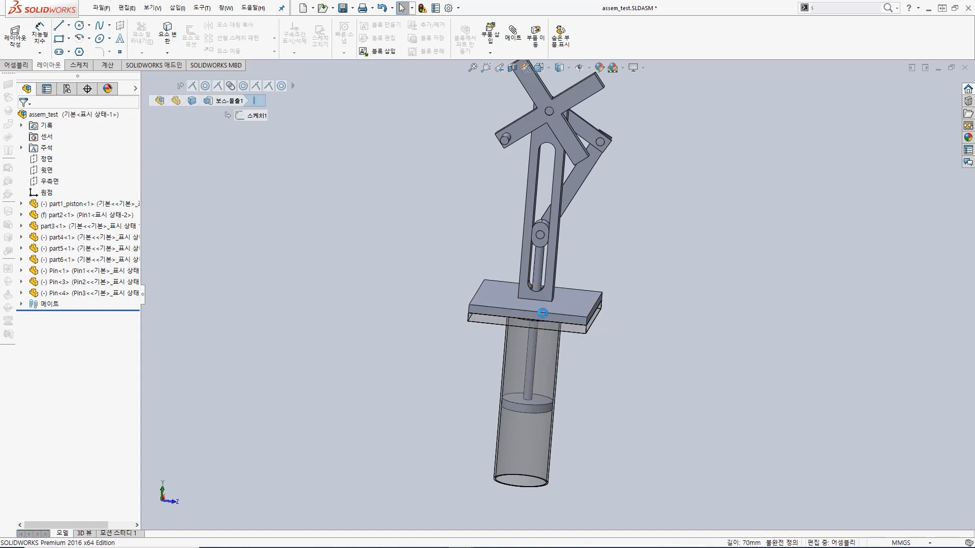
{"action": "middle_click_drag", "start_coordinate": [546, 307], "coordinate": [551, 312]}
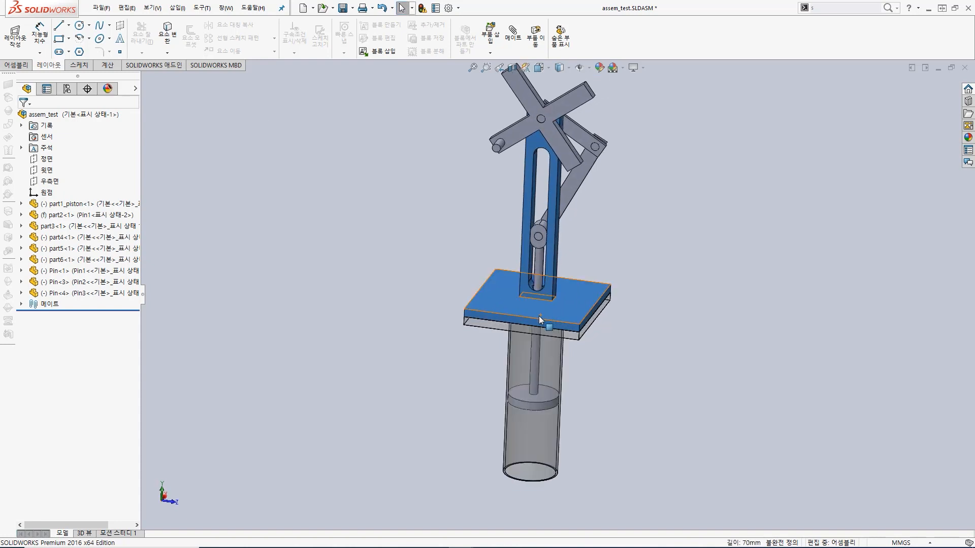
{"action": "left_click", "coordinate": [535, 318]}
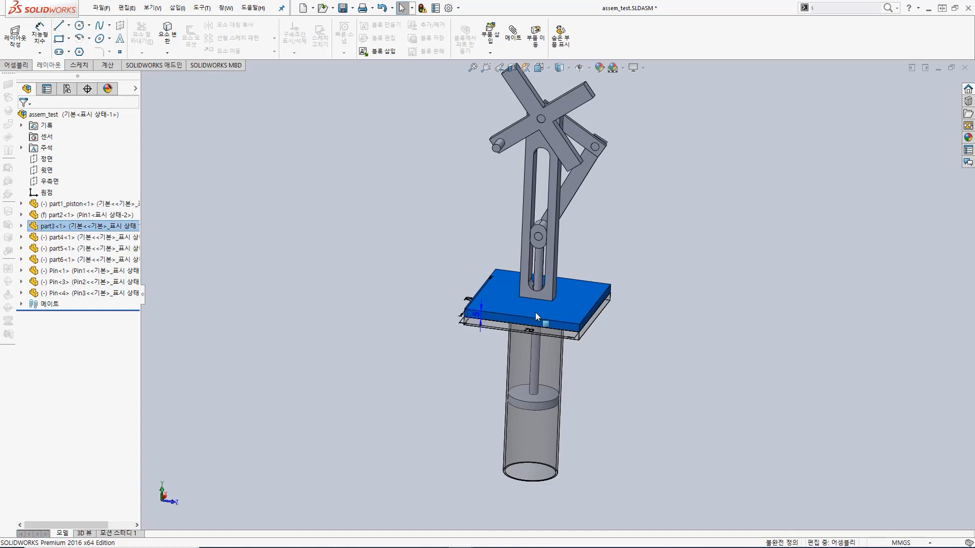
Step: Set the base plate's front edge dimension D1@스케치1 to 80 mm, and rebuild the assembly, dismissing the error list
{"action": "middle_click_drag", "start_coordinate": [574, 294], "coordinate": [562, 344]}
{"action": "scroll", "coordinate": [532, 344], "scroll_direction": "down", "scroll_amount": 5}
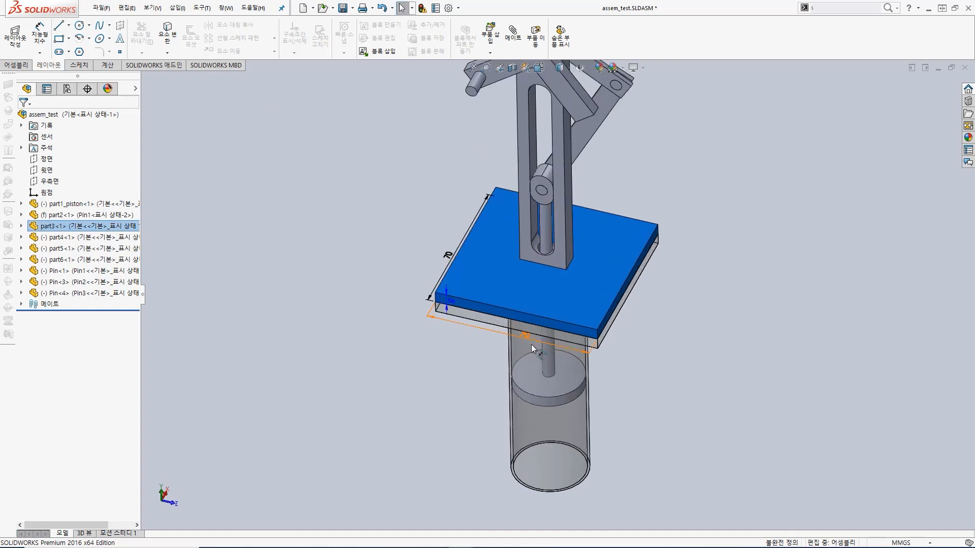
{"action": "left_click_drag", "start_coordinate": [516, 351], "coordinate": [447, 333]}
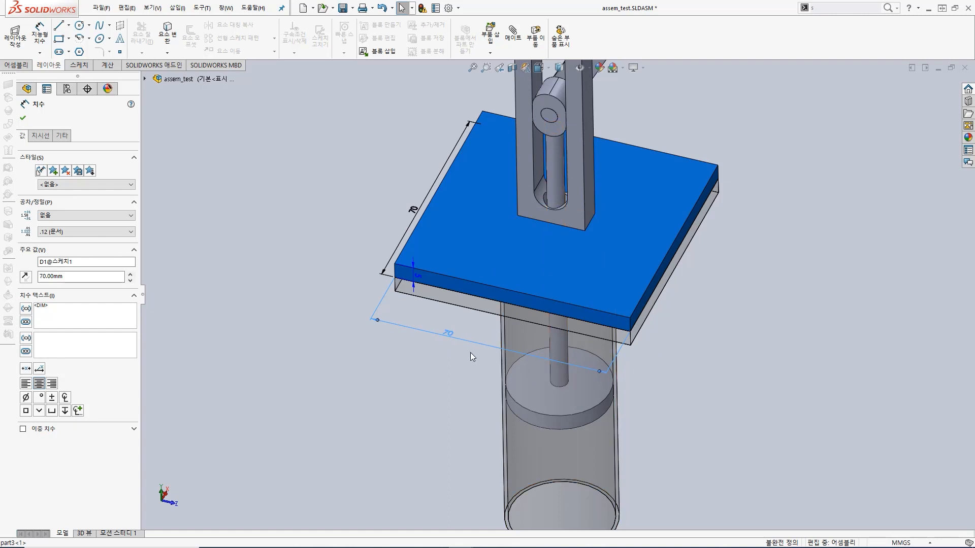
{"action": "double_click", "coordinate": [447, 333]}
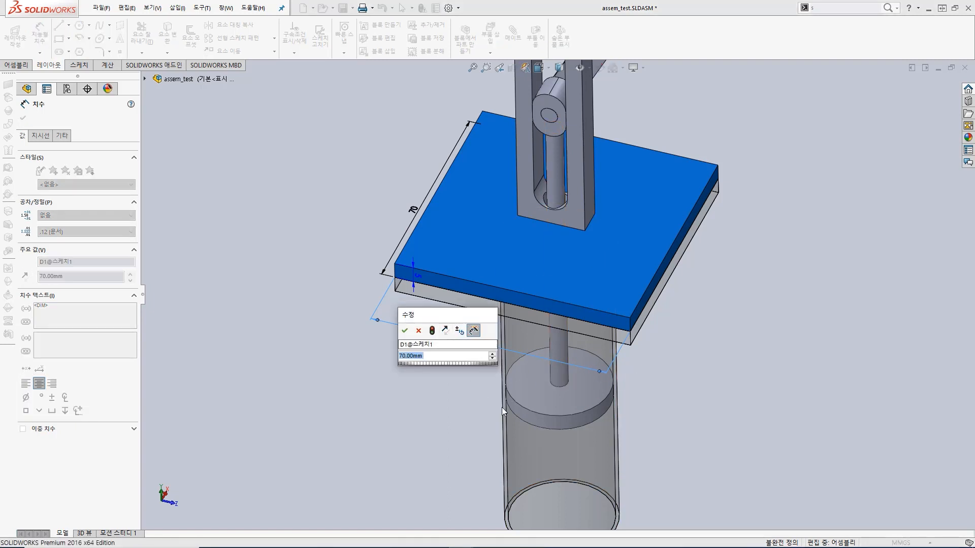
{"action": "type", "text": "80"}
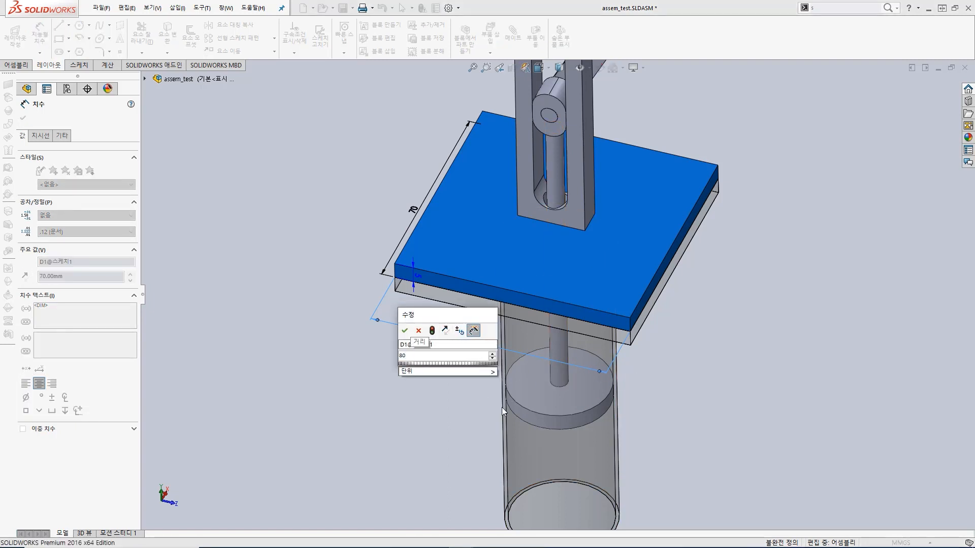
{"action": "key", "text": "Return"}
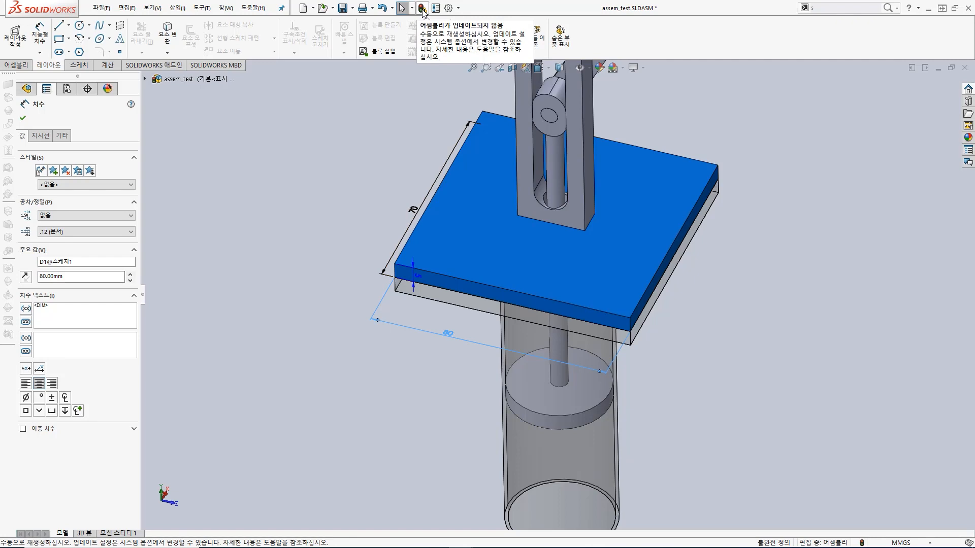
{"action": "left_click", "coordinate": [422, 8]}
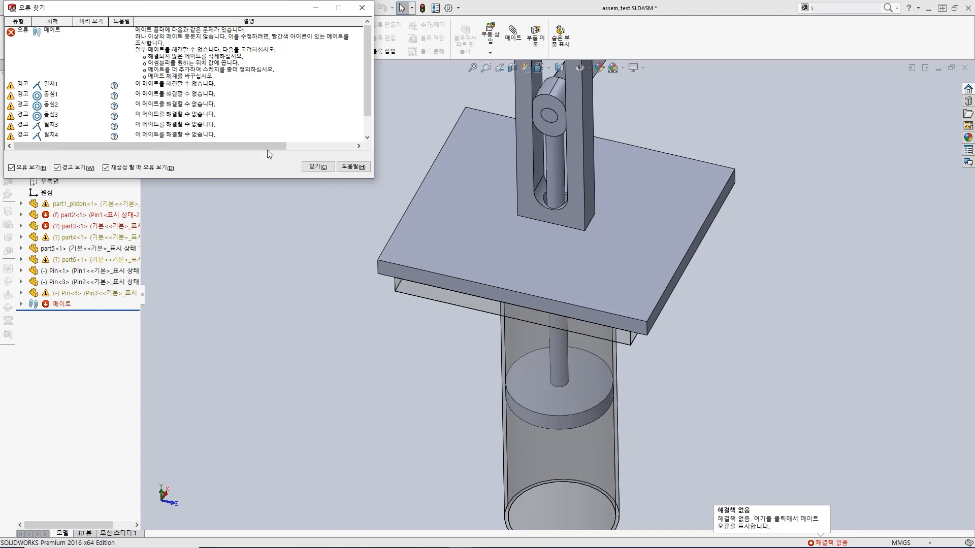
{"action": "left_click", "coordinate": [314, 167]}
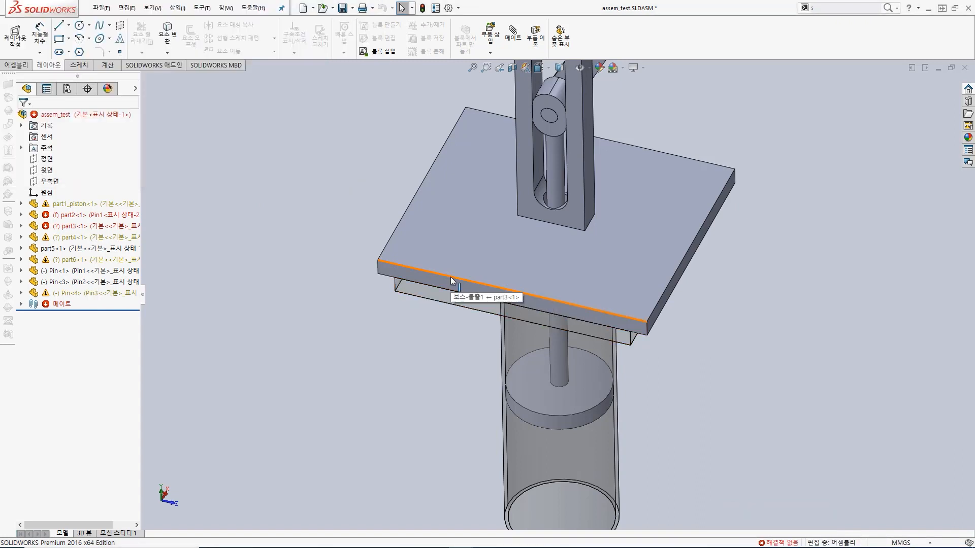
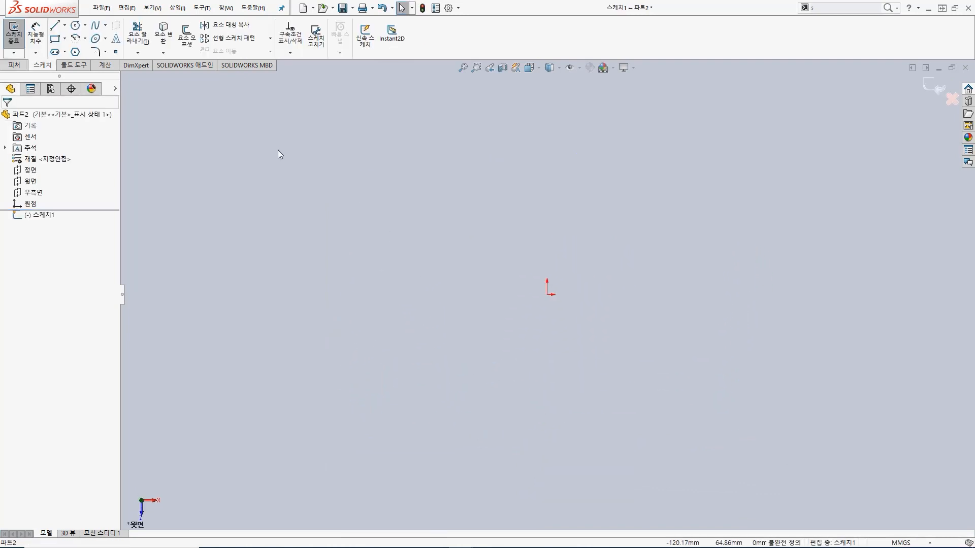
Step: Sketch a circle centred on the origin with a radius of about 28.4 mm
{"action": "left_click", "coordinate": [76, 26]}
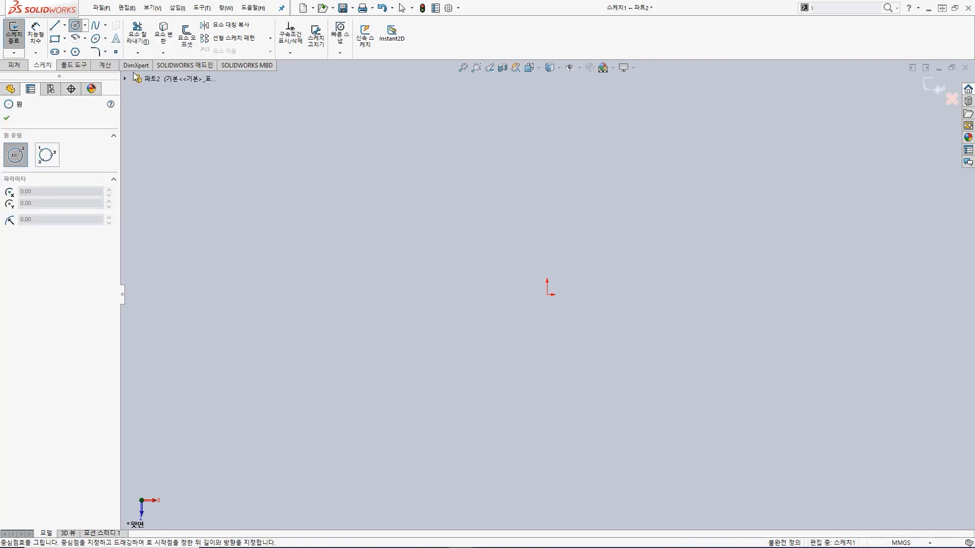
{"action": "left_click", "coordinate": [547, 295]}
{"action": "left_click", "coordinate": [590, 248]}
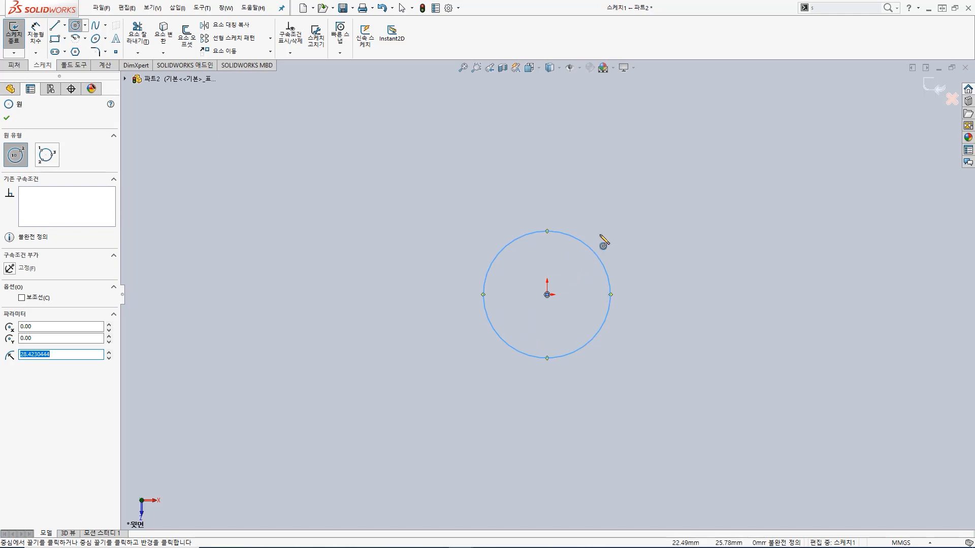
Step: Dimension the circle's diameter as 30 mm
{"action": "key", "text": "s"}
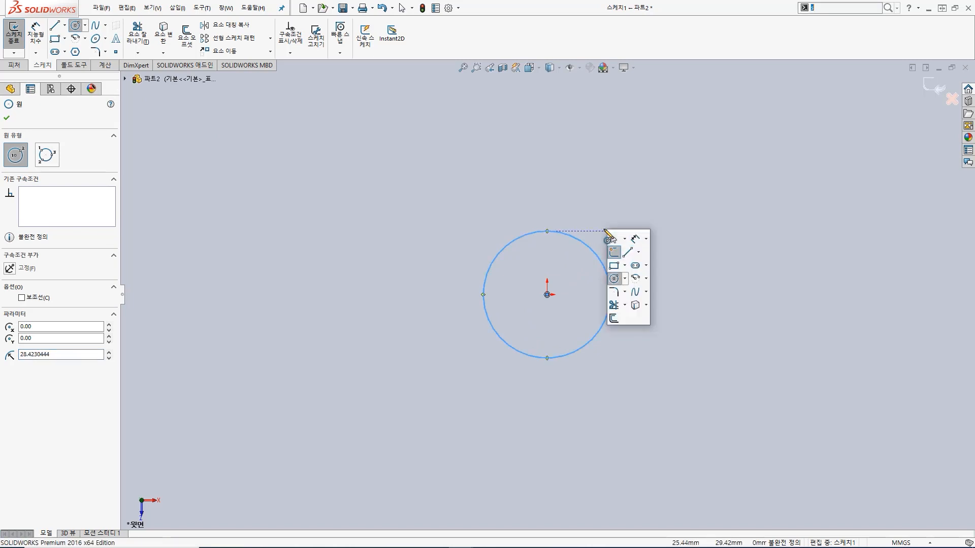
{"action": "left_click", "coordinate": [634, 242]}
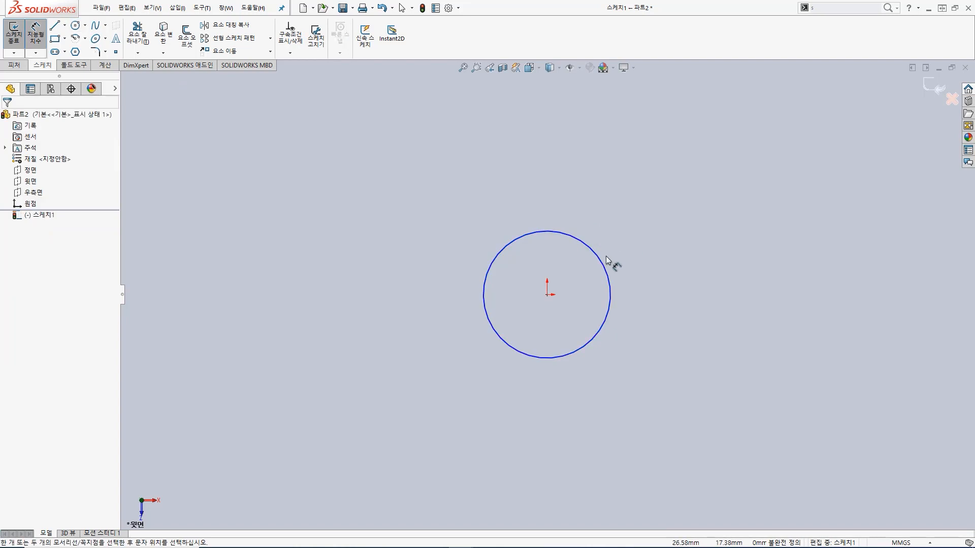
{"action": "left_click", "coordinate": [609, 266]}
{"action": "left_click", "coordinate": [644, 221]}
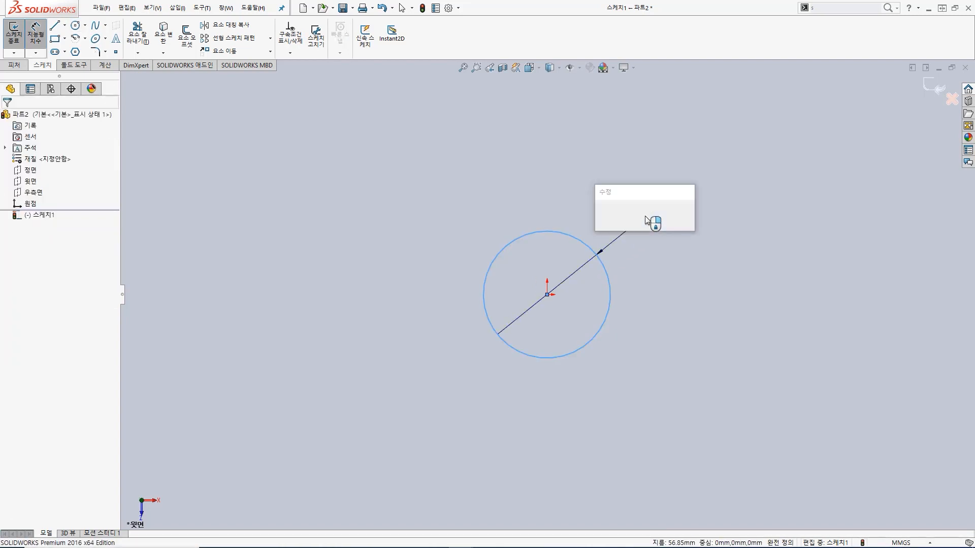
{"action": "type", "text": "30"}
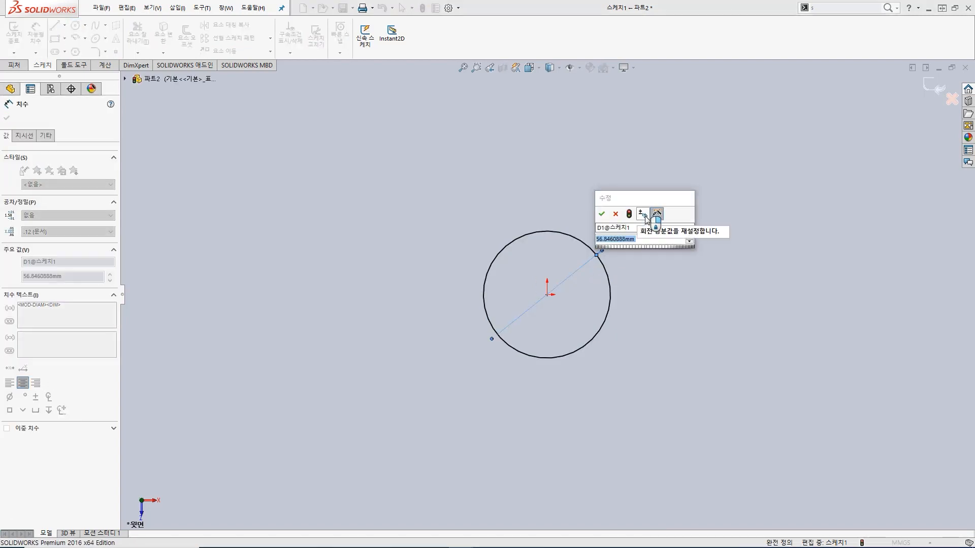
{"action": "key", "text": "Return"}
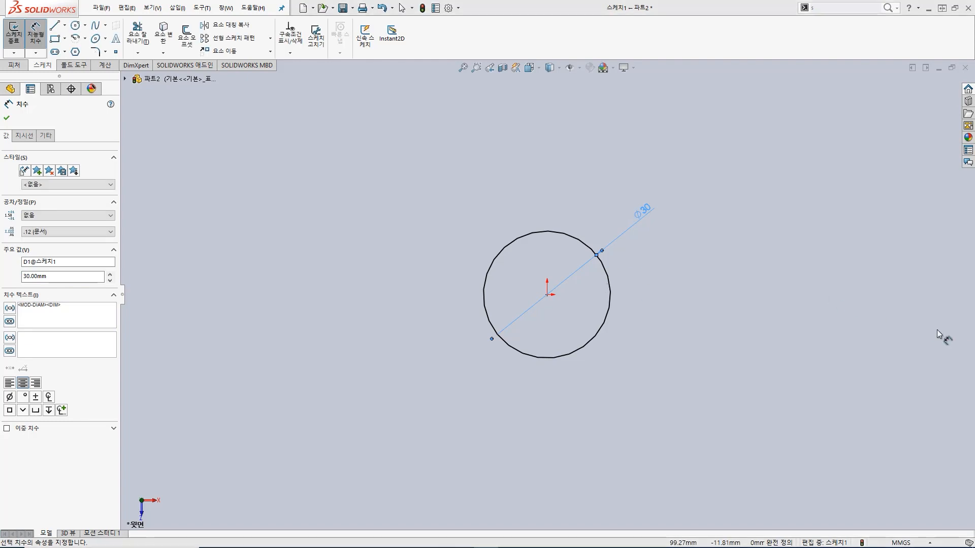
Step: Finish the sketch and extrude the circle as a blind boss 5 mm deep
{"action": "left_click", "coordinate": [16, 37]}
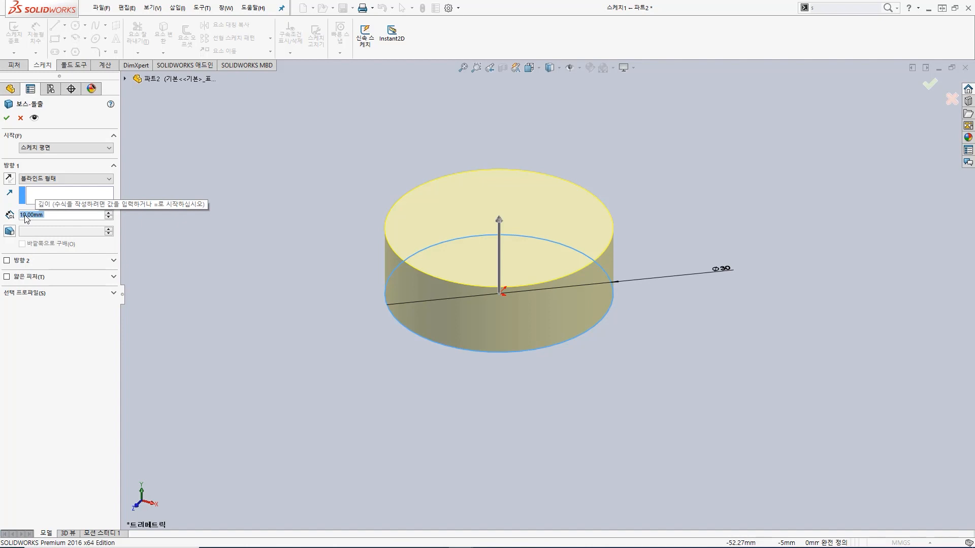
{"action": "type", "text": "5"}
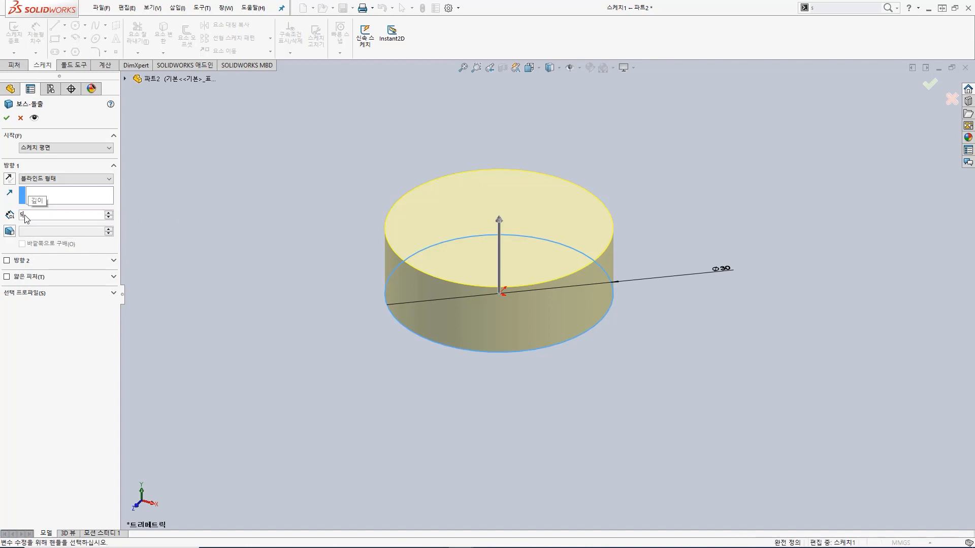
{"action": "key", "text": "Return"}
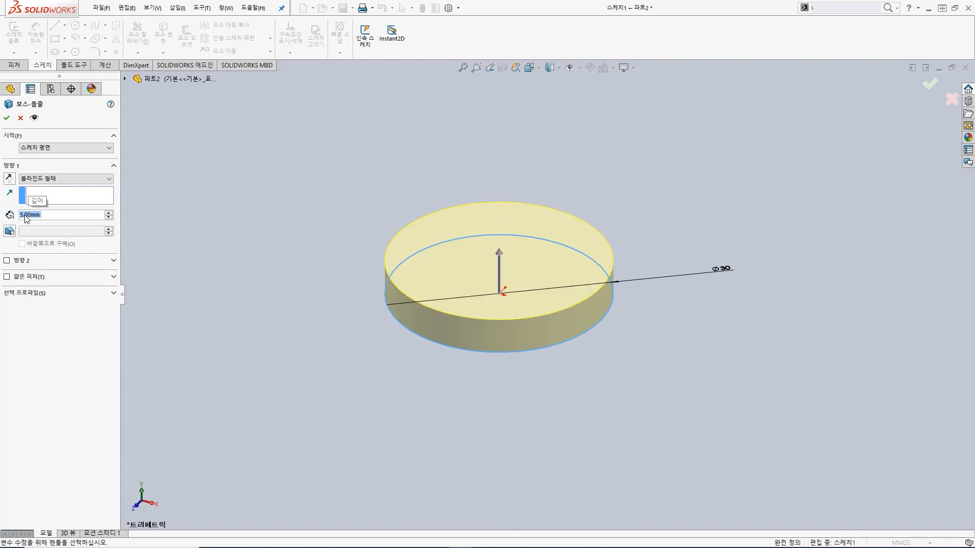
{"action": "left_click", "coordinate": [7, 118]}
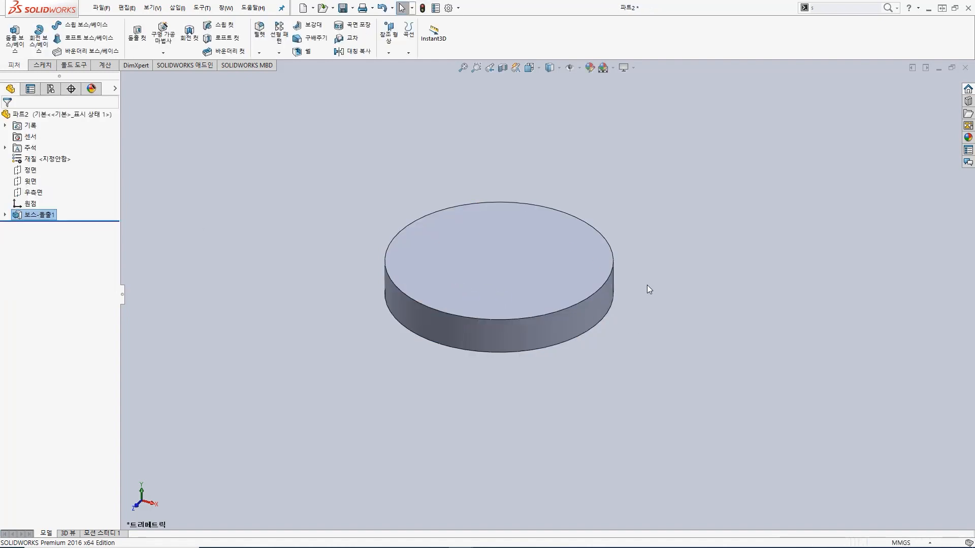
Step: Open a new sketch on the disc's flat upper face and view it from straight above
{"action": "mouse_move", "coordinate": [645, 275]}
{"action": "middle_mouse_down"}
{"action": "mouse_move", "coordinate": [637, 266]}
{"action": "mouse_move", "coordinate": [631, 274]}
{"action": "mouse_move", "coordinate": [641, 291]}
{"action": "middle_mouse_up"}
{"action": "left_click", "coordinate": [539, 269]}
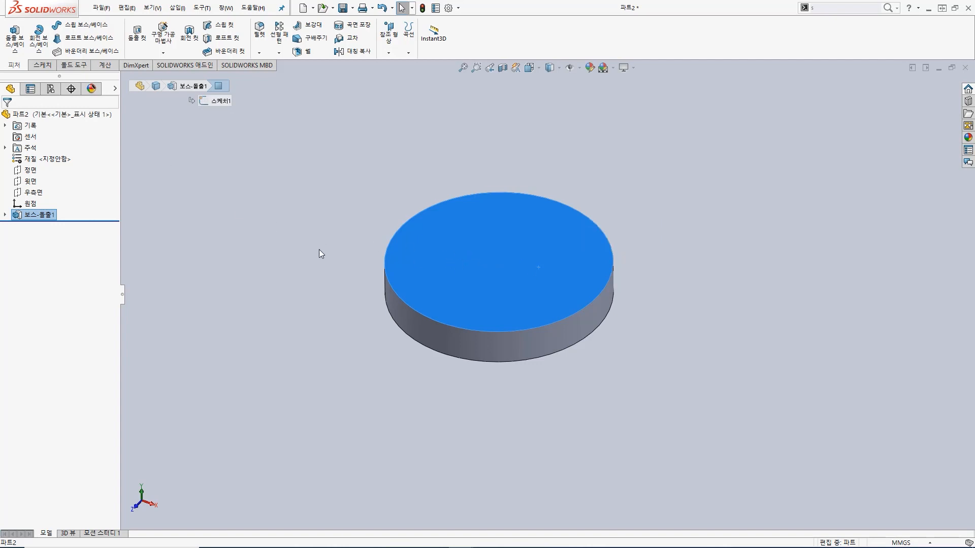
{"action": "left_click", "coordinate": [353, 314]}
{"action": "left_click", "coordinate": [501, 254]}
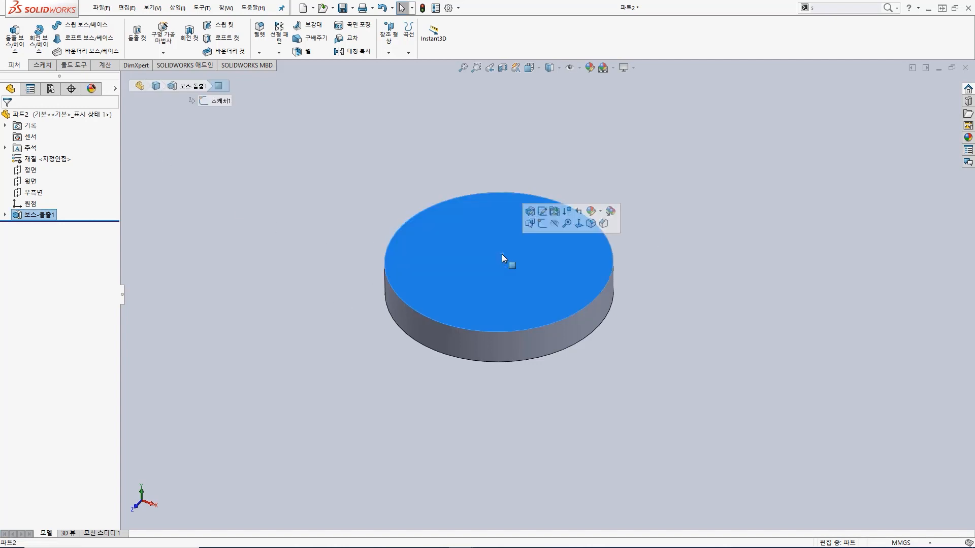
{"action": "left_click", "coordinate": [15, 44]}
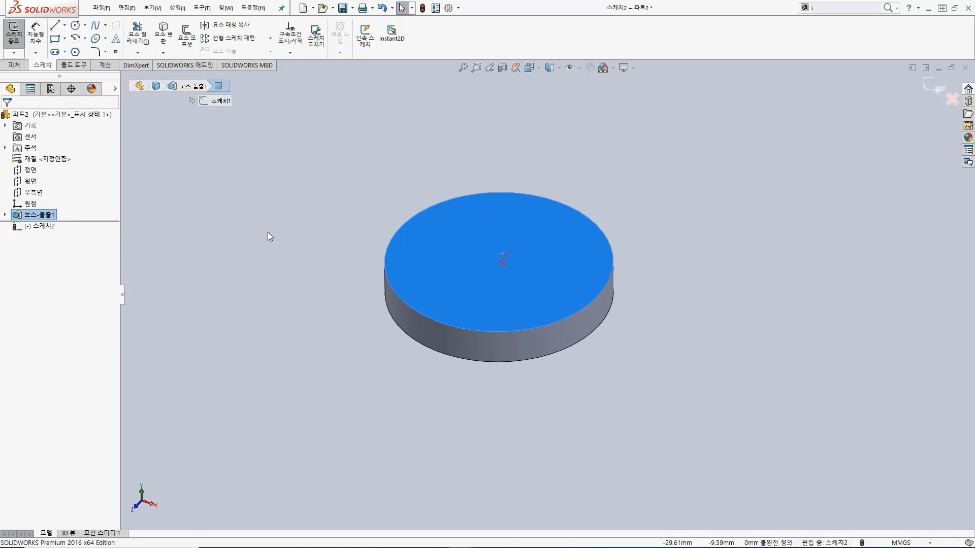
{"action": "key", "text": "space"}
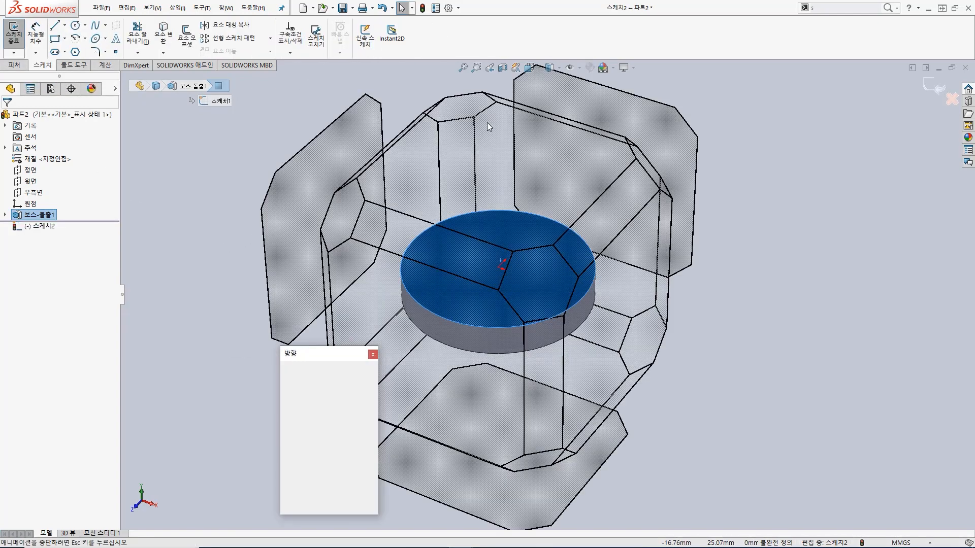
{"action": "left_click", "coordinate": [556, 242]}
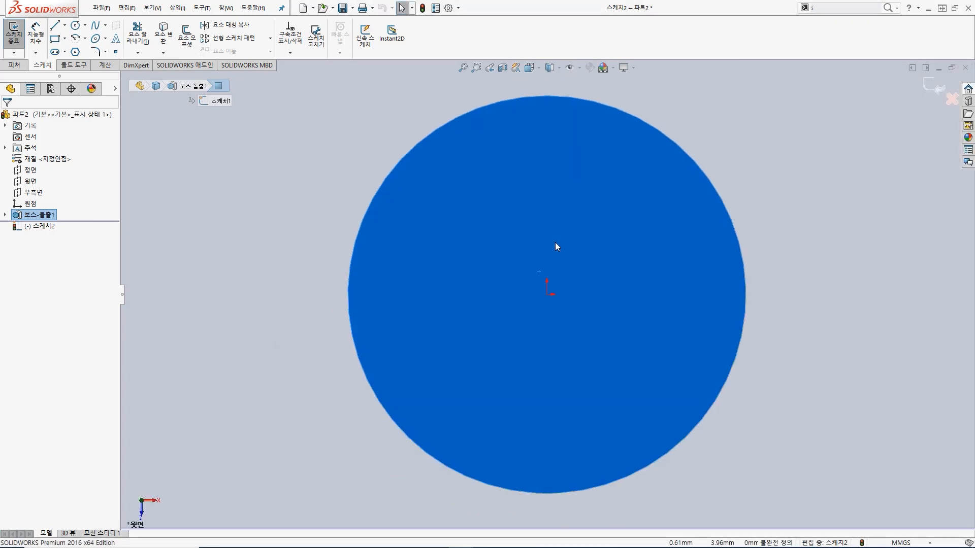
Step: Sketch a small circle on the disc face, centred on the origin, with a radius of about 2.84 mm
{"action": "left_click", "coordinate": [75, 25]}
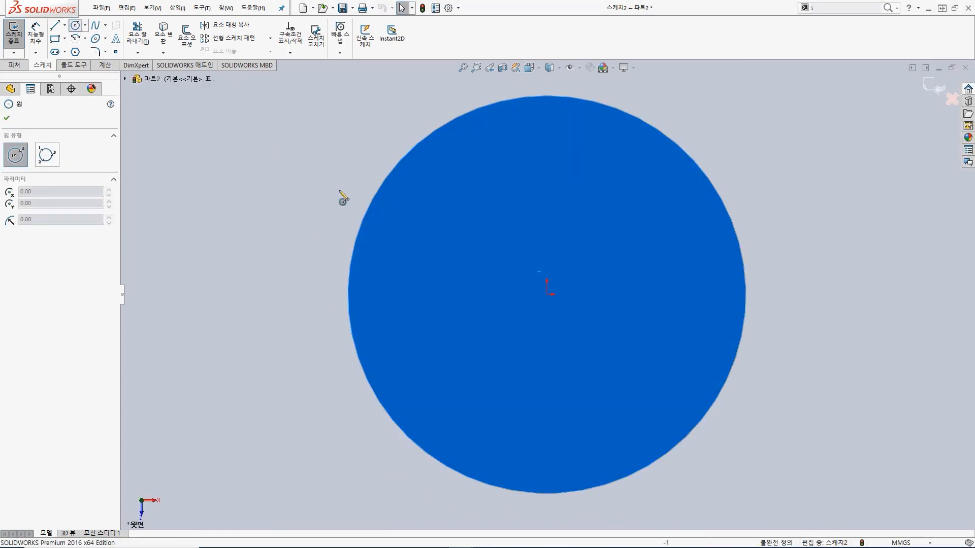
{"action": "left_click", "coordinate": [546, 295]}
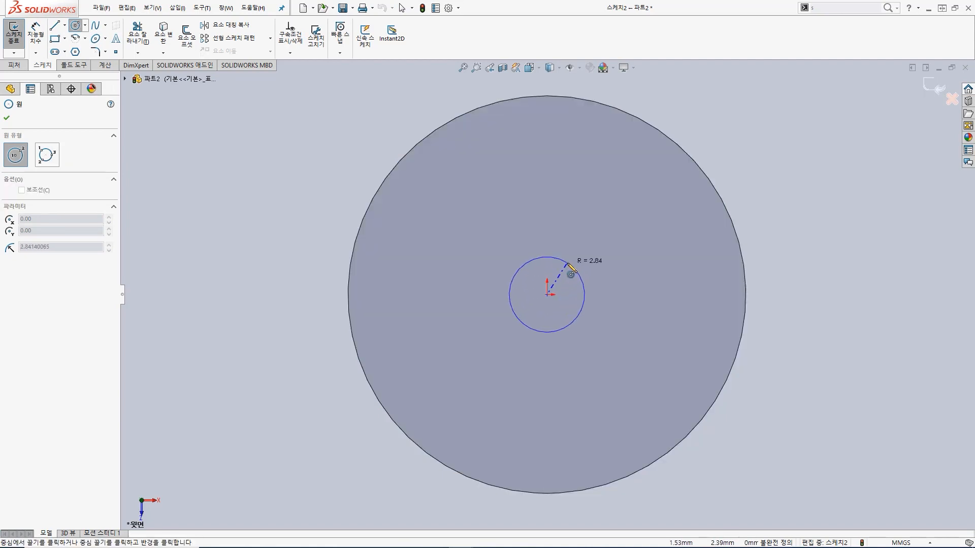
{"action": "left_click", "coordinate": [568, 263]}
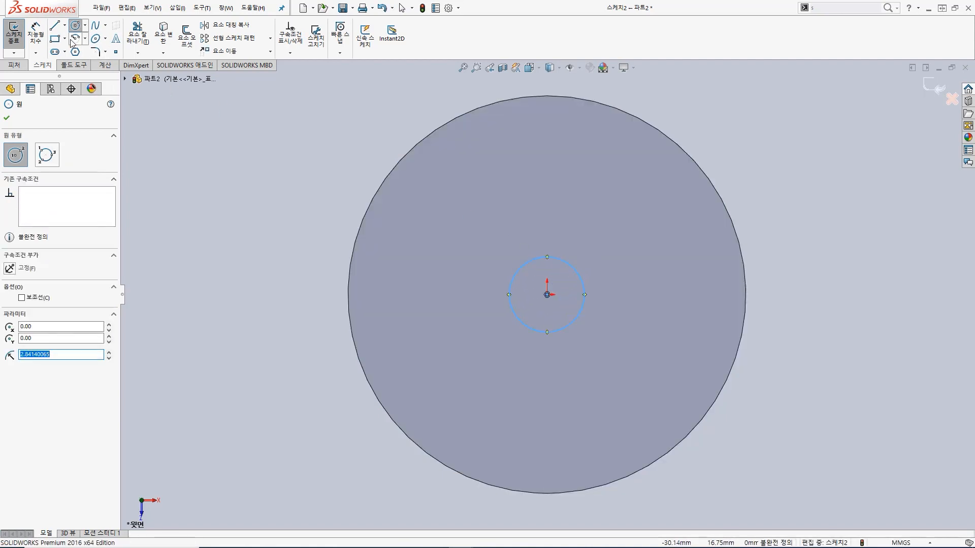
Step: Dimension the small circle's diameter as 5 mm
{"action": "key", "text": "s"}
{"action": "left_click", "coordinate": [399, 211]}
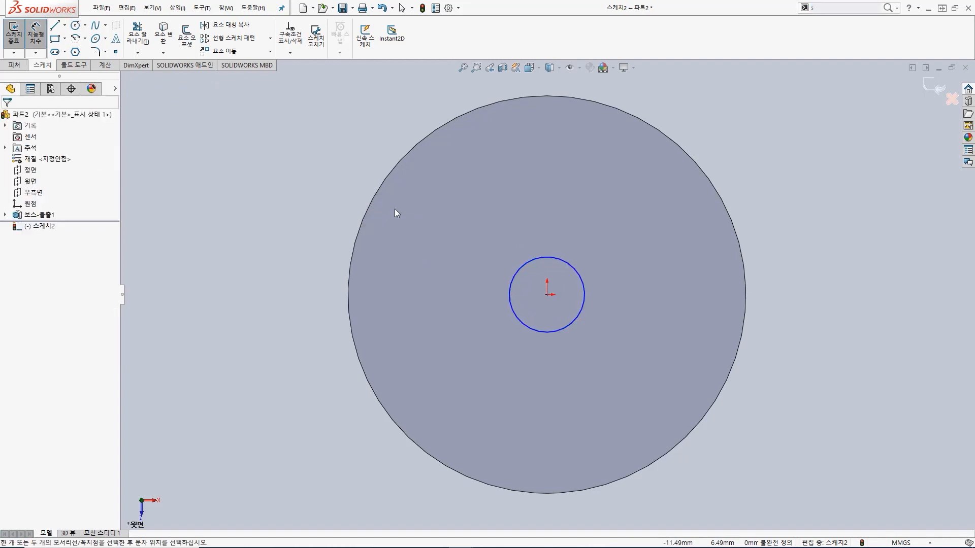
{"action": "left_click", "coordinate": [584, 284]}
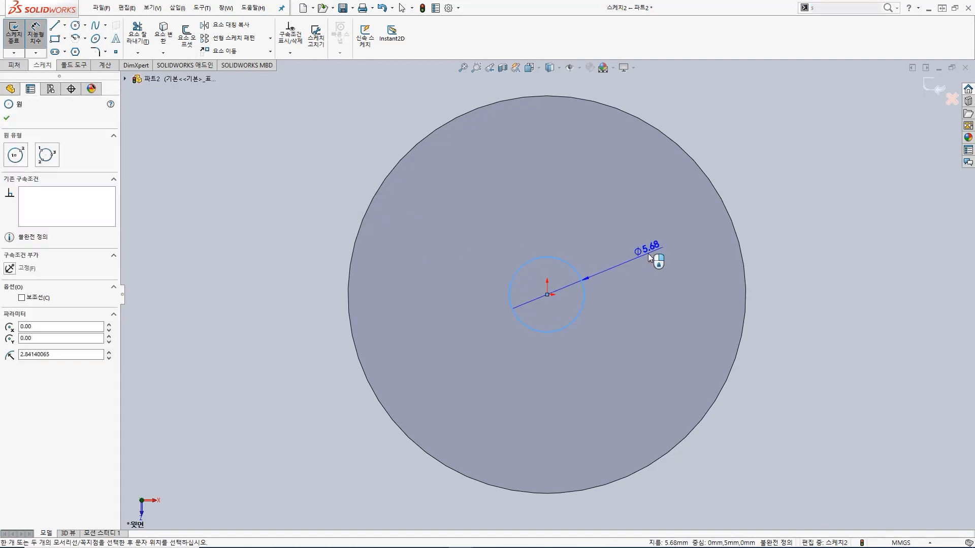
{"action": "left_click", "coordinate": [651, 257]}
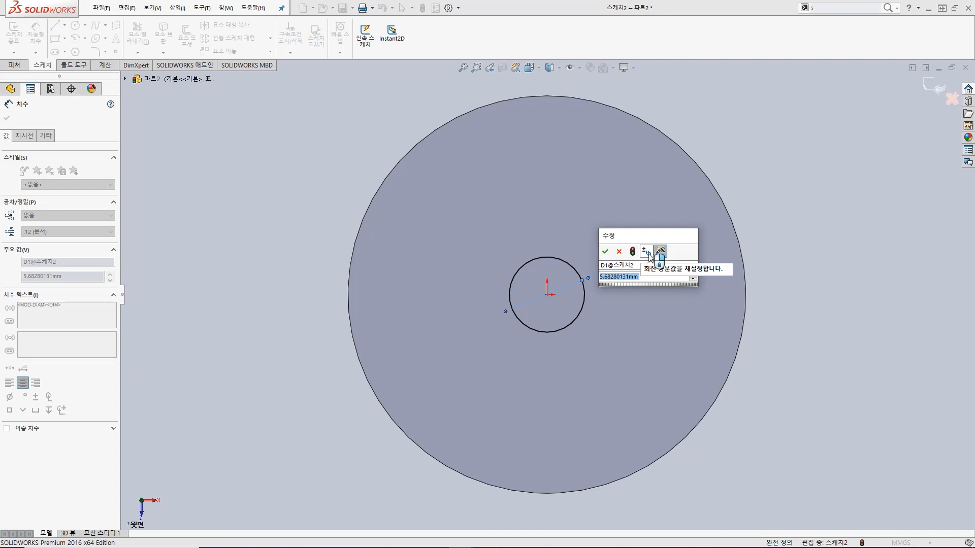
{"action": "type", "text": "5"}
{"action": "key", "text": "Return"}
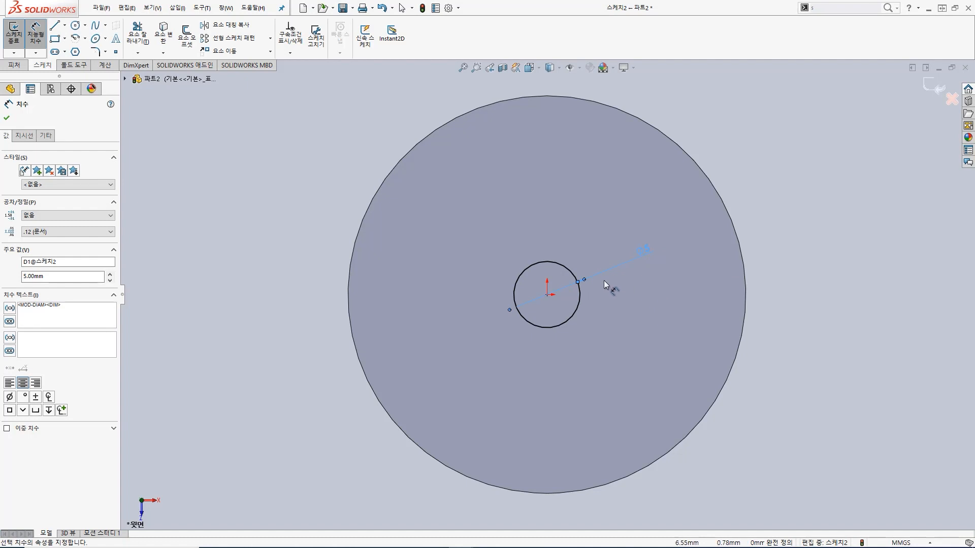
Step: Extrude the small circle as a blind boss 100 mm long, merged with the disc, to form the piston rod
{"action": "left_click", "coordinate": [14, 34]}
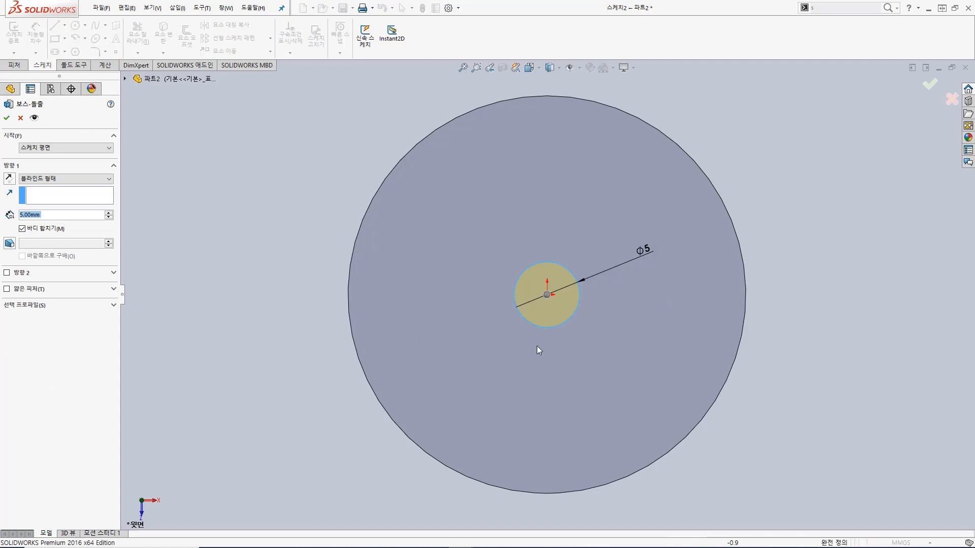
{"action": "left_click", "coordinate": [57, 216]}
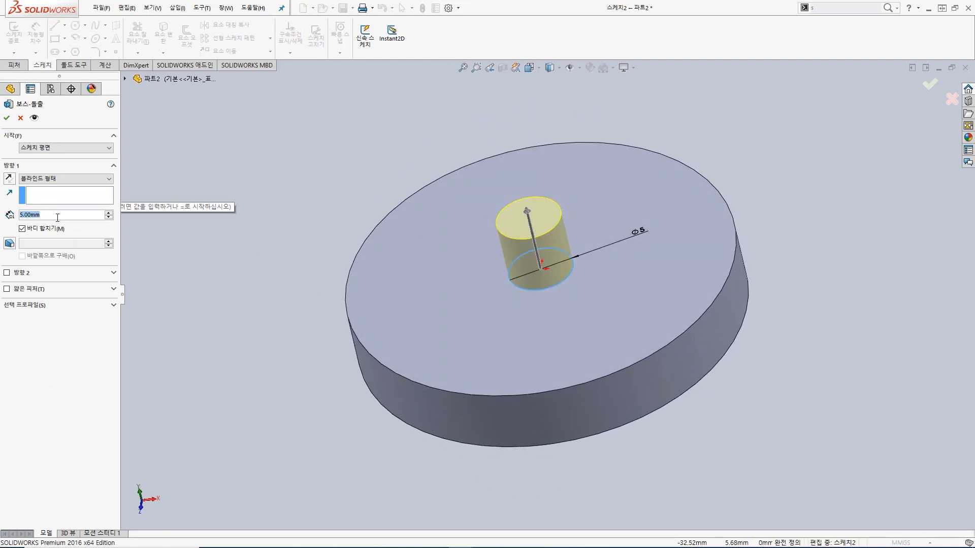
{"action": "type", "text": "112.5"}
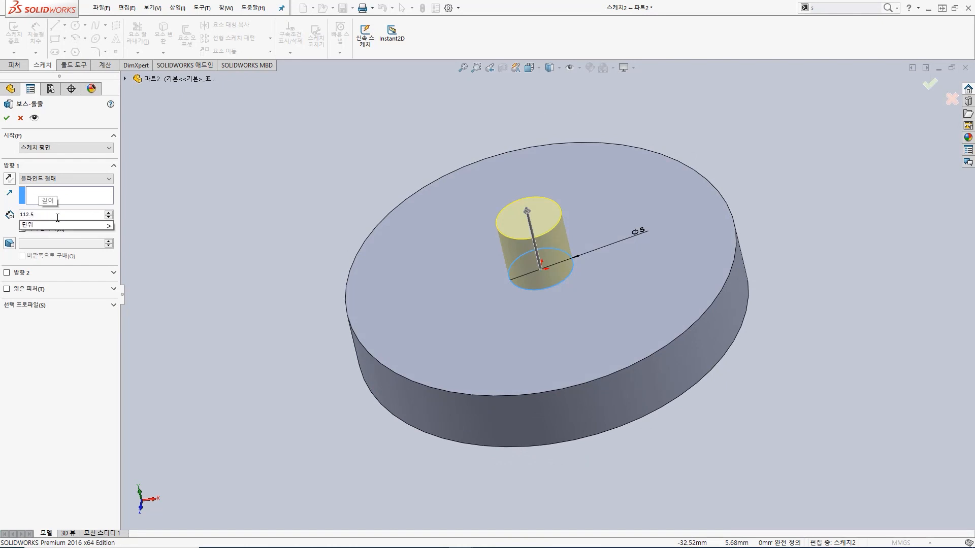
{"action": "key", "text": "BackSpace"}
{"action": "key", "text": "BackSpace"}
{"action": "type", "text": "00"}
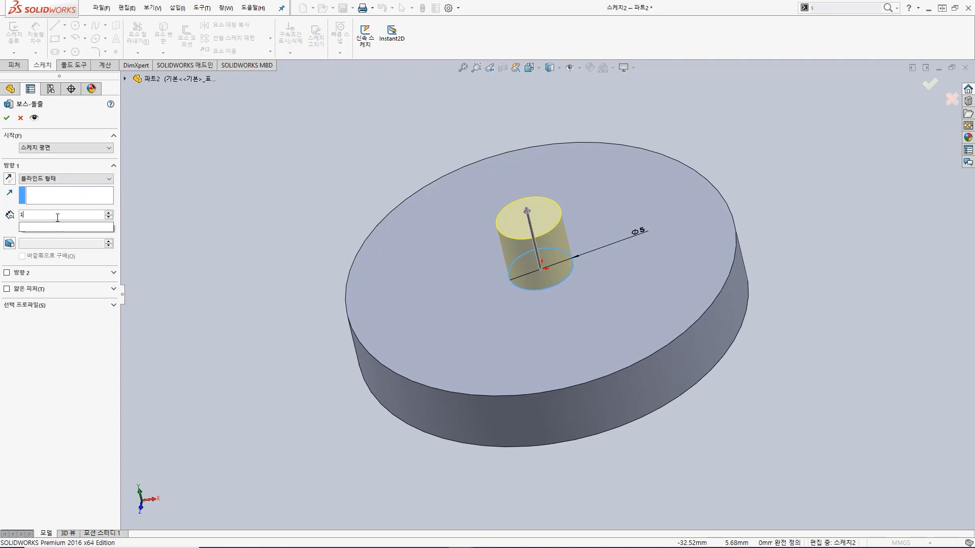
{"action": "key", "text": "Return"}
{"action": "scroll", "coordinate": [490, 258], "scroll_direction": "up", "scroll_amount": 8}
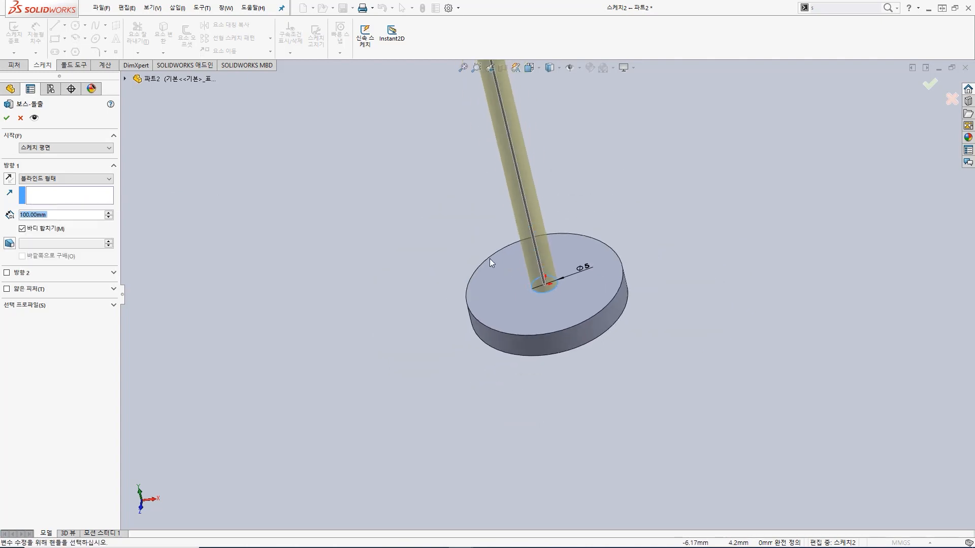
{"action": "scroll", "coordinate": [583, 90], "scroll_direction": "down", "scroll_amount": 1}
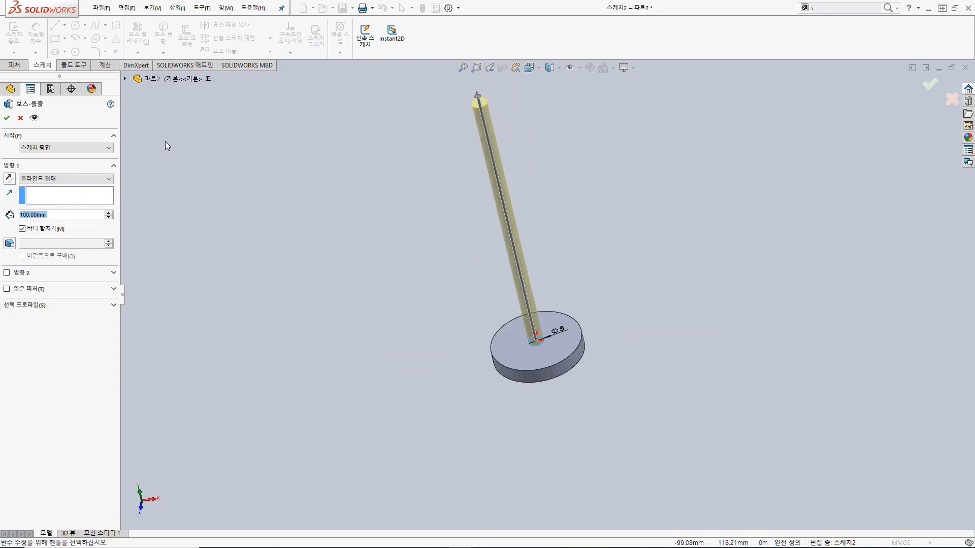
{"action": "left_click", "coordinate": [7, 120]}
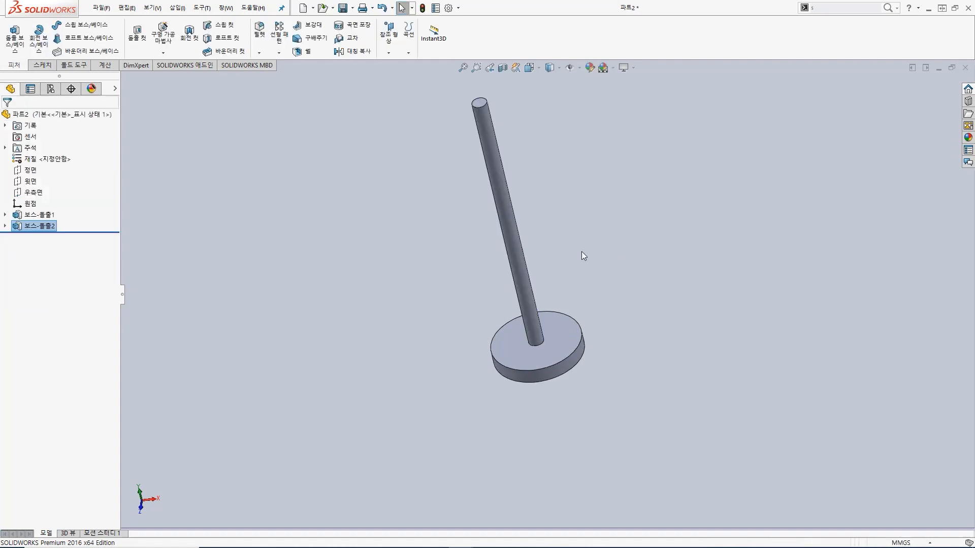
Step: Open a new sketch on the rod's free end face and view it from straight above
{"action": "middle_click_drag", "start_coordinate": [573, 238], "coordinate": [601, 261]}
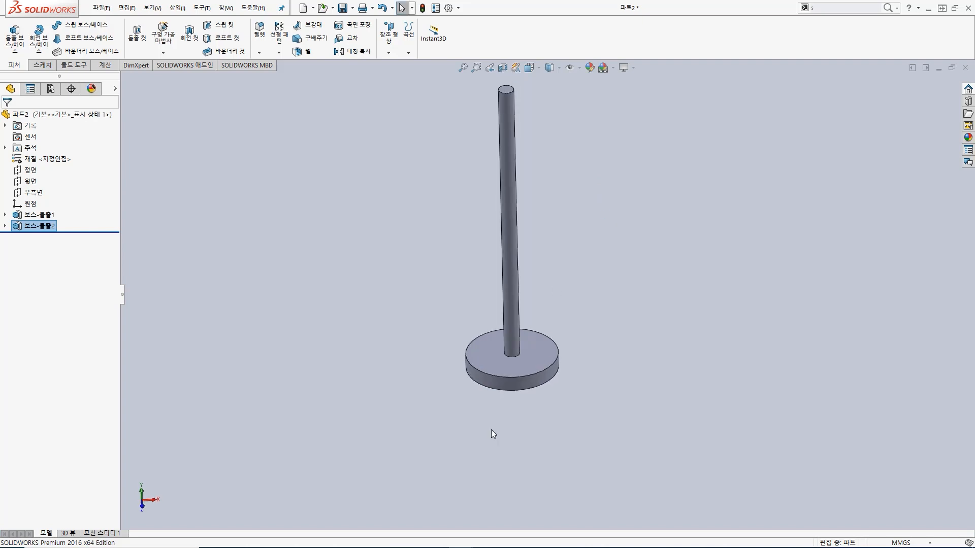
{"action": "scroll", "coordinate": [540, 141], "scroll_direction": "down", "scroll_amount": 2}
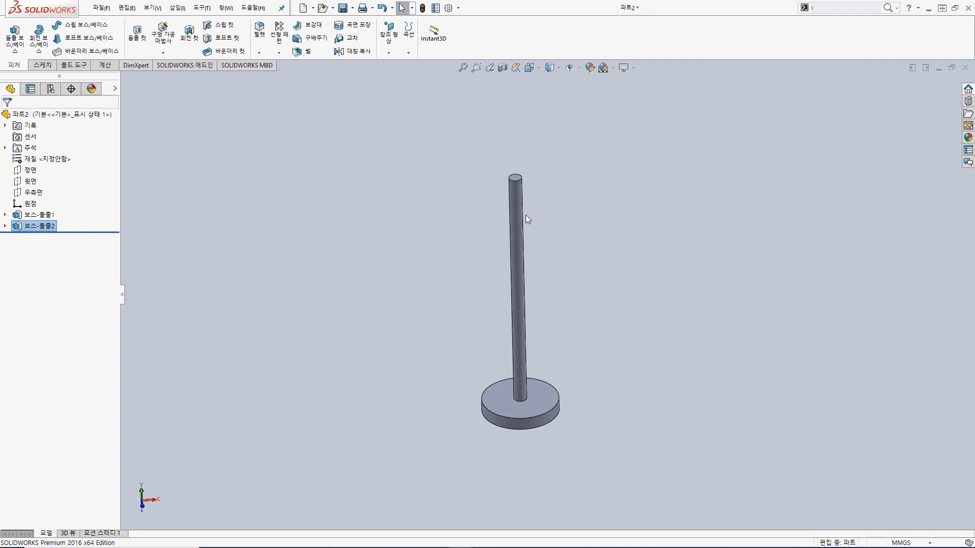
{"action": "middle_click_drag", "start_coordinate": [526, 215], "coordinate": [520, 177]}
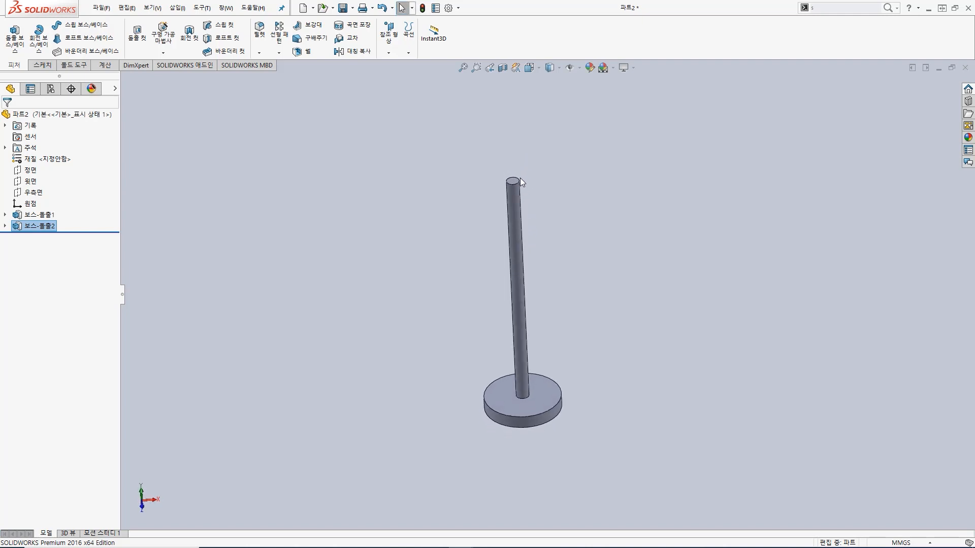
{"action": "scroll", "coordinate": [520, 178], "scroll_direction": "down", "scroll_amount": 3}
{"action": "scroll", "coordinate": [513, 218], "scroll_direction": "down", "scroll_amount": 1}
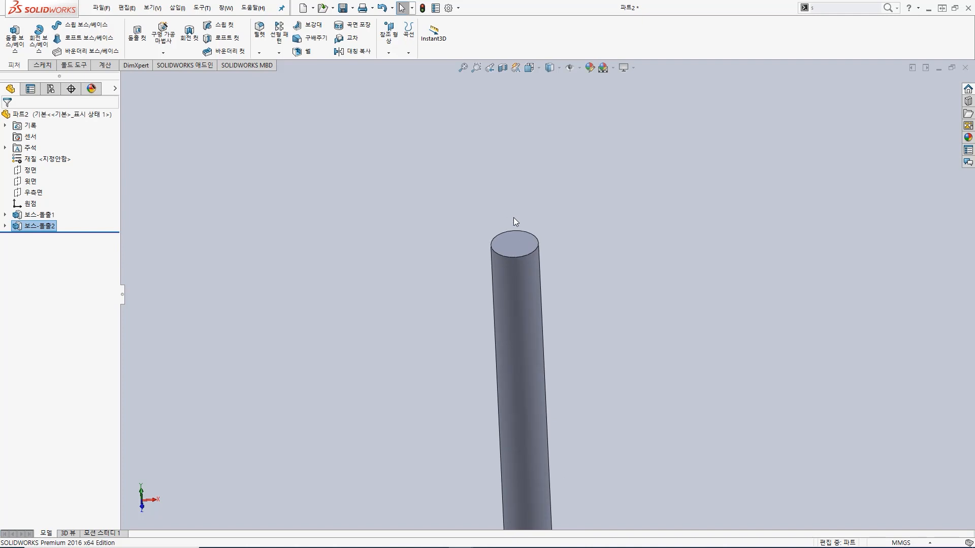
{"action": "left_click", "coordinate": [516, 245]}
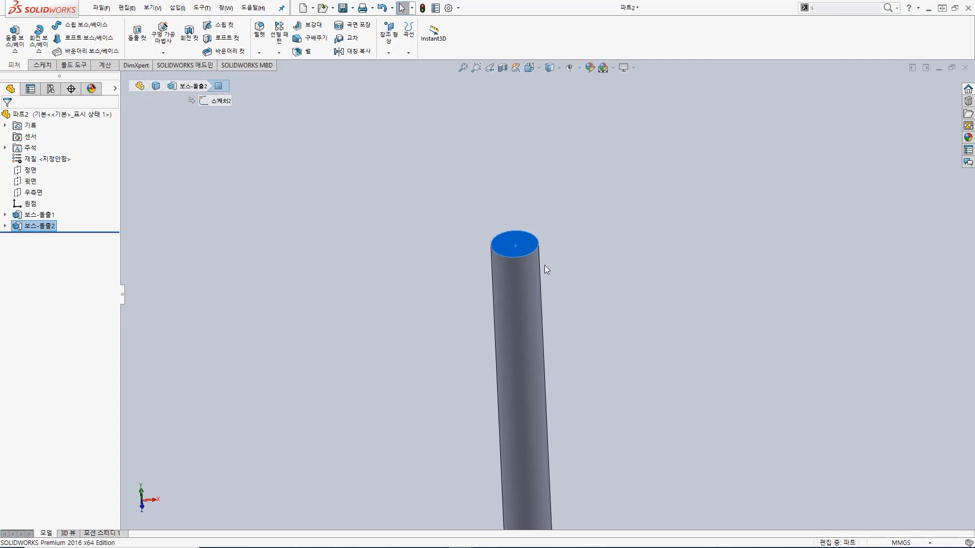
{"action": "left_click", "coordinate": [45, 65]}
{"action": "left_click", "coordinate": [12, 40]}
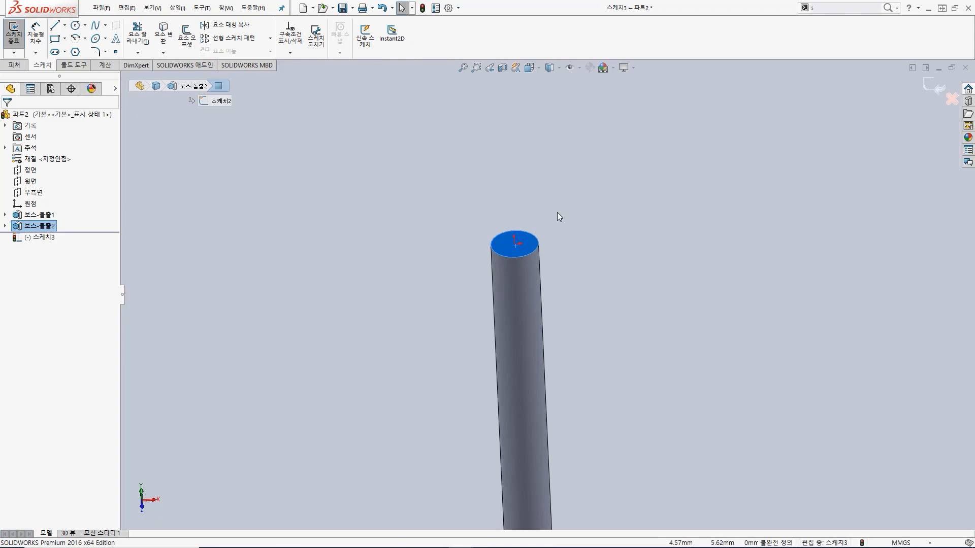
{"action": "left_click", "coordinate": [540, 70]}
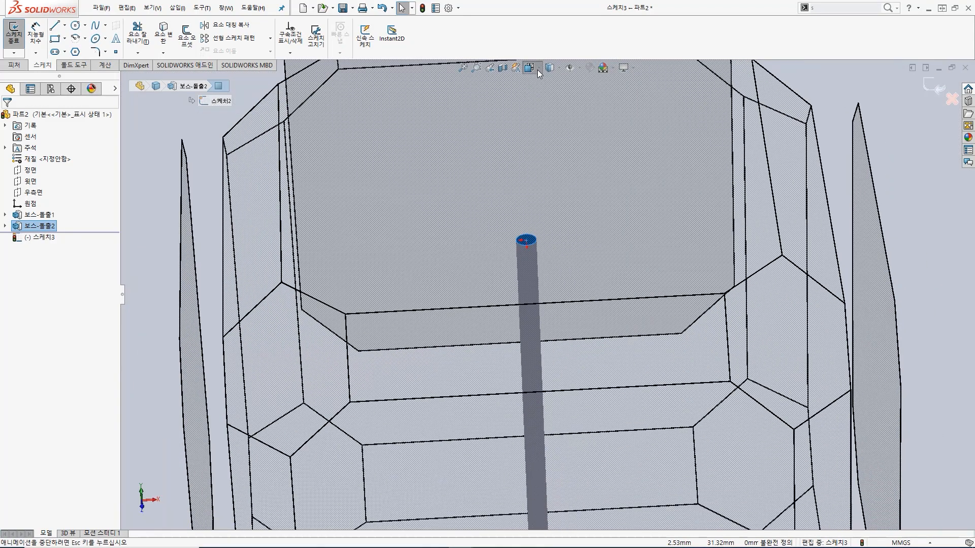
{"action": "left_click", "coordinate": [533, 210]}
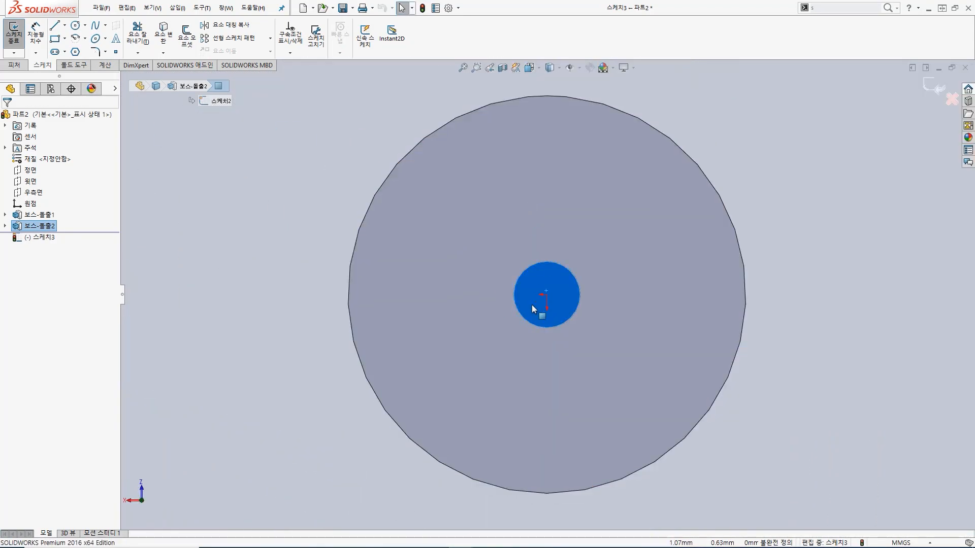
Step: Sketch a center rectangle on the rod's end face, centred on the origin, about 7 mm wide and 10.9 mm high
{"action": "left_click", "coordinate": [65, 39]}
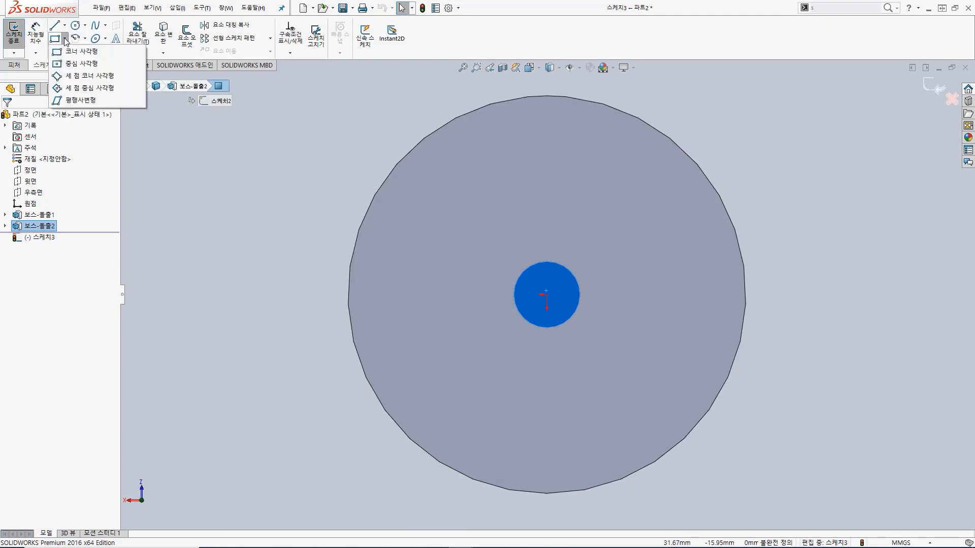
{"action": "left_click", "coordinate": [72, 64]}
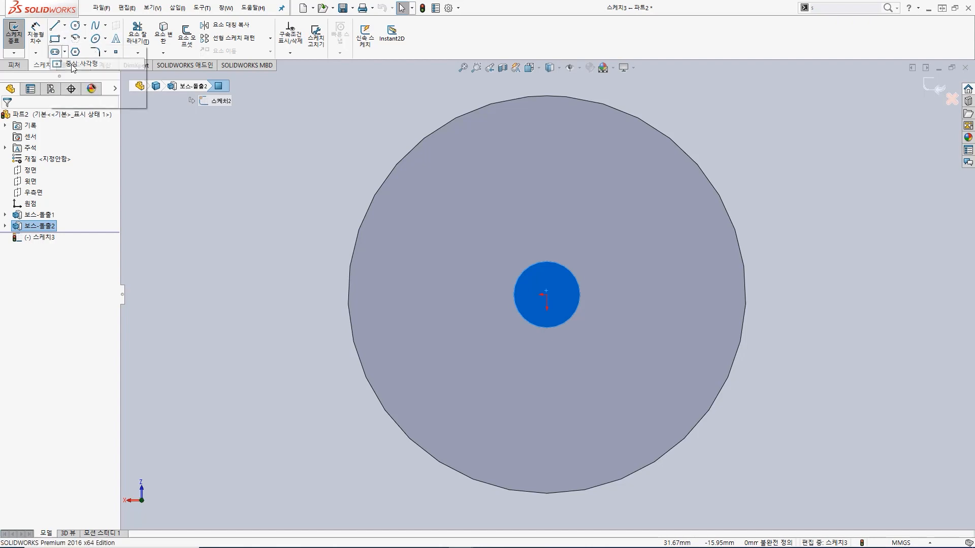
{"action": "left_click", "coordinate": [547, 295]}
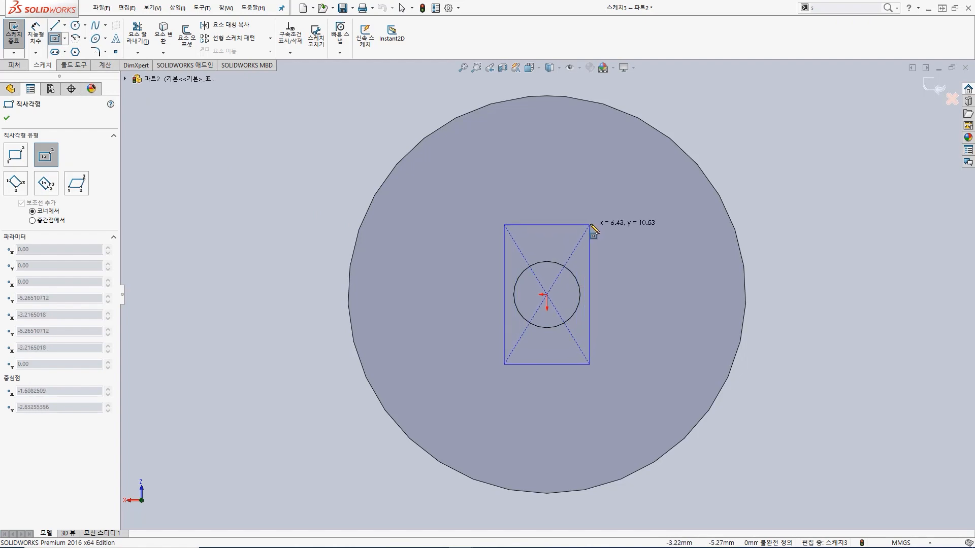
{"action": "left_click", "coordinate": [593, 221]}
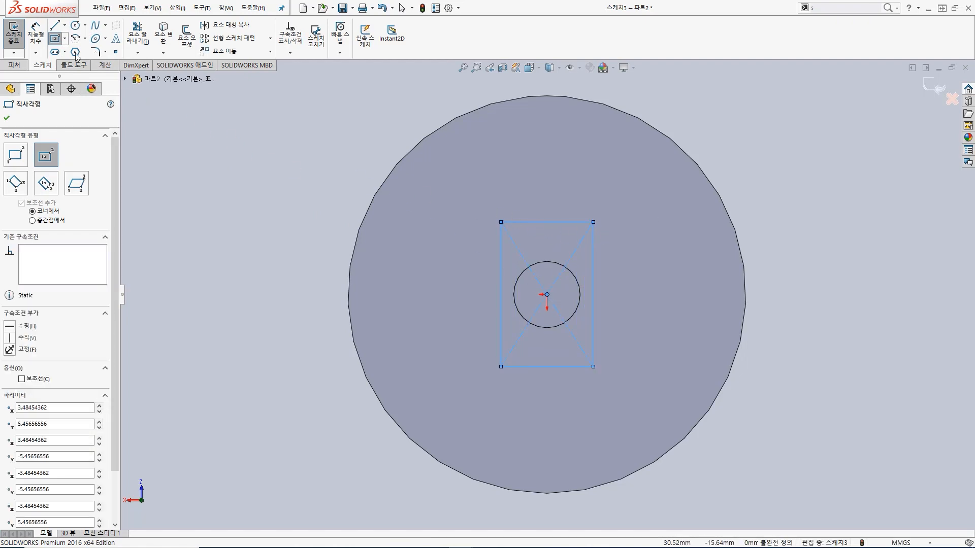
Step: Dimension the rectangle's height as 10 mm and its width as 8 mm
{"action": "left_click", "coordinate": [36, 33]}
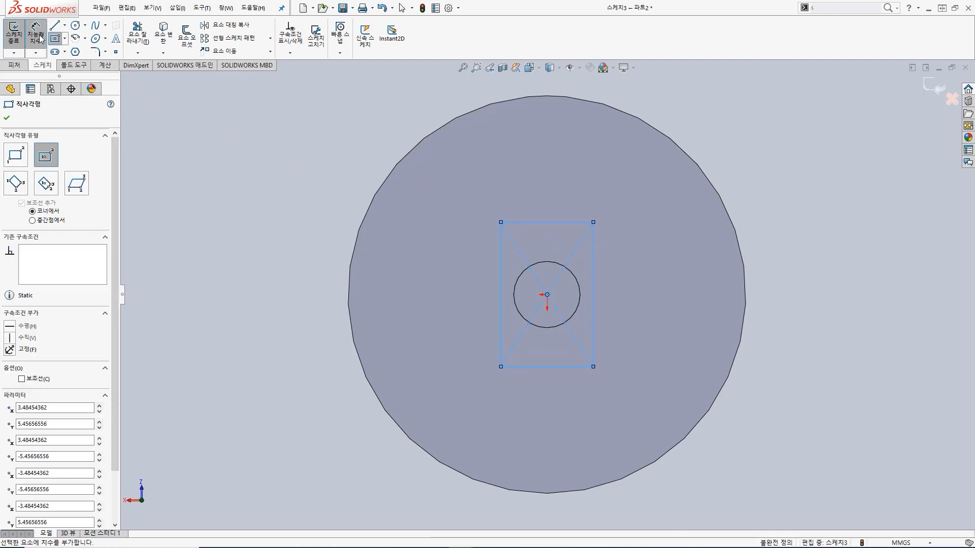
{"action": "left_click", "coordinate": [613, 277]}
{"action": "left_click", "coordinate": [636, 274]}
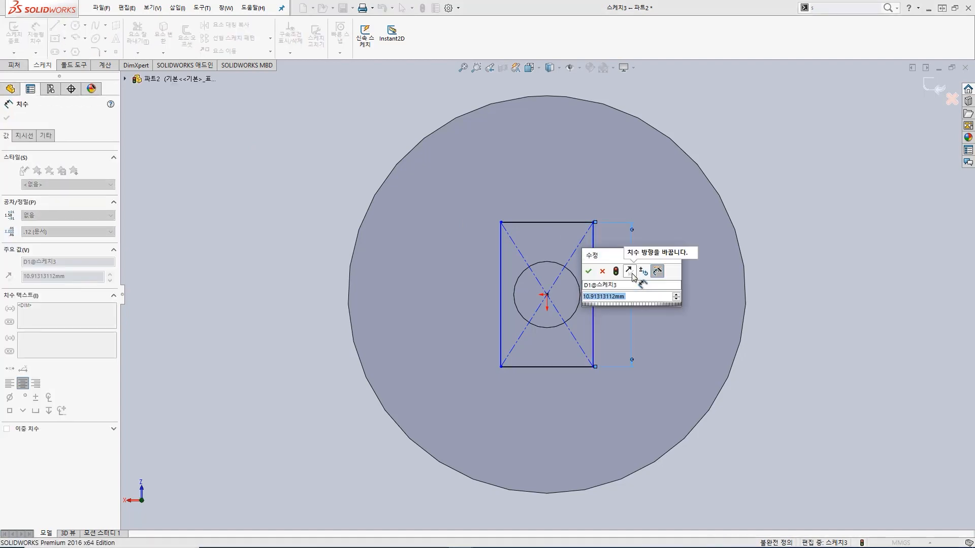
{"action": "type", "text": "10"}
{"action": "key", "text": "Return"}
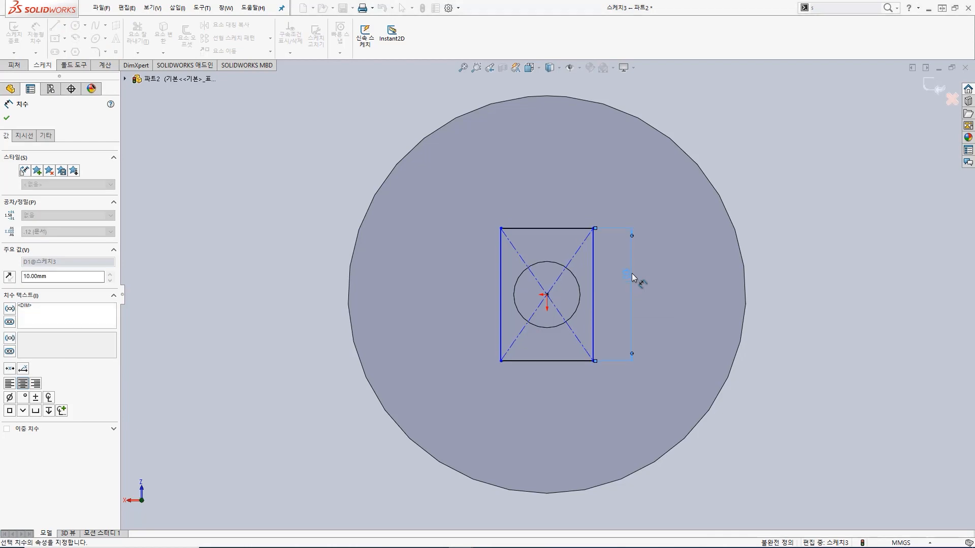
{"action": "left_click", "coordinate": [550, 228]}
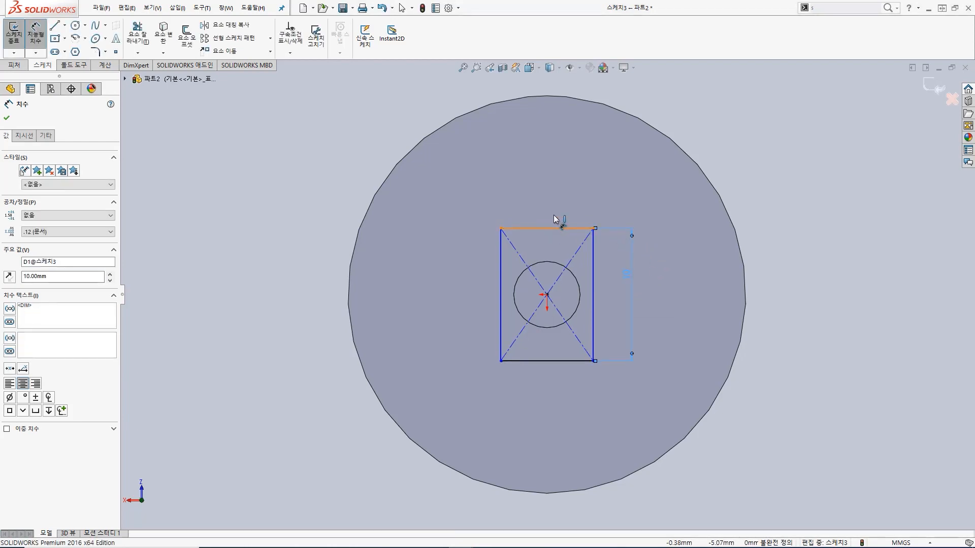
{"action": "left_click", "coordinate": [555, 203]}
{"action": "type", "text": "8"}
{"action": "key", "text": "Return"}
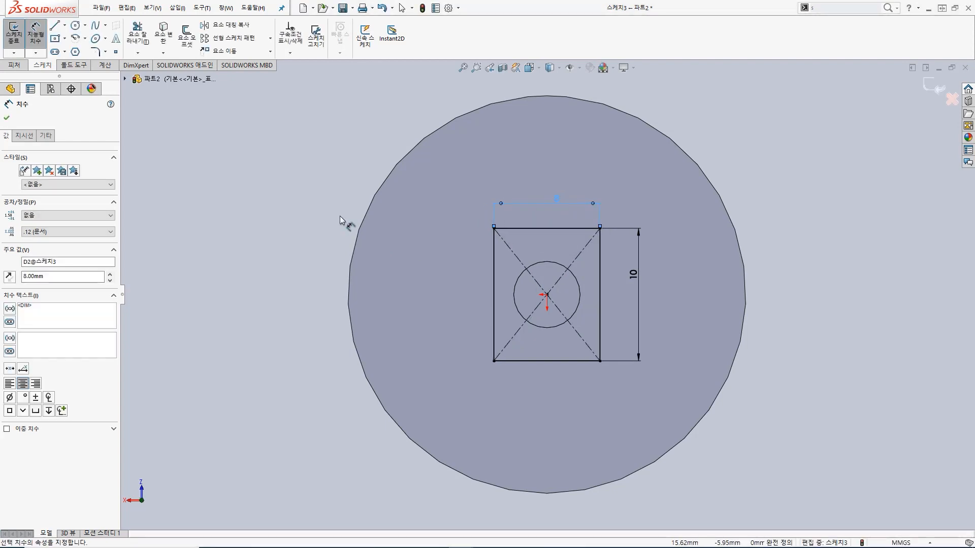
Step: Set up a blind boss extrusion of the rectangle, merged with the rod, with a first-direction depth of 7.5 mm
{"action": "left_click", "coordinate": [14, 35]}
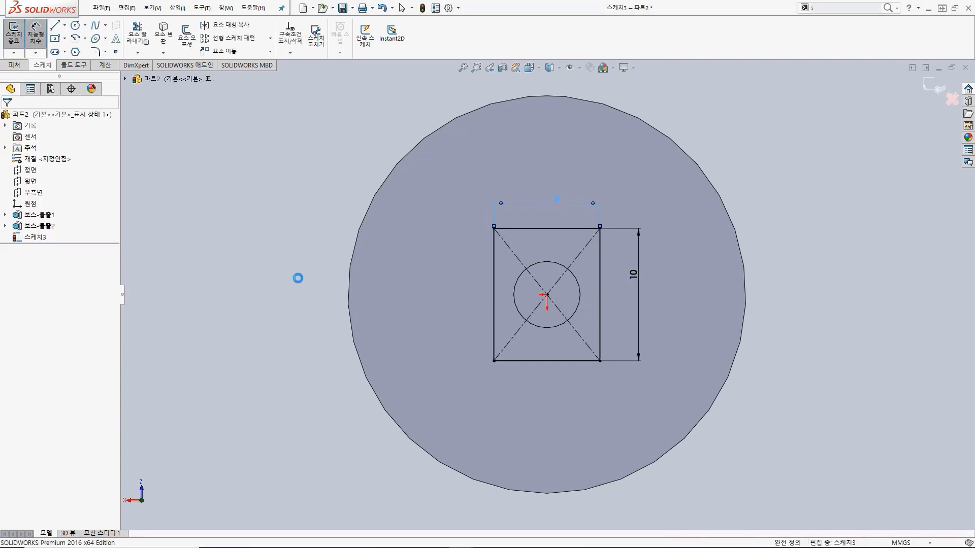
{"action": "middle_click_drag", "start_coordinate": [472, 337], "coordinate": [473, 298]}
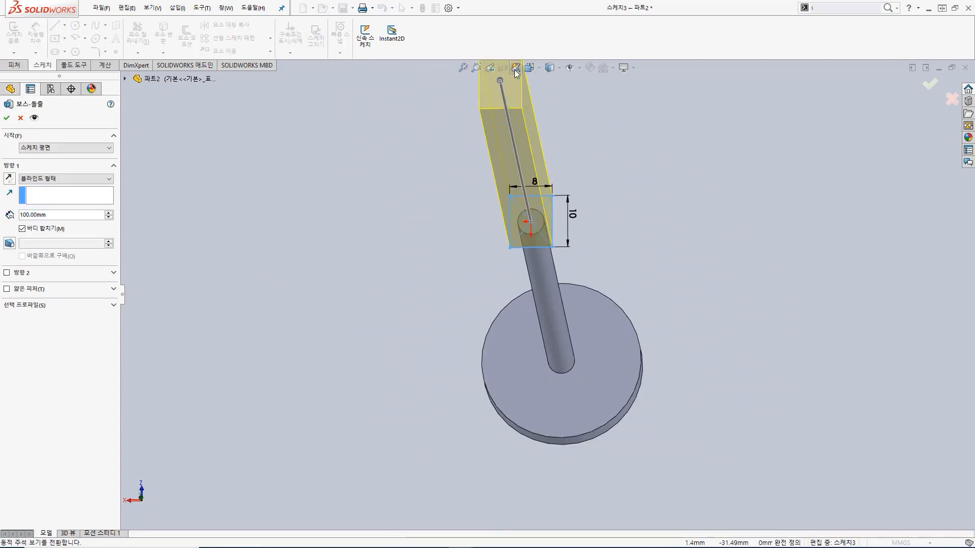
{"action": "left_click_drag", "start_coordinate": [500, 81], "coordinate": [535, 204]}
{"action": "middle_click_drag", "start_coordinate": [557, 221], "coordinate": [516, 221]}
{"action": "scroll", "coordinate": [516, 221], "scroll_direction": "up", "scroll_amount": 3}
{"action": "scroll", "coordinate": [526, 129], "scroll_direction": "down", "scroll_amount": 2}
{"action": "scroll", "coordinate": [525, 209], "scroll_direction": "down", "scroll_amount": 2}
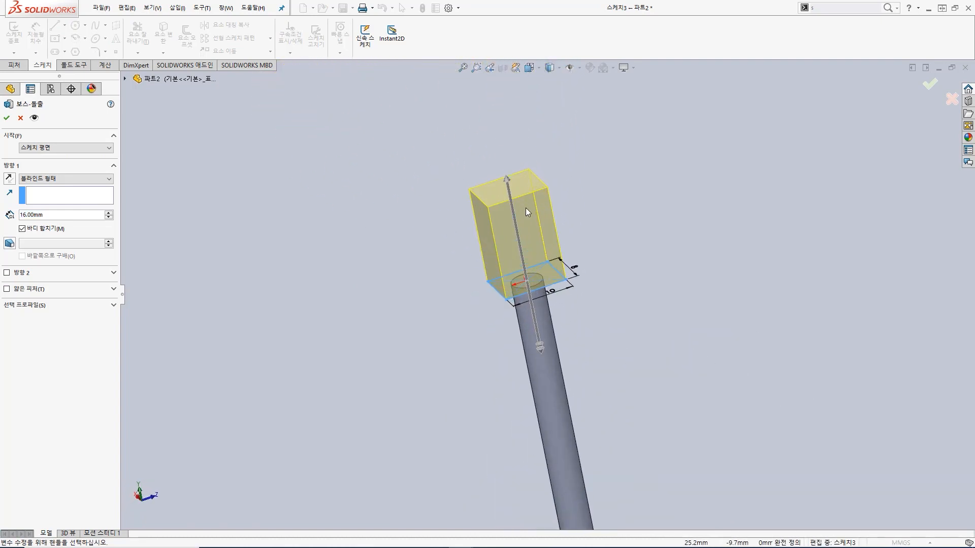
{"action": "left_click", "coordinate": [25, 215]}
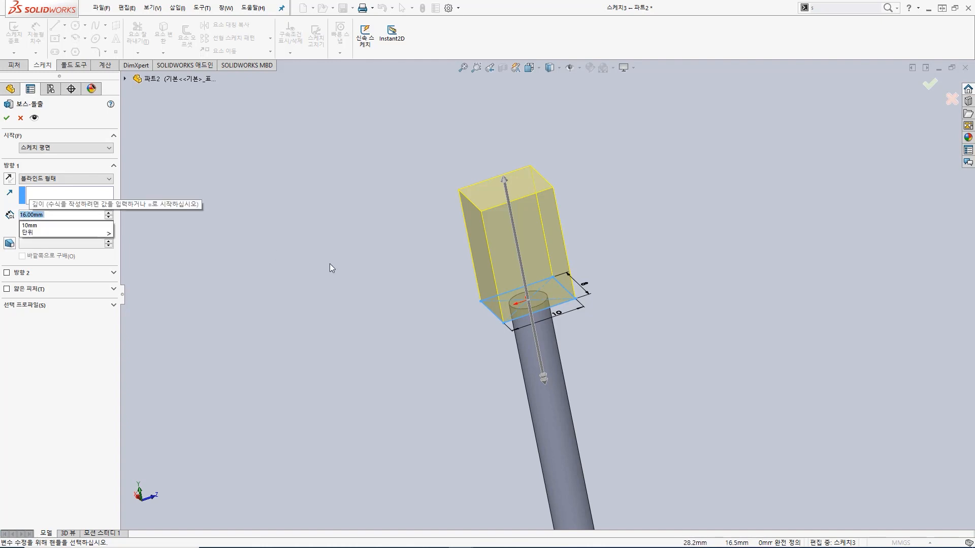
{"action": "type", "text": "7.5"}
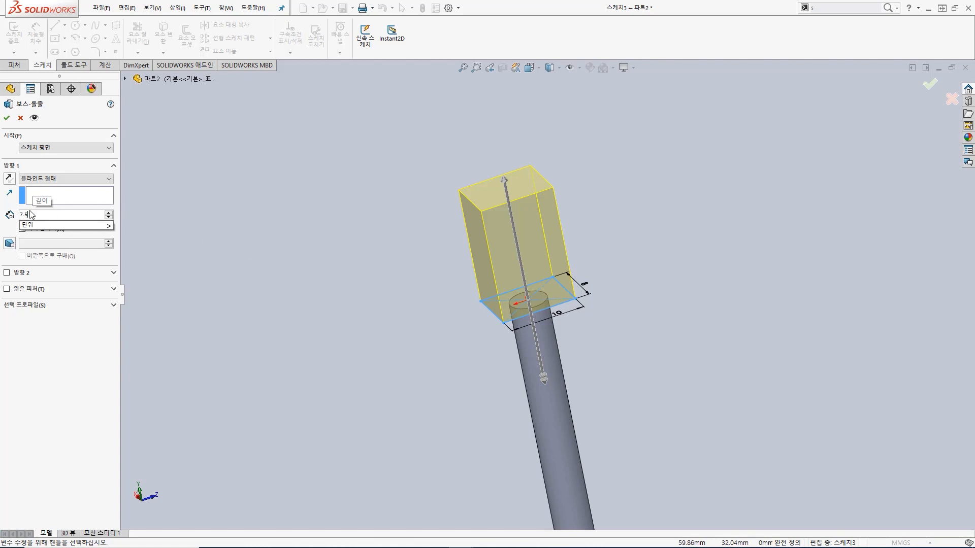
{"action": "key", "text": "Return"}
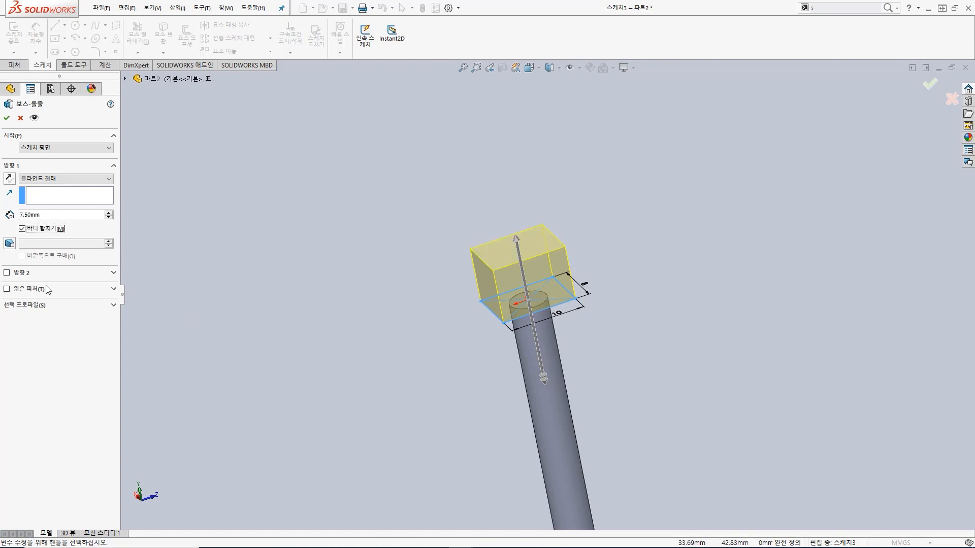
Step: Add a second blind direction of 7.5 mm down along the rod and complete the block's extrusion
{"action": "left_click", "coordinate": [7, 273]}
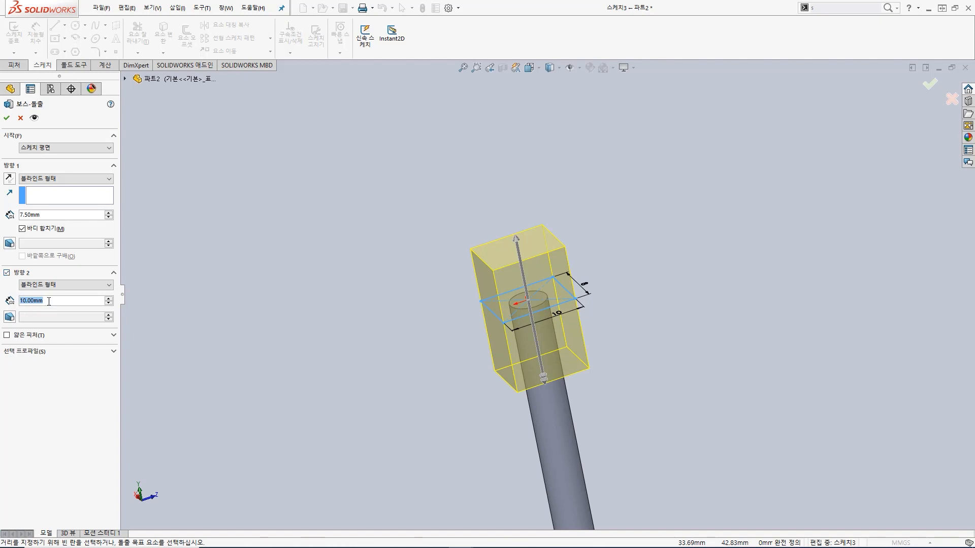
{"action": "type", "text": "7.5"}
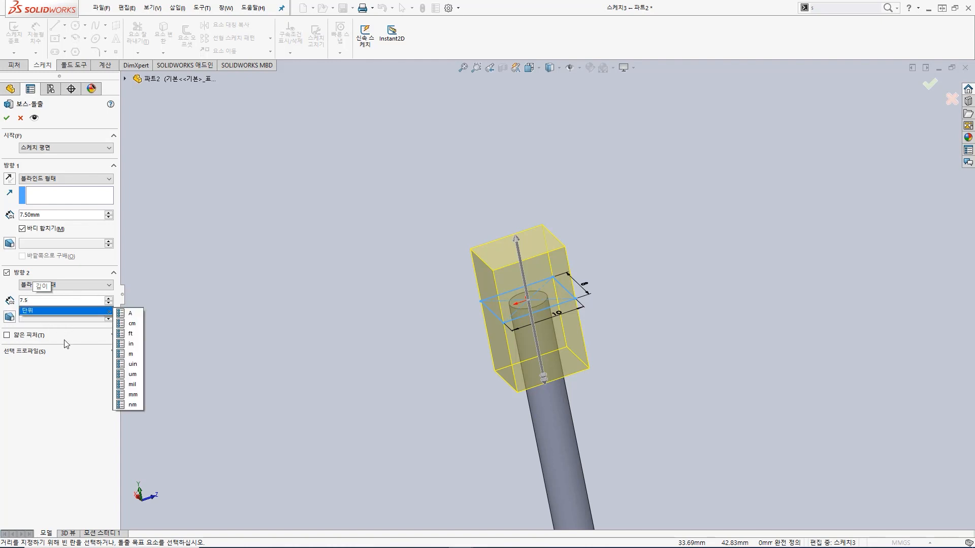
{"action": "mouse_move", "coordinate": [496, 243]}
{"action": "middle_mouse_down"}
{"action": "mouse_move", "coordinate": [500, 274]}
{"action": "mouse_move", "coordinate": [504, 254]}
{"action": "middle_mouse_up"}
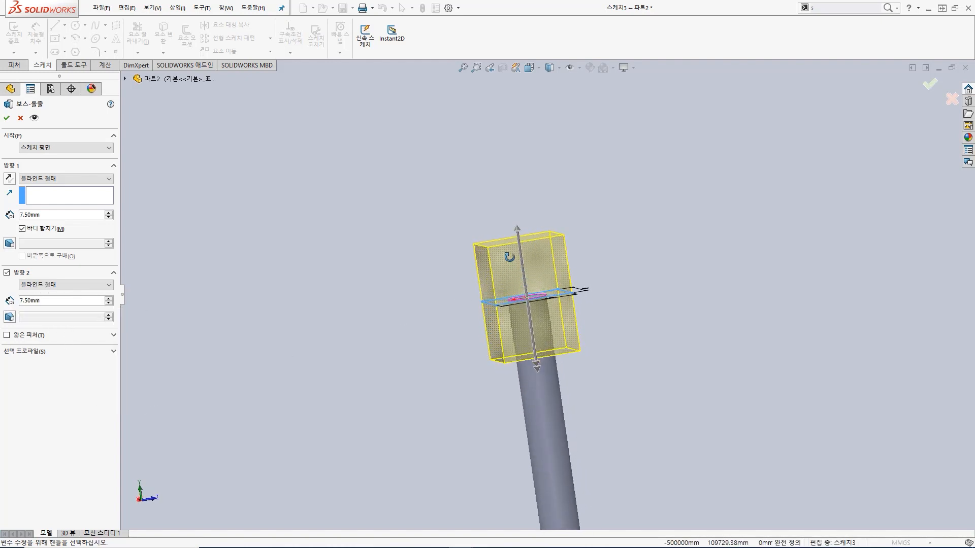
{"action": "left_click", "coordinate": [8, 119]}
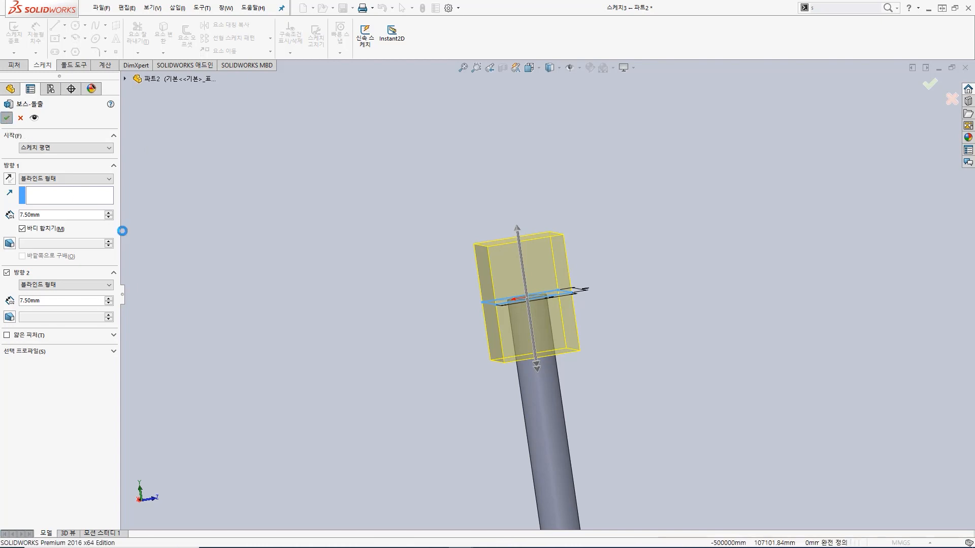
Step: Start an extruded cut sketch on the block's 10 mm wide side face and view that face straight on
{"action": "middle_click_drag", "start_coordinate": [580, 298], "coordinate": [553, 276]}
{"action": "left_click", "coordinate": [546, 287]}
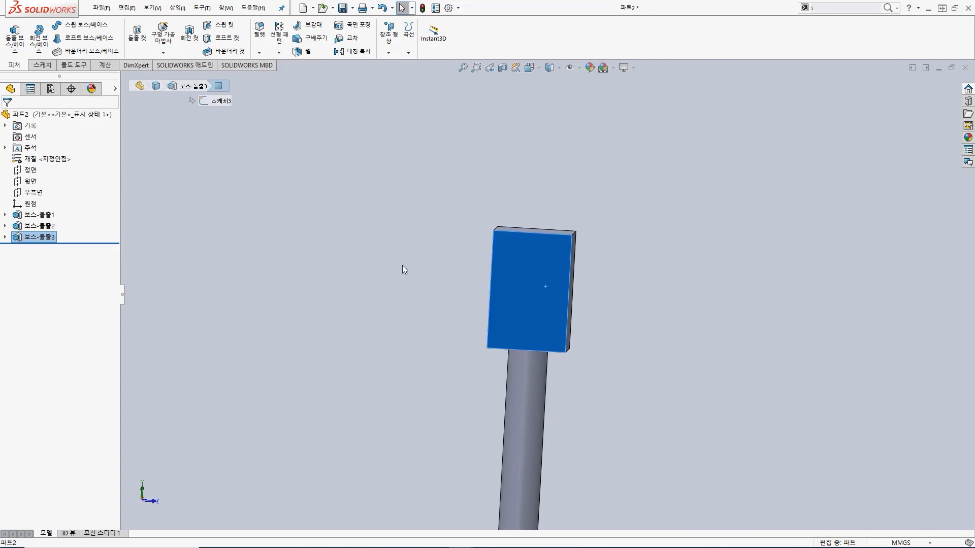
{"action": "left_click", "coordinate": [141, 39]}
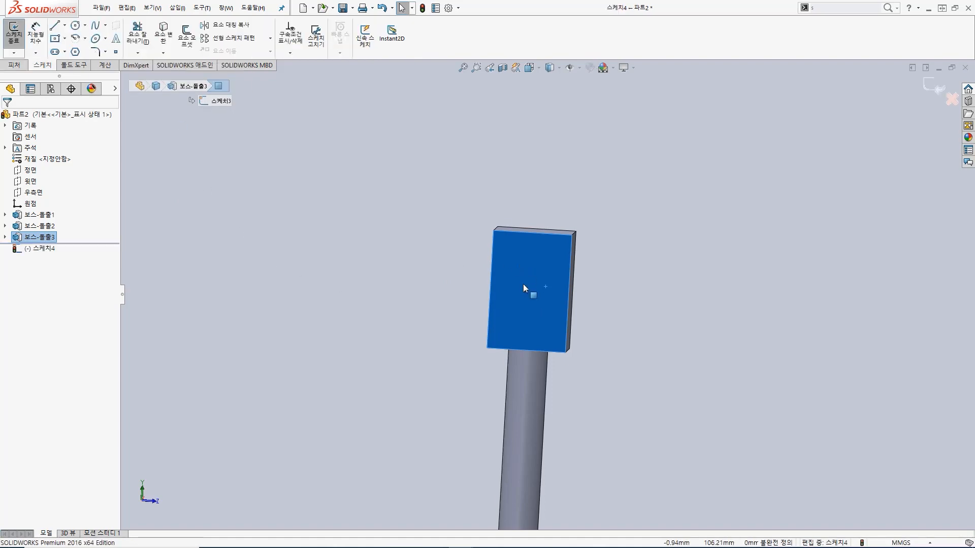
{"action": "key", "text": "space"}
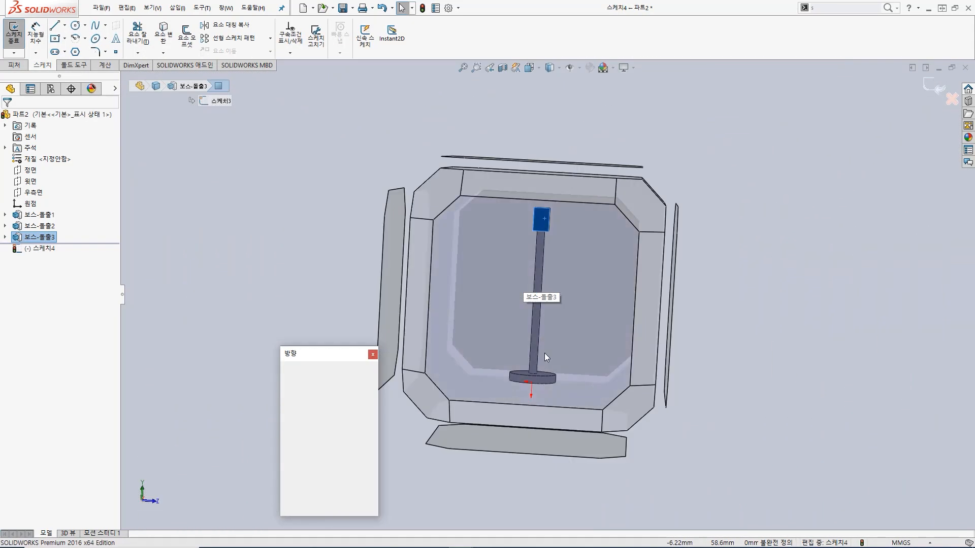
{"action": "left_click", "coordinate": [568, 249]}
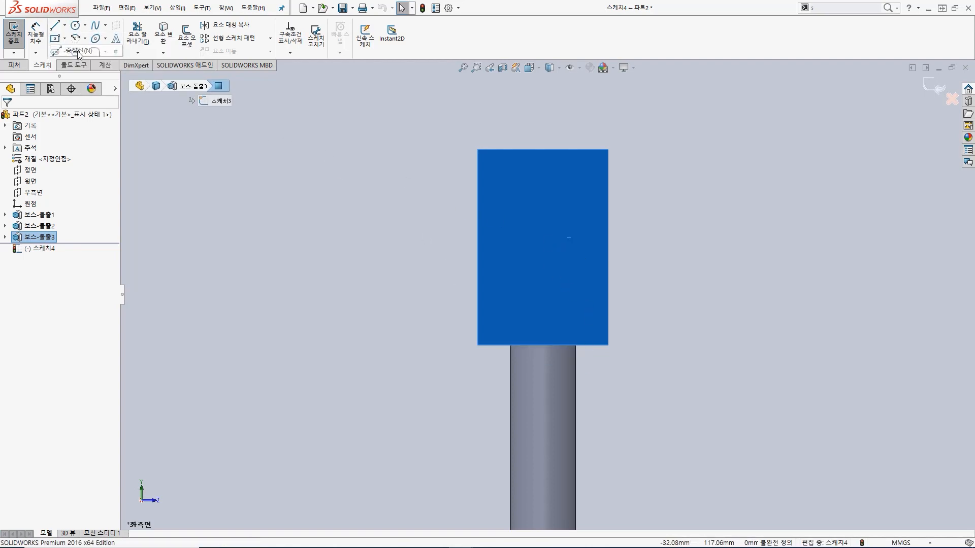
Step: Draw a diagonal centerline from the face's upper left corner to its lower right corner
{"action": "left_click", "coordinate": [63, 26]}
{"action": "left_click", "coordinate": [478, 150]}
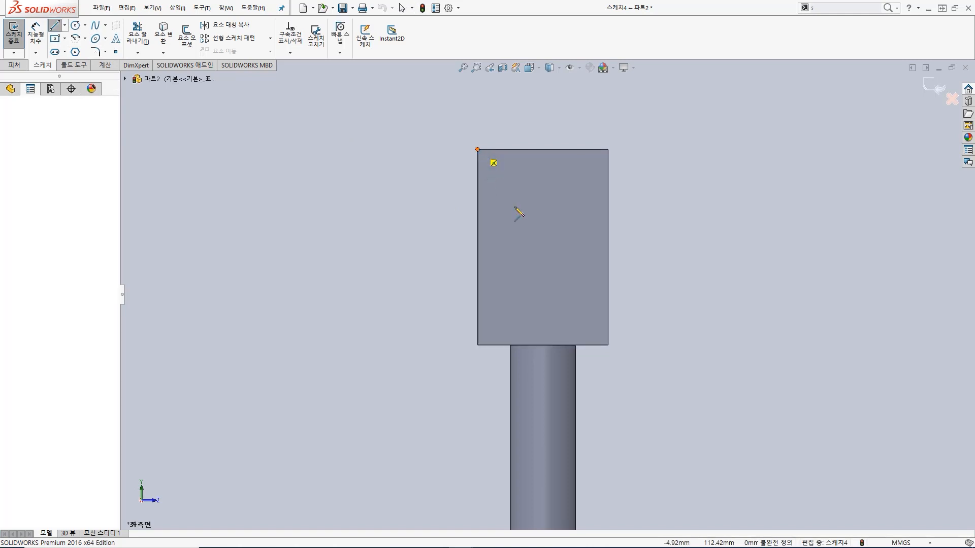
{"action": "left_click", "coordinate": [608, 345]}
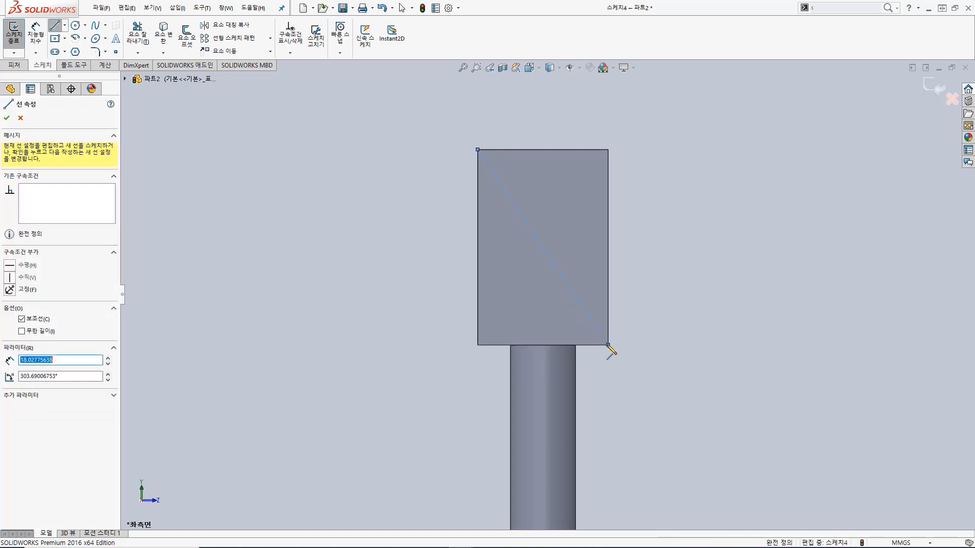
{"action": "key", "text": "Escape"}
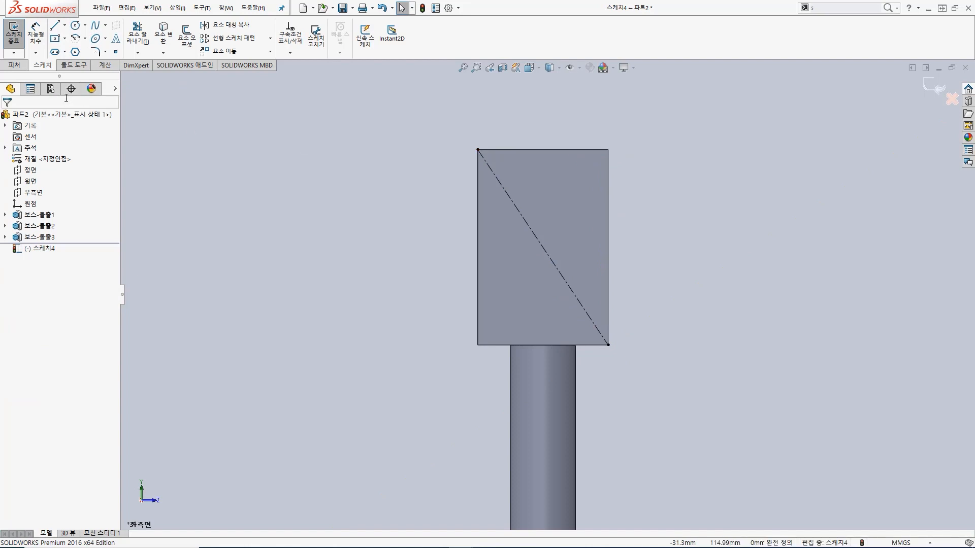
Step: Draw a second diagonal centerline from the face's upper right corner to its lower left corner
{"action": "key", "text": "s"}
{"action": "left_click", "coordinate": [421, 277]}
{"action": "left_click", "coordinate": [435, 307]}
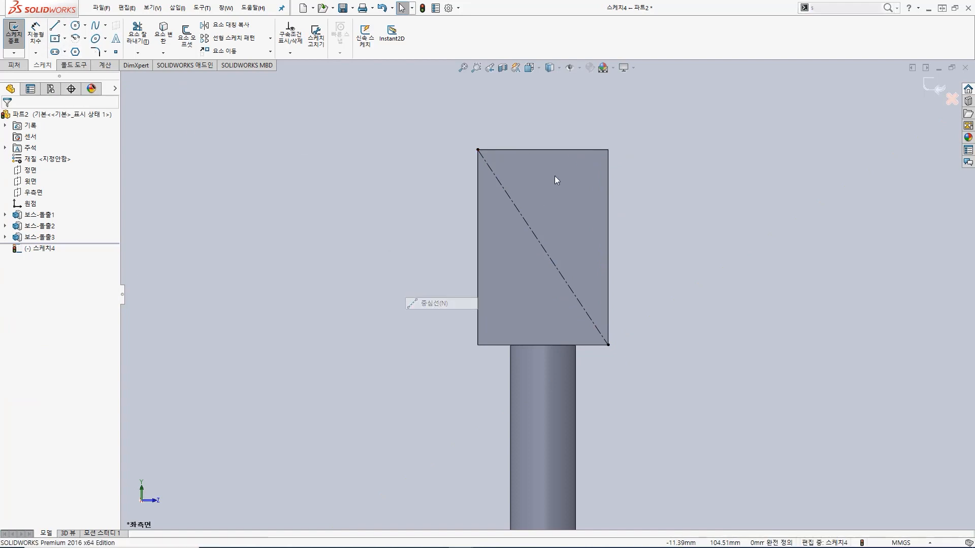
{"action": "left_click", "coordinate": [609, 151]}
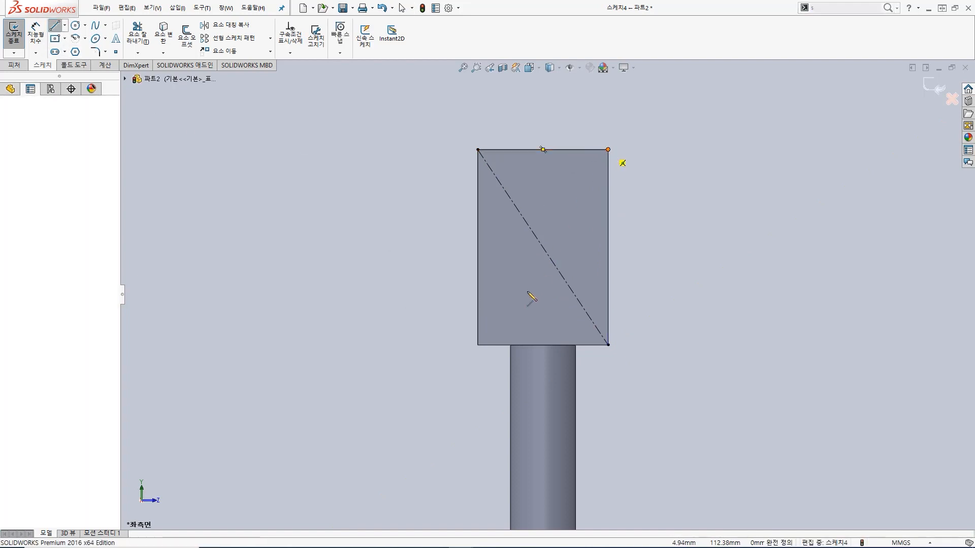
{"action": "left_click", "coordinate": [478, 345]}
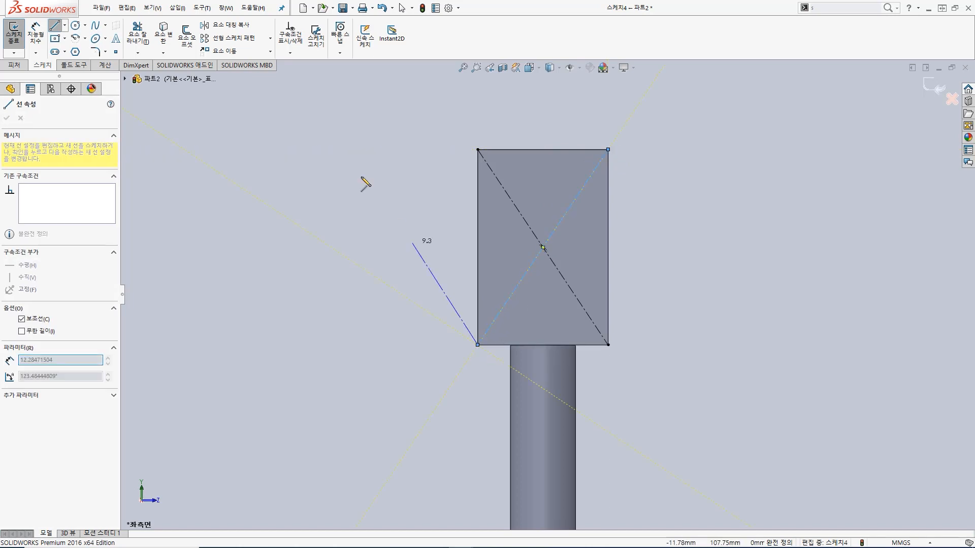
{"action": "key", "text": "Escape"}
Step: Sketch a circle of about 2.1 mm radius centred where the two diagonal centerlines cross
{"action": "key", "text": "s"}
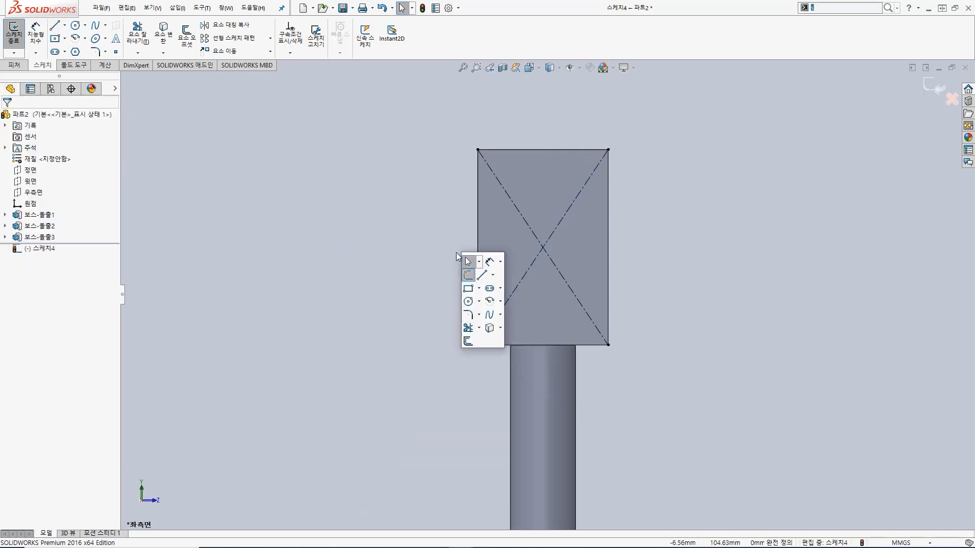
{"action": "left_click", "coordinate": [468, 302]}
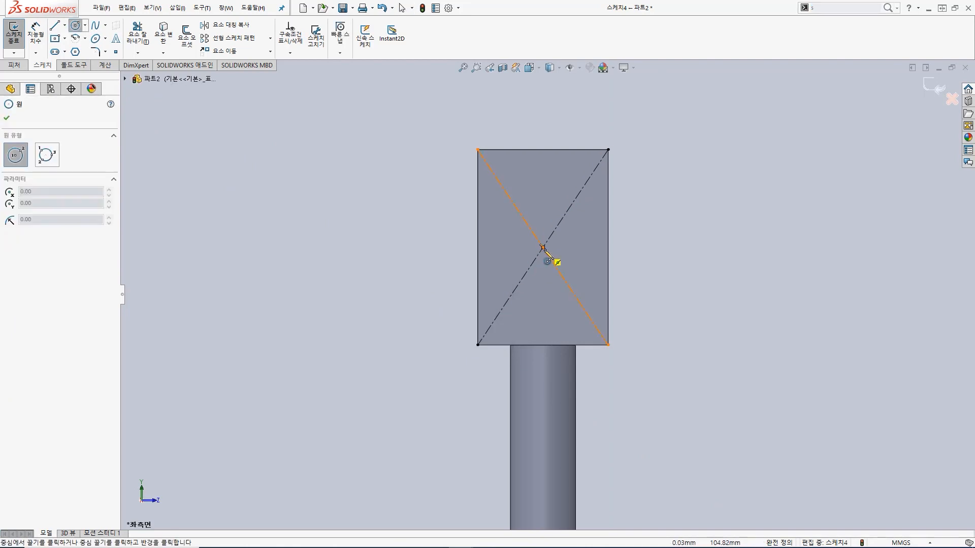
{"action": "left_click", "coordinate": [543, 247]}
{"action": "left_click", "coordinate": [561, 226]}
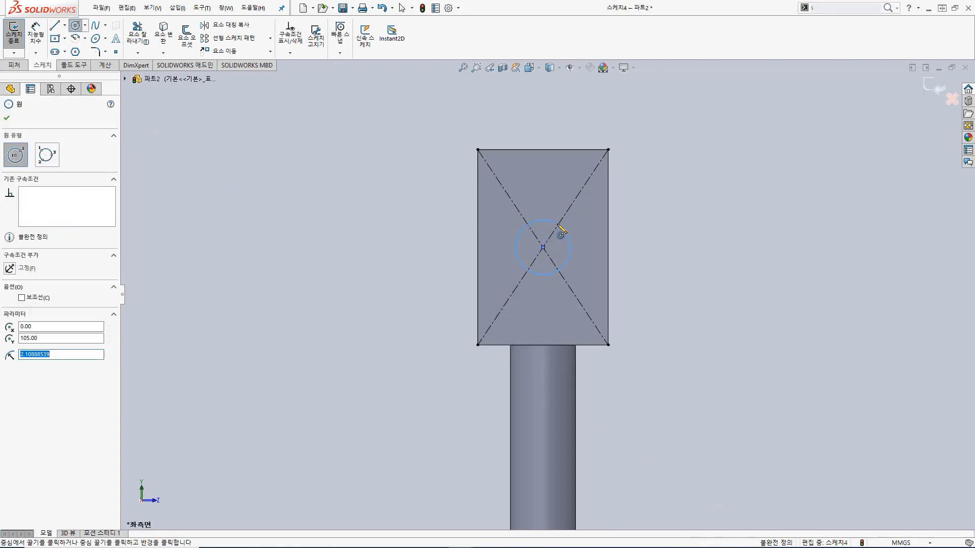
Step: Dimension the circle's diameter as 5 mm and finish the sketch
{"action": "key", "text": "s"}
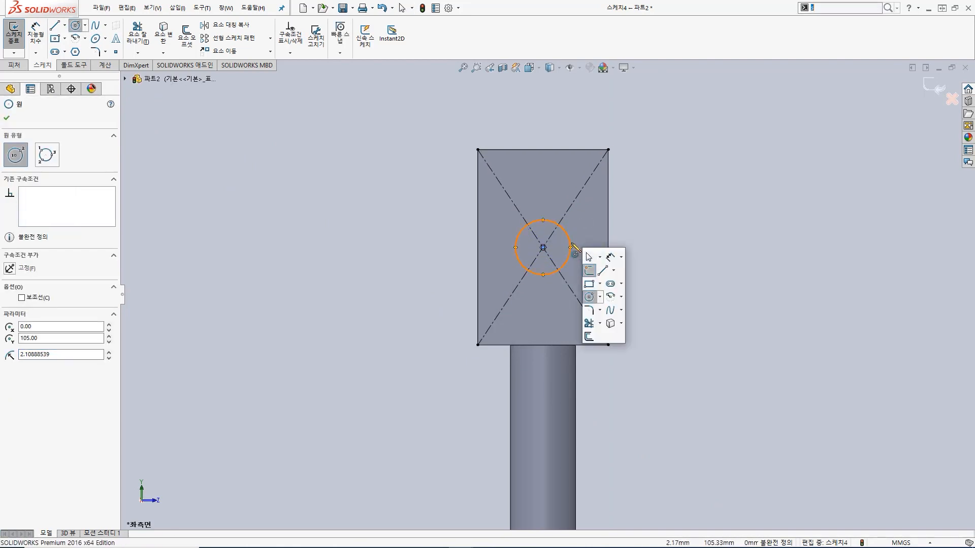
{"action": "left_click", "coordinate": [613, 258]}
{"action": "left_click", "coordinate": [579, 249]}
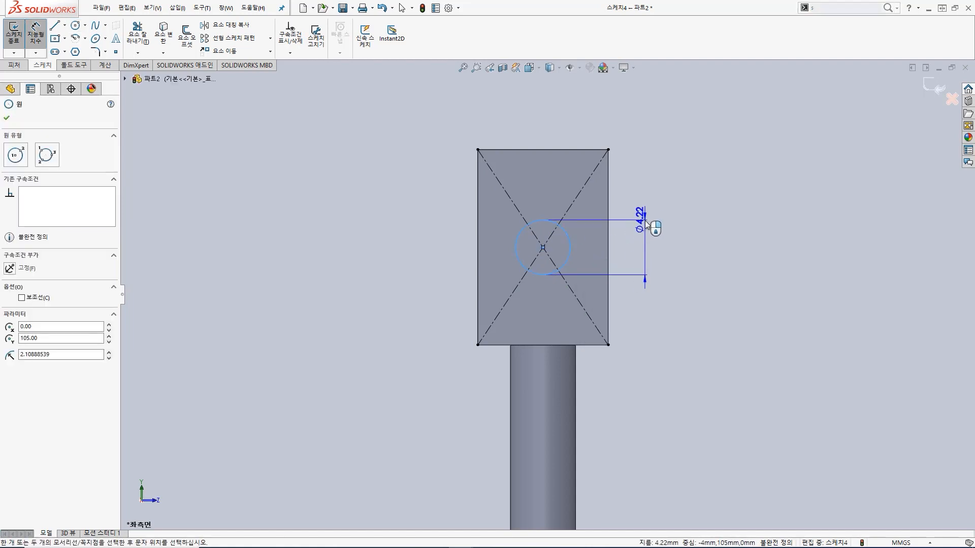
{"action": "left_click", "coordinate": [645, 223]}
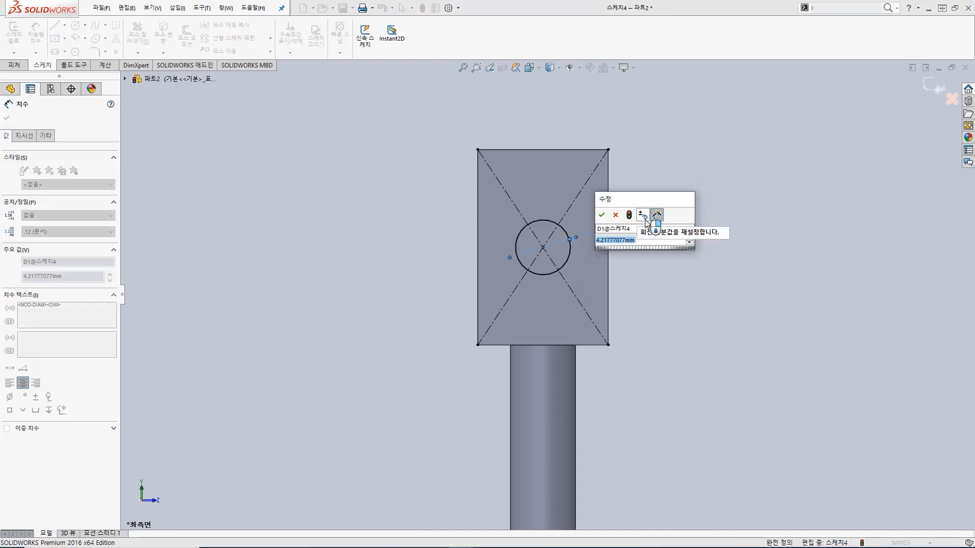
{"action": "type", "text": "5"}
{"action": "key", "text": "Return"}
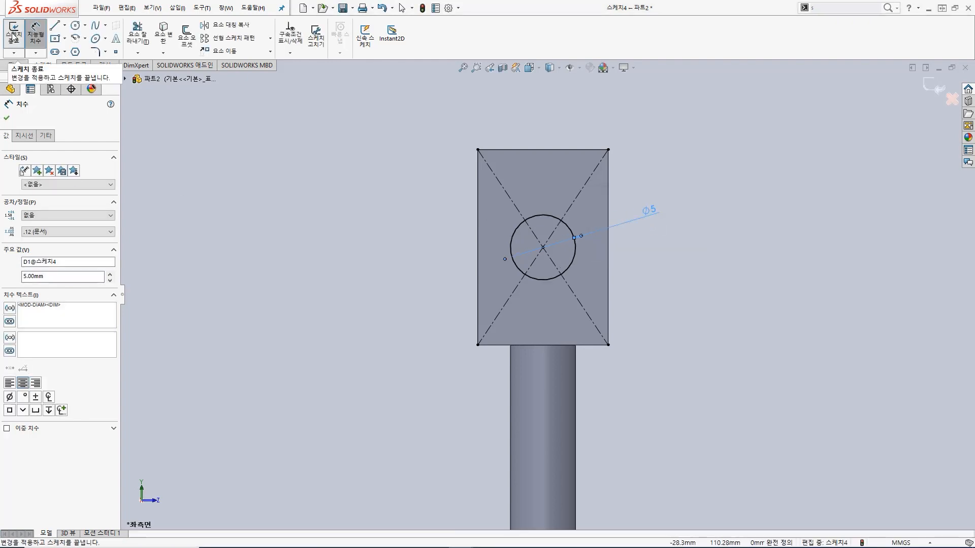
{"action": "left_click", "coordinate": [14, 37]}
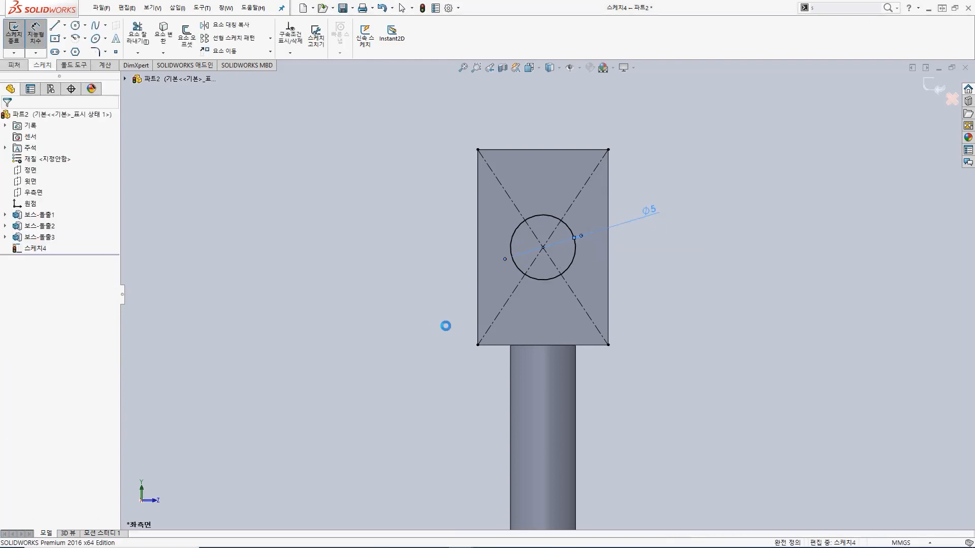
Step: Extrude-cut the circle through all of the block to make the pin hole
{"action": "middle_click_drag", "start_coordinate": [662, 258], "coordinate": [569, 331]}
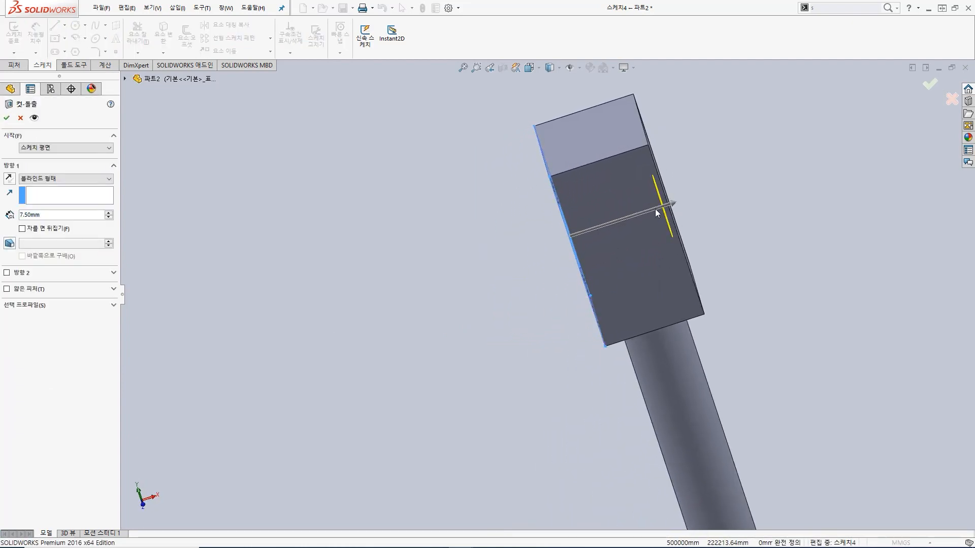
{"action": "left_click_drag", "start_coordinate": [671, 203], "coordinate": [684, 207]}
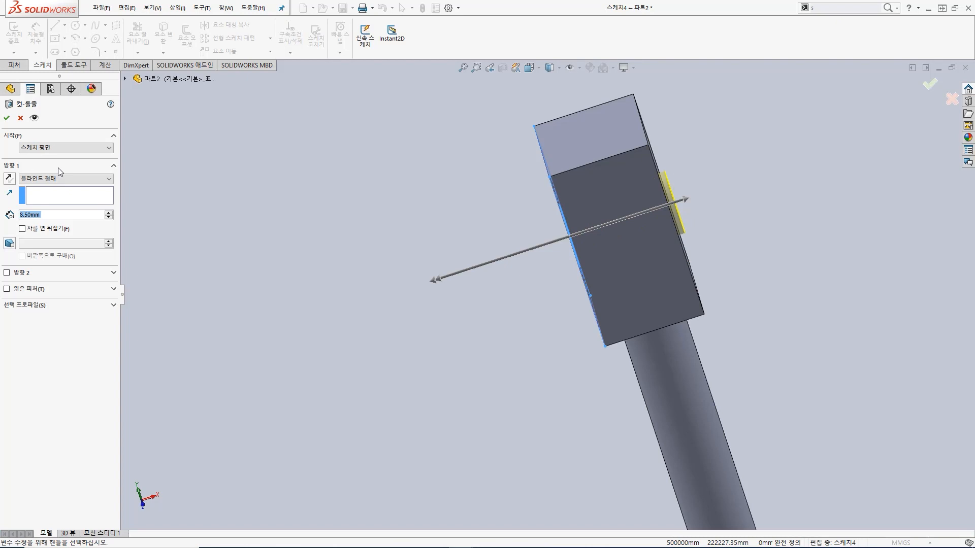
{"action": "left_click", "coordinate": [72, 179]}
{"action": "left_click", "coordinate": [61, 187]}
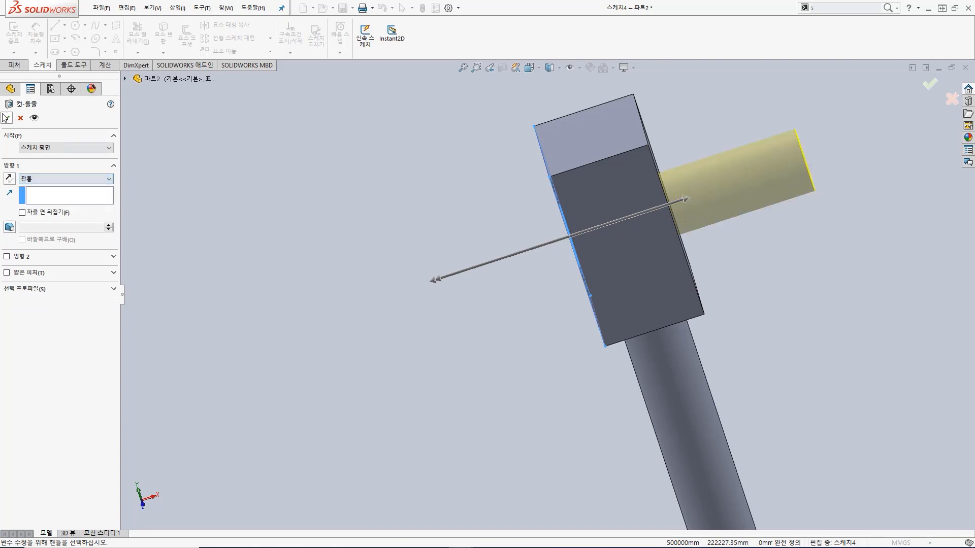
{"action": "key", "text": "Return"}
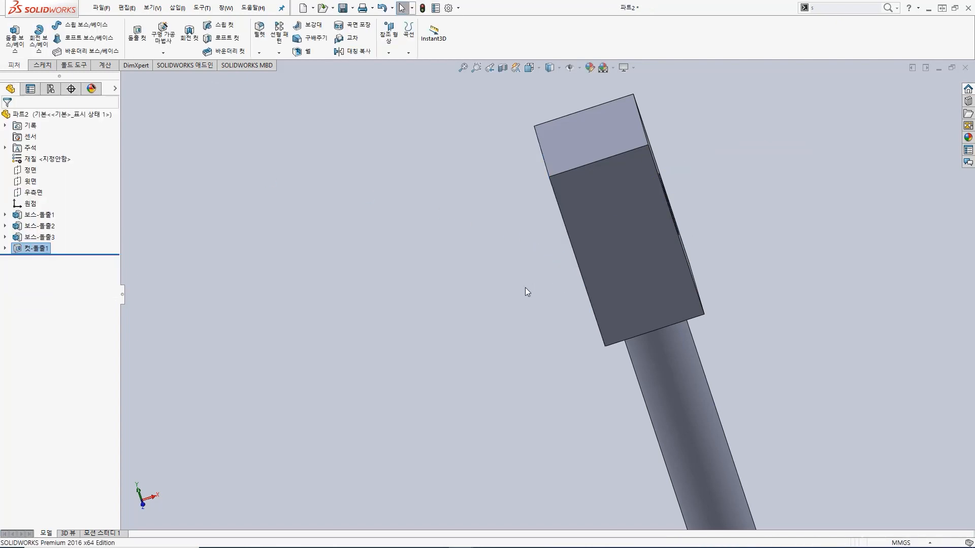
{"action": "middle_click_drag", "start_coordinate": [511, 291], "coordinate": [620, 277]}
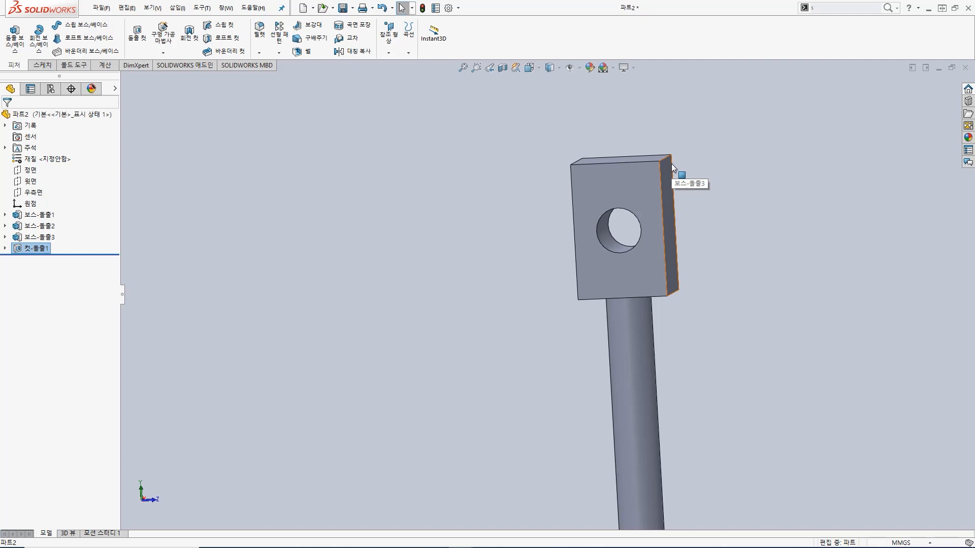
Step: Start a constant-size fillet on the block's upper right edge with a radius of 5 mm
{"action": "middle_click_drag", "start_coordinate": [704, 167], "coordinate": [693, 201]}
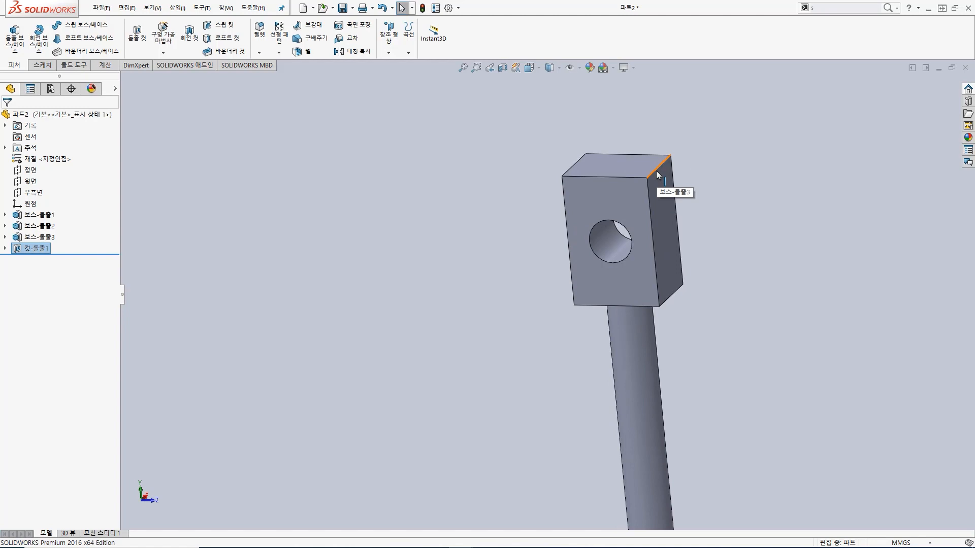
{"action": "left_click", "coordinate": [615, 179]}
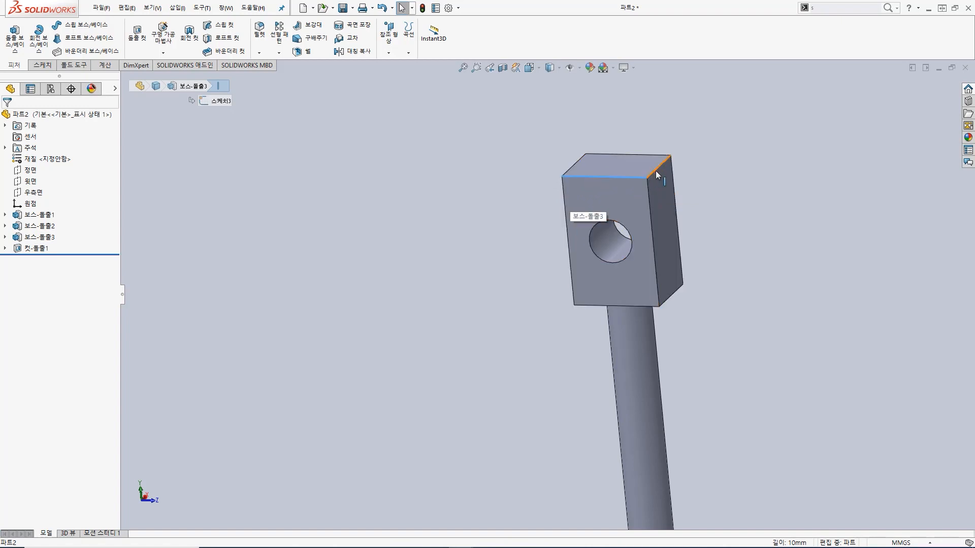
{"action": "left_click", "coordinate": [424, 119]}
{"action": "left_click", "coordinate": [254, 28]}
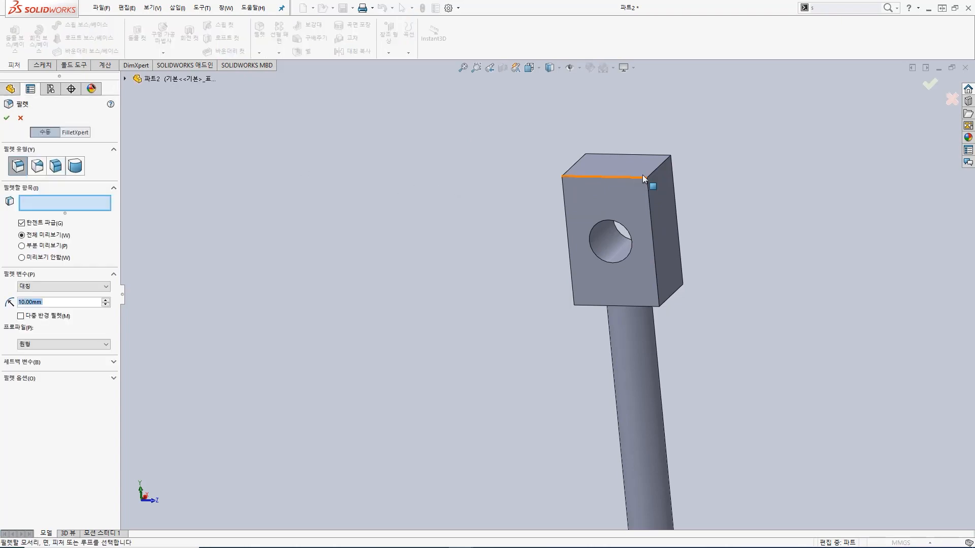
{"action": "left_click", "coordinate": [653, 169]}
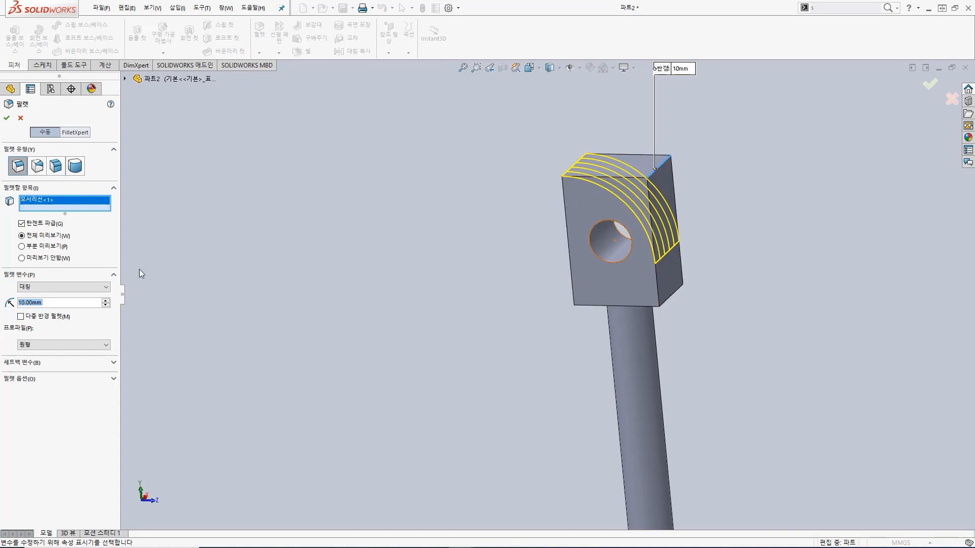
{"action": "type", "text": "5"}
{"action": "key", "text": "Return"}
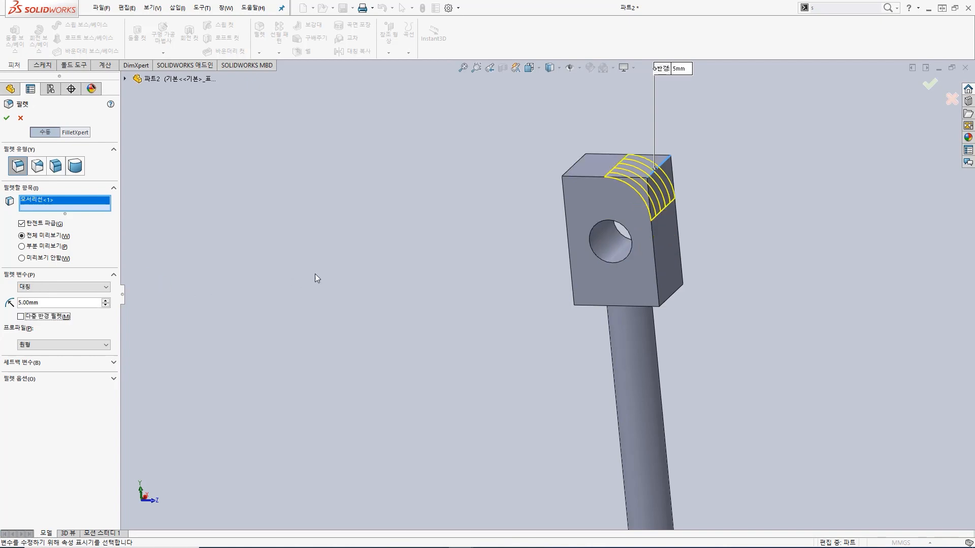
Step: Add the block's upper left, lower left and lower right edges to the fillet and complete it
{"action": "left_click", "coordinate": [575, 166]}
{"action": "middle_click_drag", "start_coordinate": [583, 330], "coordinate": [612, 291]}
{"action": "left_click", "coordinate": [612, 295]}
{"action": "middle_click_drag", "start_coordinate": [698, 293], "coordinate": [637, 306]}
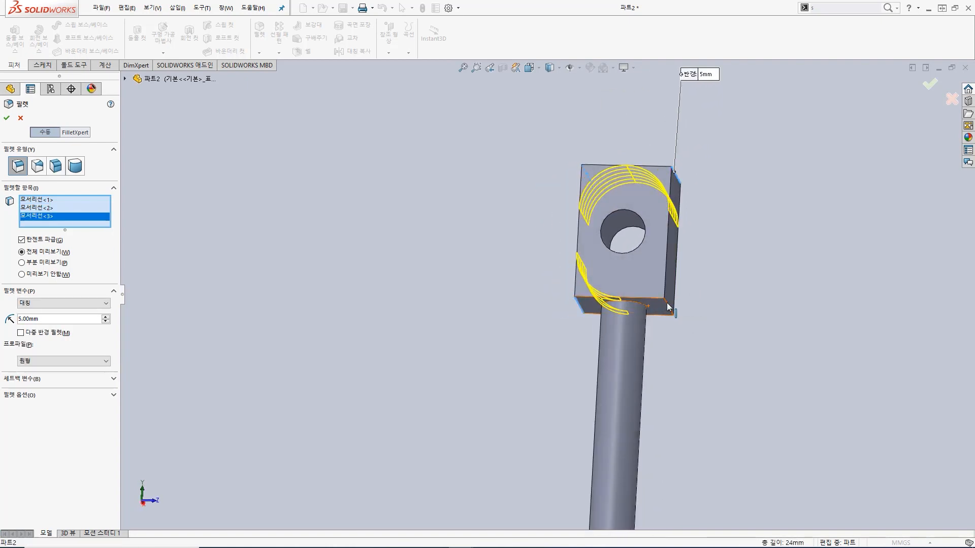
{"action": "left_click", "coordinate": [666, 302]}
{"action": "mouse_move", "coordinate": [729, 218]}
{"action": "middle_mouse_down"}
{"action": "mouse_move", "coordinate": [747, 196]}
{"action": "mouse_move", "coordinate": [739, 231]}
{"action": "middle_mouse_up"}
{"action": "left_click", "coordinate": [7, 117]}
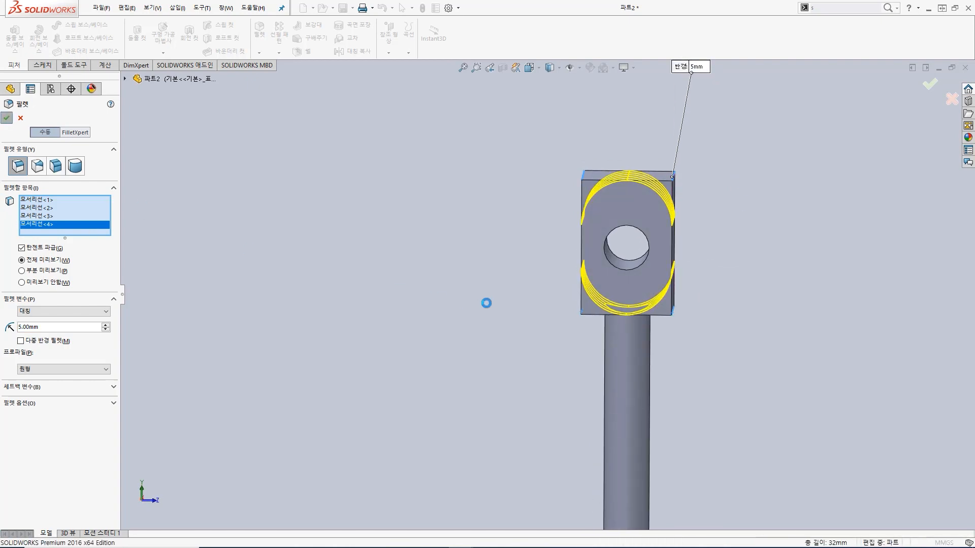
Step: Examine the block's filleted end from several angles, checking the two curved faces on either side of the top seam
{"action": "middle_click_drag", "start_coordinate": [617, 261], "coordinate": [620, 310]}
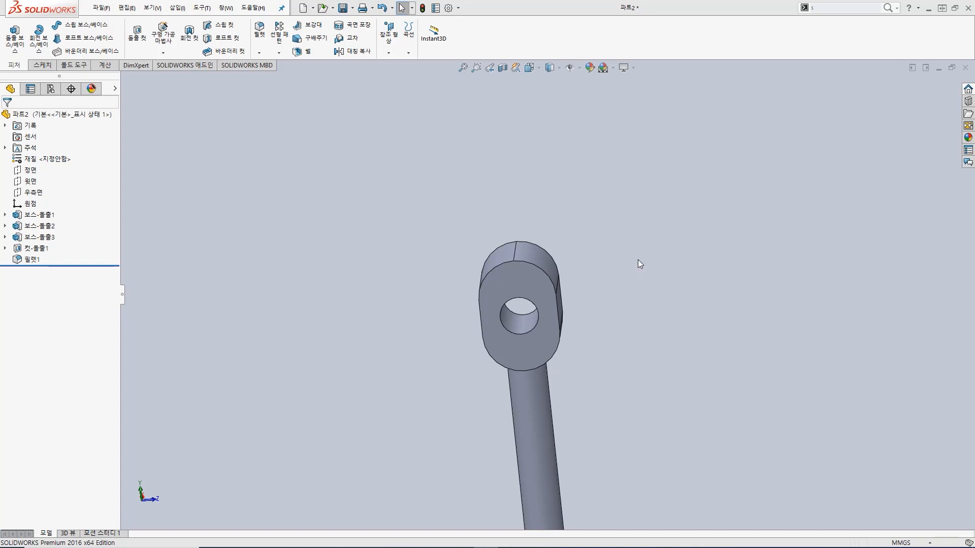
{"action": "middle_click_drag", "start_coordinate": [597, 241], "coordinate": [550, 202]}
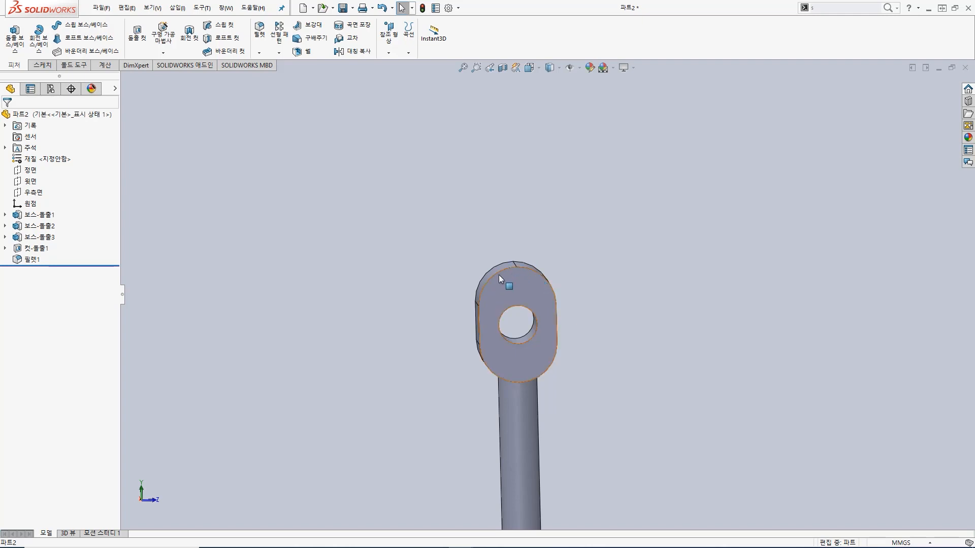
{"action": "middle_click_drag", "start_coordinate": [574, 277], "coordinate": [582, 355]}
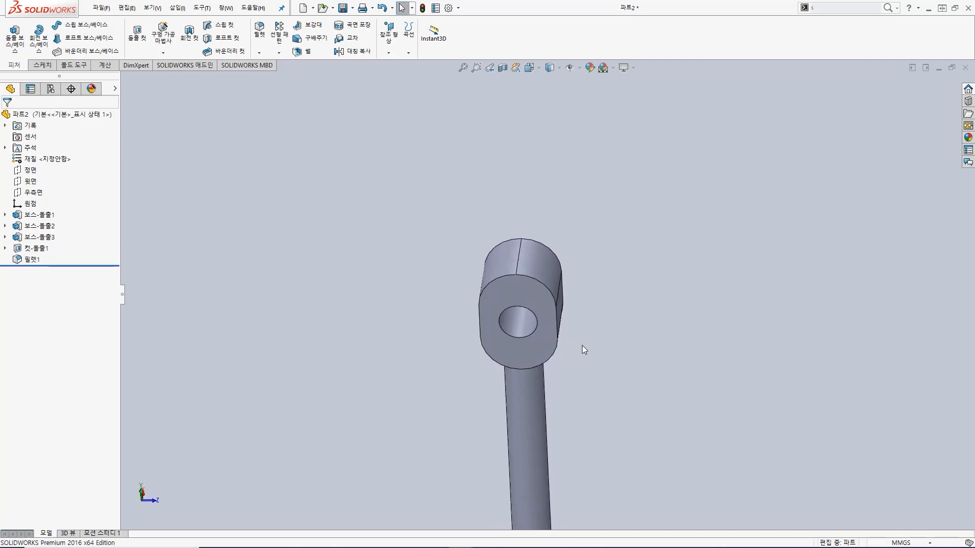
{"action": "left_click", "coordinate": [544, 265]}
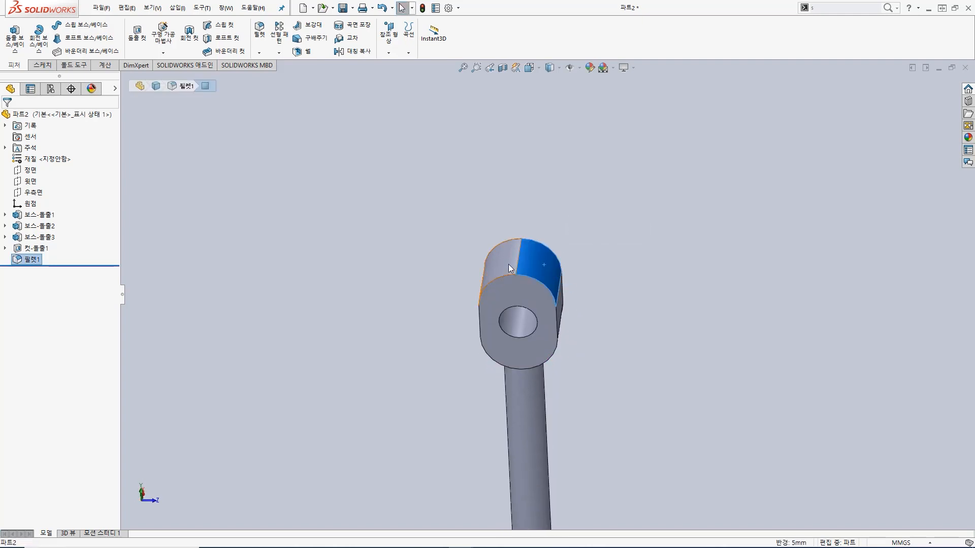
{"action": "left_click", "coordinate": [507, 264]}
{"action": "left_click", "coordinate": [538, 265]}
{"action": "left_click", "coordinate": [501, 263]}
{"action": "left_click", "coordinate": [526, 258]}
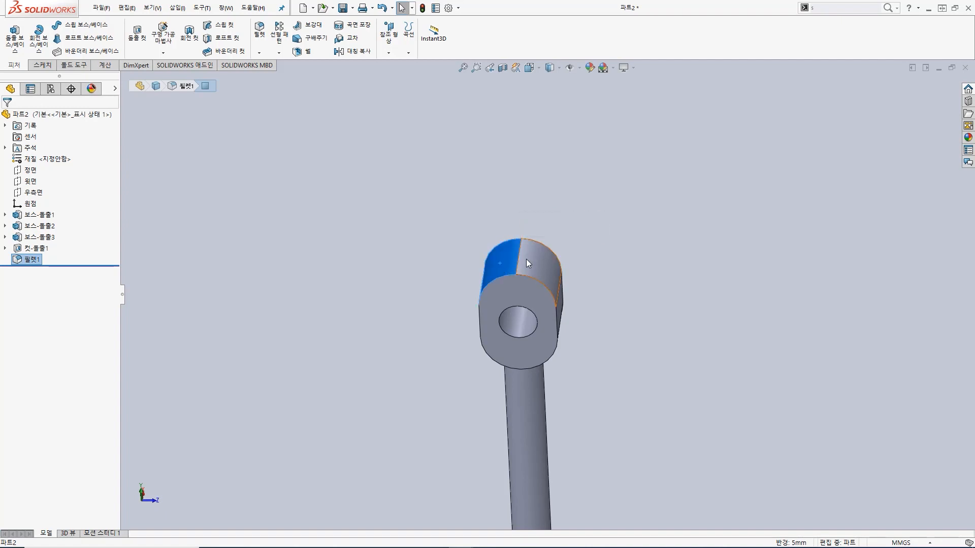
{"action": "left_click", "coordinate": [438, 278]}
{"action": "mouse_move", "coordinate": [419, 322]}
{"action": "middle_mouse_down"}
{"action": "mouse_move", "coordinate": [425, 290]}
{"action": "mouse_move", "coordinate": [425, 318]}
{"action": "middle_mouse_up"}
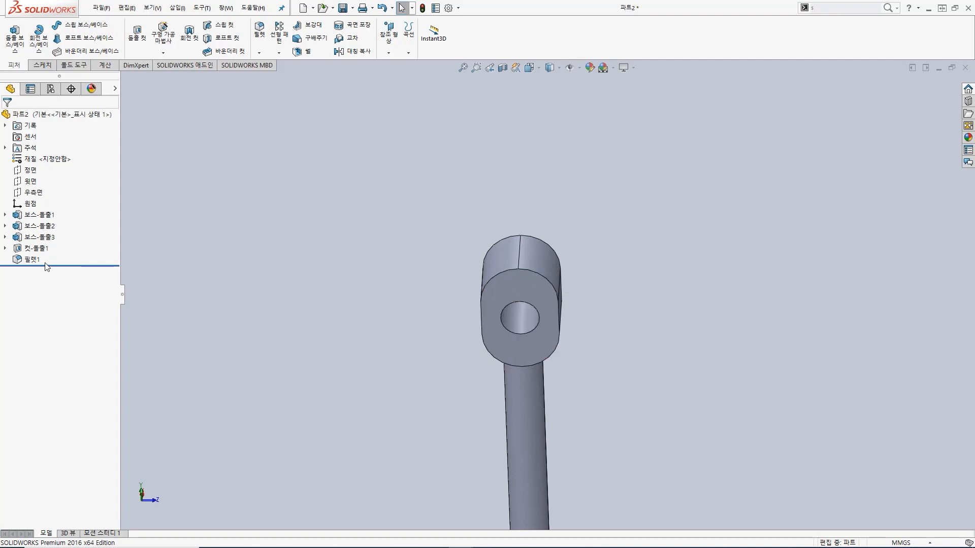
Step: Roll the model back to before the fillet and view the block's side face with the hole straight on
{"action": "left_click_drag", "start_coordinate": [60, 264], "coordinate": [61, 255]}
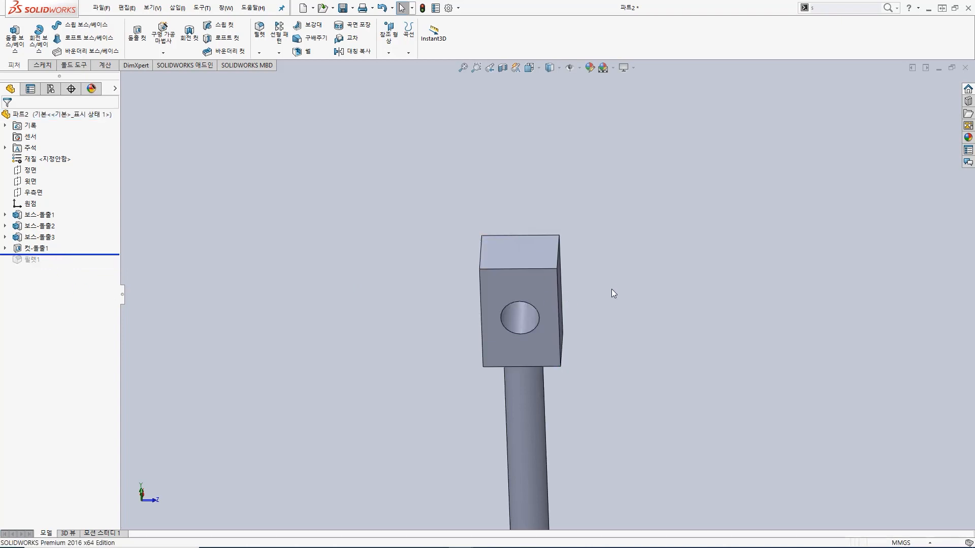
{"action": "middle_click_drag", "start_coordinate": [612, 289], "coordinate": [612, 213]}
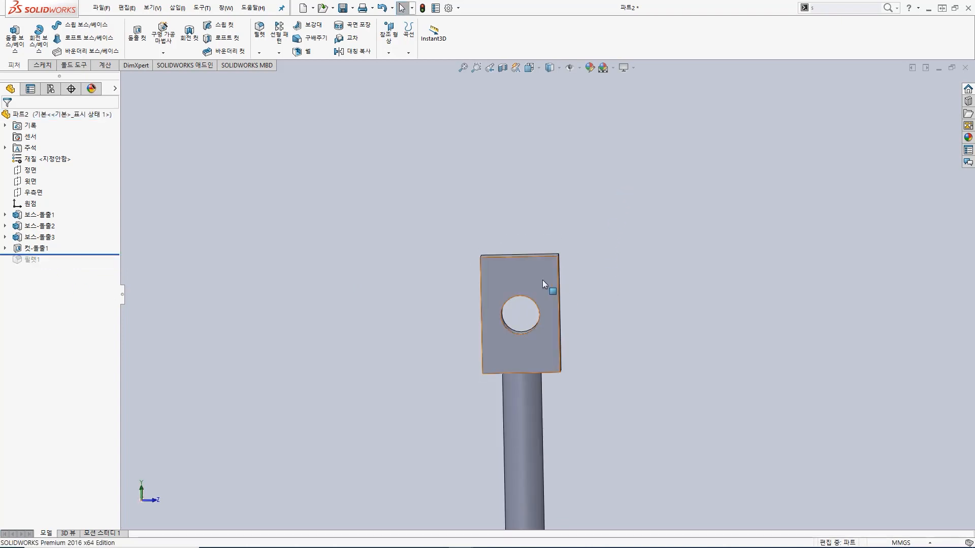
{"action": "left_click", "coordinate": [538, 279]}
{"action": "left_click", "coordinate": [622, 242]}
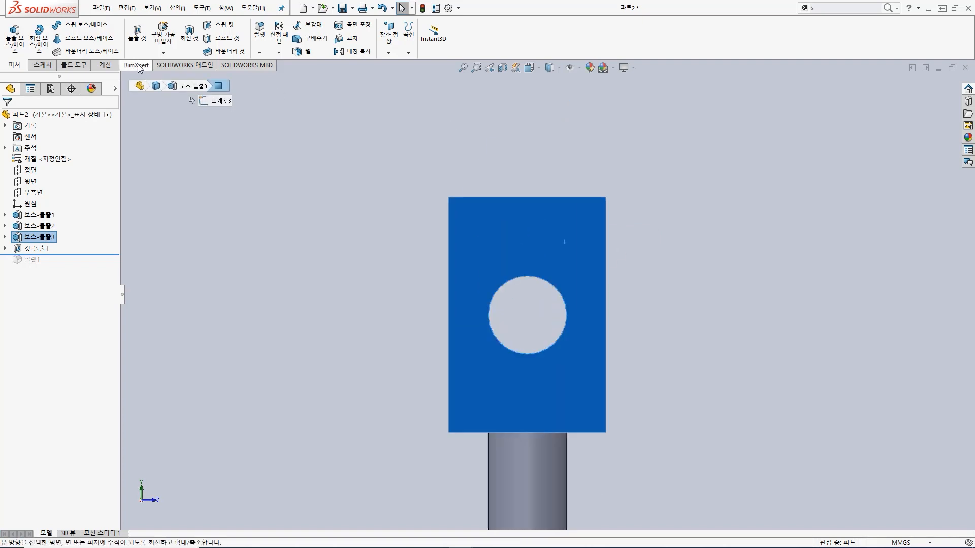
Step: Start an extruded cut sketch on the block's side face and draw a 5 mm radius circle centred on the hole's uppermost point
{"action": "left_click", "coordinate": [137, 32]}
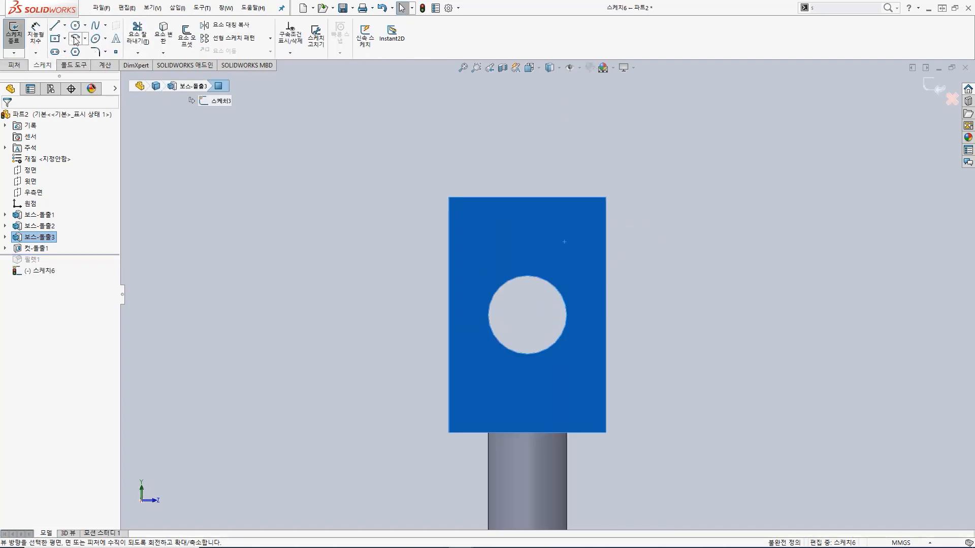
{"action": "left_click", "coordinate": [75, 26]}
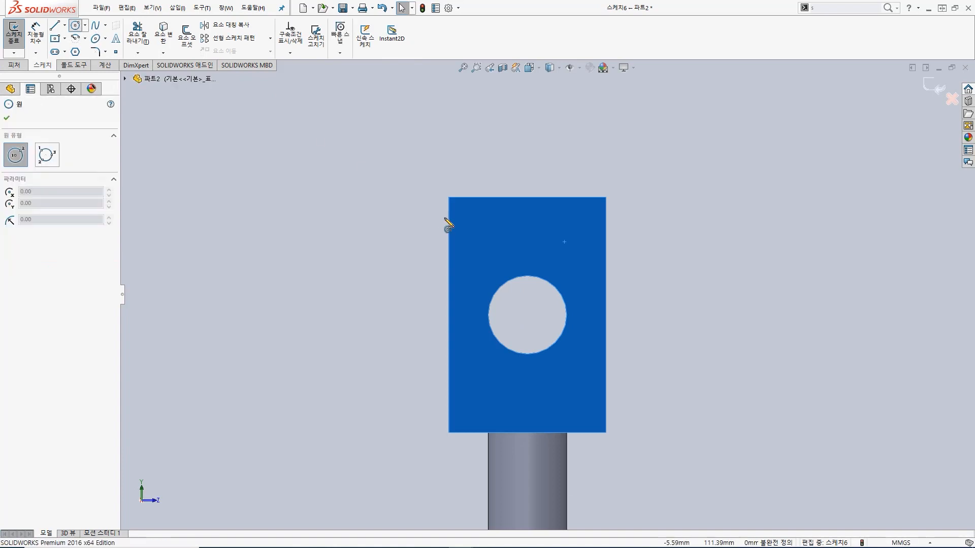
{"action": "left_click", "coordinate": [527, 277]}
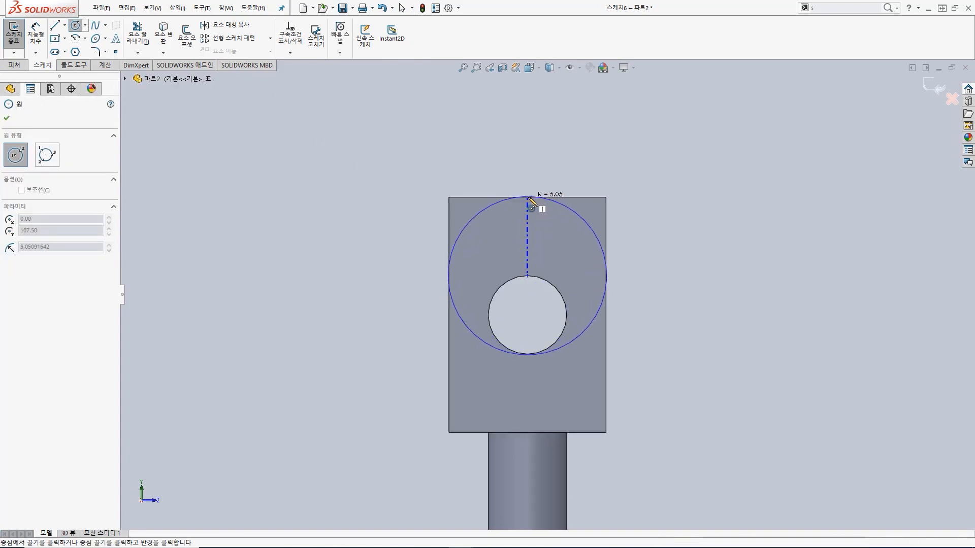
{"action": "left_click", "coordinate": [528, 198]}
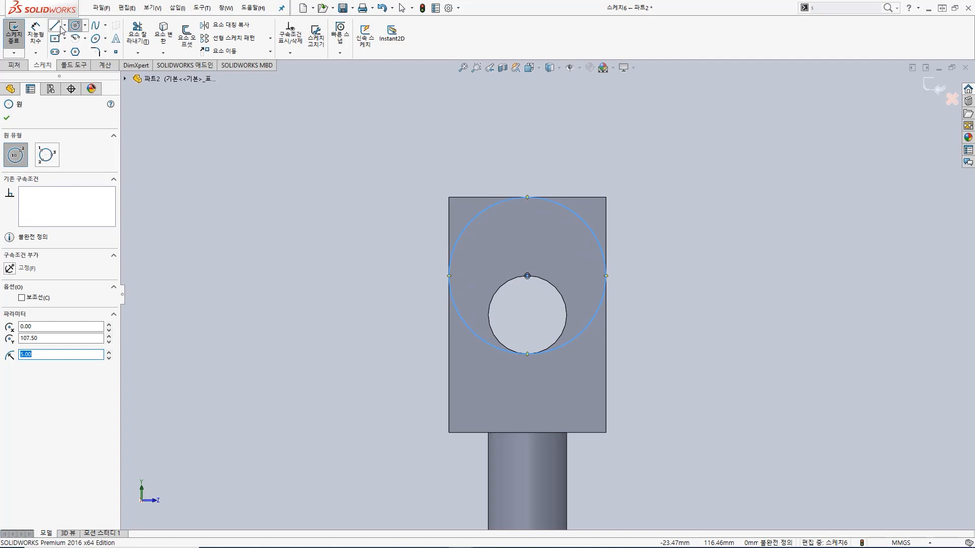
Step: Connect the circle's two side points with five lines looping outside the block's upper end, and trim away the circle's lower half
{"action": "key", "text": "Escape"}
{"action": "key", "text": "l"}
{"action": "left_click", "coordinate": [449, 276]}
{"action": "left_click", "coordinate": [418, 276]}
{"action": "left_click", "coordinate": [437, 151]}
{"action": "left_click", "coordinate": [619, 150]}
{"action": "left_click", "coordinate": [631, 276]}
{"action": "left_click", "coordinate": [606, 275]}
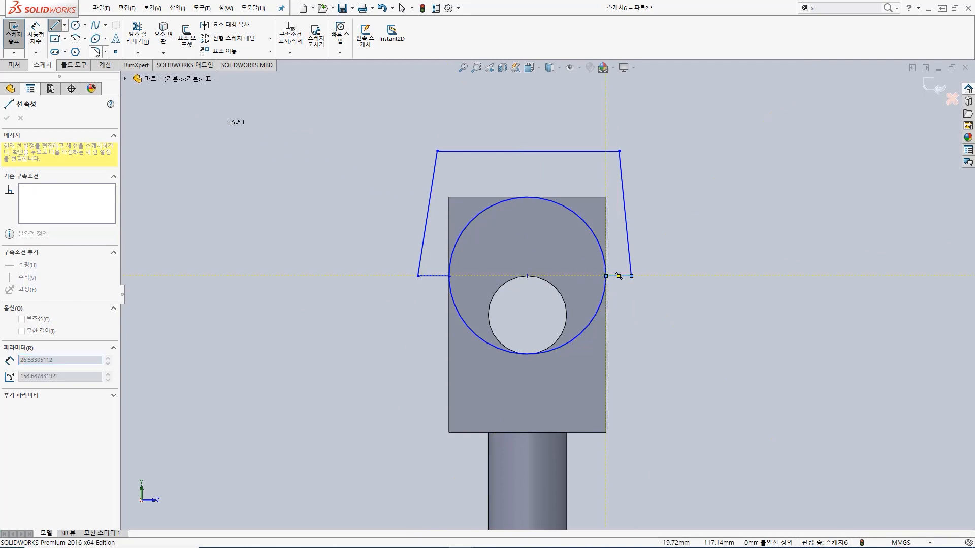
{"action": "left_click", "coordinate": [137, 28]}
{"action": "left_click_drag", "start_coordinate": [446, 331], "coordinate": [460, 319]}
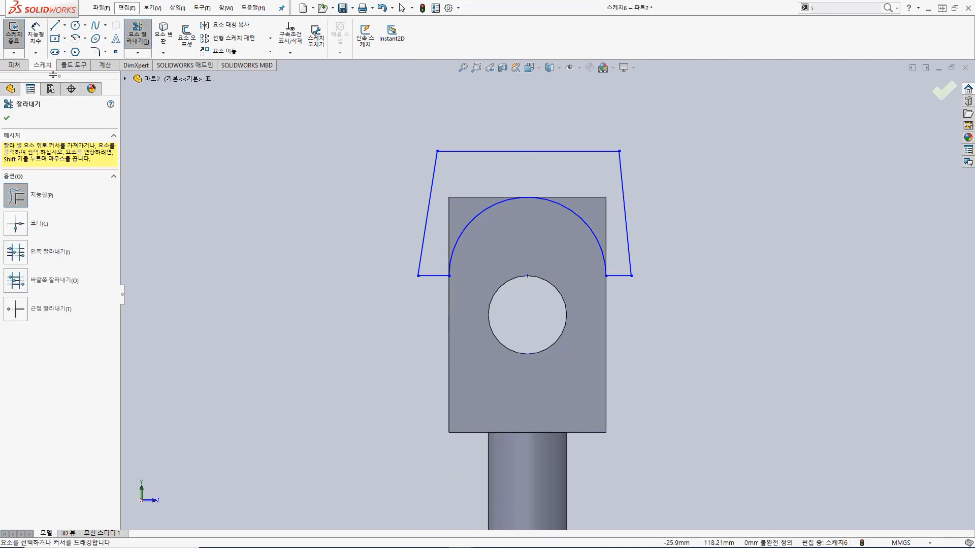
Step: Cut the closed profile through the block with a blind depth of 10.5 mm
{"action": "left_click", "coordinate": [14, 33]}
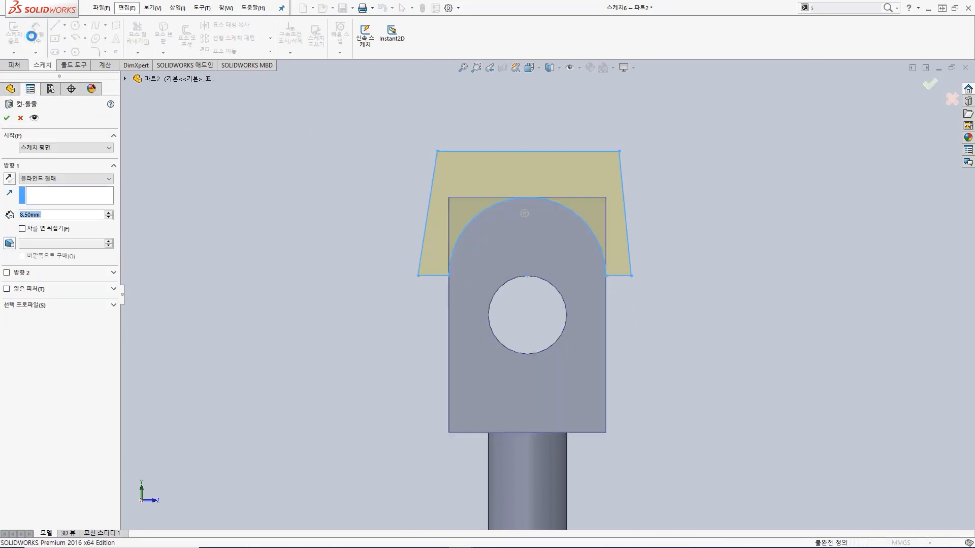
{"action": "middle_click_drag", "start_coordinate": [664, 192], "coordinate": [641, 151]}
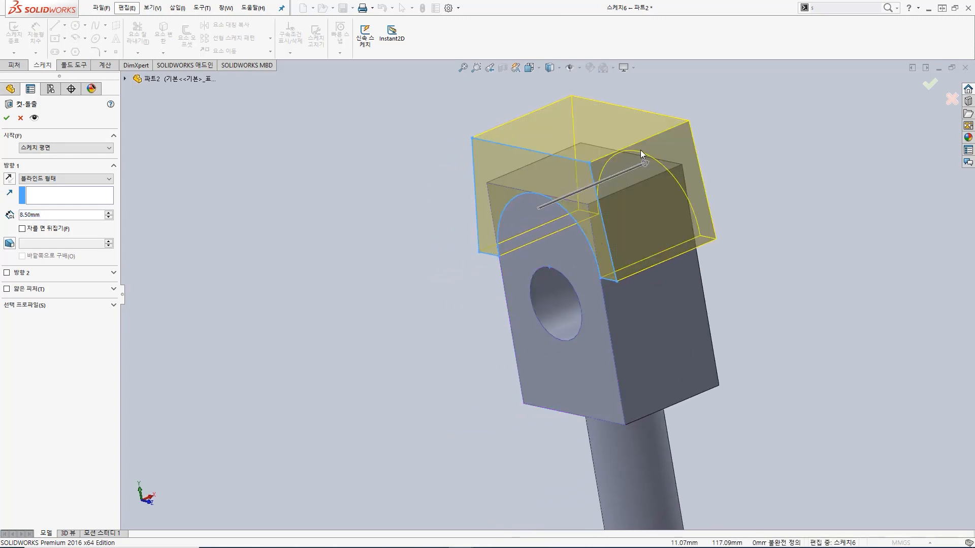
{"action": "left_click", "coordinate": [645, 165]}
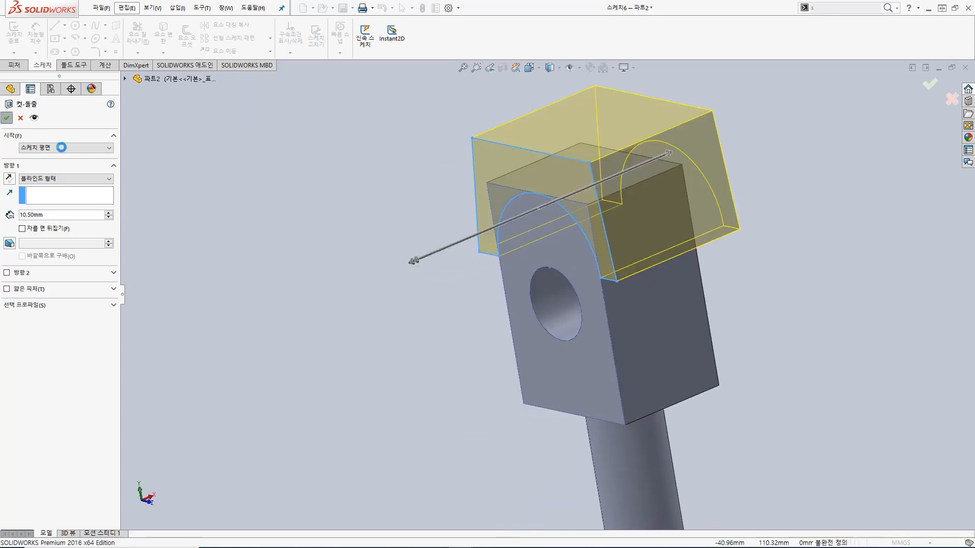
{"action": "key", "text": "Return"}
Step: Examine the block's rounded end from an angle, checking whether the curved surface is a single face
{"action": "middle_click_drag", "start_coordinate": [409, 282], "coordinate": [485, 281]}
{"action": "scroll", "coordinate": [487, 282], "scroll_direction": "up", "scroll_amount": 4}
{"action": "scroll", "coordinate": [715, 258], "scroll_direction": "up", "scroll_amount": 1}
{"action": "middle_click_drag", "start_coordinate": [681, 259], "coordinate": [704, 335]}
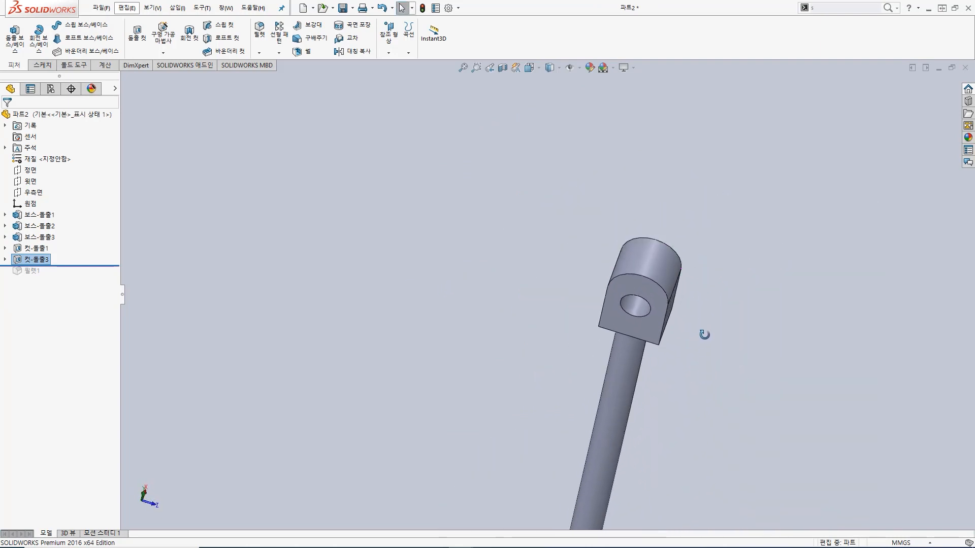
{"action": "left_click", "coordinate": [663, 262]}
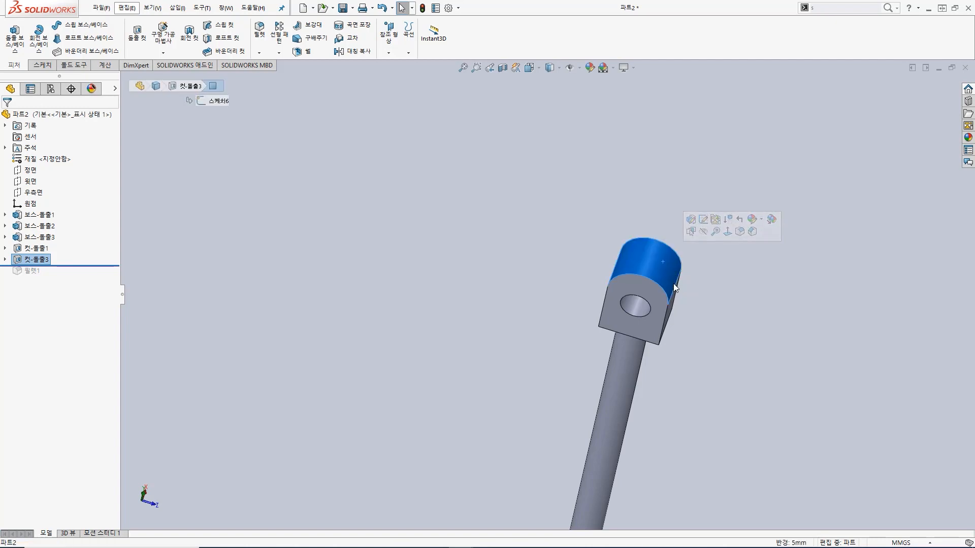
{"action": "left_click", "coordinate": [716, 327]}
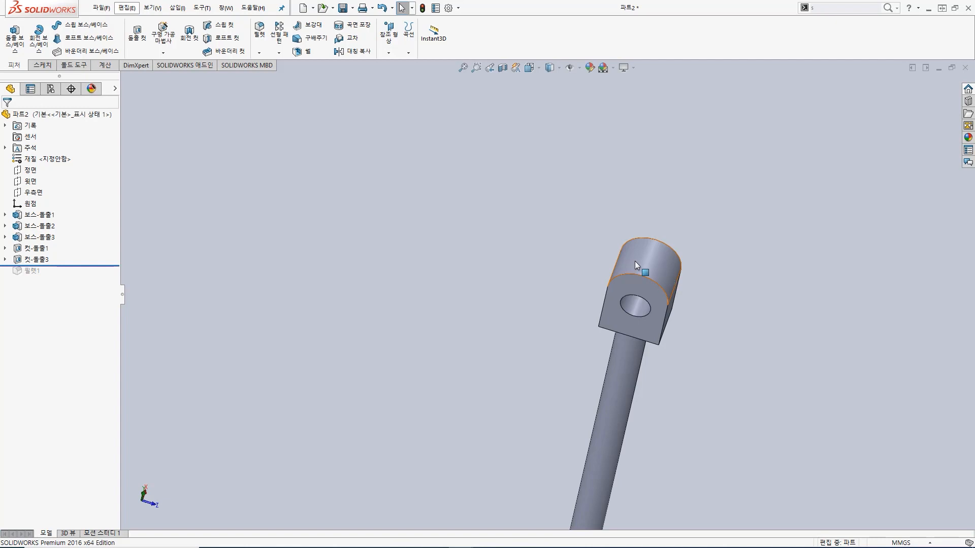
{"action": "left_click", "coordinate": [659, 272]}
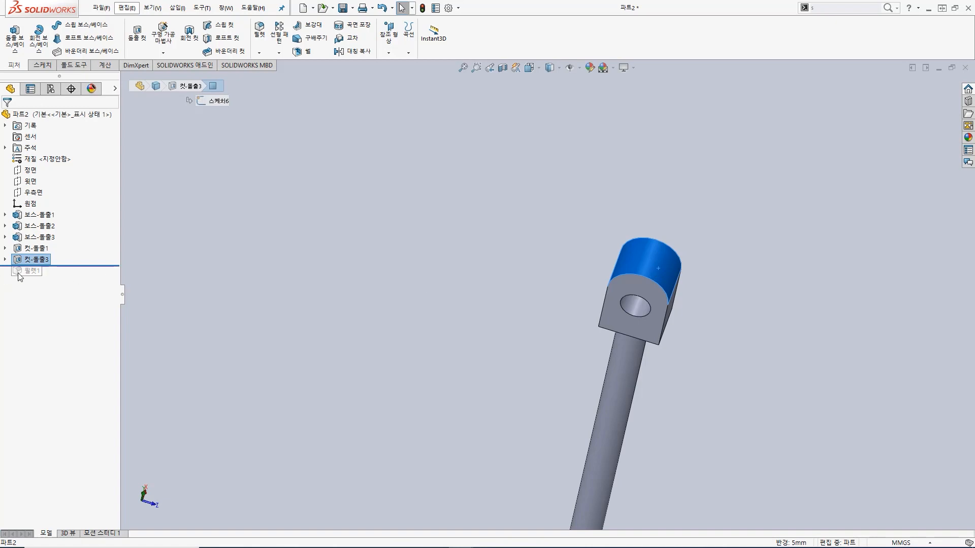
{"action": "left_click", "coordinate": [721, 315]}
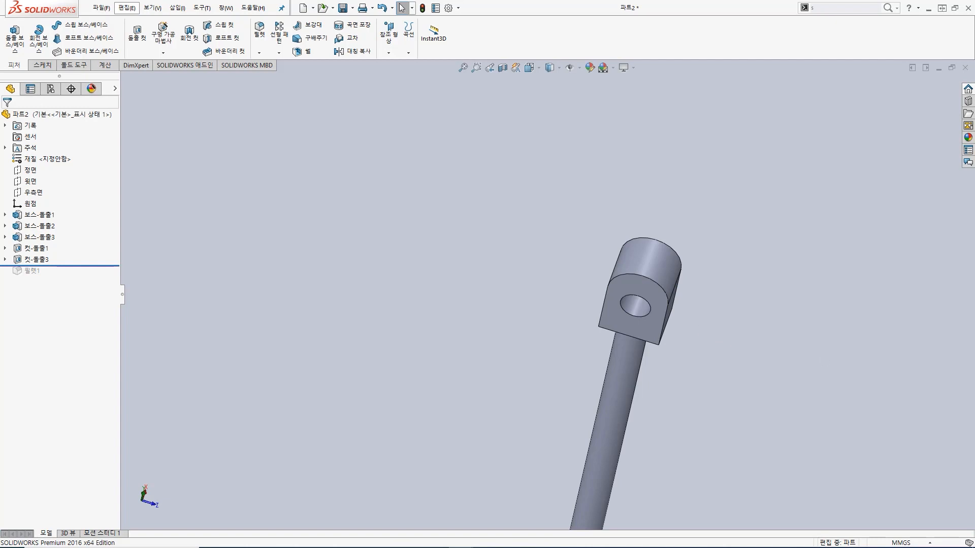
Step: Delete the rounding cut from the block's end together with its leftover sketch
{"action": "left_click", "coordinate": [39, 260]}
{"action": "key", "text": "Delete"}
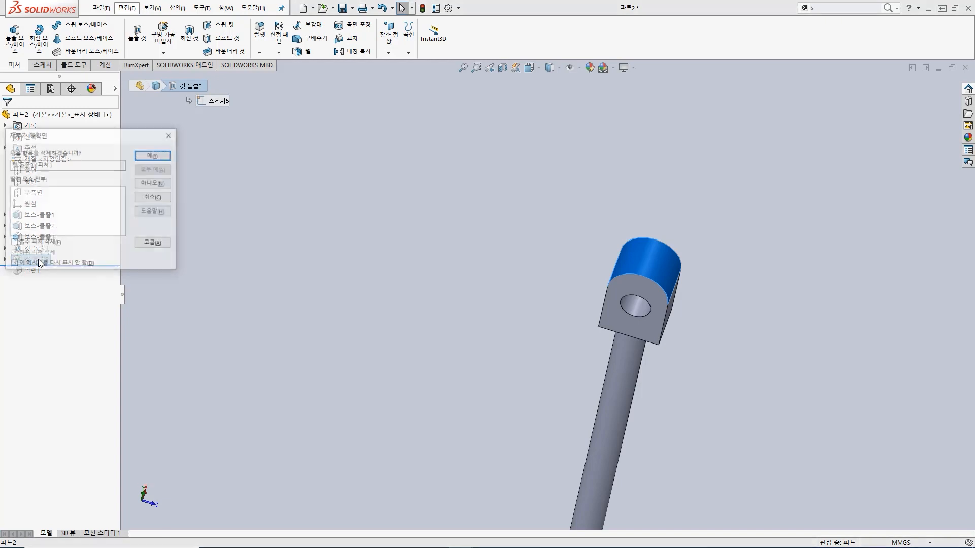
{"action": "key", "text": "Return"}
{"action": "left_click", "coordinate": [55, 260]}
{"action": "key", "text": "Delete"}
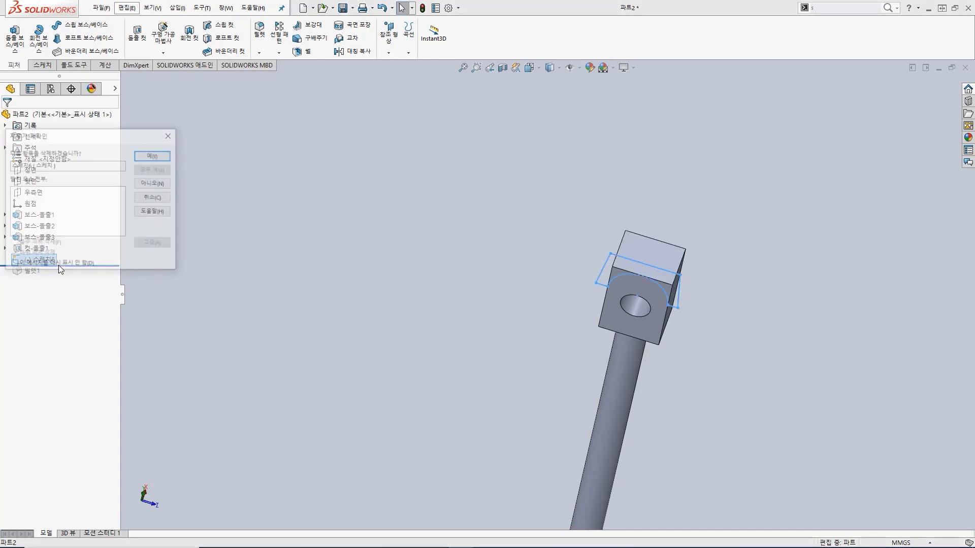
{"action": "key", "text": "Return"}
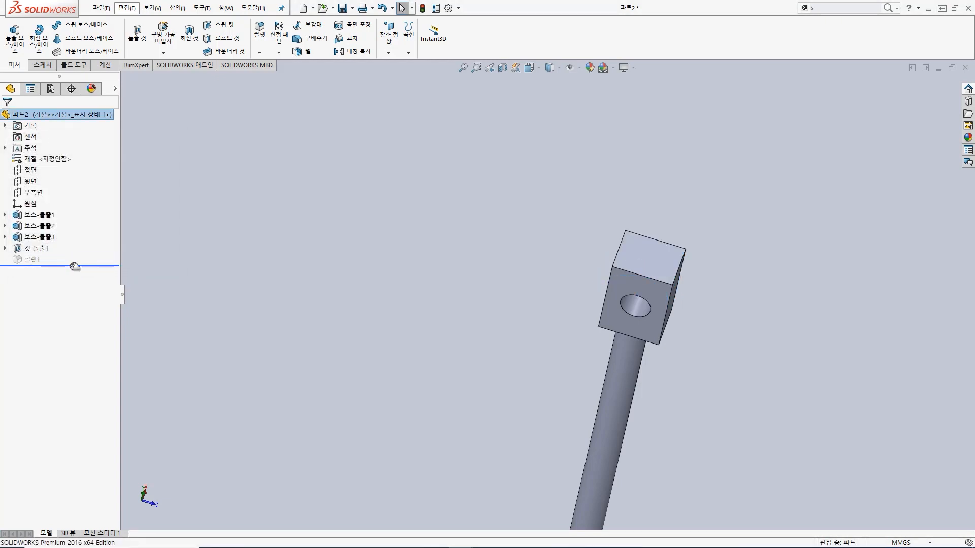
Step: Roll the model forward to include the fillet and save the part as P1
{"action": "left_click_drag", "start_coordinate": [75, 266], "coordinate": [75, 265]}
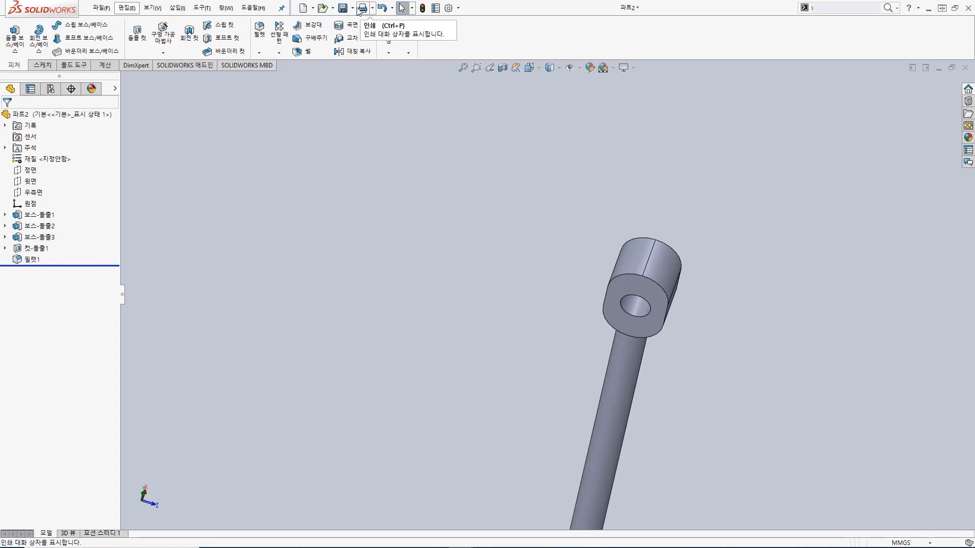
{"action": "left_click", "coordinate": [353, 8]}
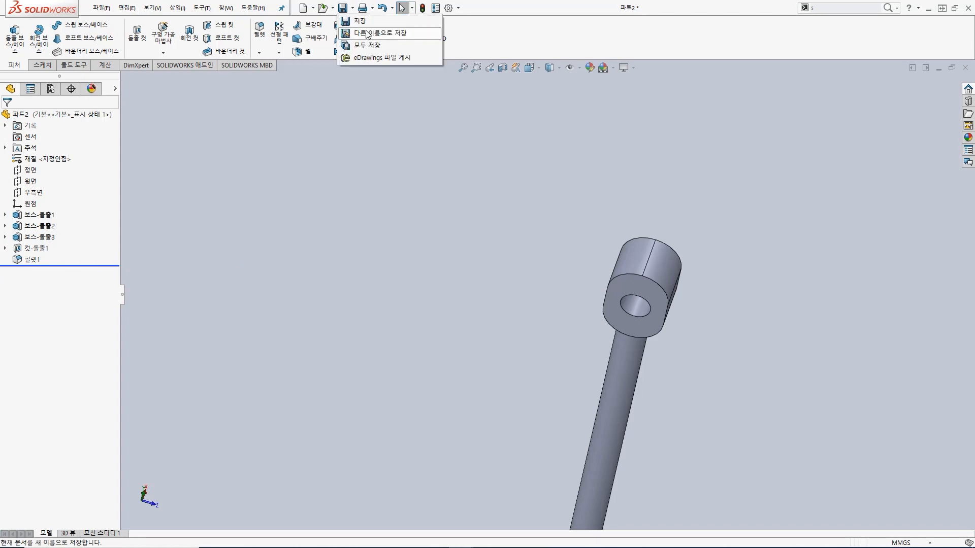
{"action": "left_click", "coordinate": [362, 22]}
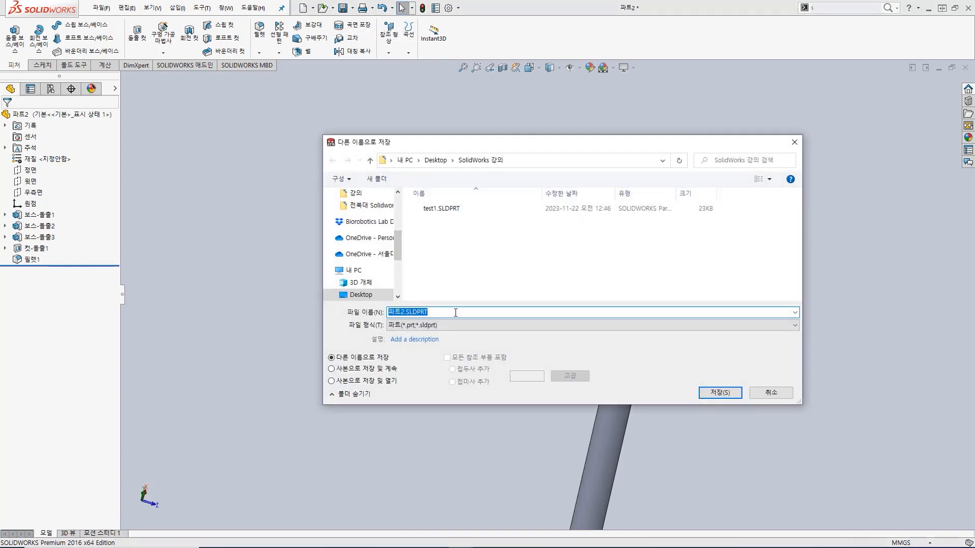
{"action": "type", "text": "P1"}
{"action": "key", "text": "Return"}
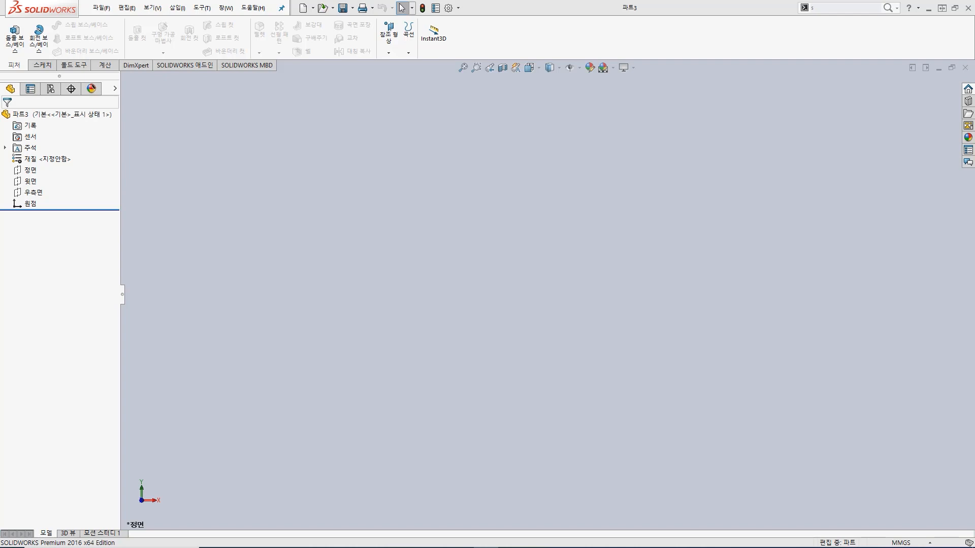
Step: Start a boss extrude sketch on the top plane and draw a centre rectangle about 104 by 98 mm from the origin
{"action": "left_click", "coordinate": [14, 49]}
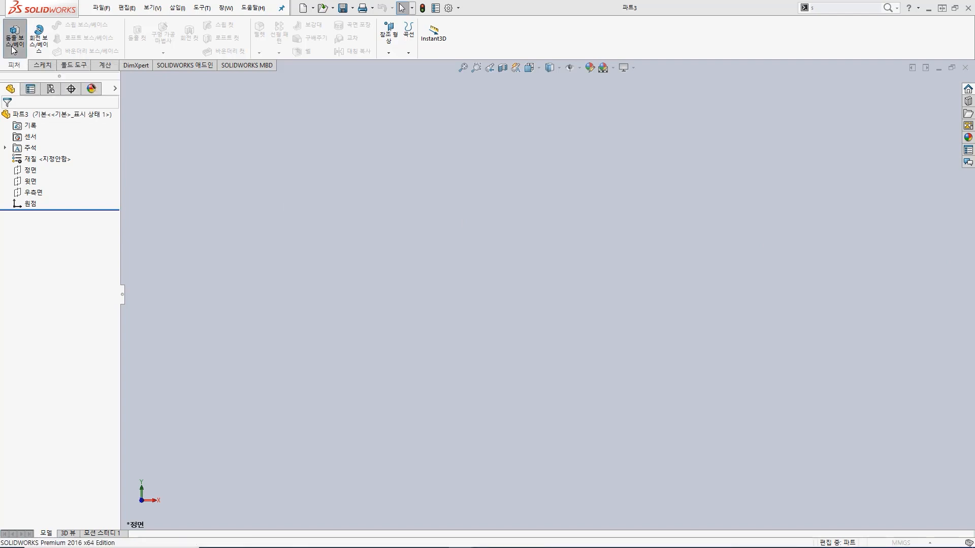
{"action": "middle_click_drag", "start_coordinate": [513, 154], "coordinate": [491, 262]}
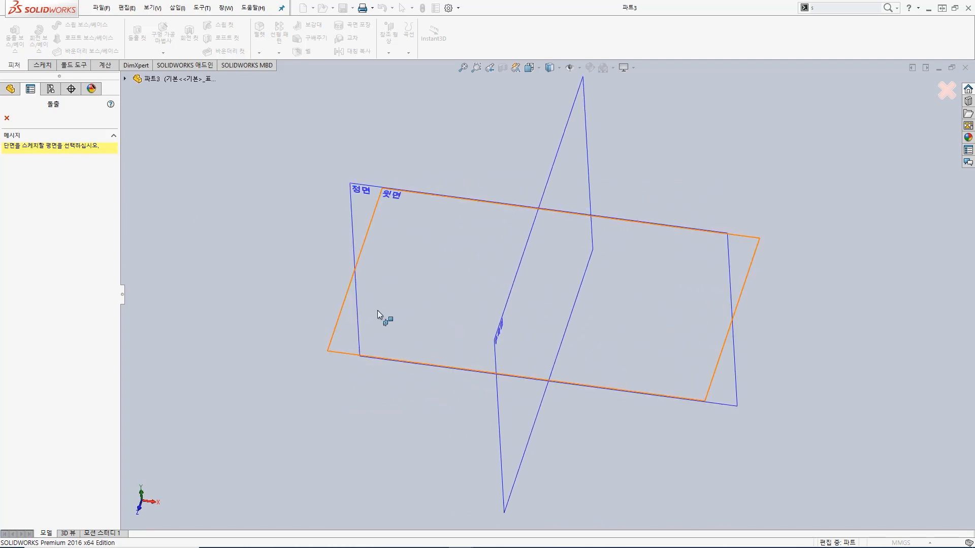
{"action": "left_click", "coordinate": [341, 332]}
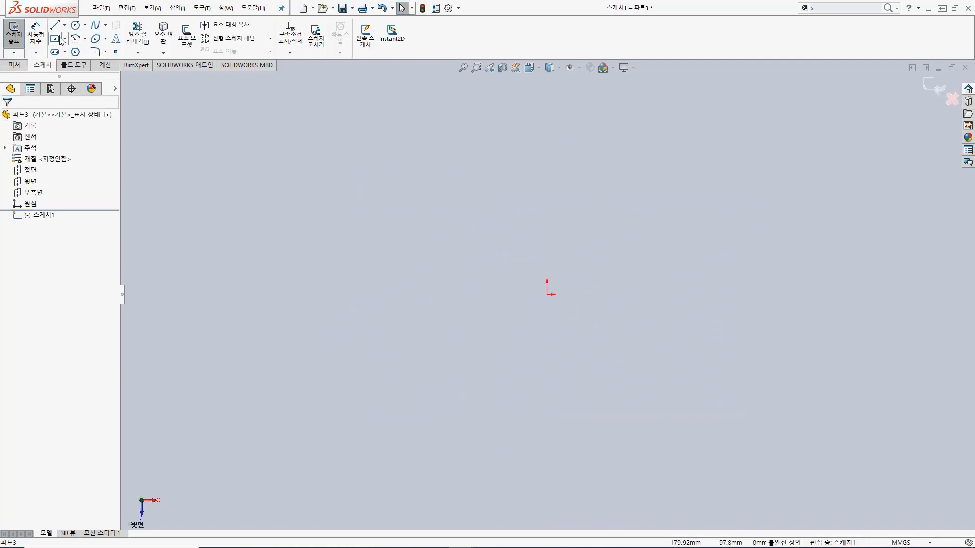
{"action": "left_click", "coordinate": [59, 39]}
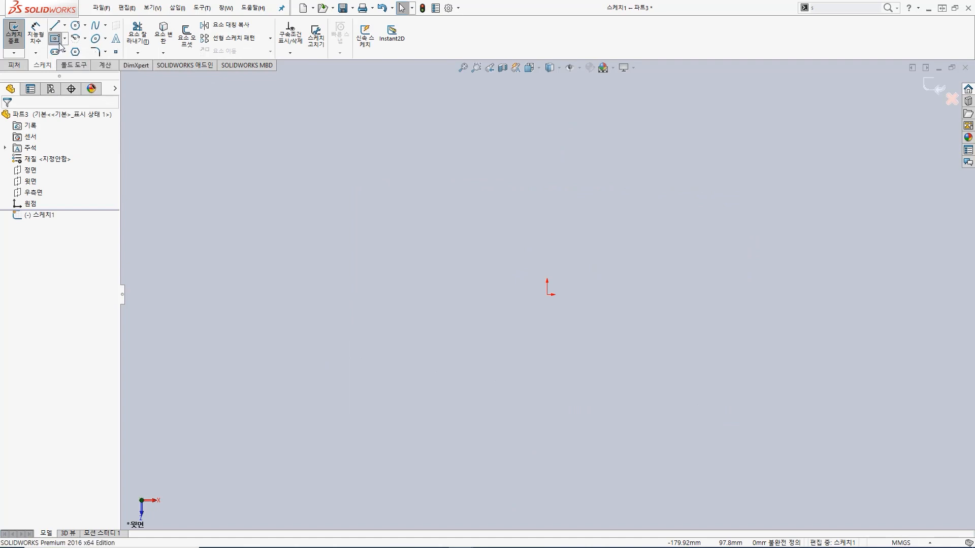
{"action": "left_click", "coordinate": [548, 295]}
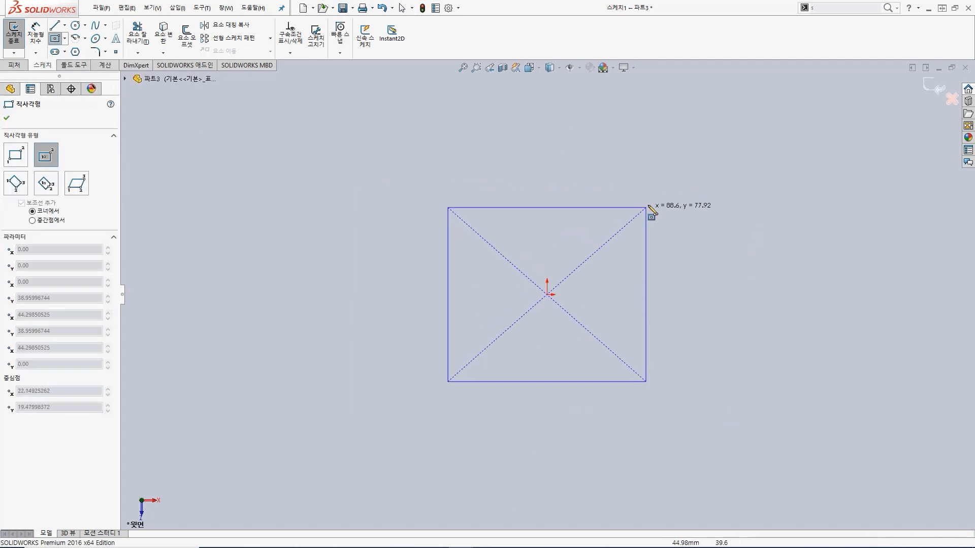
{"action": "left_click", "coordinate": [663, 185]}
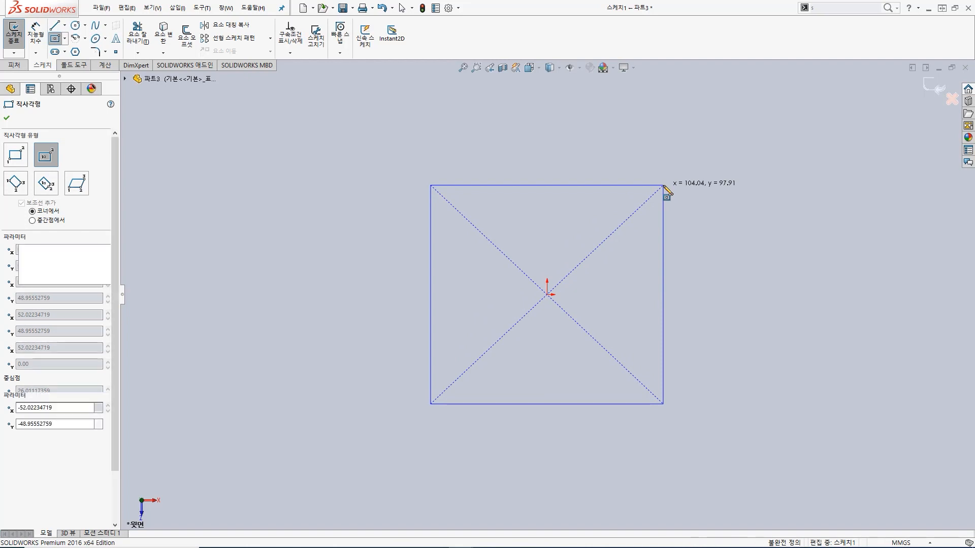
Step: Dimension the rectangle's upper edge and right edge to 70 mm each and finish the sketch
{"action": "key", "text": "s"}
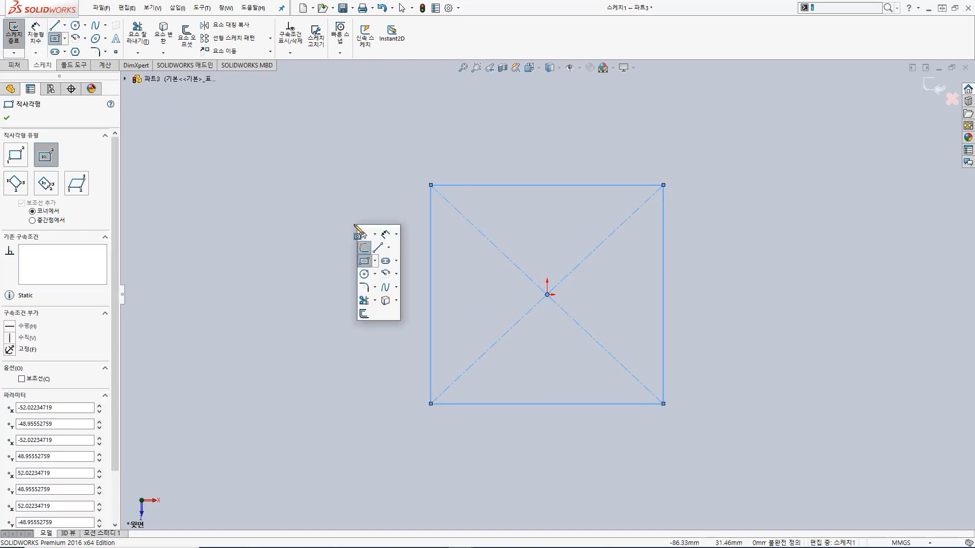
{"action": "left_click", "coordinate": [380, 245]}
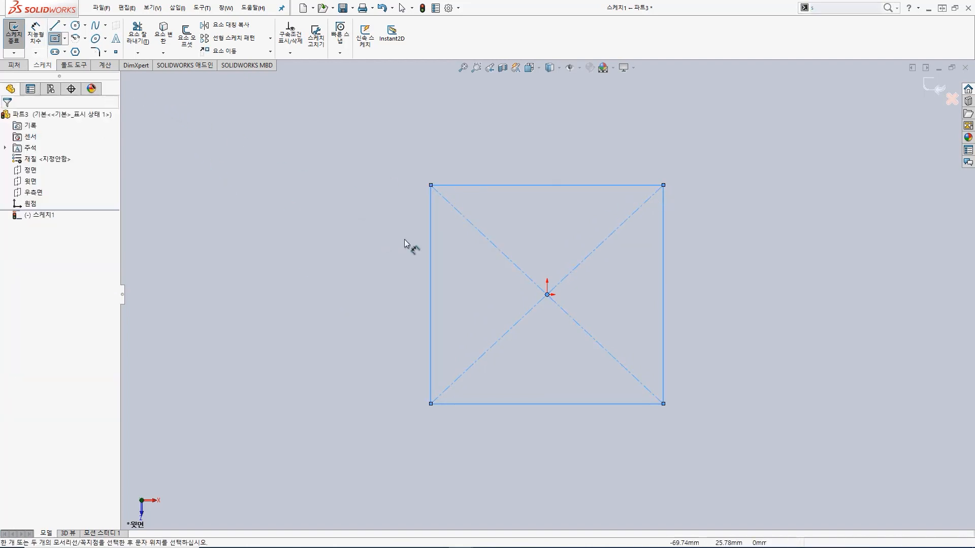
{"action": "left_click", "coordinate": [539, 186]}
{"action": "left_click", "coordinate": [538, 151]}
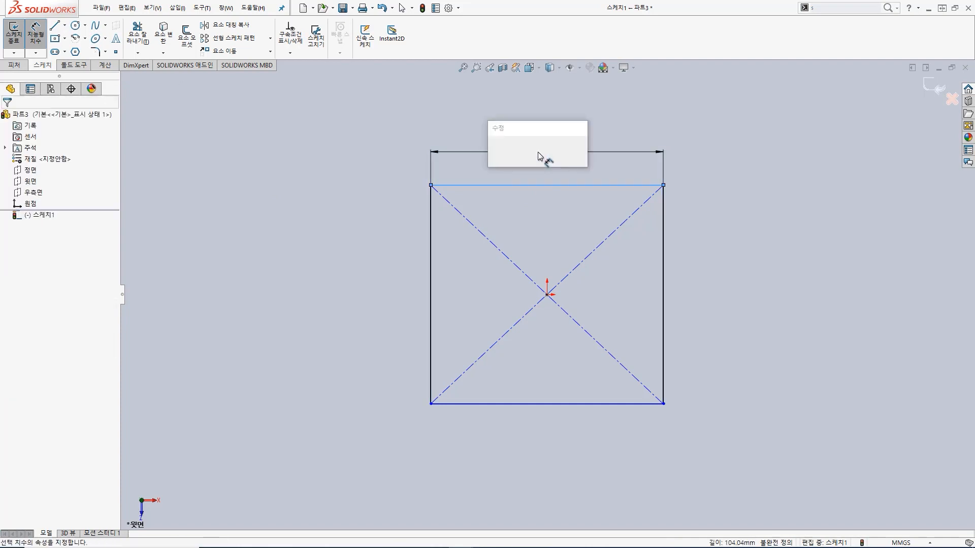
{"action": "type", "text": "ㄱ"}
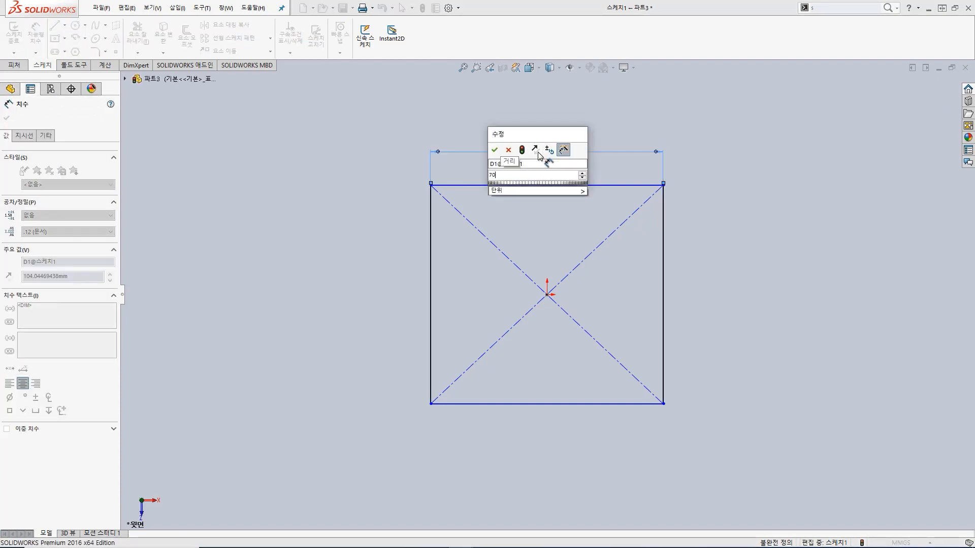
{"action": "type", "text": "0"}
{"action": "key", "text": "Return"}
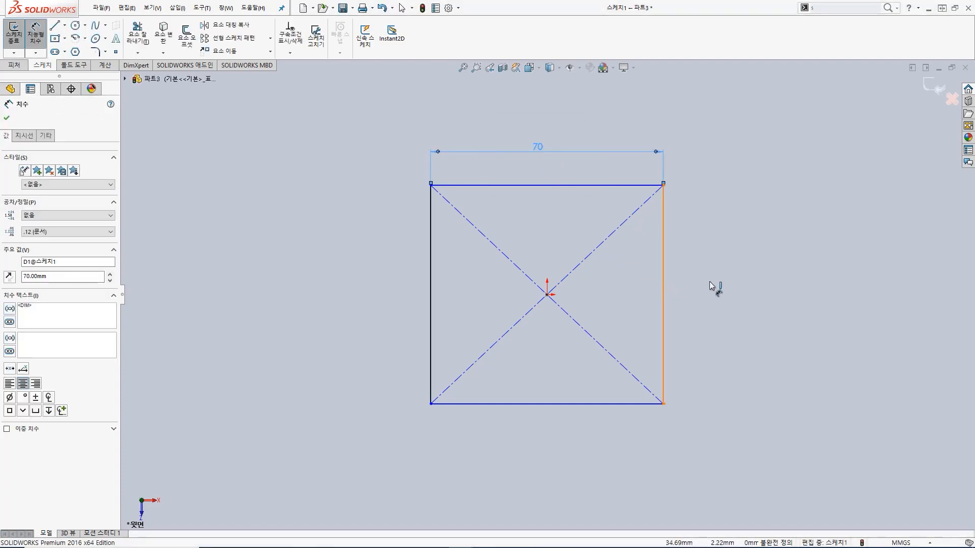
{"action": "left_click", "coordinate": [663, 284]}
{"action": "left_click", "coordinate": [719, 286]}
{"action": "type", "text": "70"}
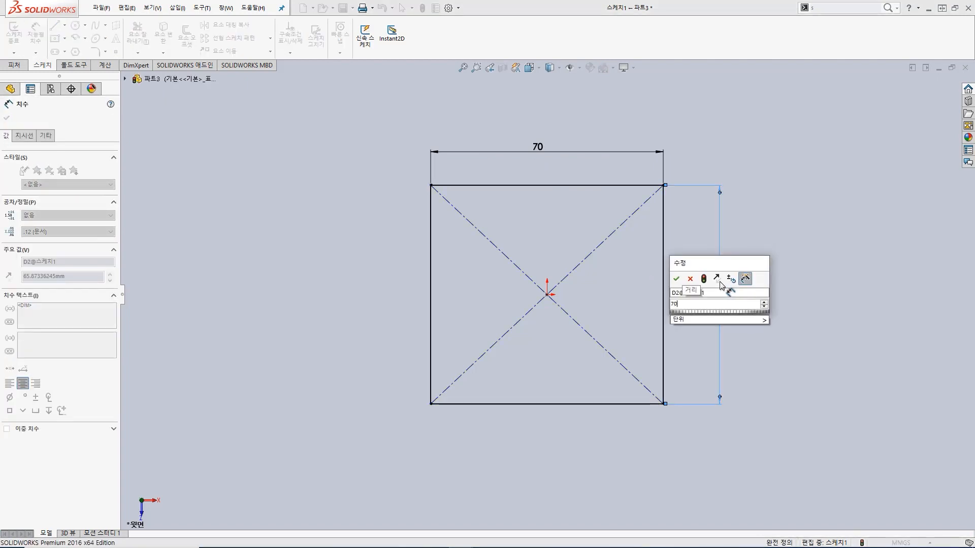
{"action": "key", "text": "Return"}
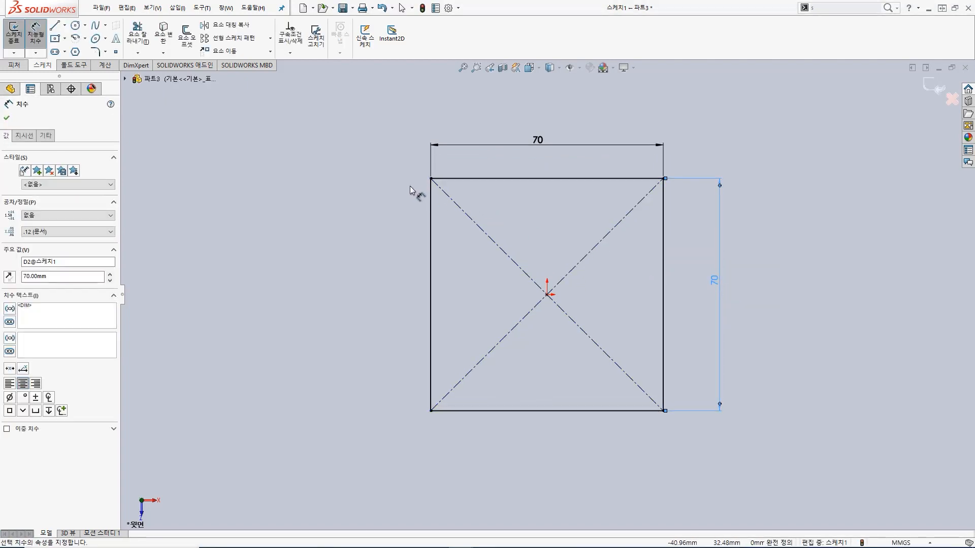
{"action": "left_click", "coordinate": [12, 36]}
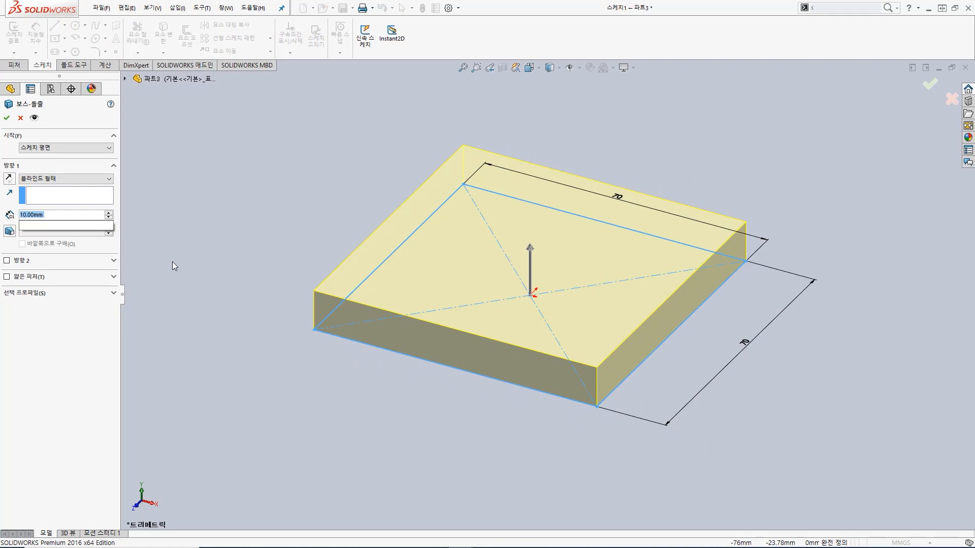
Step: Extrude the square base sketch to a depth of 5 mm
{"action": "type", "text": "5"}
{"action": "key", "text": "Return"}
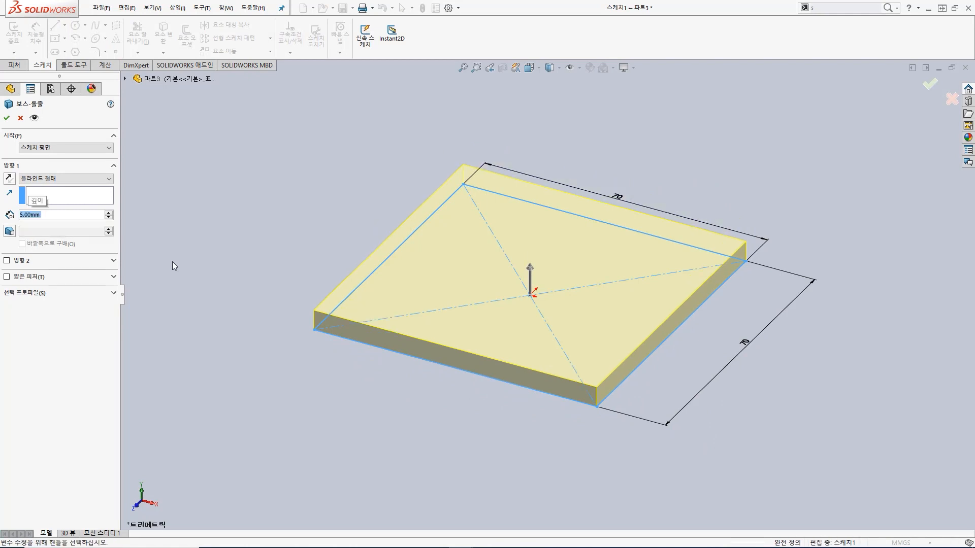
{"action": "left_click", "coordinate": [6, 119]}
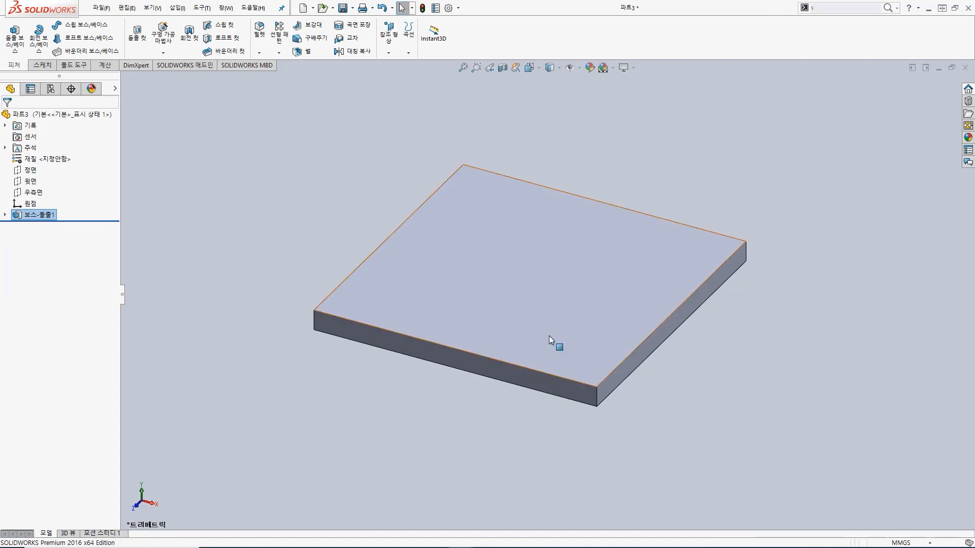
Step: Start a boss extrude sketch on the plate's underside and draw a circle of about 20.4 mm radius centred on the origin
{"action": "middle_click_drag", "start_coordinate": [526, 439], "coordinate": [529, 109]}
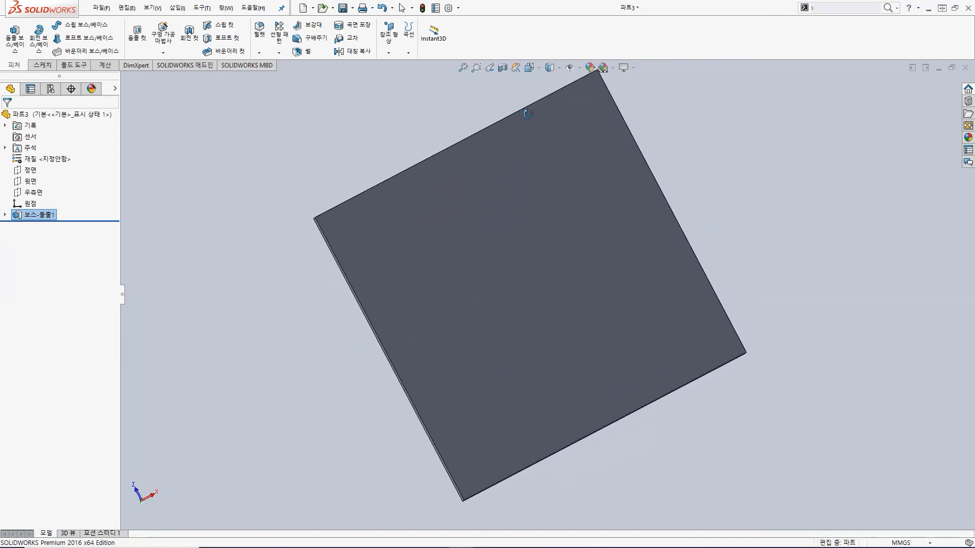
{"action": "middle_click_drag", "start_coordinate": [574, 341], "coordinate": [581, 205]}
{"action": "left_click", "coordinate": [556, 244]}
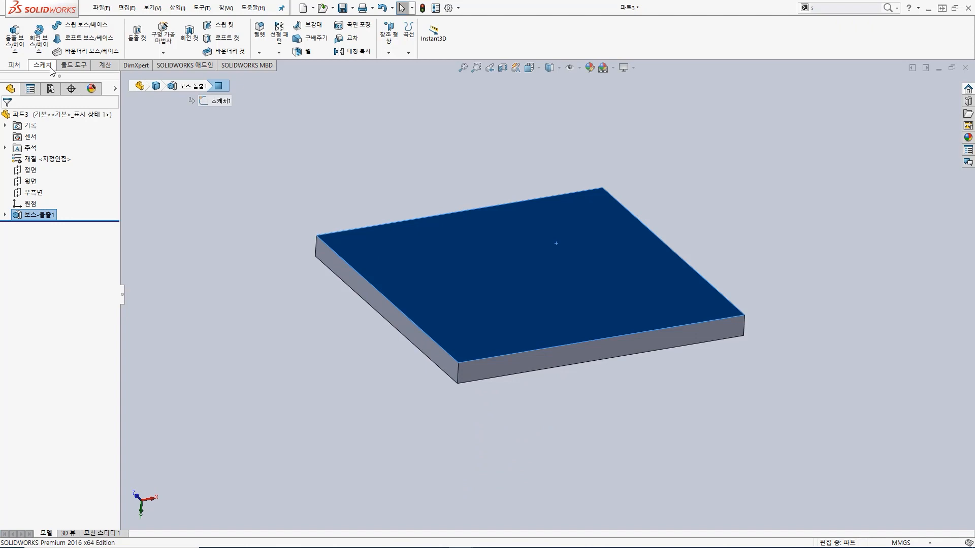
{"action": "left_click", "coordinate": [14, 36]}
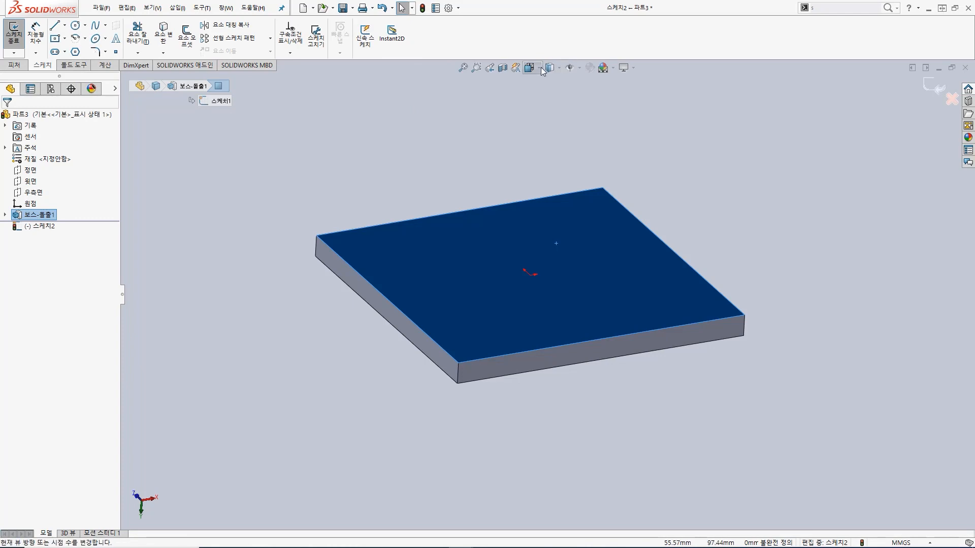
{"action": "left_click", "coordinate": [531, 68]}
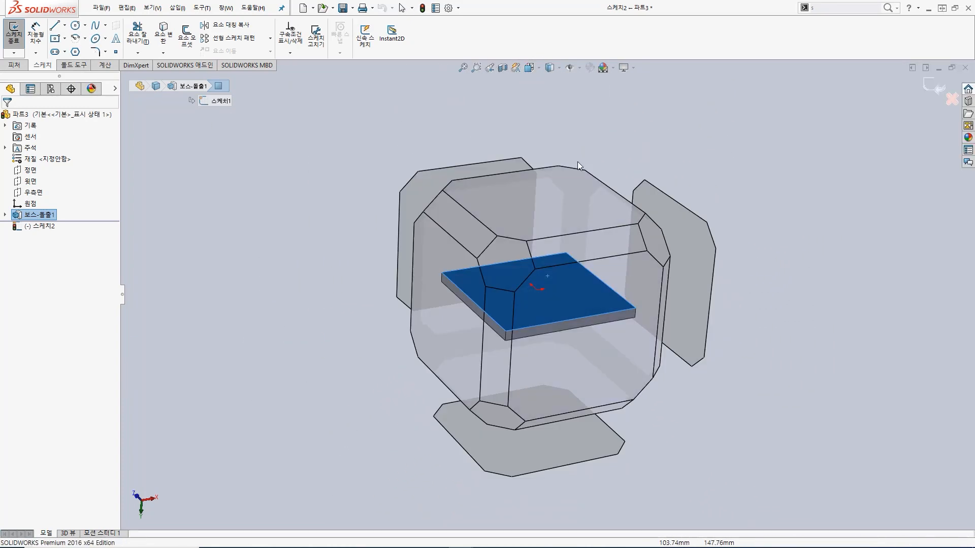
{"action": "left_click", "coordinate": [547, 204]}
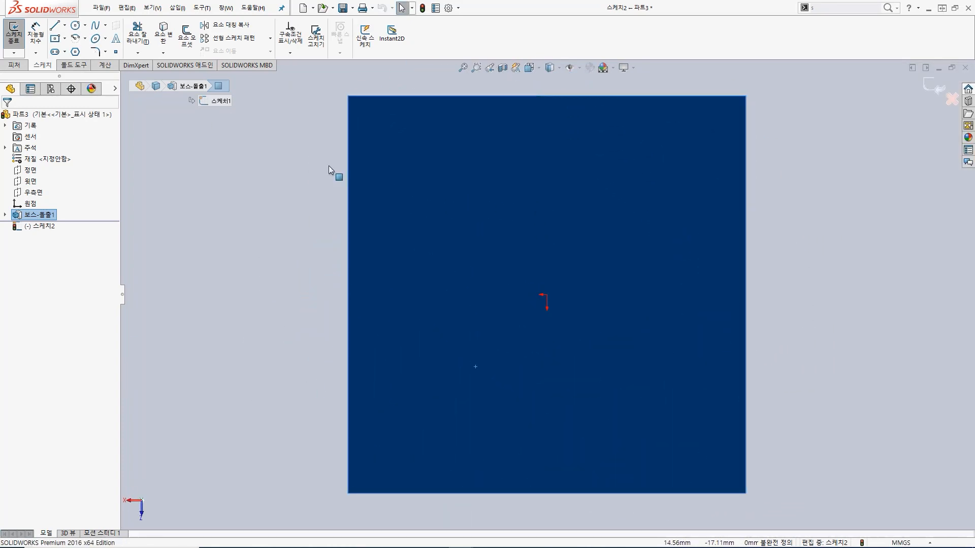
{"action": "left_click", "coordinate": [74, 26]}
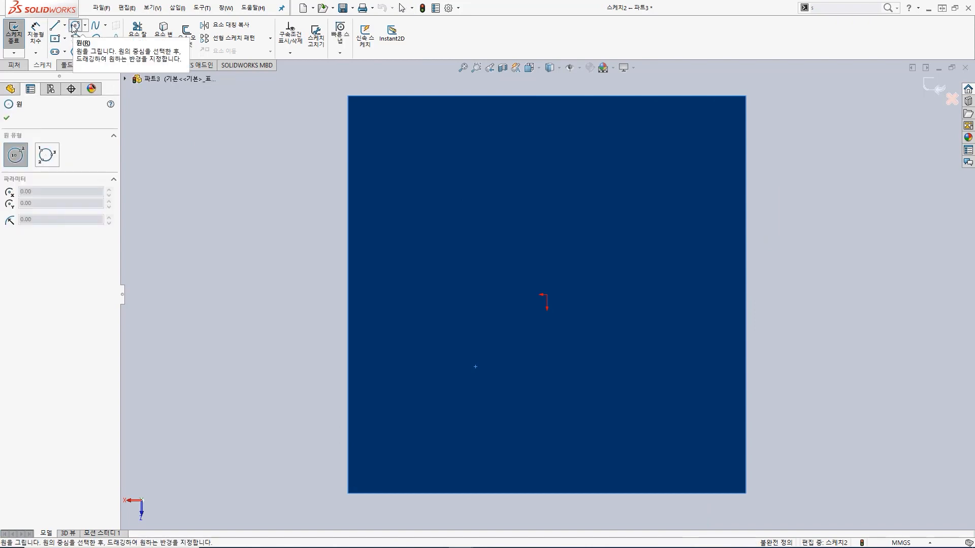
{"action": "left_click", "coordinate": [546, 295]}
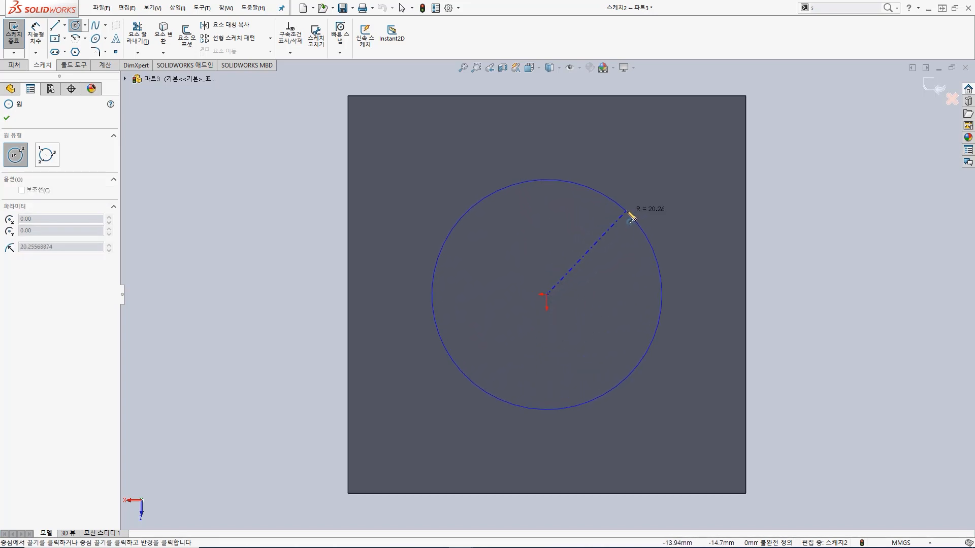
{"action": "left_click", "coordinate": [628, 214]}
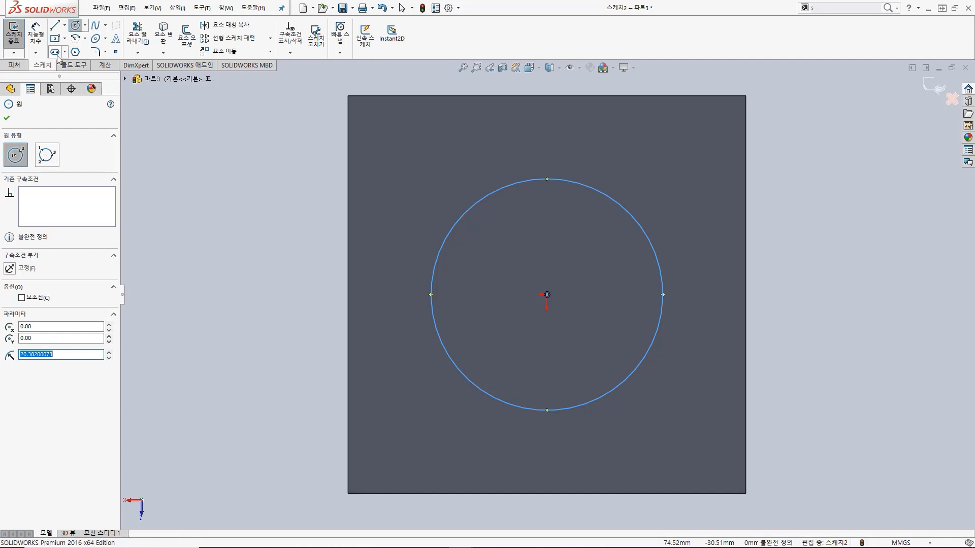
Step: Dimension the circle's diameter to 32 mm and finish the sketch
{"action": "key", "text": "s"}
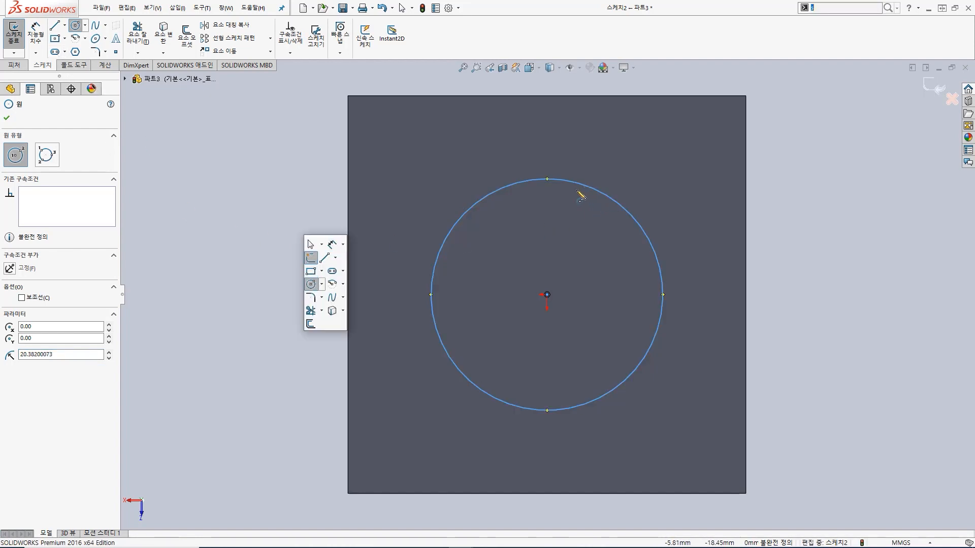
{"action": "left_click", "coordinate": [331, 245]}
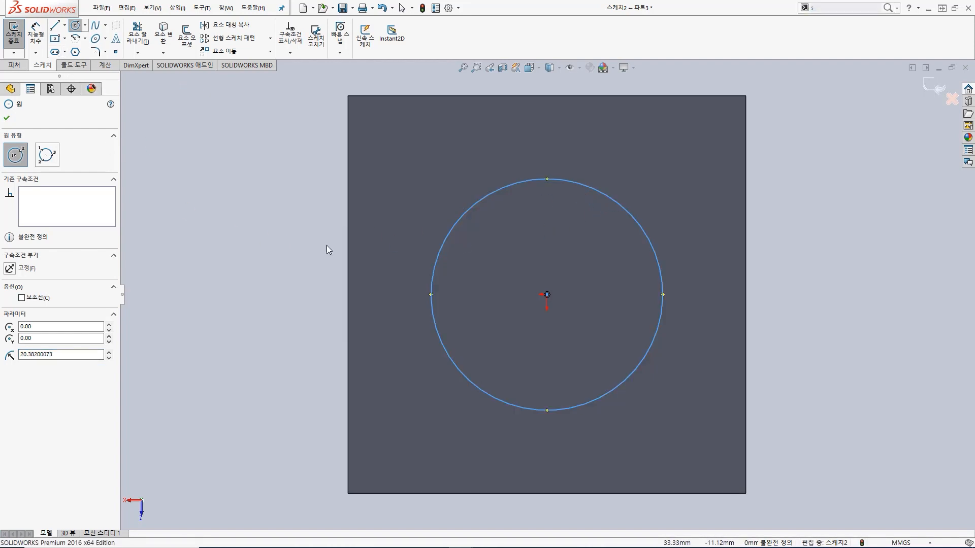
{"action": "left_click", "coordinate": [643, 227]}
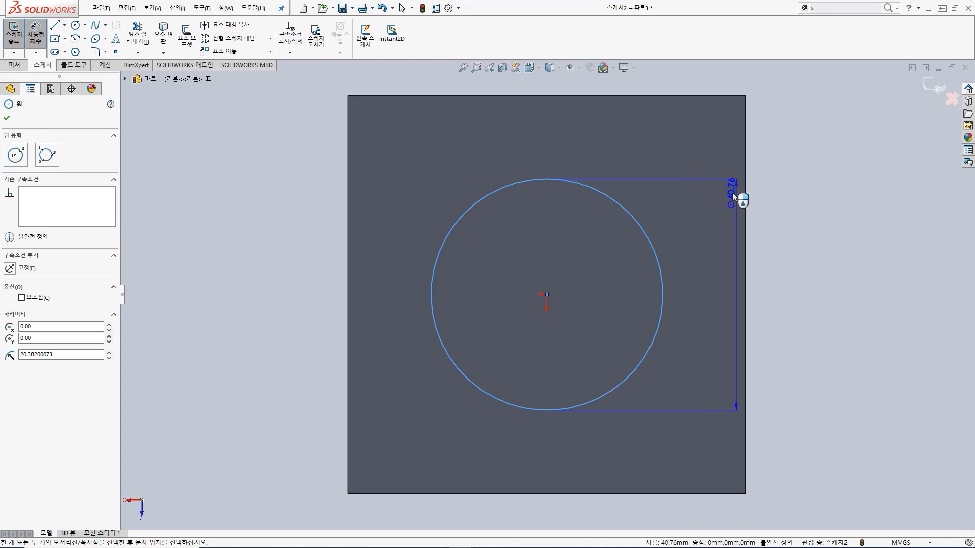
{"action": "left_click", "coordinate": [721, 196]}
{"action": "type", "text": "3"}
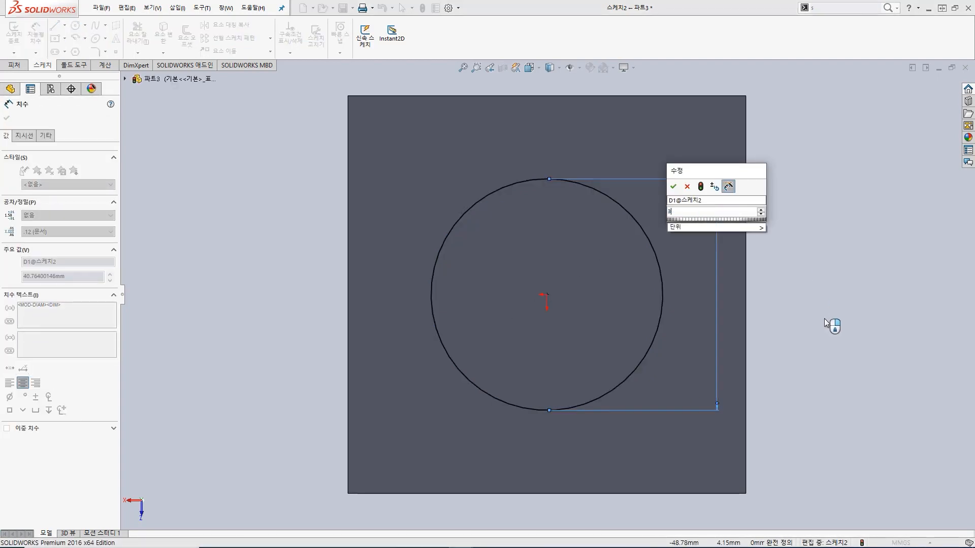
{"action": "type", "text": "2"}
{"action": "key", "text": "Return"}
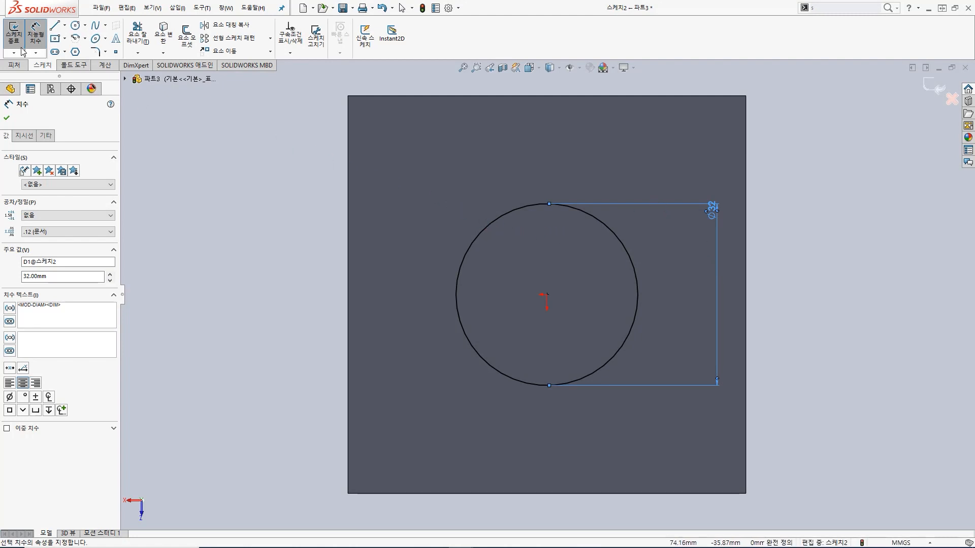
{"action": "key", "text": "e"}
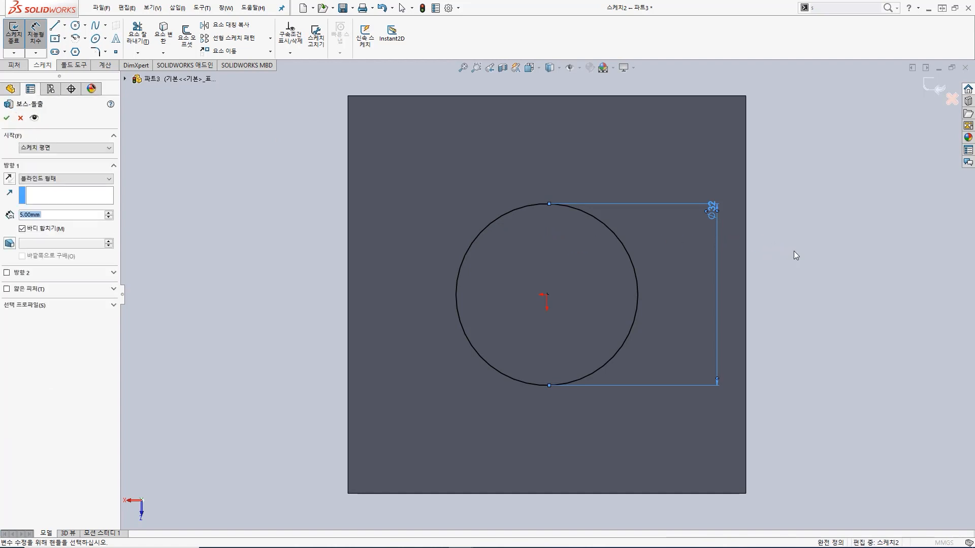
Step: Extrude the circle 100 mm outward from the plate as a merged cylinder
{"action": "middle_click_drag", "start_coordinate": [662, 431], "coordinate": [655, 268]}
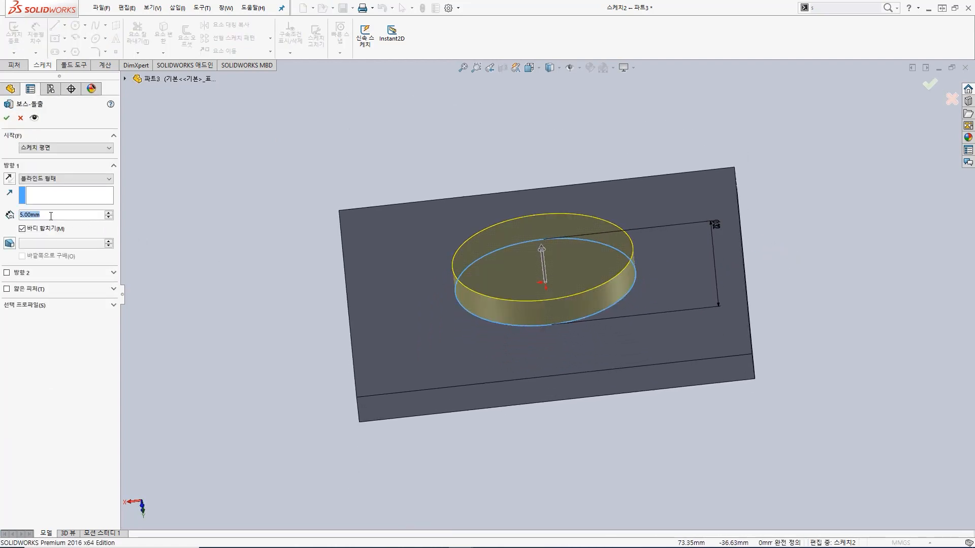
{"action": "type", "text": "100"}
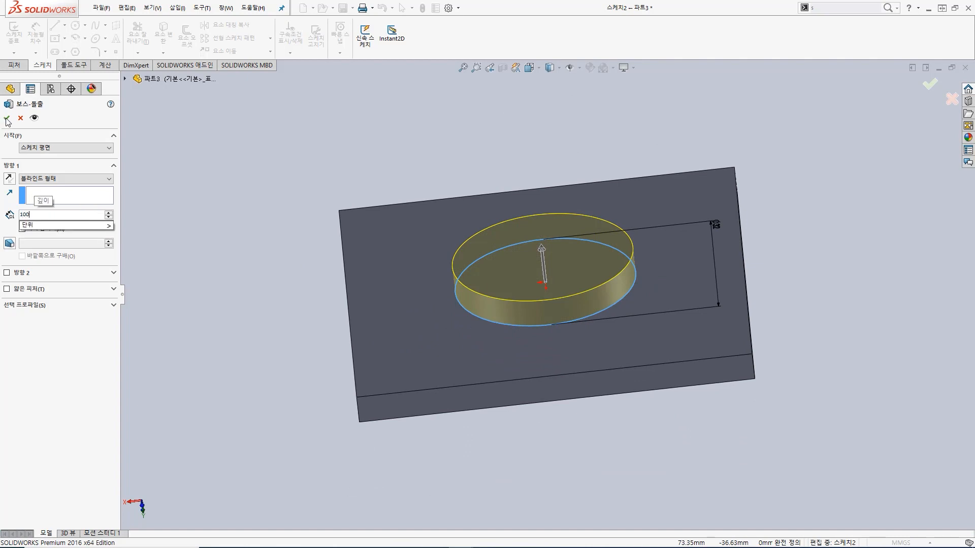
{"action": "key", "text": "Return"}
{"action": "scroll", "coordinate": [641, 321], "scroll_direction": "up", "scroll_amount": 5}
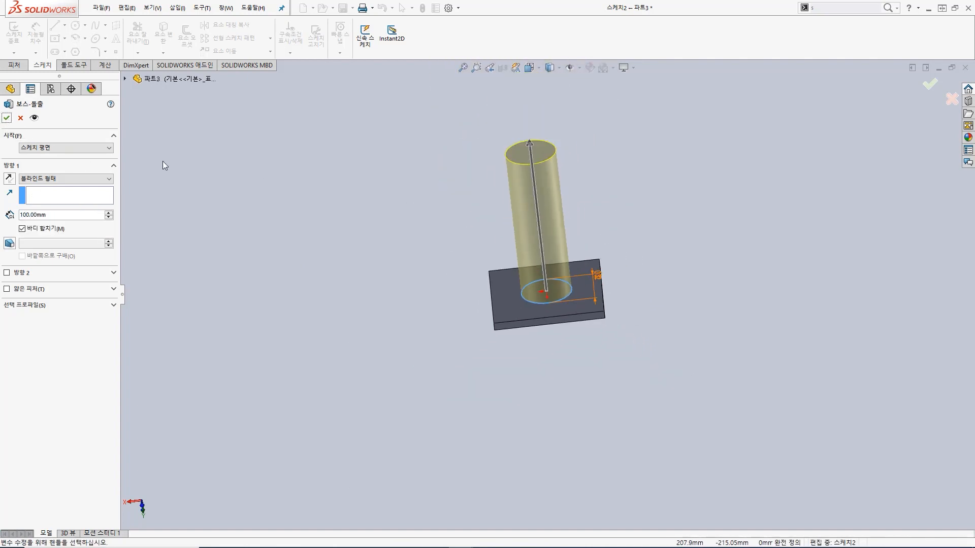
{"action": "left_click", "coordinate": [7, 118]}
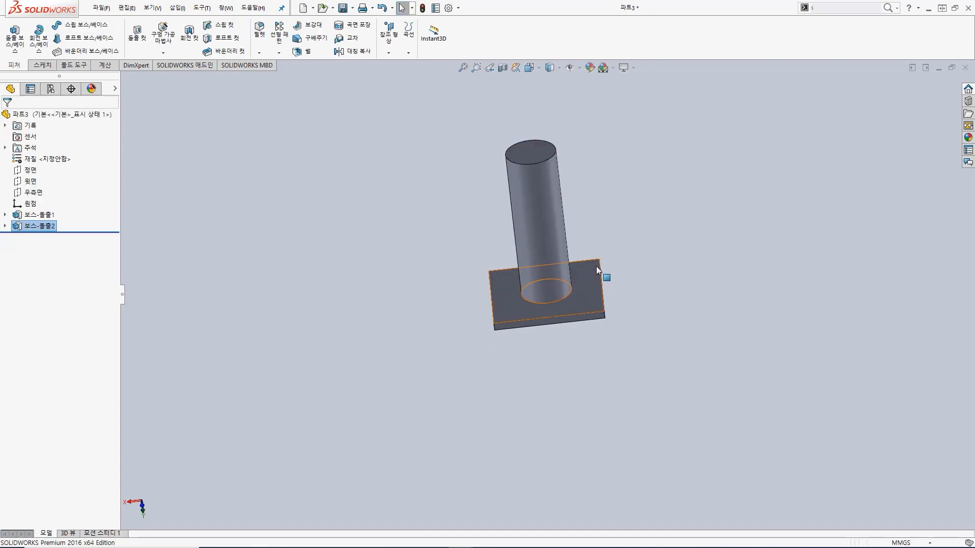
Step: Start a cut extrude sketch on the cylinder's free end face and draw a circle of about 13 mm radius from the origin
{"action": "mouse_move", "coordinate": [580, 216]}
{"action": "middle_mouse_down"}
{"action": "mouse_move", "coordinate": [573, 202]}
{"action": "mouse_move", "coordinate": [563, 223]}
{"action": "mouse_move", "coordinate": [579, 167]}
{"action": "mouse_move", "coordinate": [603, 142]}
{"action": "mouse_move", "coordinate": [589, 161]}
{"action": "mouse_move", "coordinate": [585, 212]}
{"action": "middle_mouse_up"}
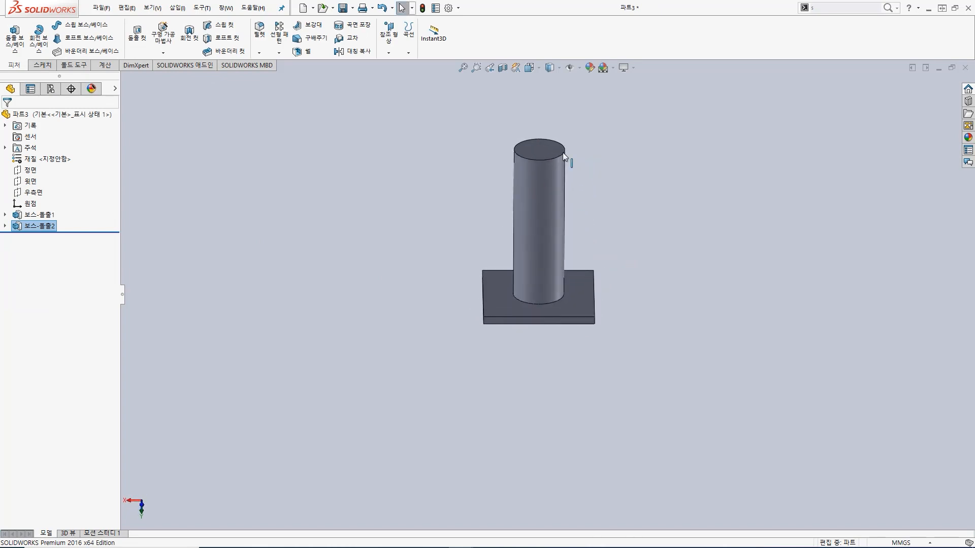
{"action": "middle_click_drag", "start_coordinate": [566, 135], "coordinate": [547, 273]}
{"action": "left_click", "coordinate": [534, 232]}
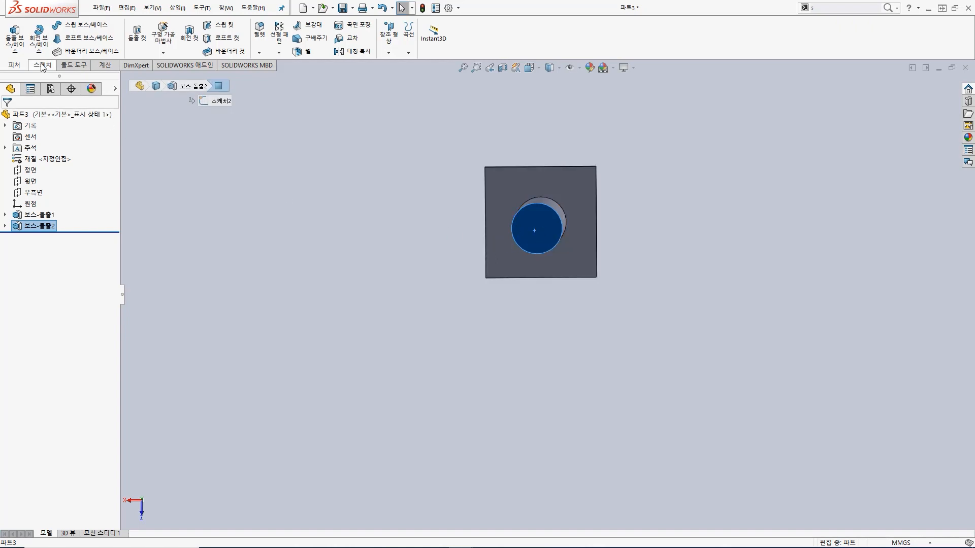
{"action": "left_click", "coordinate": [138, 37]}
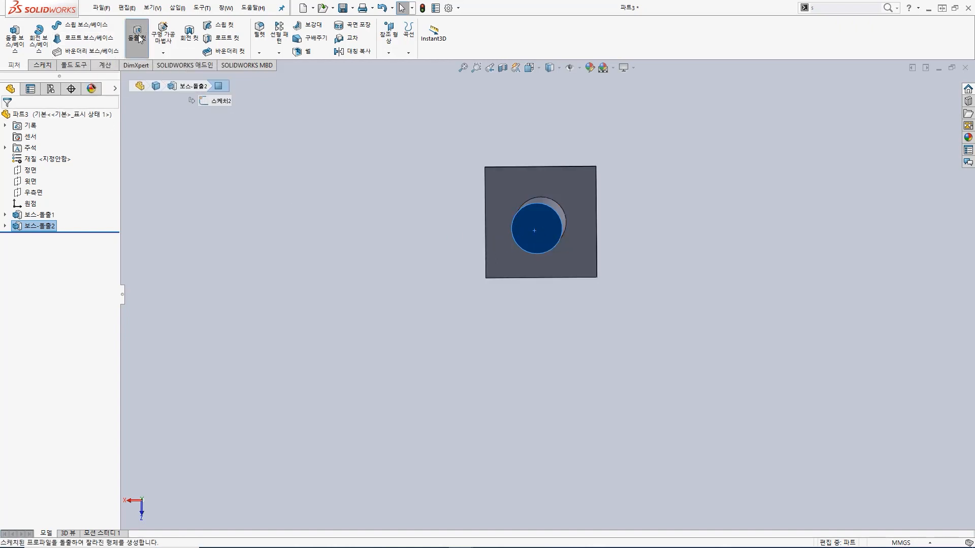
{"action": "left_click", "coordinate": [540, 70]}
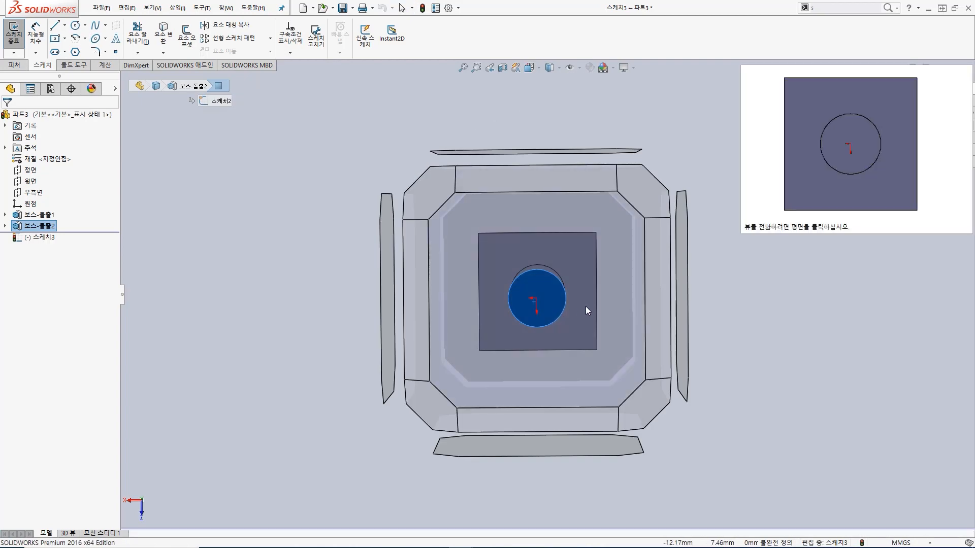
{"action": "left_click", "coordinate": [606, 298]}
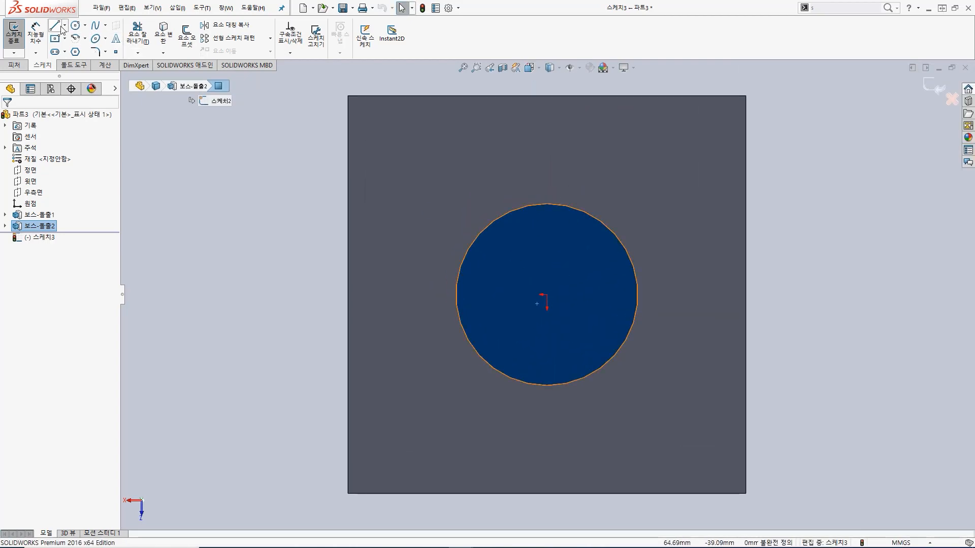
{"action": "left_click", "coordinate": [76, 26]}
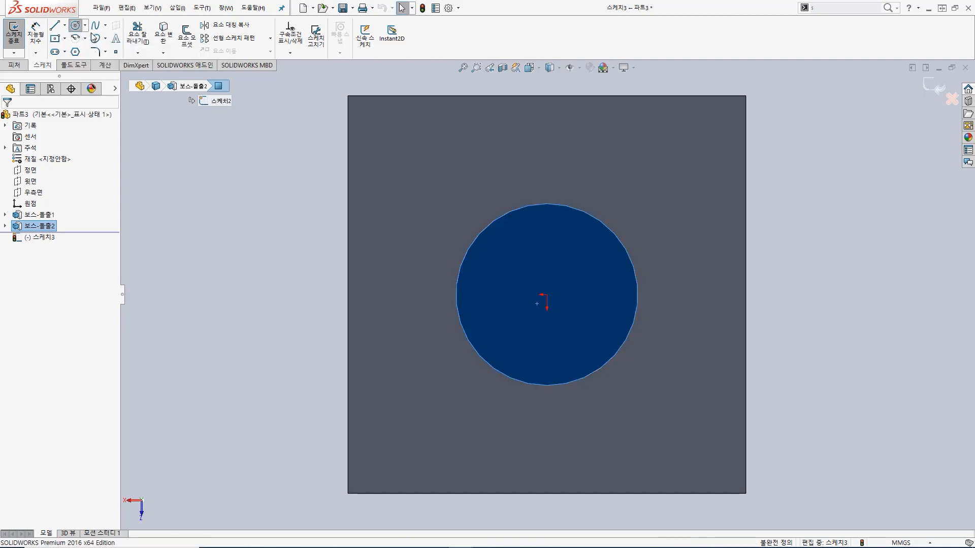
{"action": "left_click", "coordinate": [547, 295]}
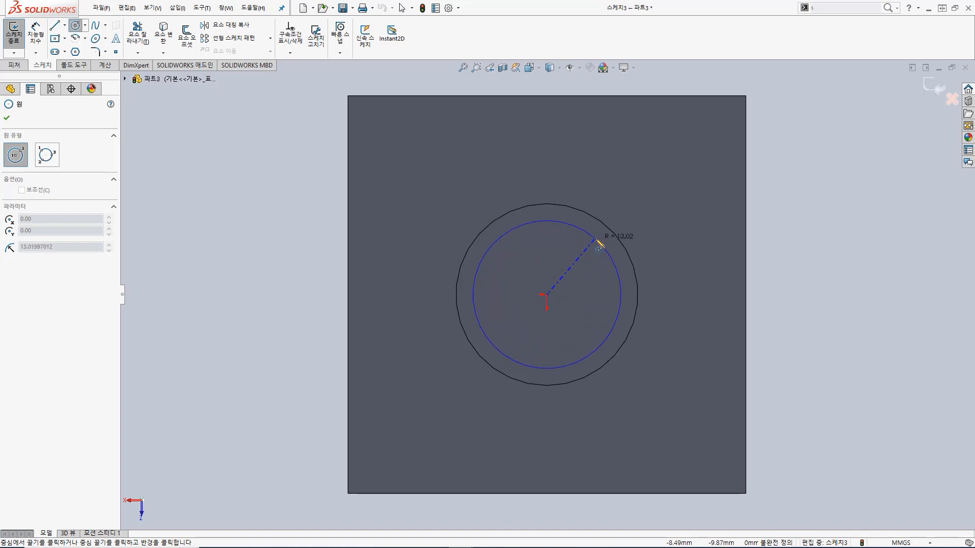
{"action": "left_click", "coordinate": [600, 245]}
Step: Dimension the inner circle's diameter to 30 mm and finish the cut sketch
{"action": "key", "text": "s"}
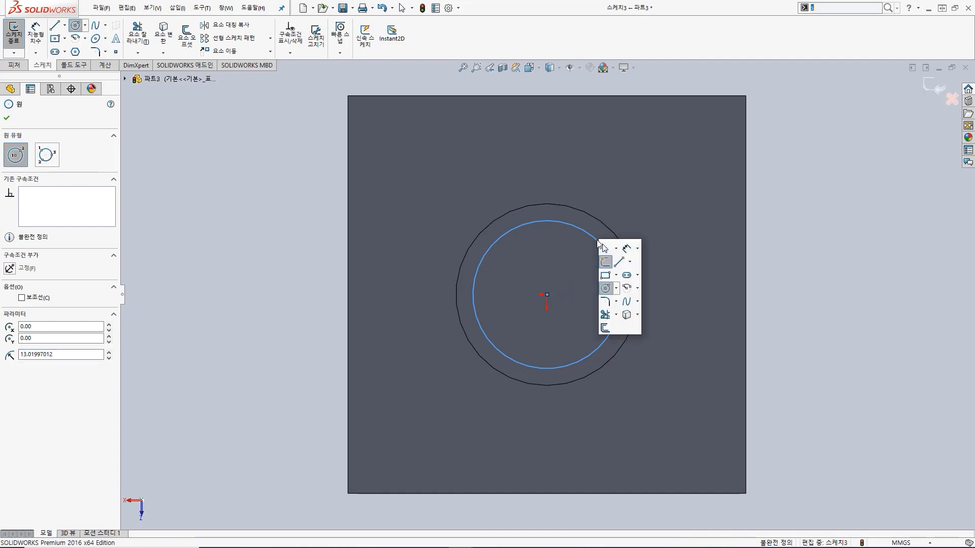
{"action": "left_click", "coordinate": [626, 249]}
{"action": "left_click", "coordinate": [606, 250]}
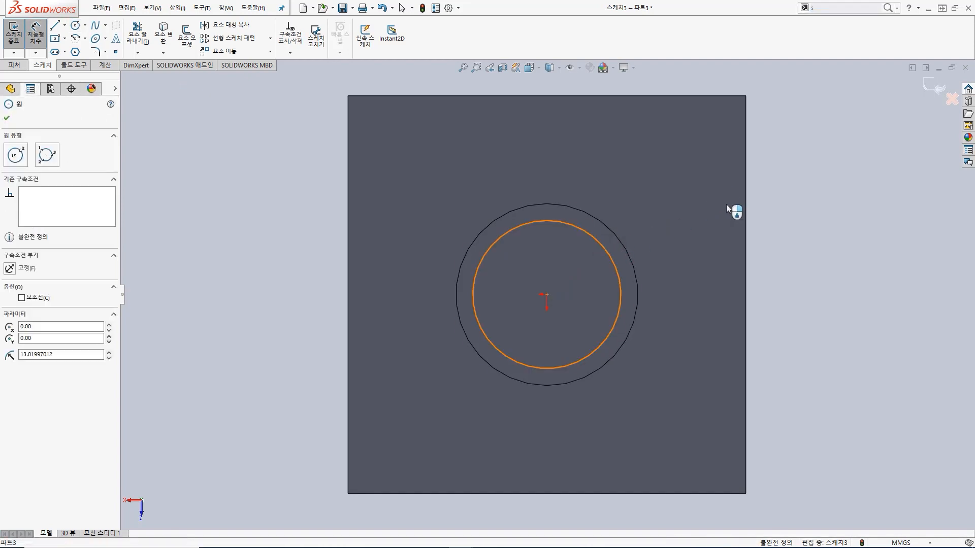
{"action": "left_click", "coordinate": [834, 213]}
{"action": "type", "text": "30"}
{"action": "key", "text": "Return"}
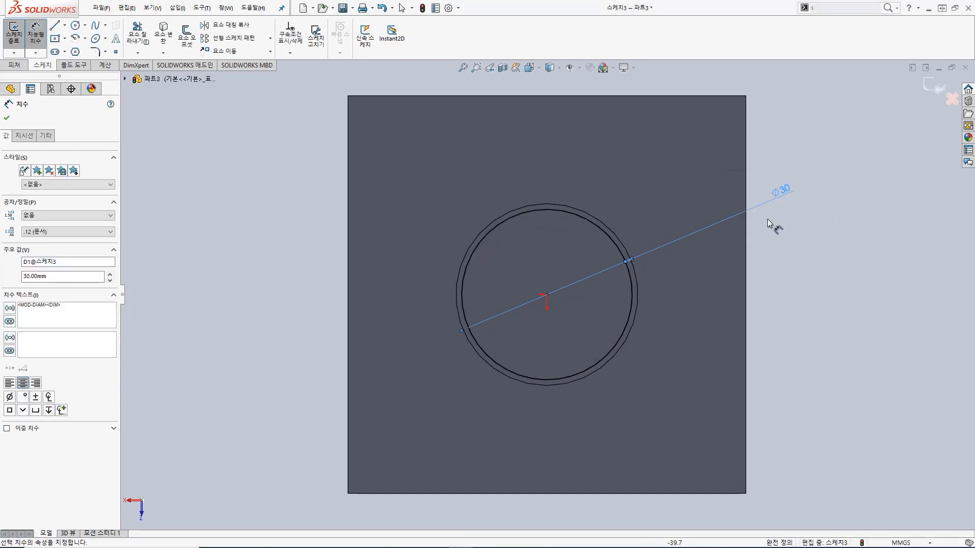
{"action": "left_click", "coordinate": [18, 39]}
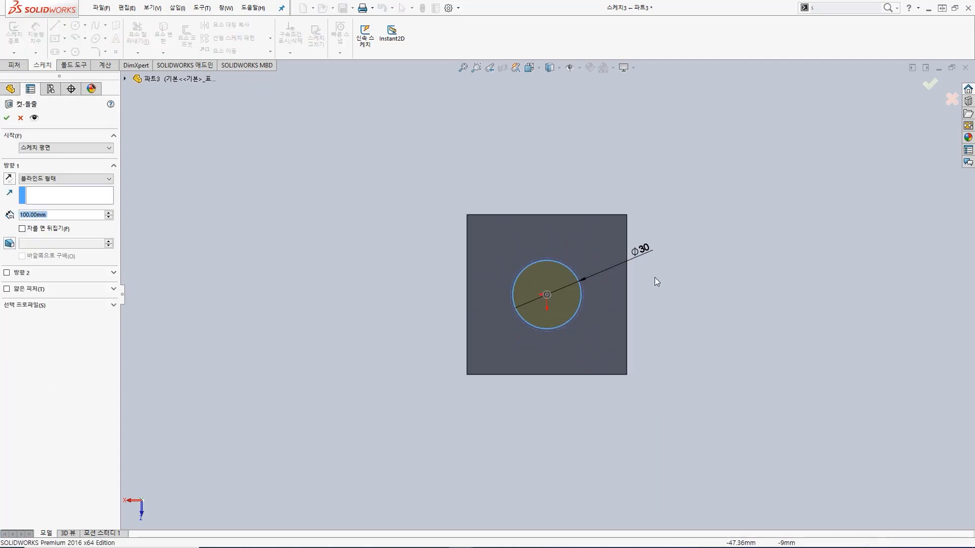
Step: Set the end condition of the bore's cut extrude to Through All (관통)
{"action": "mouse_move", "coordinate": [599, 290]}
{"action": "middle_mouse_down"}
{"action": "mouse_move", "coordinate": [540, 301]}
{"action": "mouse_move", "coordinate": [536, 286]}
{"action": "middle_mouse_up"}
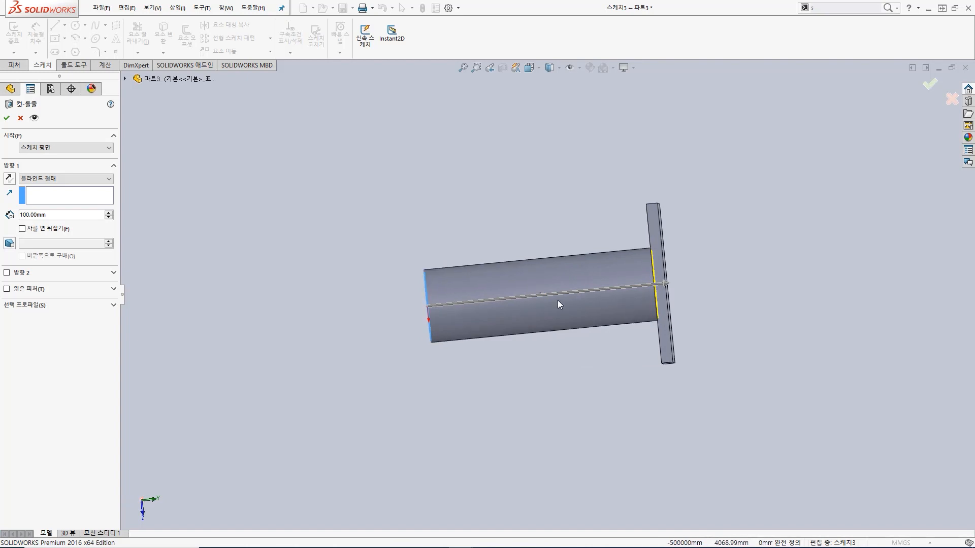
{"action": "middle_click_drag", "start_coordinate": [714, 289], "coordinate": [611, 287]}
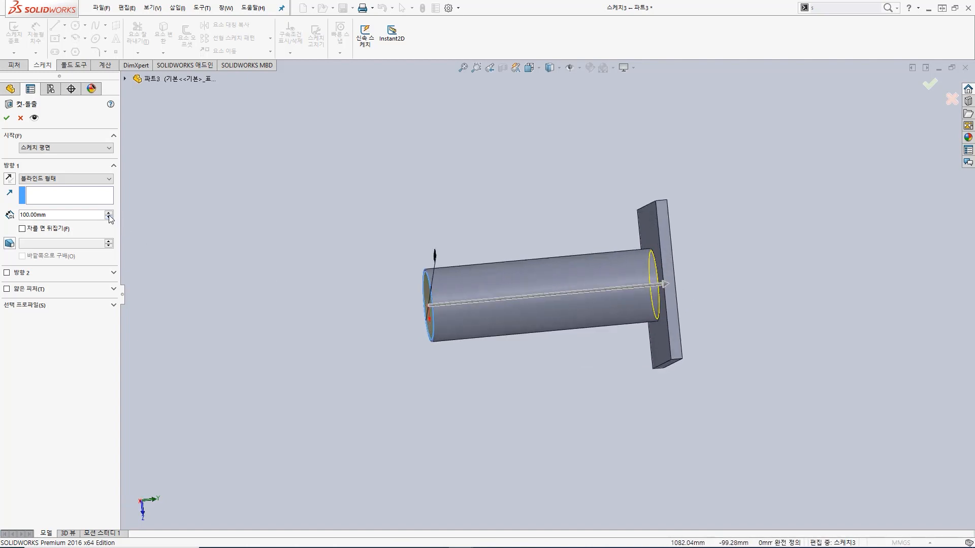
{"action": "left_click", "coordinate": [65, 176]}
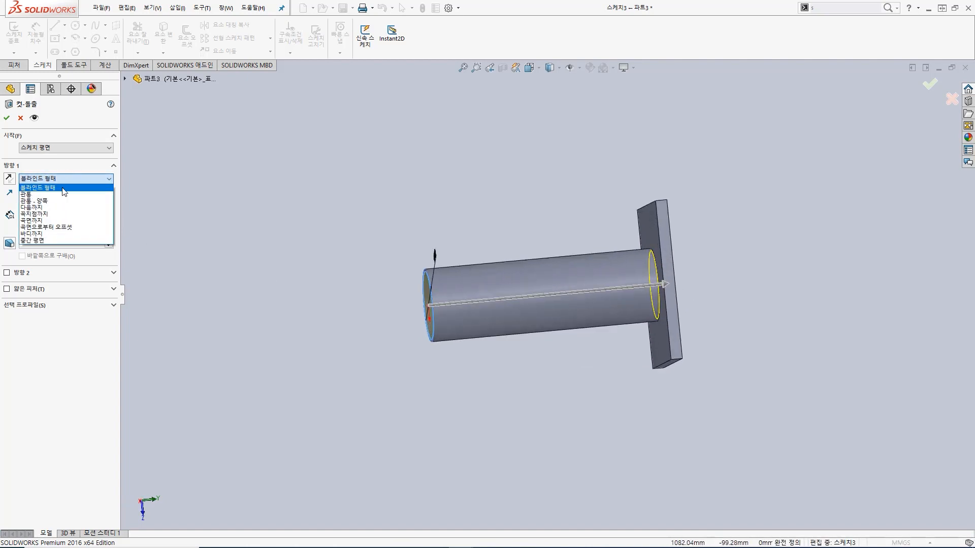
{"action": "left_click", "coordinate": [64, 195]}
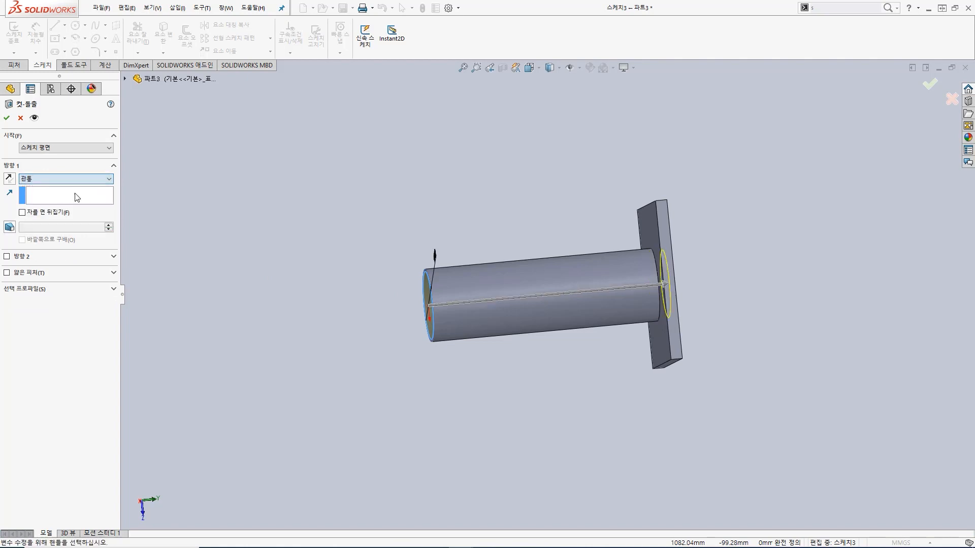
{"action": "middle_click_drag", "start_coordinate": [723, 289], "coordinate": [741, 282]}
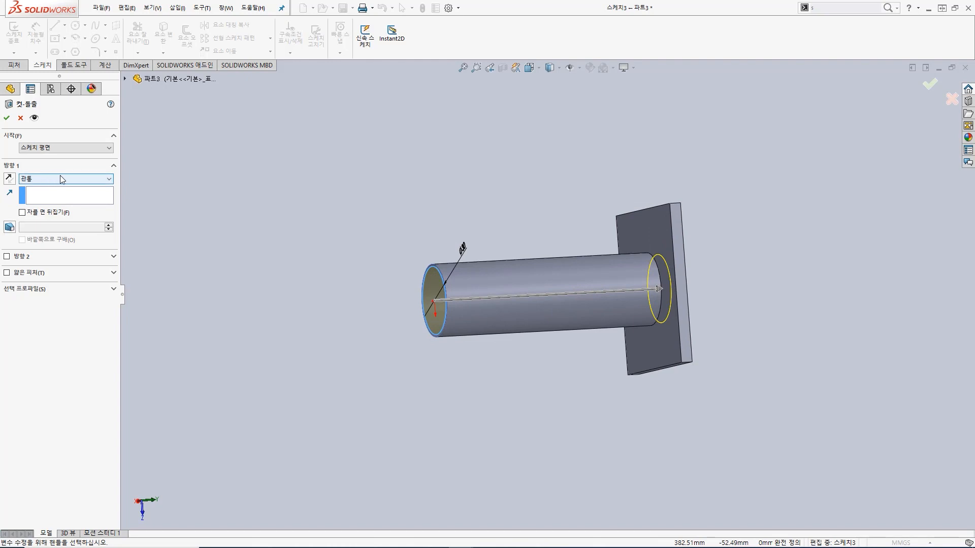
Step: Cut the circle through the cylinder with the Up To Surface (곡면까지) end condition, ending at the square plate's outer face
{"action": "left_click", "coordinate": [85, 179]}
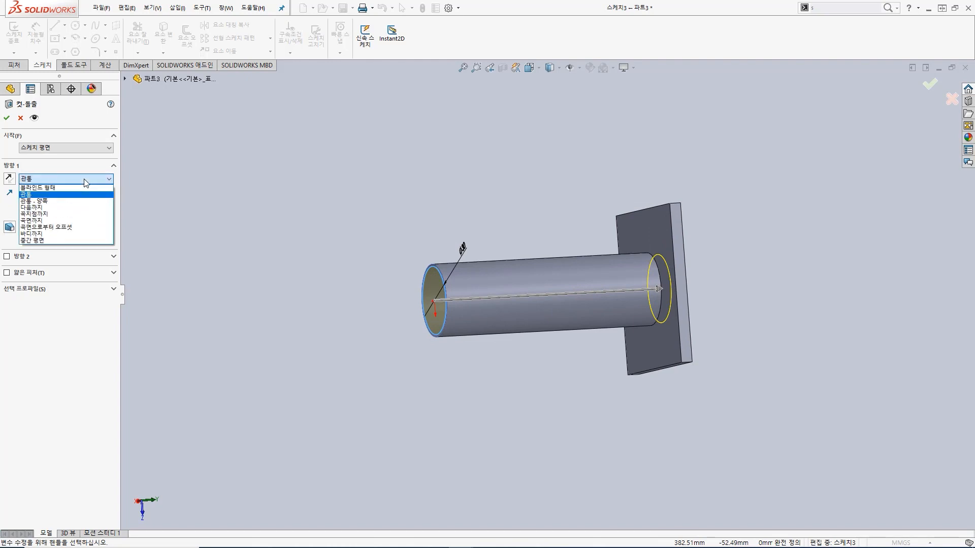
{"action": "left_click", "coordinate": [80, 222]}
{"action": "middle_click_drag", "start_coordinate": [742, 263], "coordinate": [645, 255]}
{"action": "left_click", "coordinate": [647, 253]}
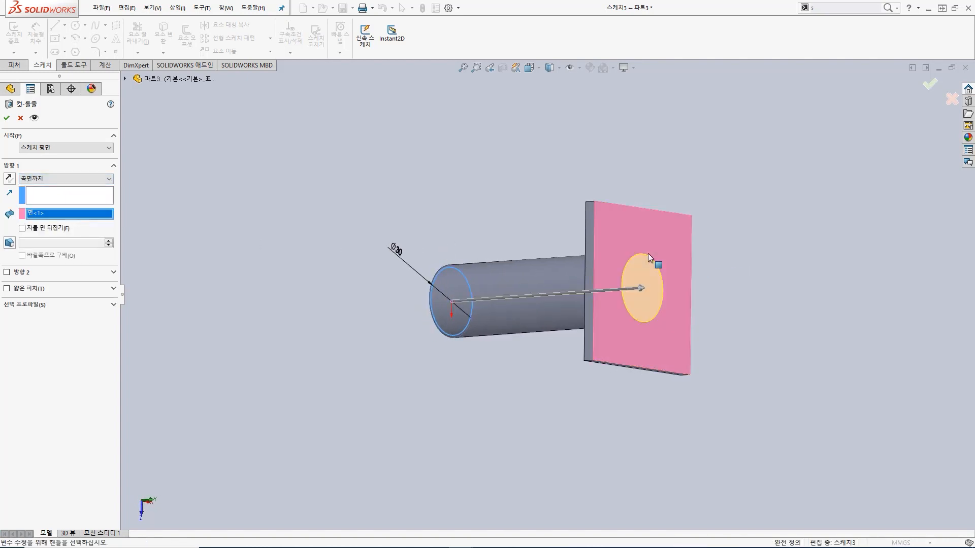
{"action": "middle_click_drag", "start_coordinate": [337, 230], "coordinate": [452, 235]}
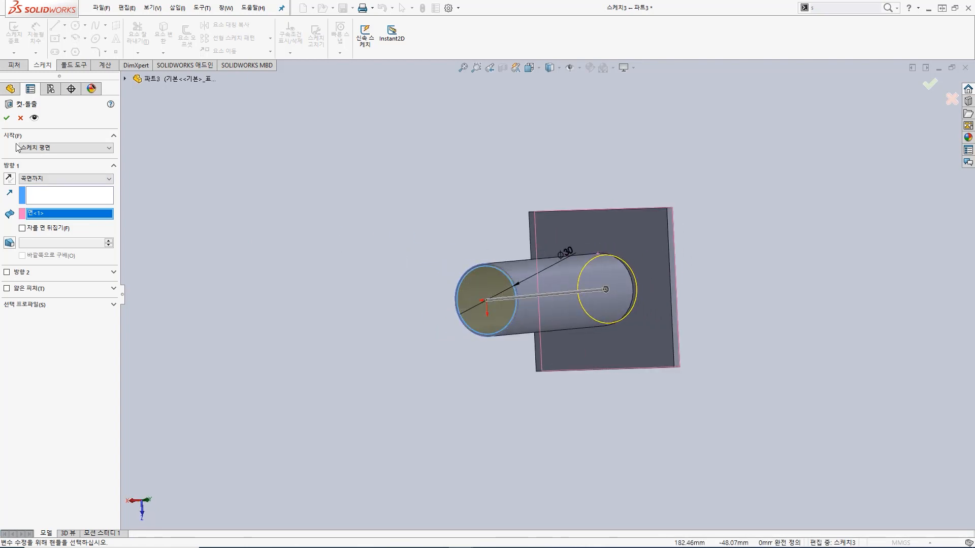
{"action": "left_click", "coordinate": [8, 120]}
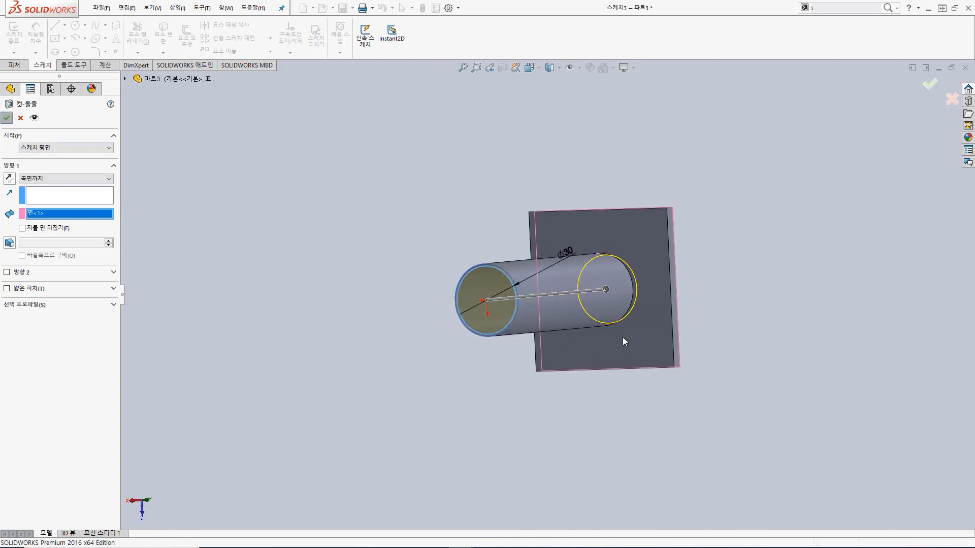
{"action": "middle_click_drag", "start_coordinate": [555, 325], "coordinate": [459, 376]}
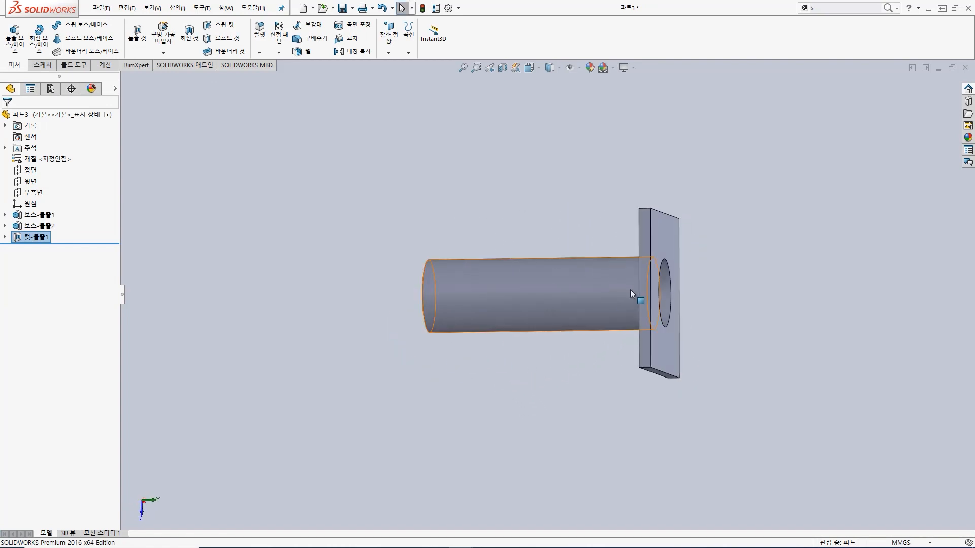
{"action": "middle_click_drag", "start_coordinate": [583, 231], "coordinate": [570, 252]}
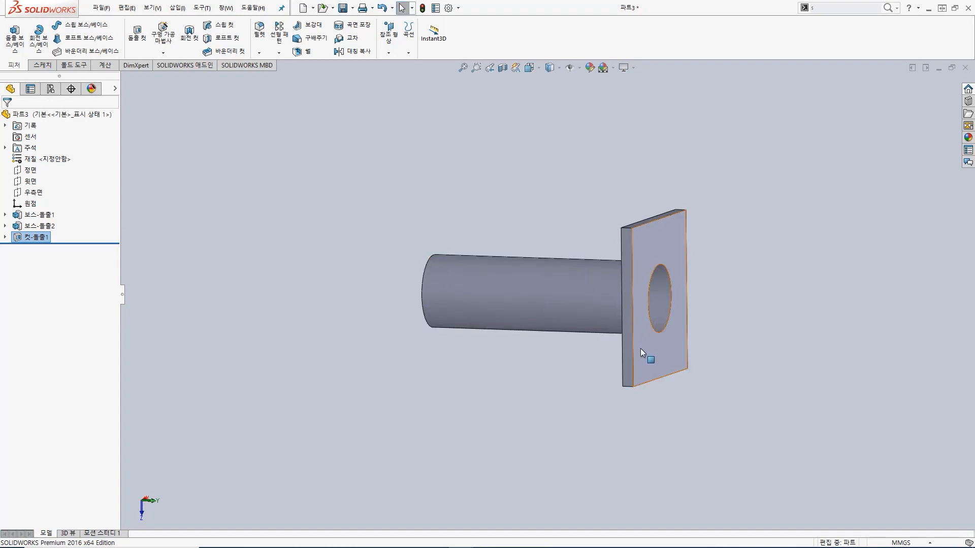
{"action": "middle_click_drag", "start_coordinate": [487, 348], "coordinate": [513, 372]}
{"action": "middle_click_drag", "start_coordinate": [607, 331], "coordinate": [598, 359]}
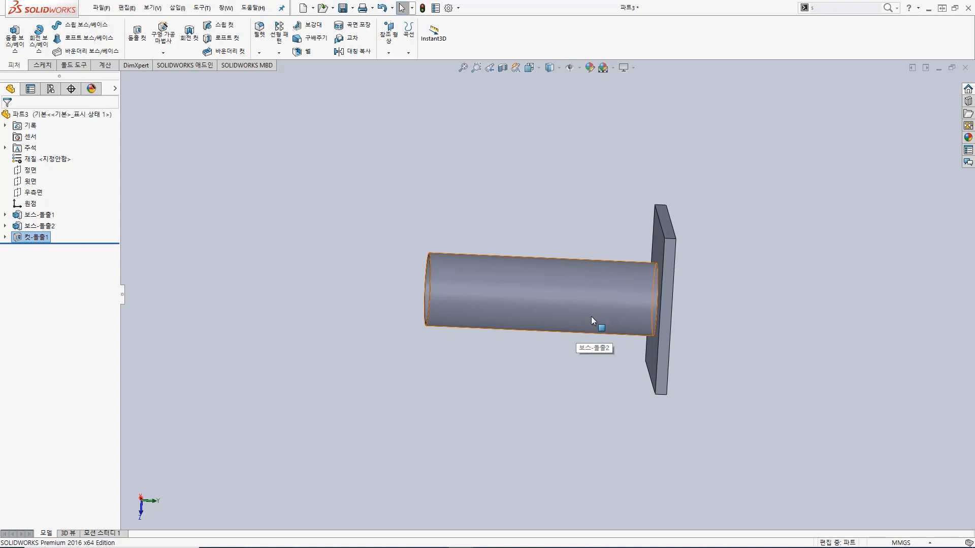
{"action": "middle_click_drag", "start_coordinate": [728, 296], "coordinate": [812, 277]}
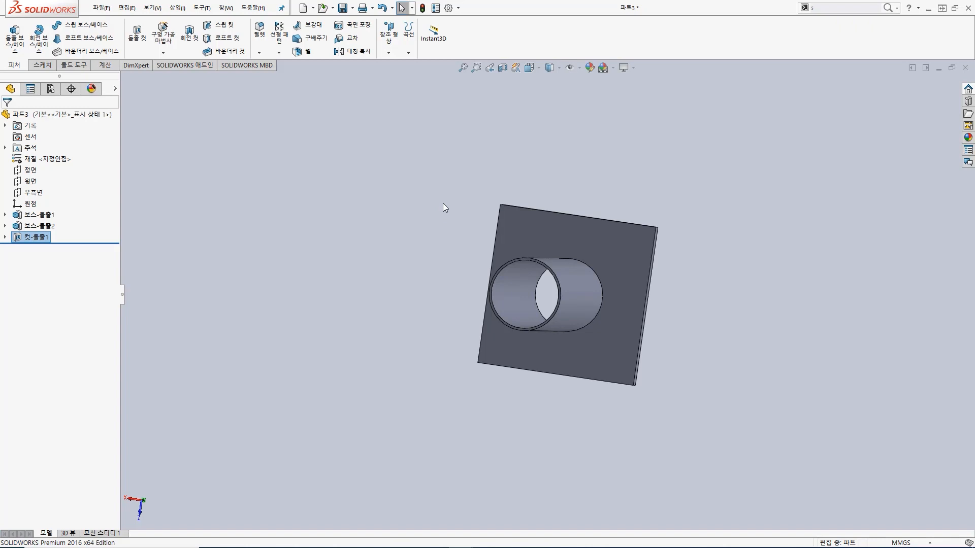
Step: Save the cylinder part as P2 in the SolidWorks 강의 folder
{"action": "left_click", "coordinate": [352, 8]}
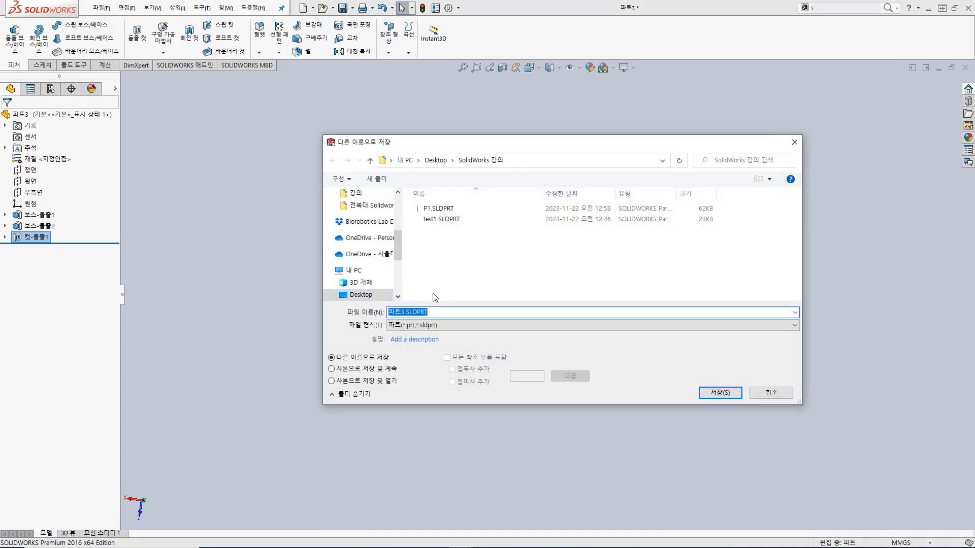
{"action": "type", "text": "P2"}
{"action": "key", "text": "Return"}
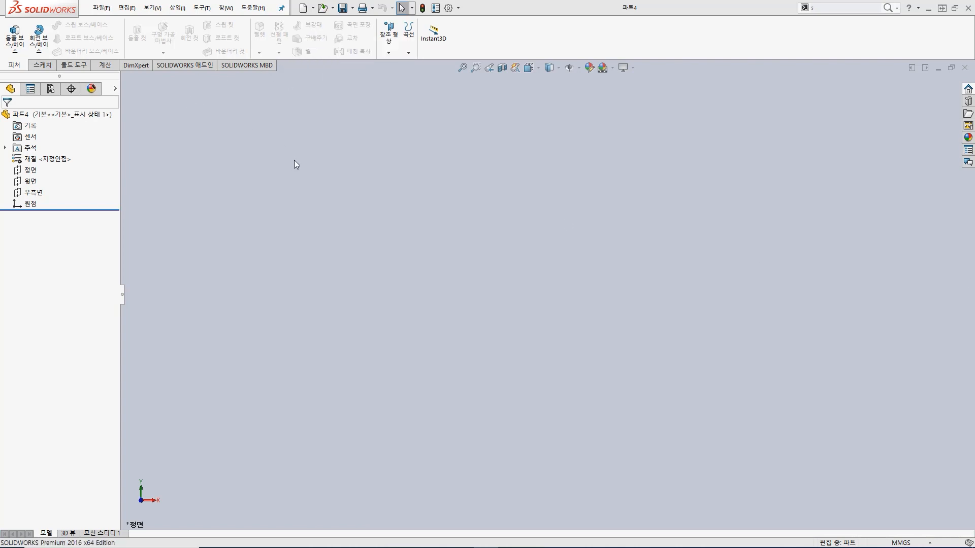
Step: Start a boss extrude sketch on the top plane and draw a centre rectangle of about 109 by 99 mm from the origin
{"action": "left_click", "coordinate": [15, 39]}
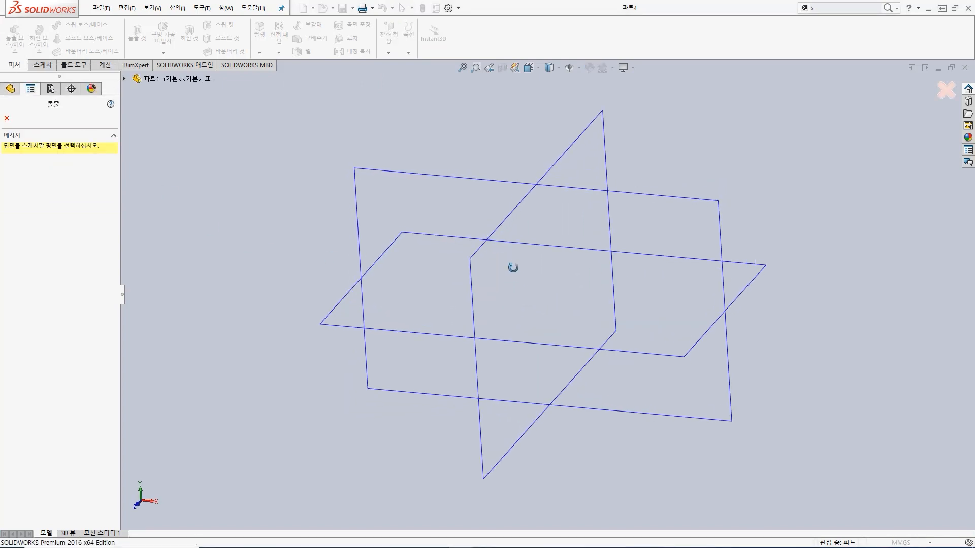
{"action": "left_click", "coordinate": [368, 312]}
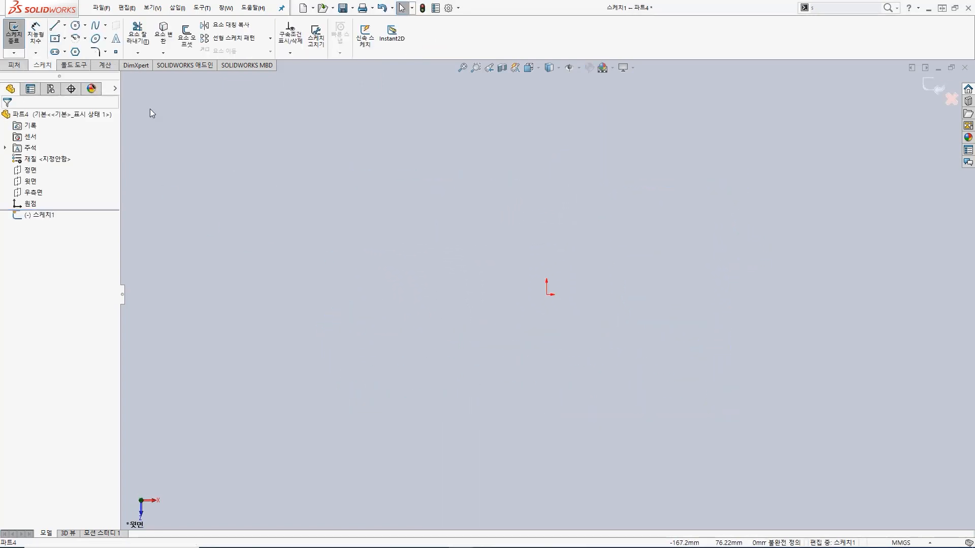
{"action": "left_click", "coordinate": [56, 39]}
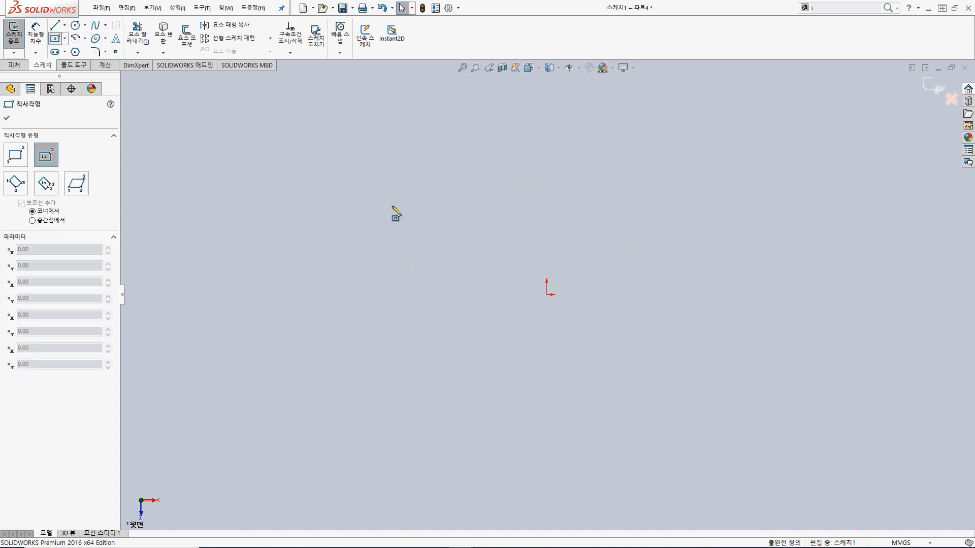
{"action": "left_click", "coordinate": [547, 294]}
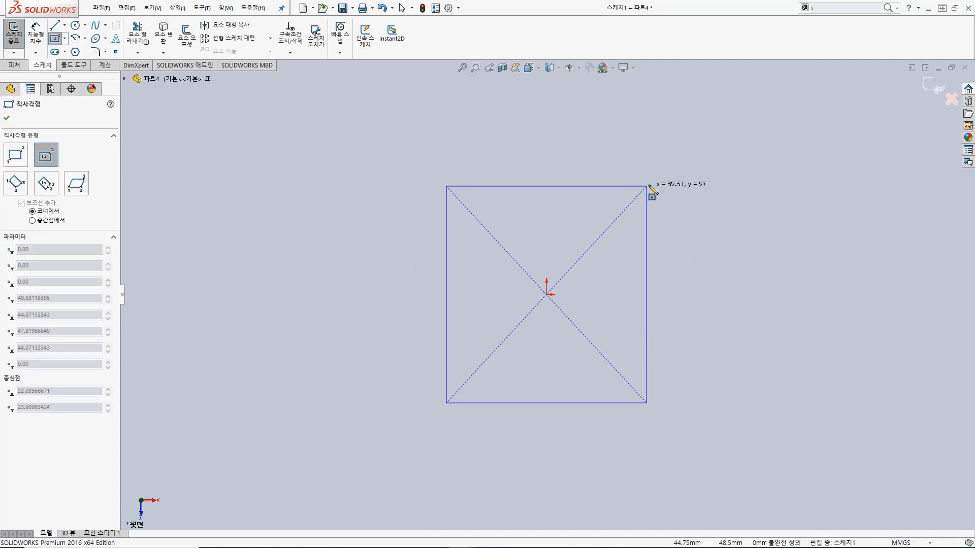
{"action": "left_click", "coordinate": [669, 184]}
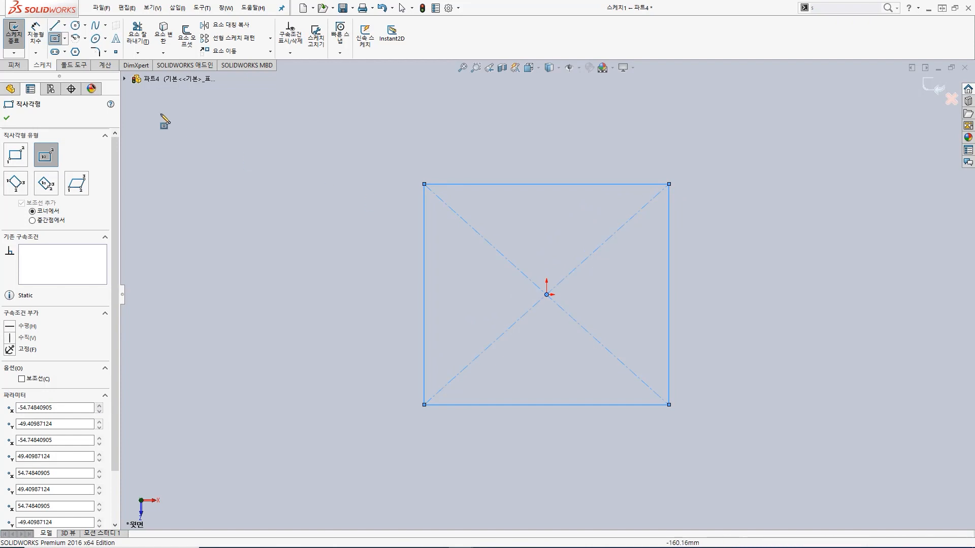
{"action": "left_click", "coordinate": [567, 184]}
{"action": "key", "text": "Escape"}
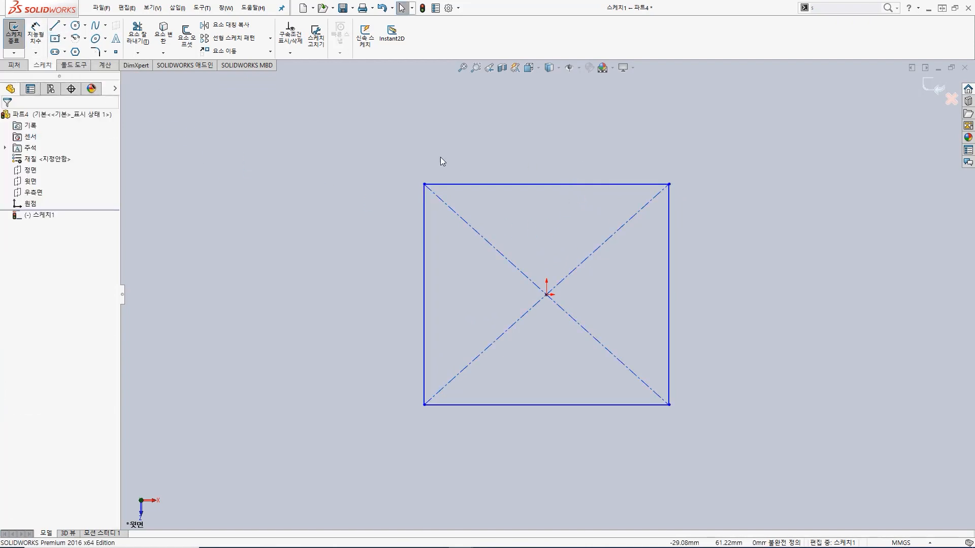
Step: Dimension the rectangle's width and height to 70 mm each and finish the sketch
{"action": "key", "text": "s"}
{"action": "left_click", "coordinate": [525, 177]}
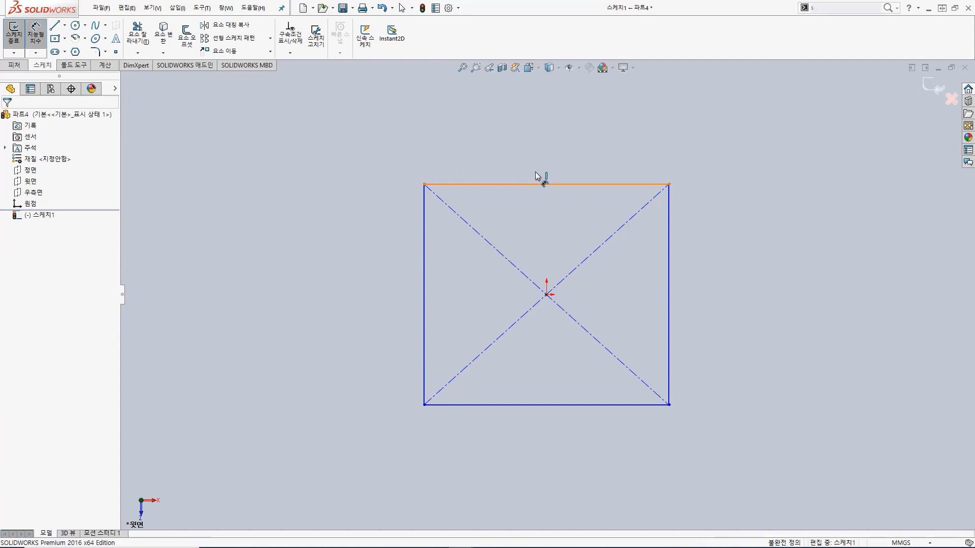
{"action": "left_click", "coordinate": [534, 184]}
{"action": "left_click", "coordinate": [540, 172]}
{"action": "type", "text": "70"}
{"action": "key", "text": "Return"}
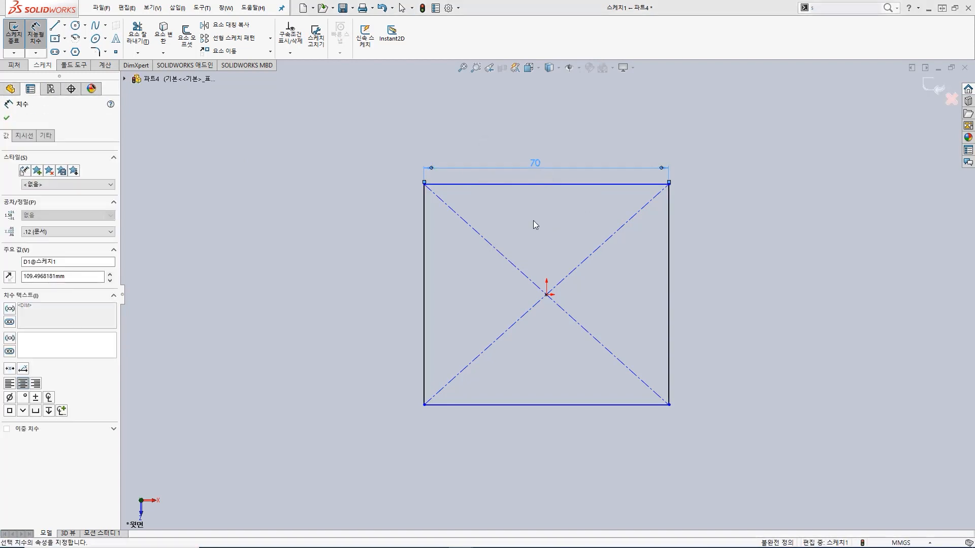
{"action": "left_click", "coordinate": [669, 267]}
{"action": "left_click", "coordinate": [711, 263]}
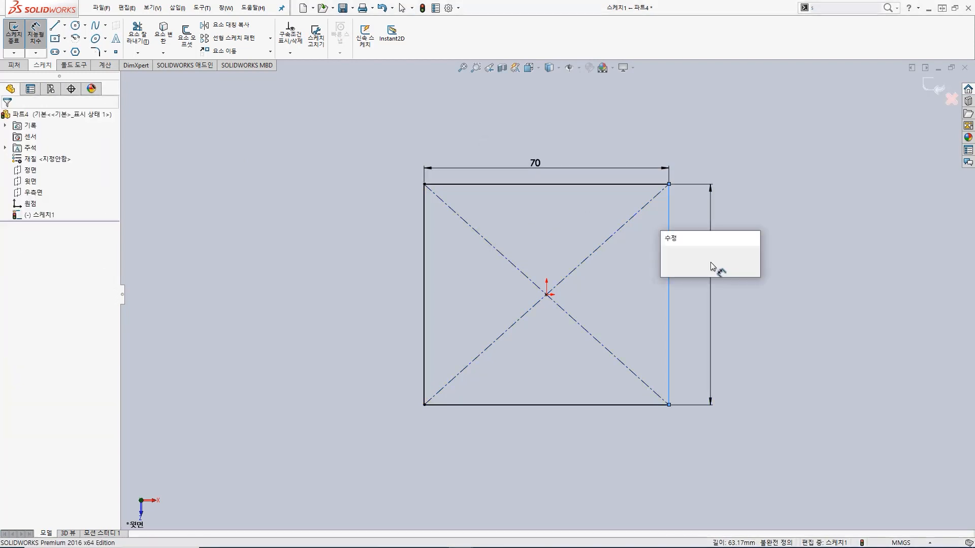
{"action": "type", "text": "60"}
{"action": "key", "text": "Return"}
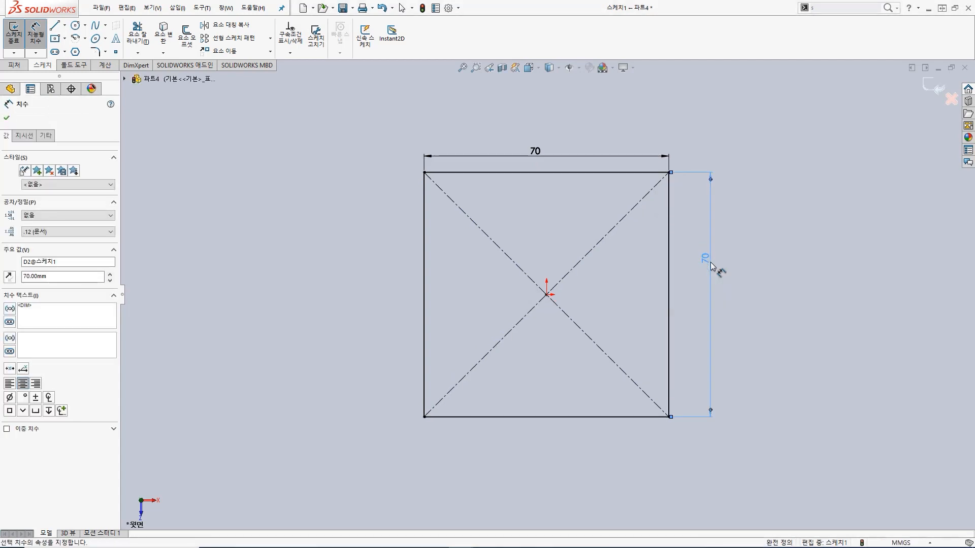
{"action": "left_click", "coordinate": [14, 38]}
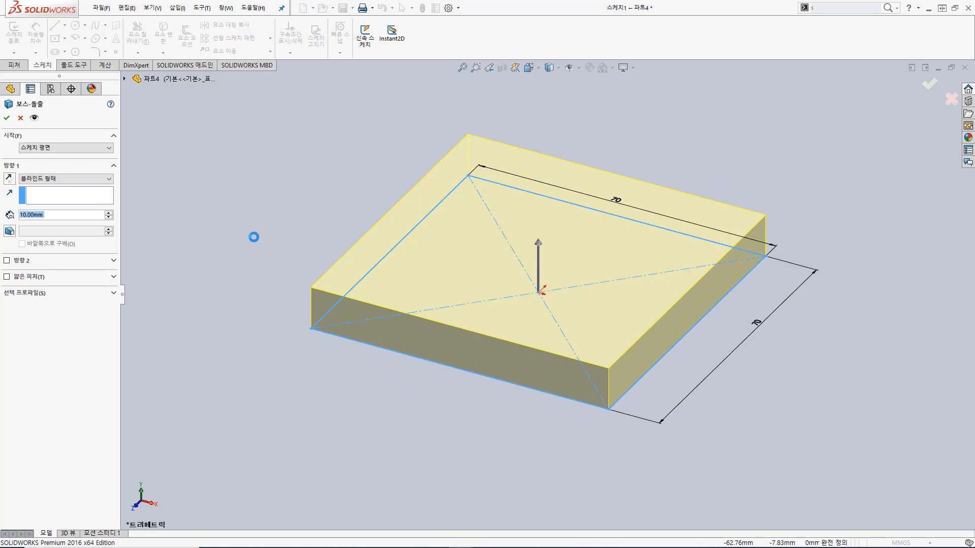
Step: Extrude the square sketch 5 mm upward as a plate
{"action": "type", "text": "5"}
{"action": "key", "text": "Return"}
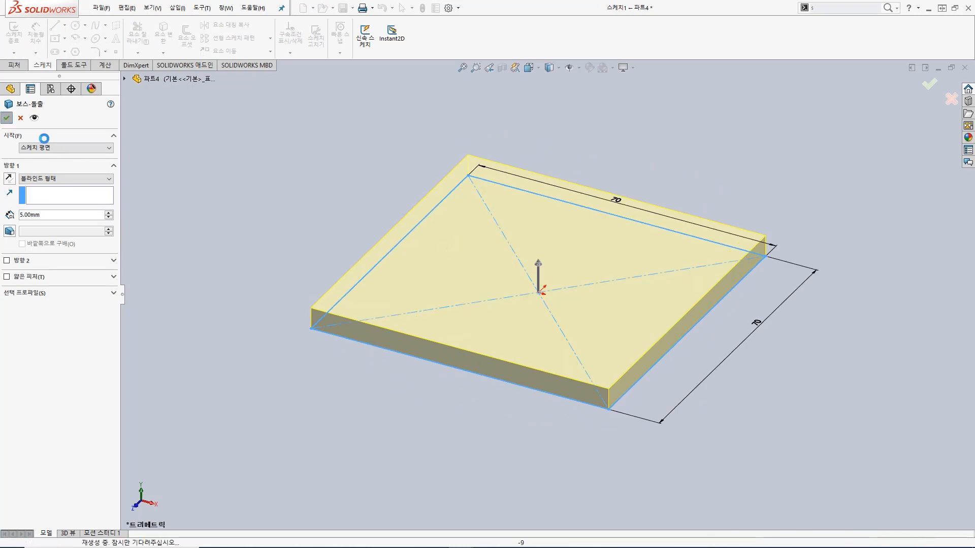
{"action": "left_click", "coordinate": [6, 118]}
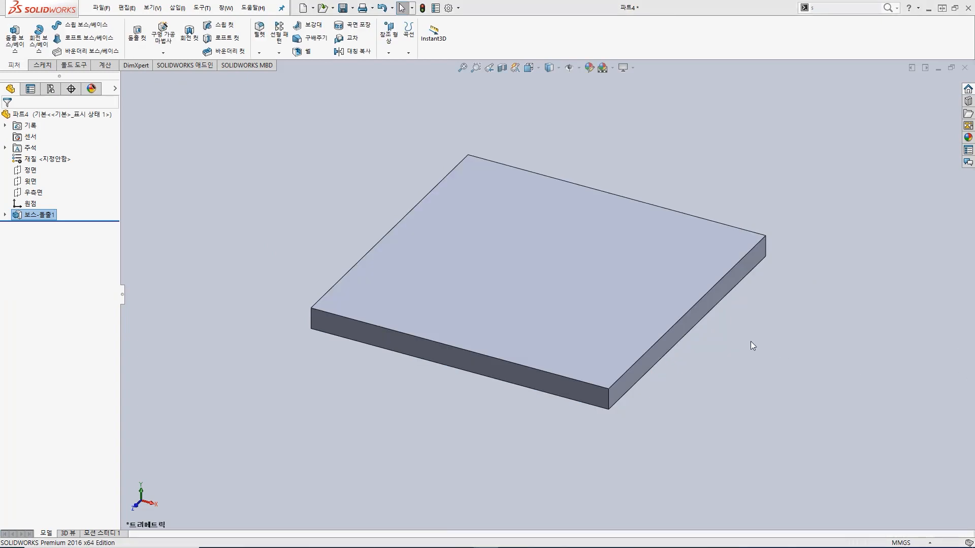
Step: Start a boss extrude sketch on the plate's top face and draw a centre rectangle of about 17 by 7 mm from the origin
{"action": "left_click", "coordinate": [501, 280]}
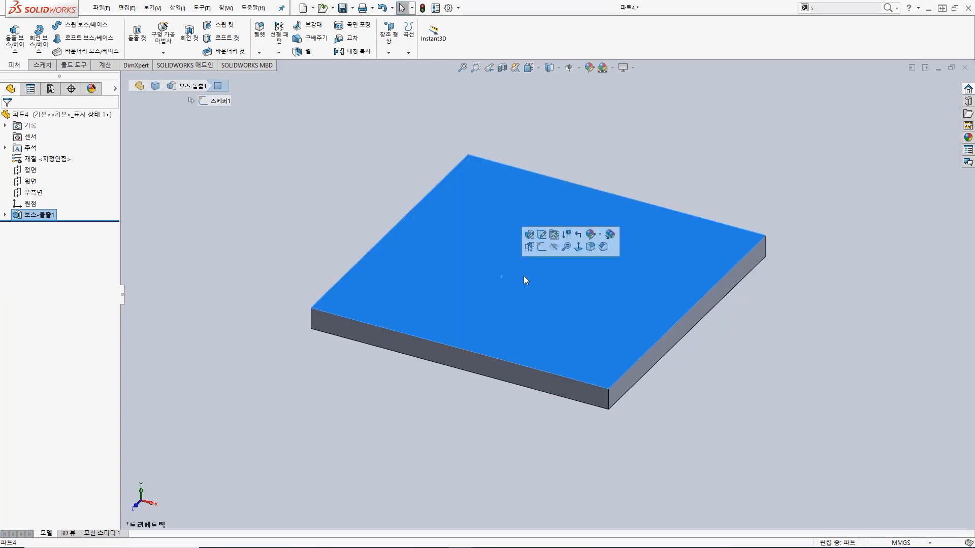
{"action": "left_click", "coordinate": [17, 49]}
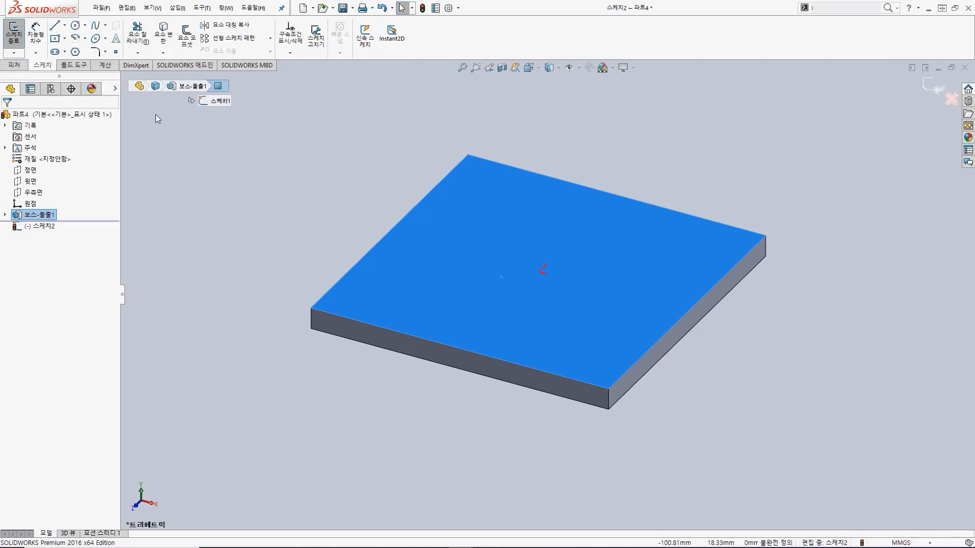
{"action": "left_click", "coordinate": [530, 67]}
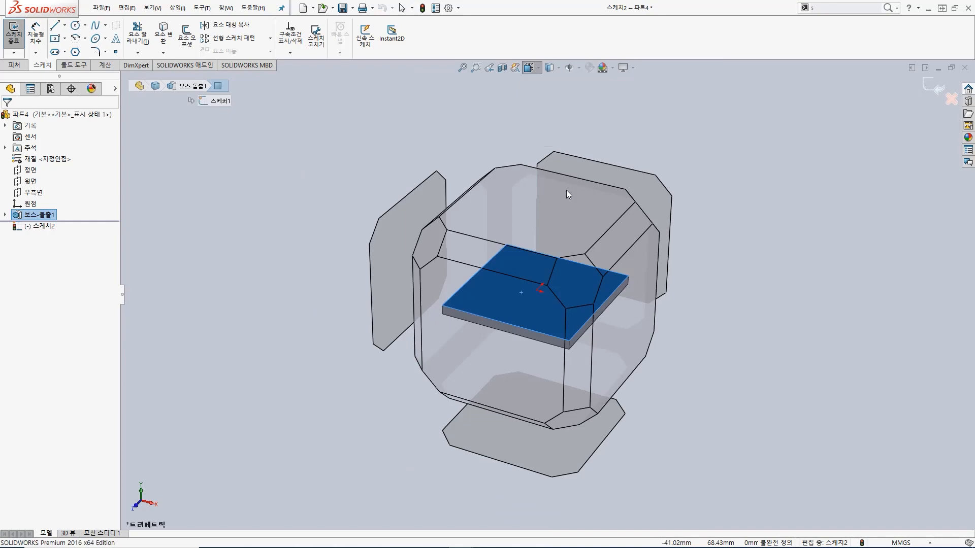
{"action": "left_click", "coordinate": [538, 68]}
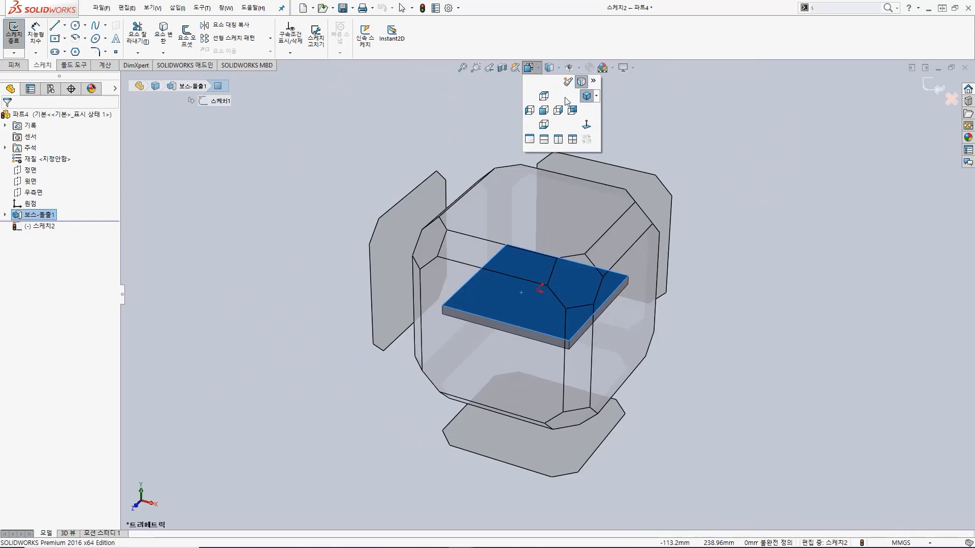
{"action": "left_click", "coordinate": [586, 96]}
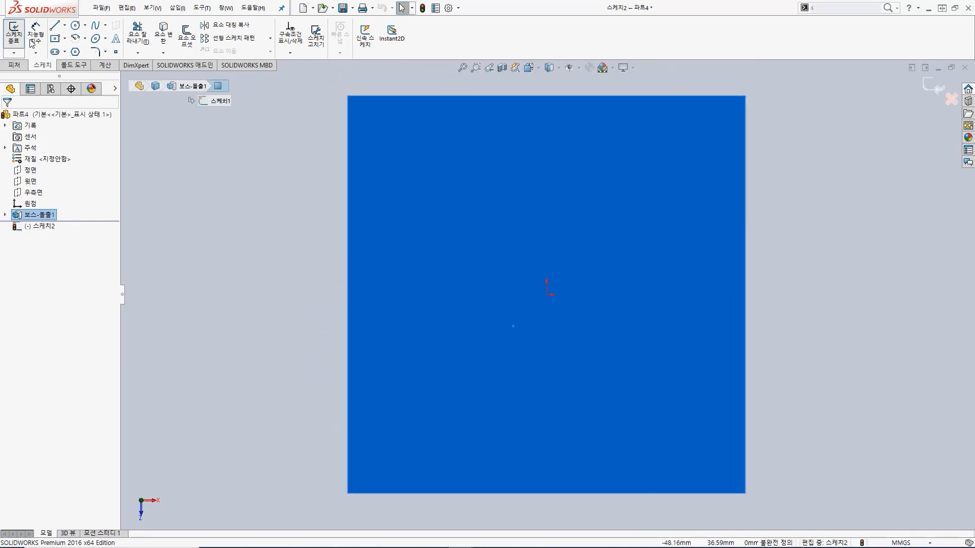
{"action": "left_click", "coordinate": [55, 39]}
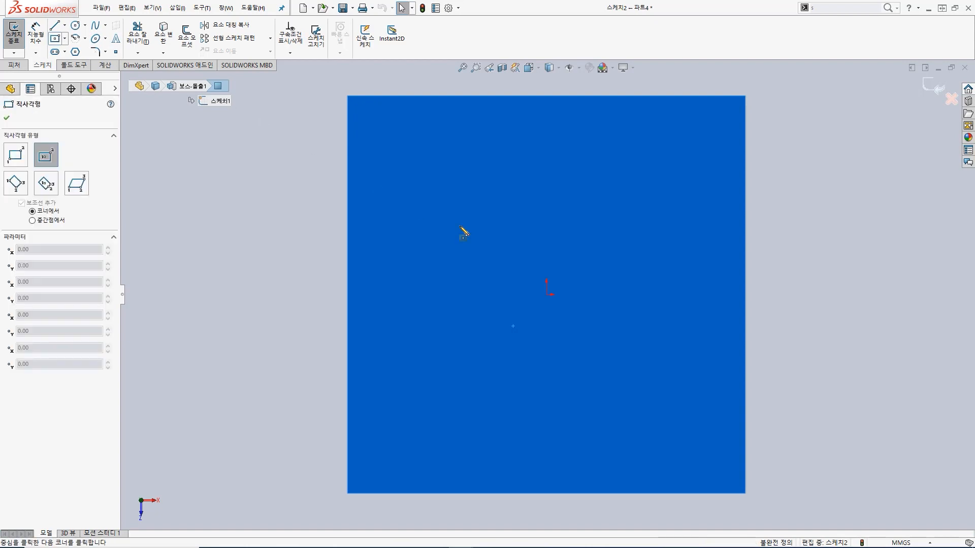
{"action": "left_click", "coordinate": [547, 295]}
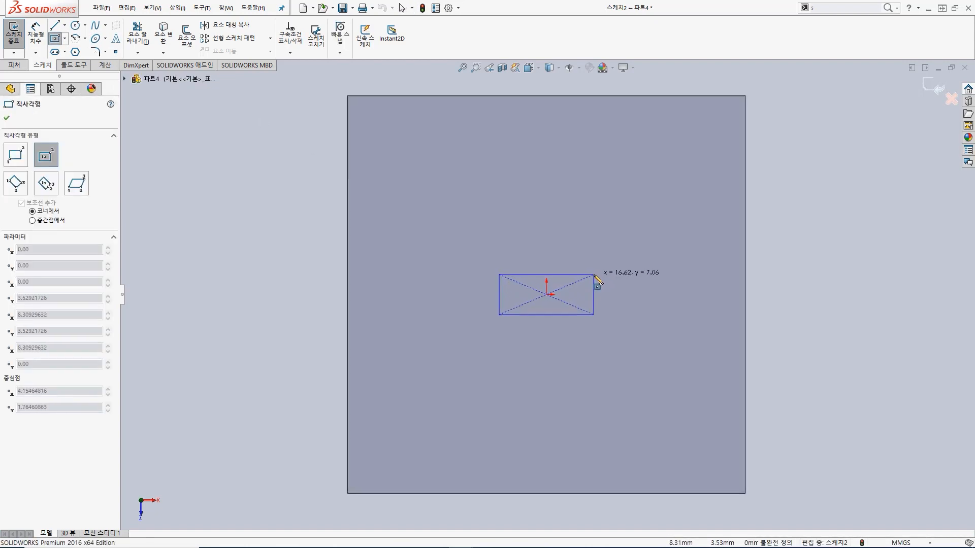
{"action": "left_click", "coordinate": [593, 274]}
Step: Dimension the small rectangle's width to 20 mm and its height to 8 mm
{"action": "right_click", "coordinate": [510, 328]}
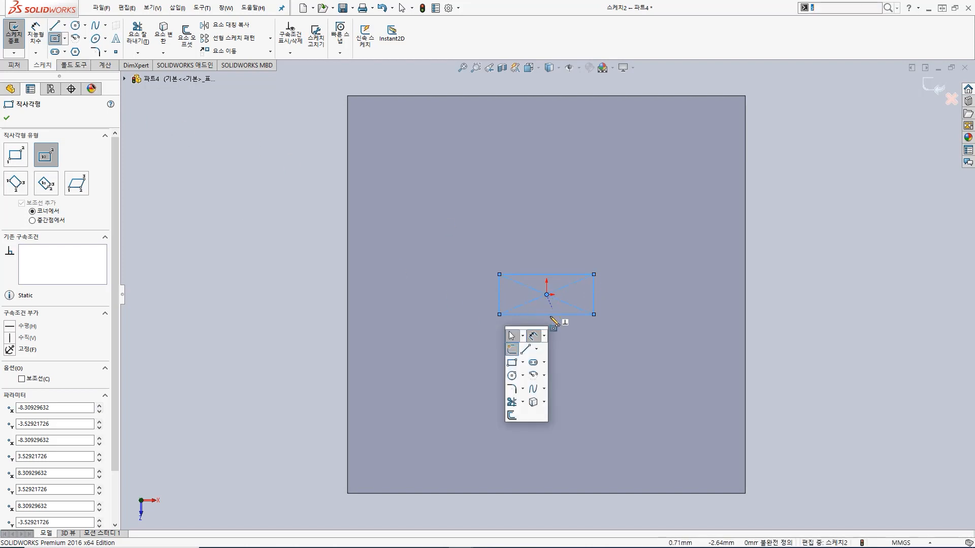
{"action": "left_click", "coordinate": [542, 326]}
{"action": "left_click", "coordinate": [538, 315]}
{"action": "left_click", "coordinate": [546, 340]}
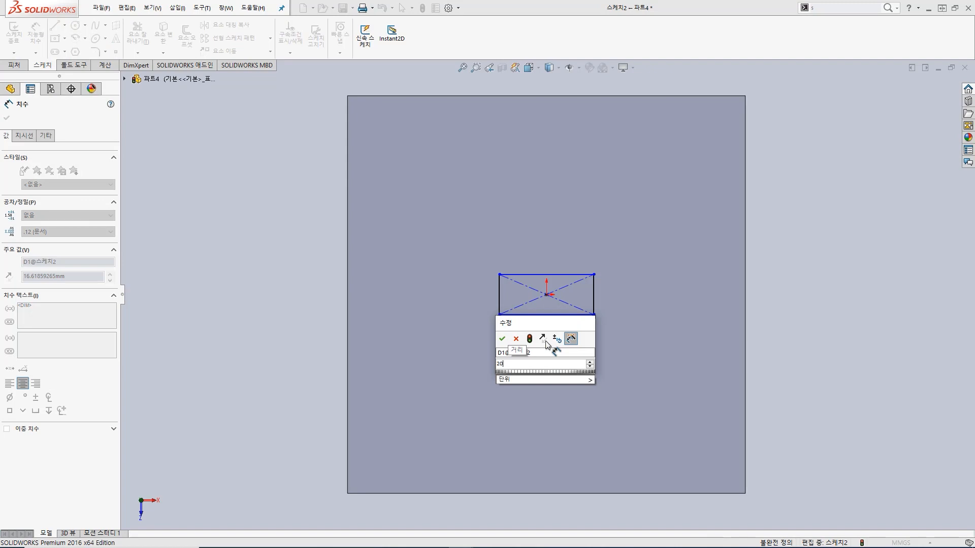
{"action": "type", "text": "20"}
{"action": "key", "text": "Return"}
{"action": "left_click", "coordinate": [604, 301]}
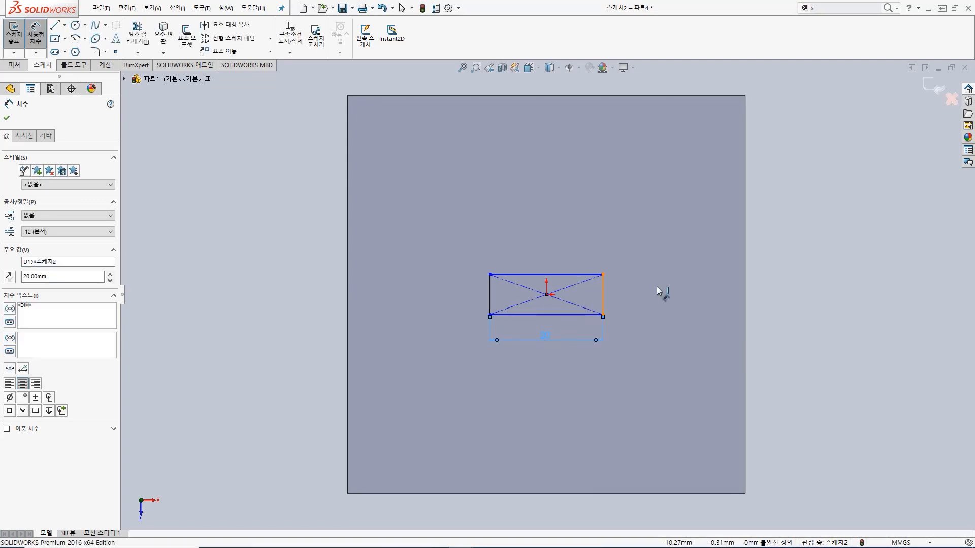
{"action": "left_click", "coordinate": [727, 316]}
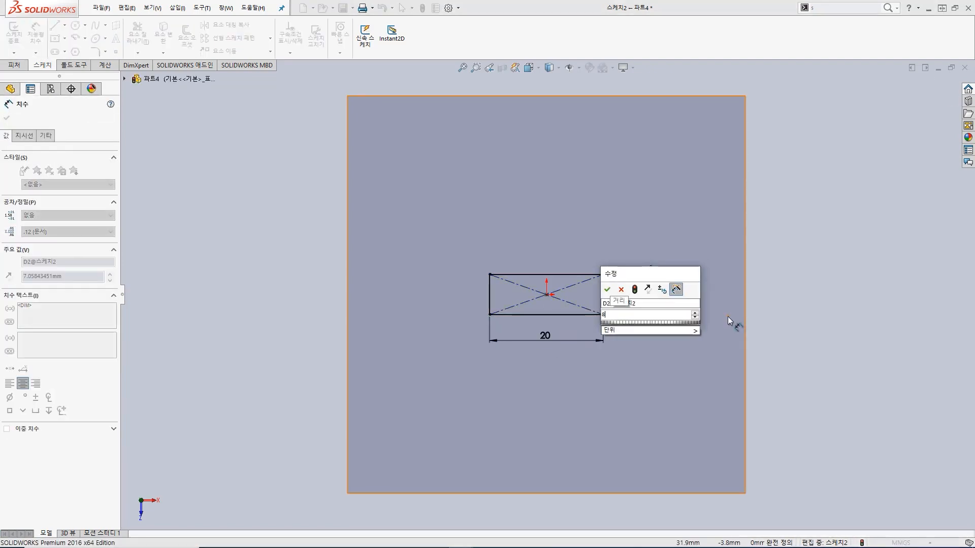
{"action": "type", "text": "8"}
{"action": "key", "text": "Return"}
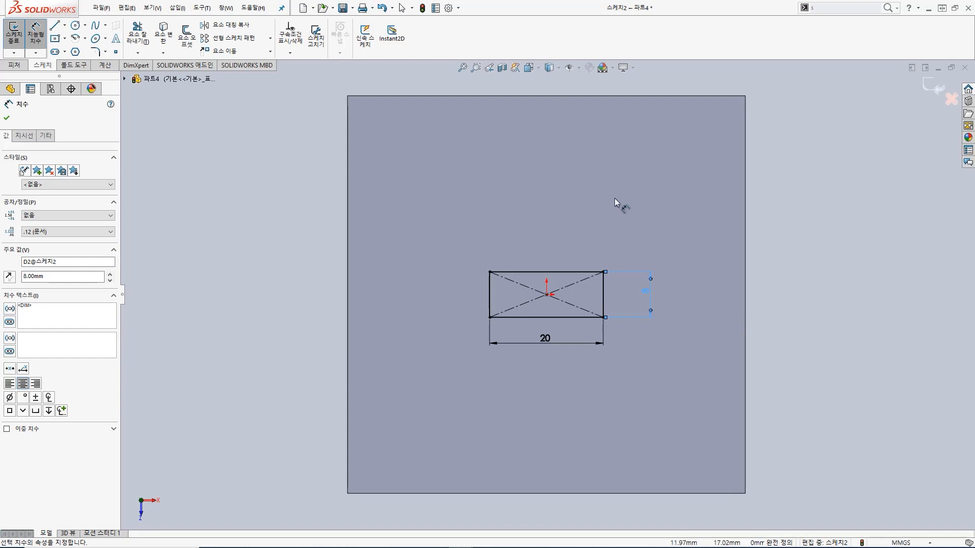
Step: Finish the sketch and extrude the 20 by 8 mm rectangle 120 mm upward from the plate as a column
{"action": "left_click", "coordinate": [17, 34]}
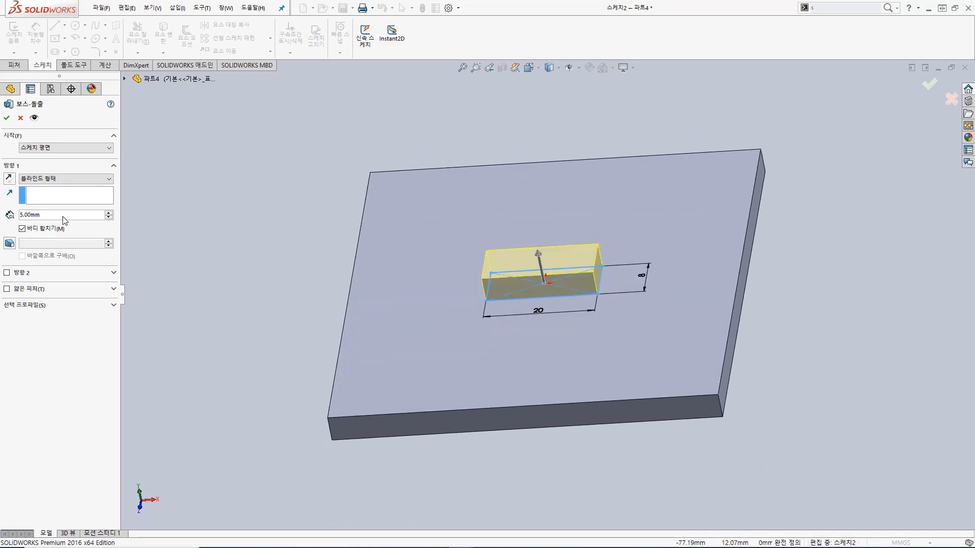
{"action": "type", "text": "120"}
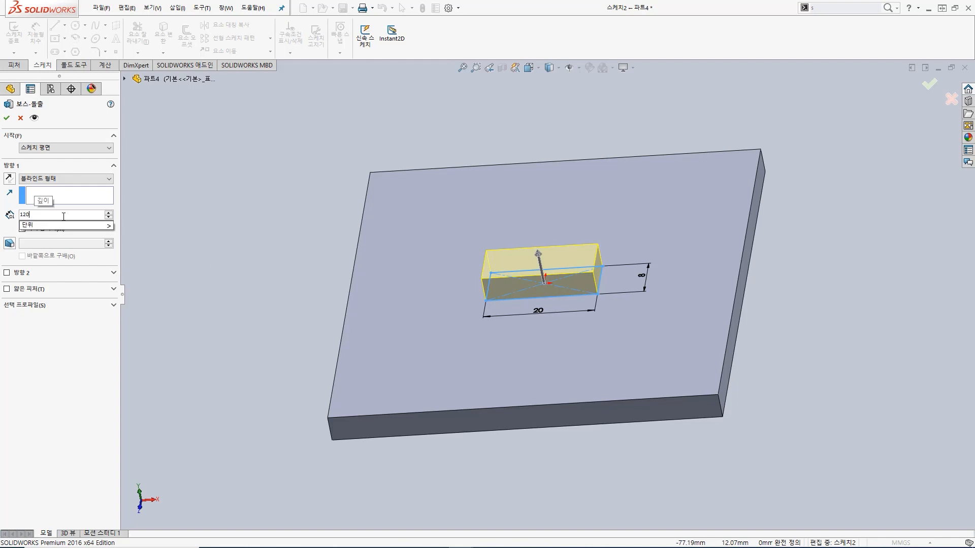
{"action": "key", "text": "Return"}
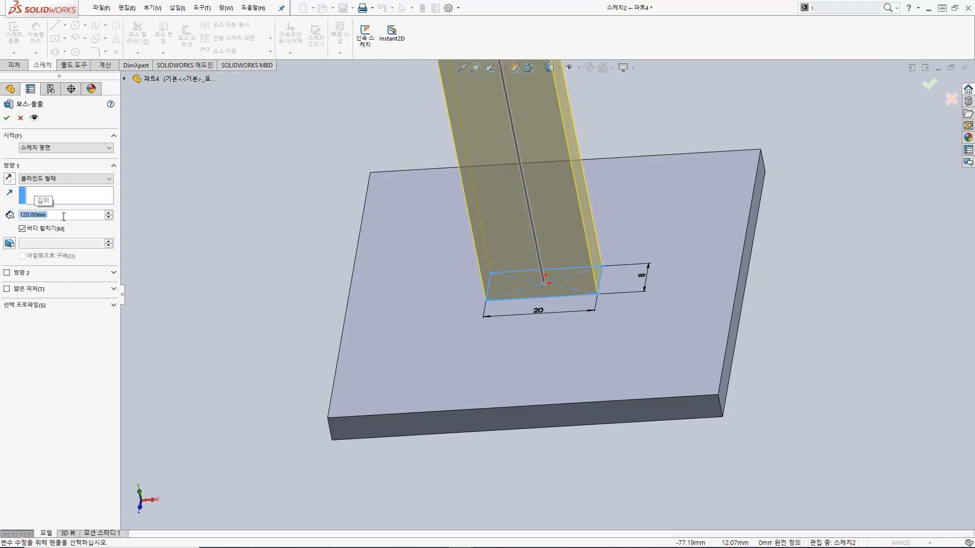
{"action": "left_click", "coordinate": [7, 119]}
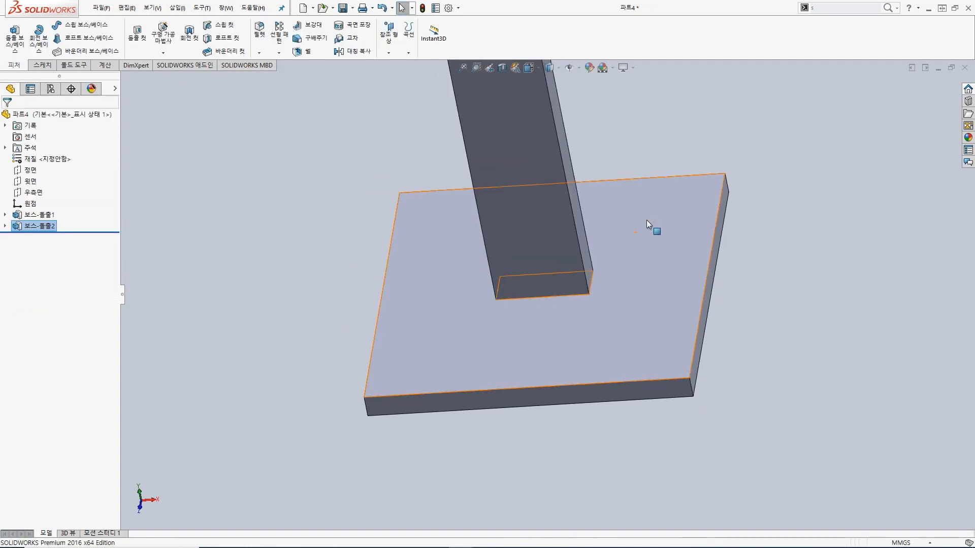
Step: Start an extruded cut sketch on the column's wide front face and orient the view to the front
{"action": "scroll", "coordinate": [646, 221], "scroll_direction": "up", "scroll_amount": 5}
{"action": "left_click", "coordinate": [601, 179]}
{"action": "middle_click_drag", "start_coordinate": [617, 183], "coordinate": [640, 105]}
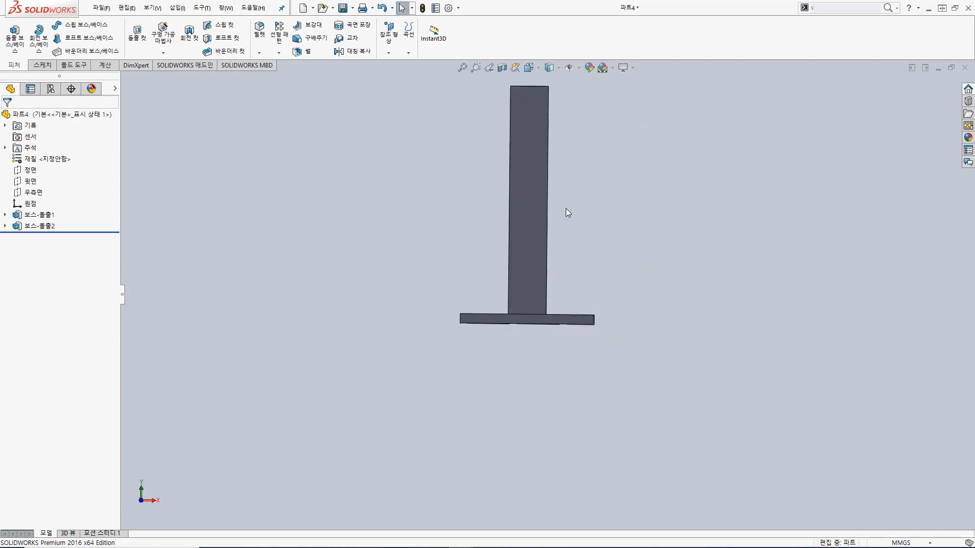
{"action": "left_click", "coordinate": [513, 221]}
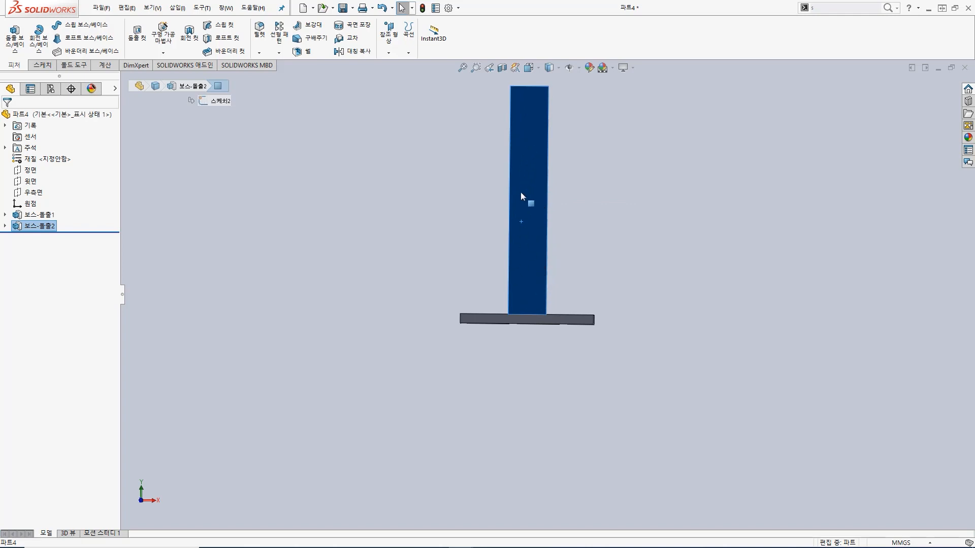
{"action": "left_click", "coordinate": [589, 191]}
{"action": "middle_click_drag", "start_coordinate": [589, 191], "coordinate": [532, 227]}
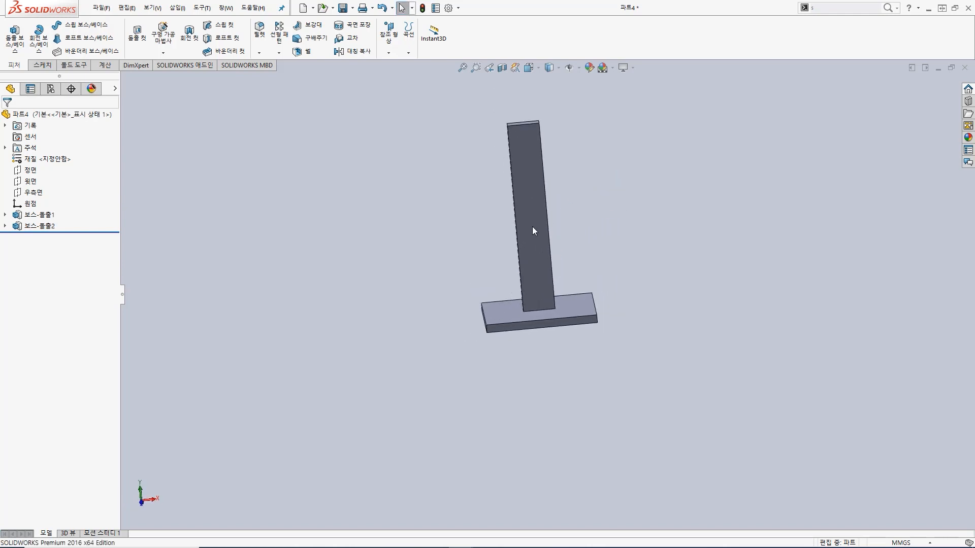
{"action": "left_click", "coordinate": [532, 226]}
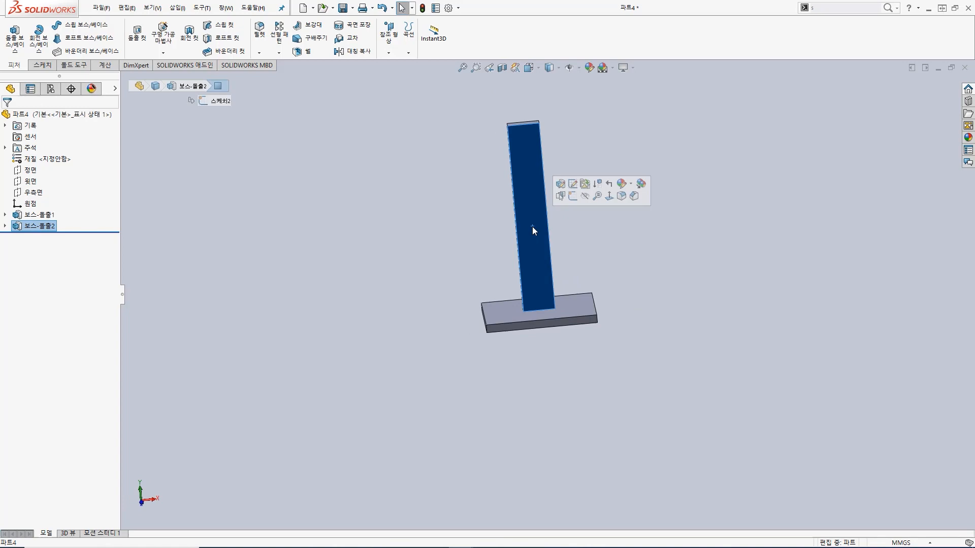
{"action": "left_click", "coordinate": [137, 35]}
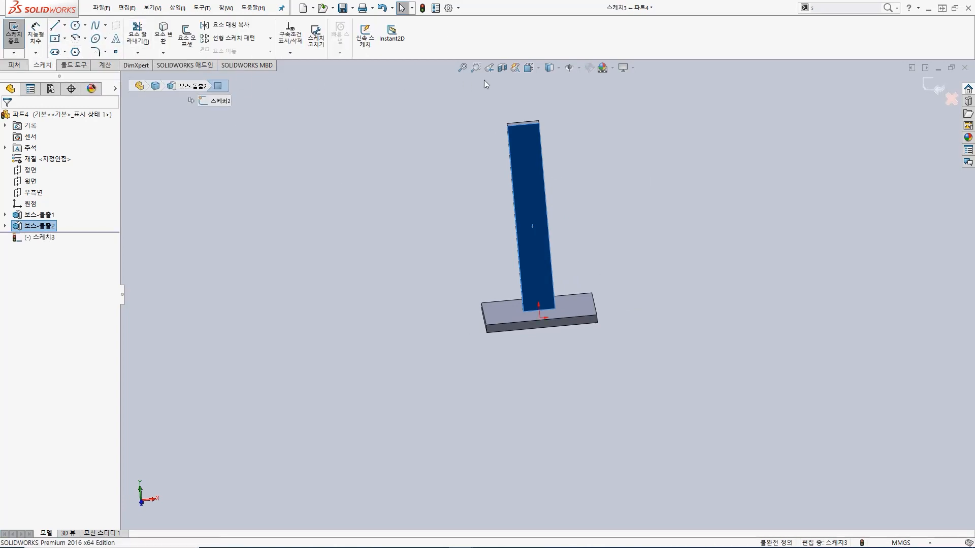
{"action": "left_click", "coordinate": [531, 67]}
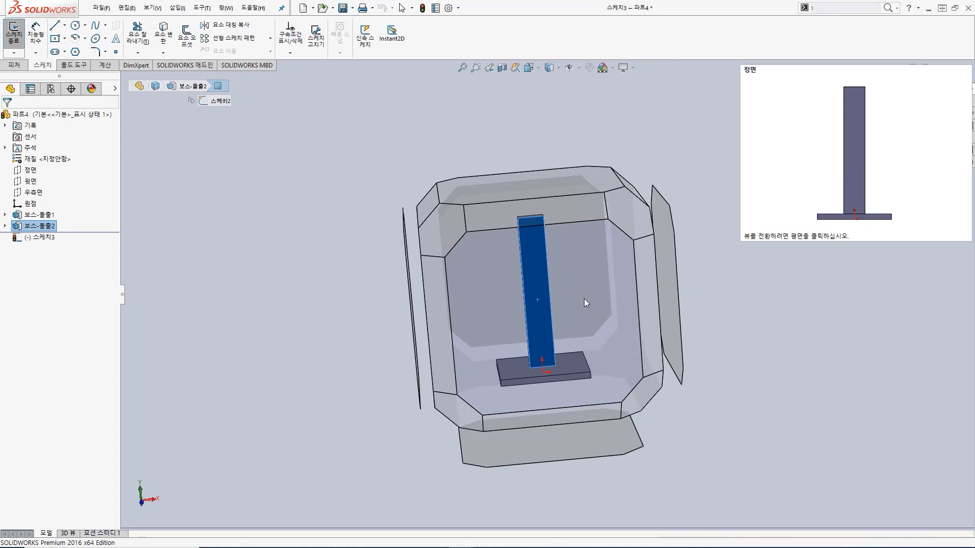
{"action": "left_click", "coordinate": [583, 297]}
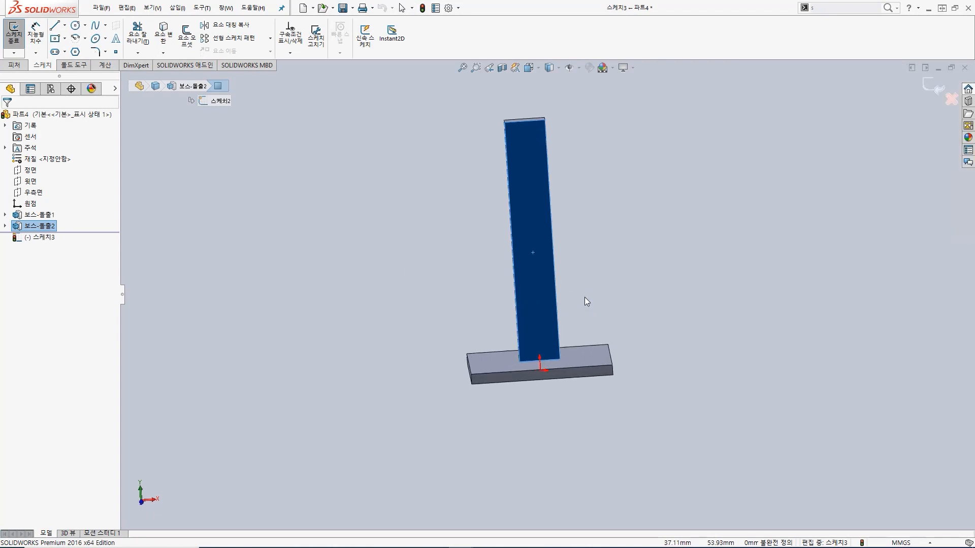
{"action": "left_click", "coordinate": [55, 39]}
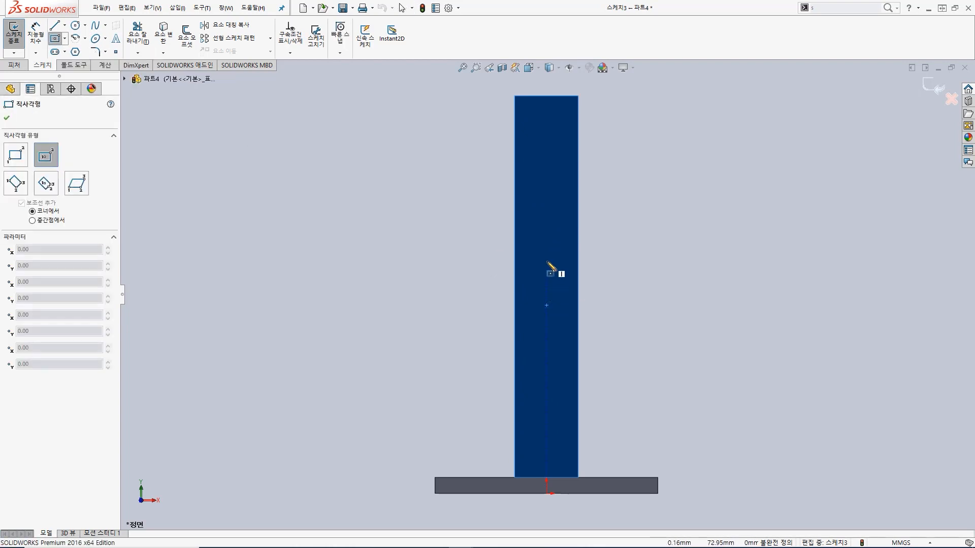
{"action": "left_click", "coordinate": [546, 285]}
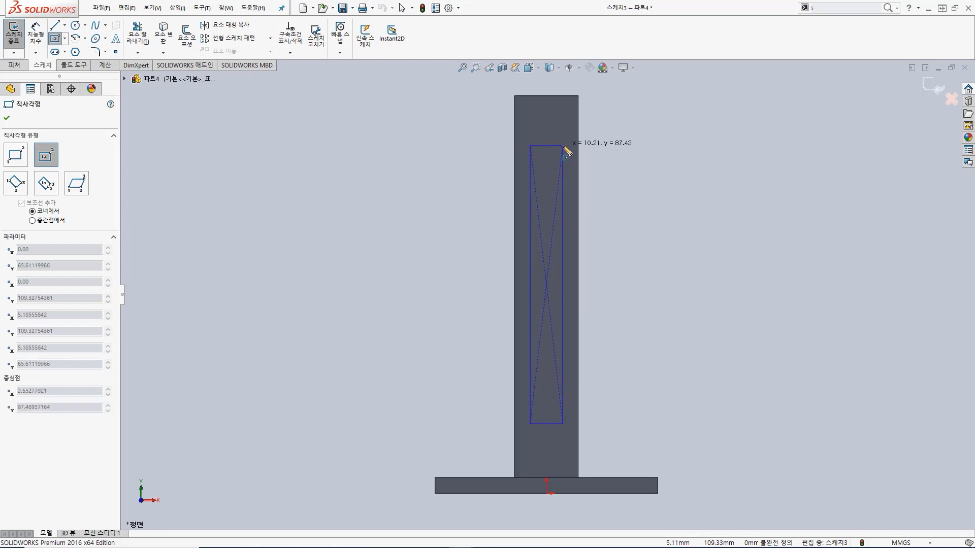
{"action": "left_click", "coordinate": [563, 146]}
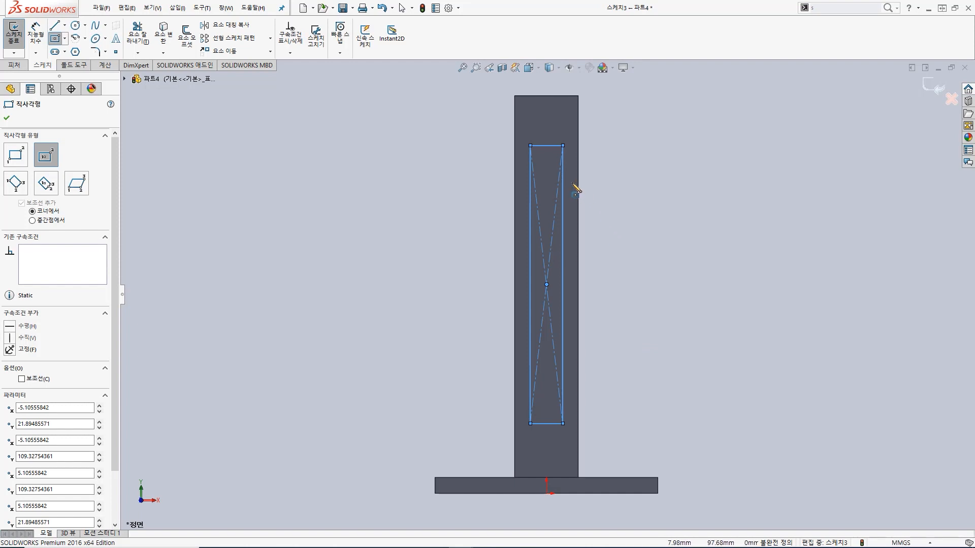
{"action": "key", "text": "ctrl+z"}
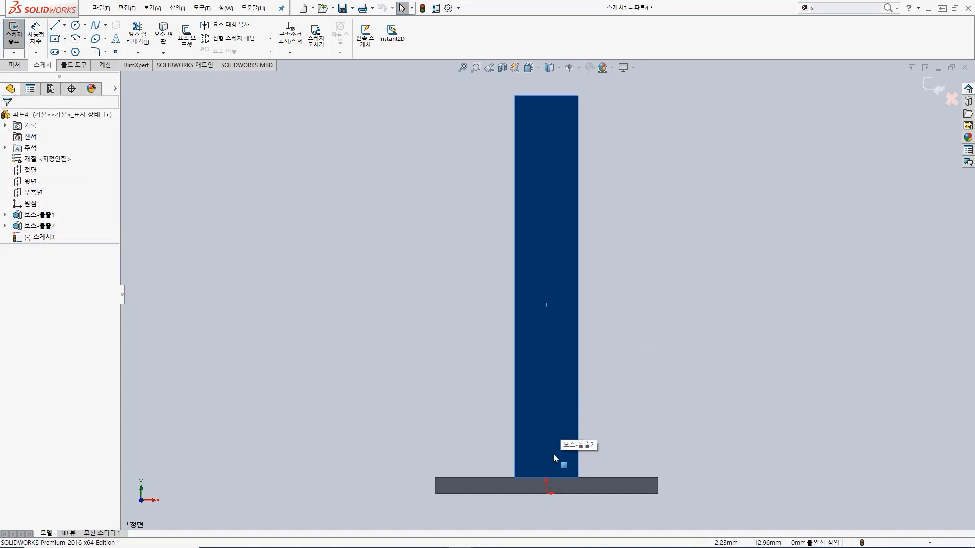
Step: Draw a centre rectangle of about 10 by 96 mm on the column's front face, centred vertically above the origin
{"action": "left_click", "coordinate": [57, 41]}
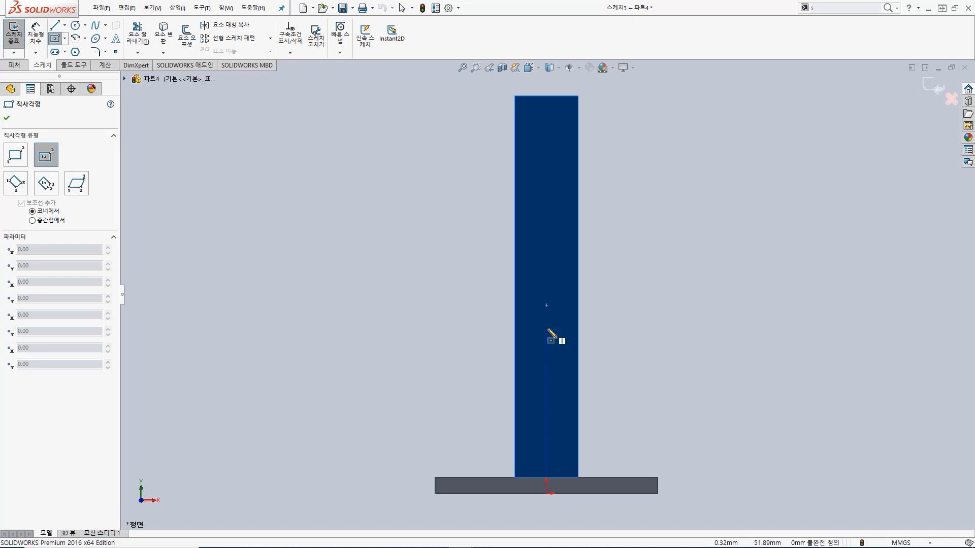
{"action": "left_click", "coordinate": [547, 297]}
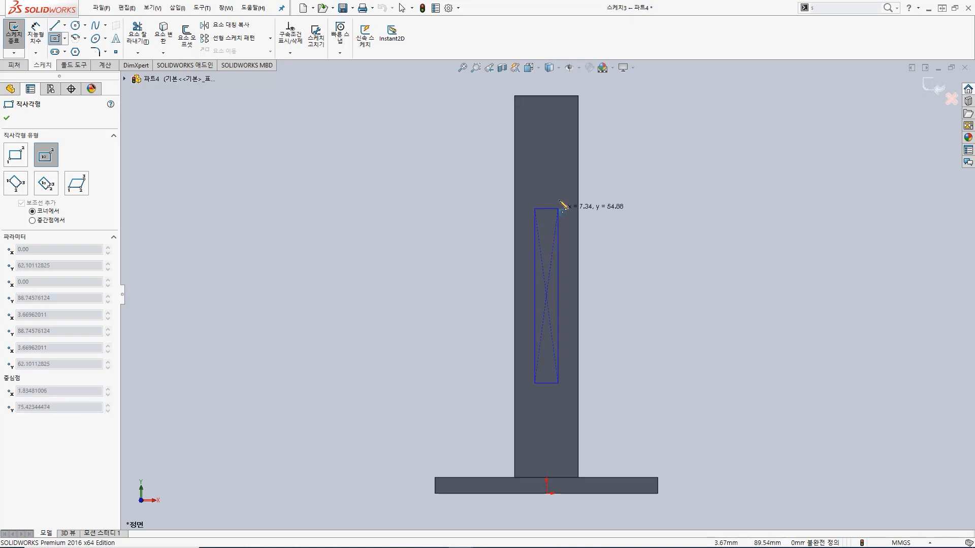
{"action": "left_click", "coordinate": [562, 144]}
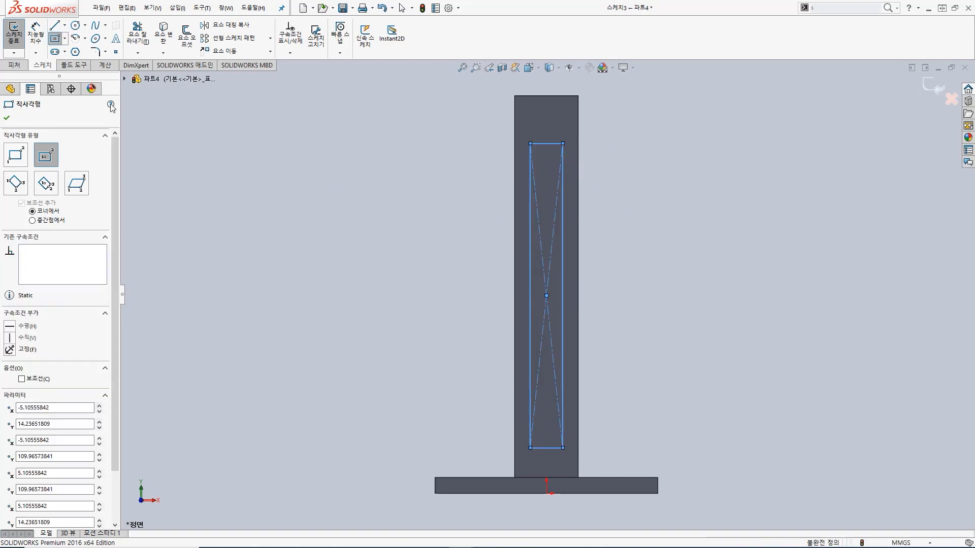
Step: Dimension the cut rectangle's long vertical side to 90 mm
{"action": "left_click", "coordinate": [43, 37]}
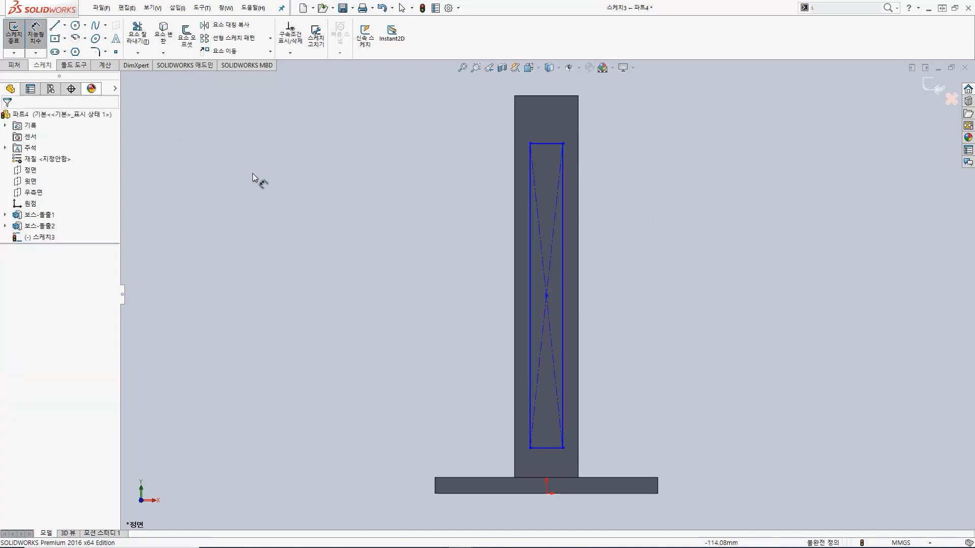
{"action": "left_click", "coordinate": [564, 280]}
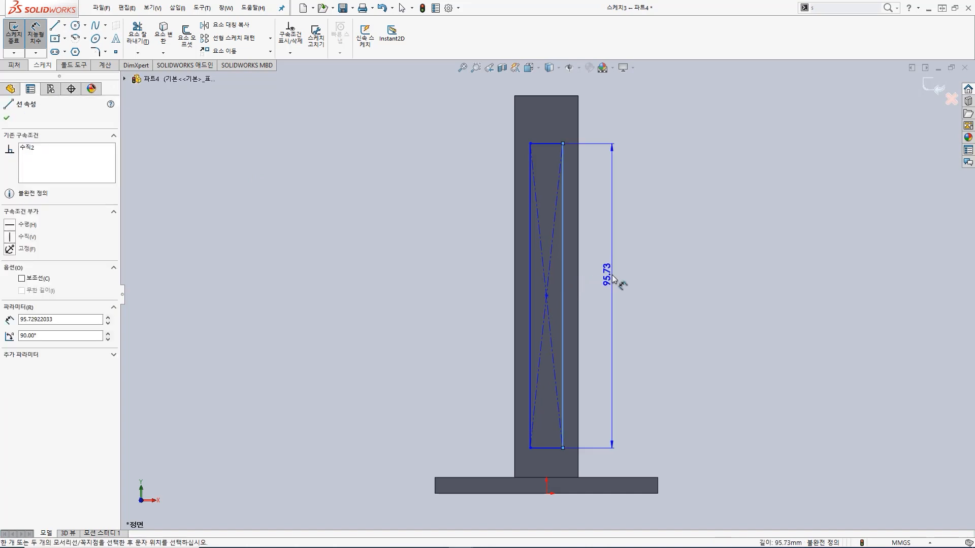
{"action": "left_click", "coordinate": [611, 275]}
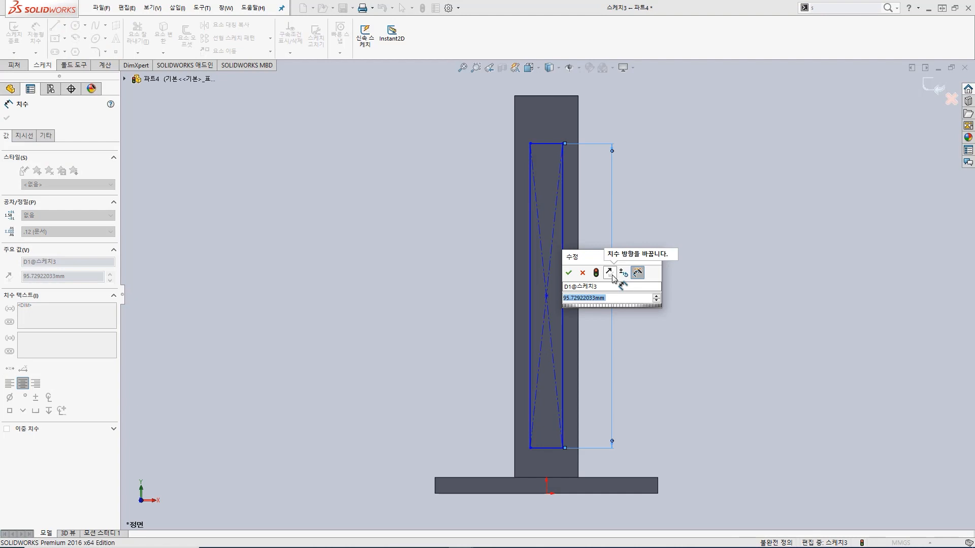
{"action": "type", "text": "90"}
{"action": "key", "text": "Return"}
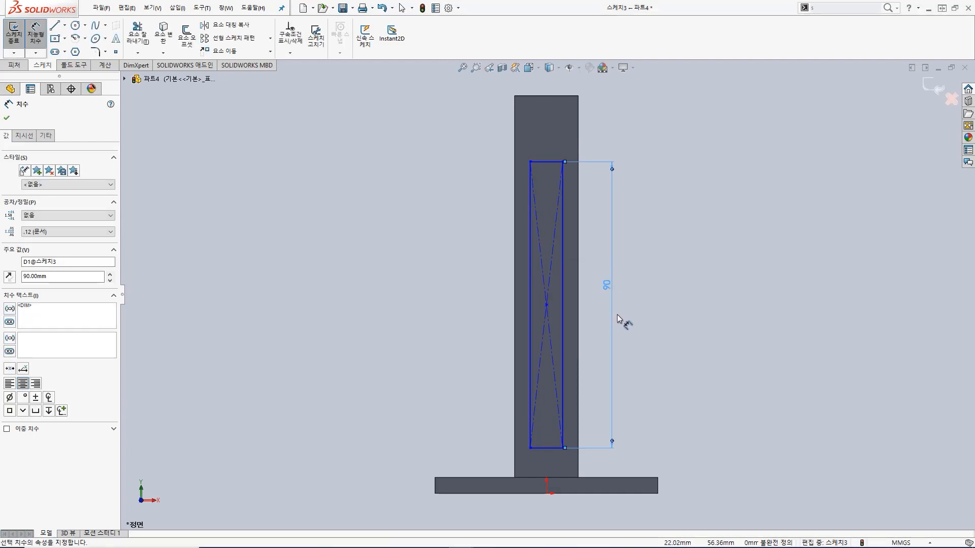
Step: Dimension the cut rectangle's centre point to 50 mm above the plate's top edge
{"action": "left_click", "coordinate": [546, 305]}
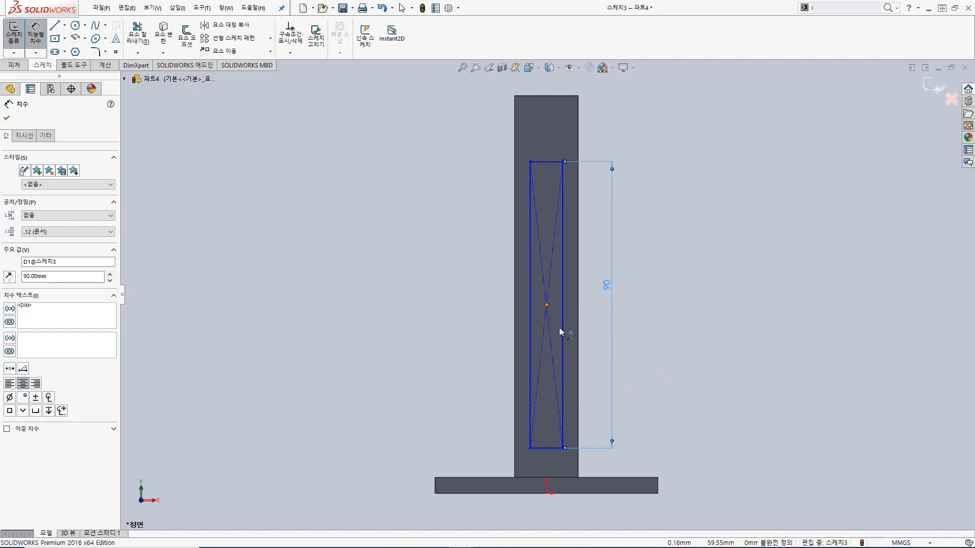
{"action": "left_click", "coordinate": [570, 478]}
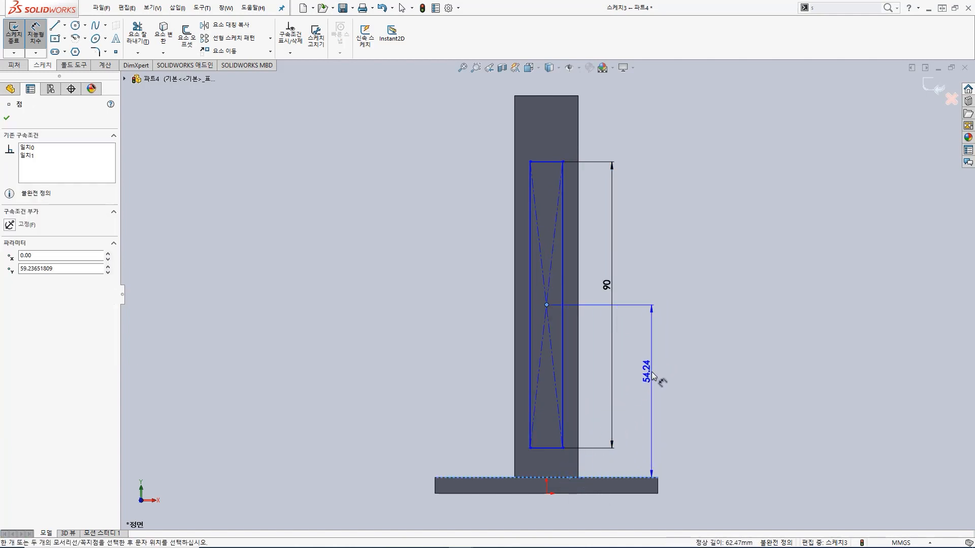
{"action": "left_click", "coordinate": [653, 380]}
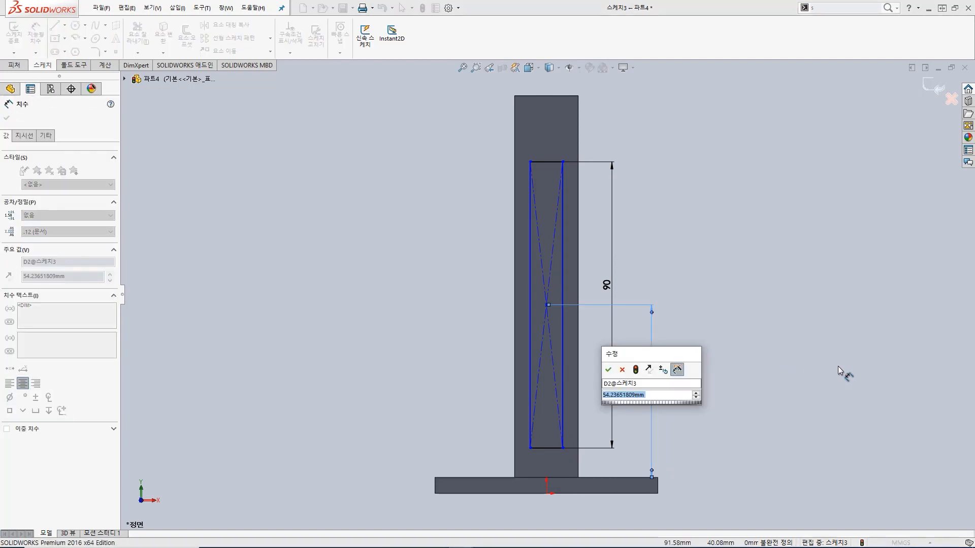
{"action": "type", "text": "50"}
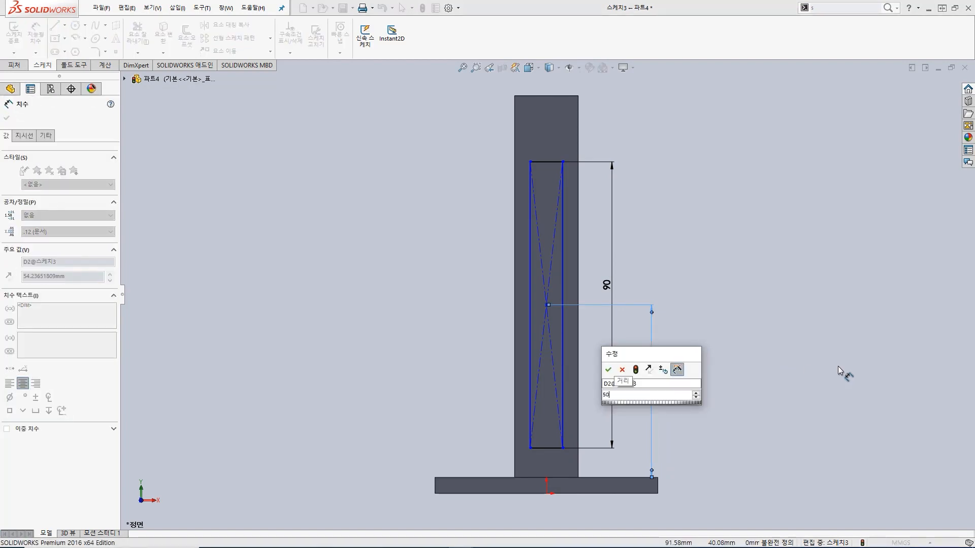
{"action": "key", "text": "Return"}
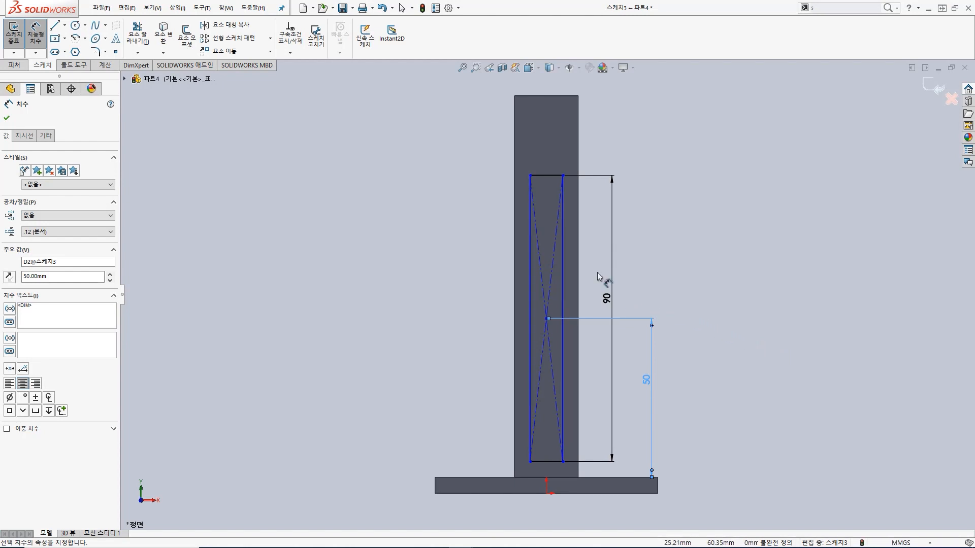
Step: Dimension the cut rectangle's short horizontal top side to 10 mm
{"action": "left_click", "coordinate": [549, 175]}
{"action": "left_click", "coordinate": [548, 159]}
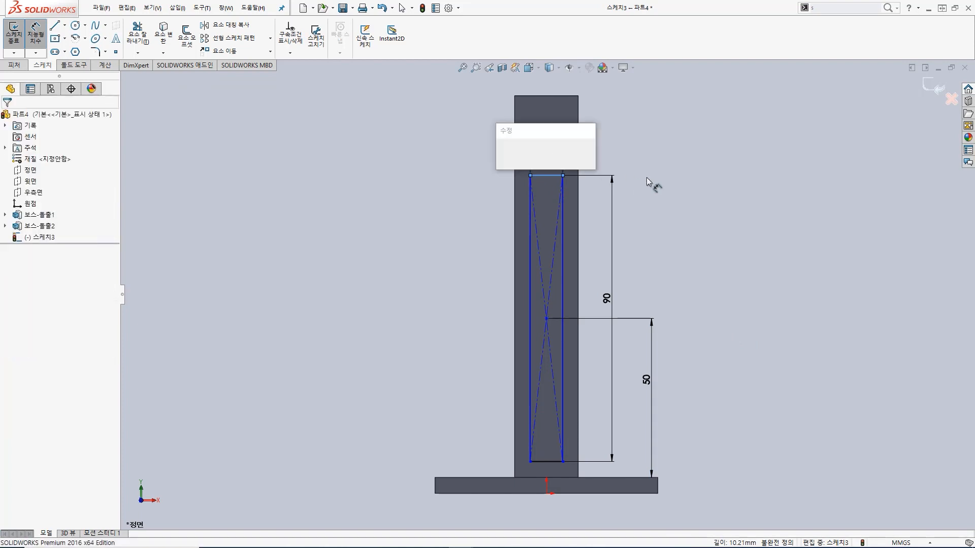
{"action": "type", "text": "10"}
{"action": "key", "text": "Return"}
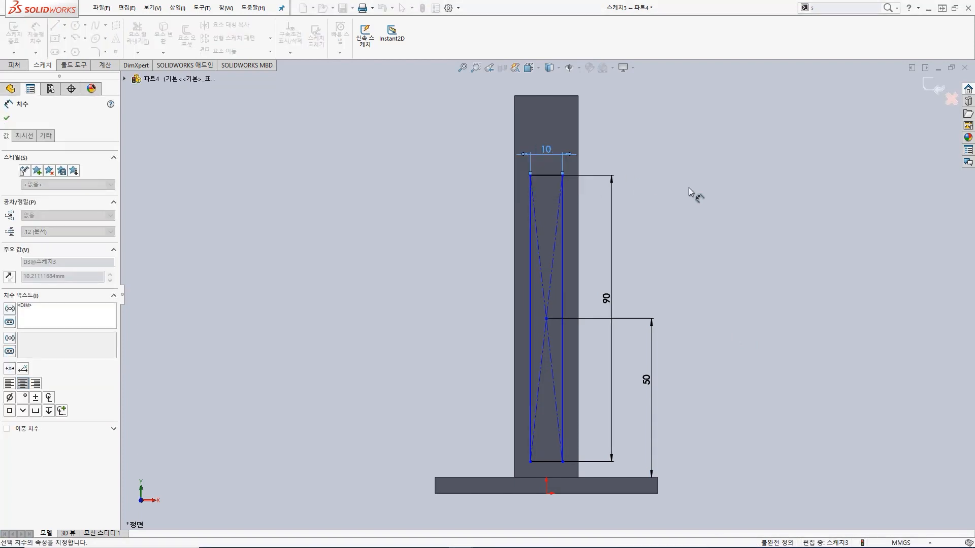
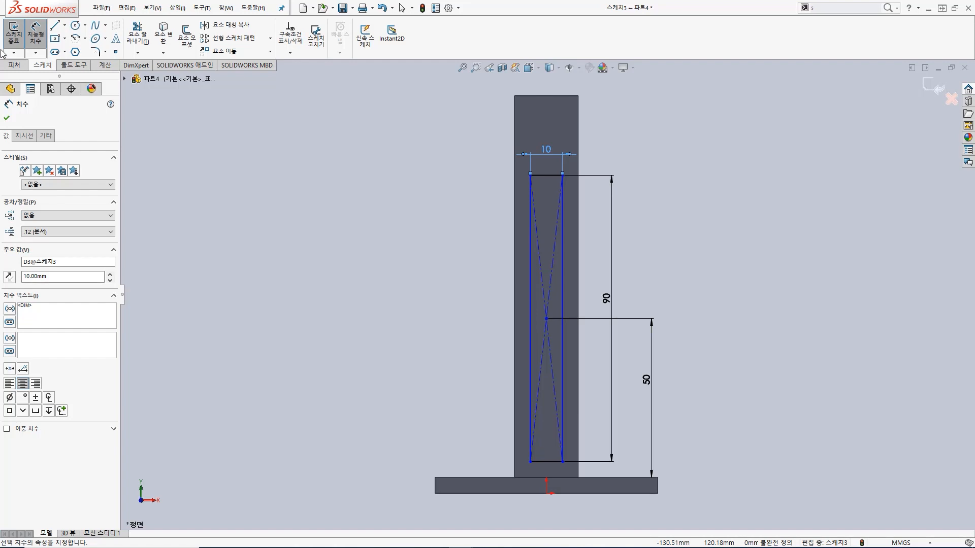
Step: Make a blind extruded cut from the rectangle, shortening its depth while still cutting through the whole column
{"action": "left_click", "coordinate": [11, 29]}
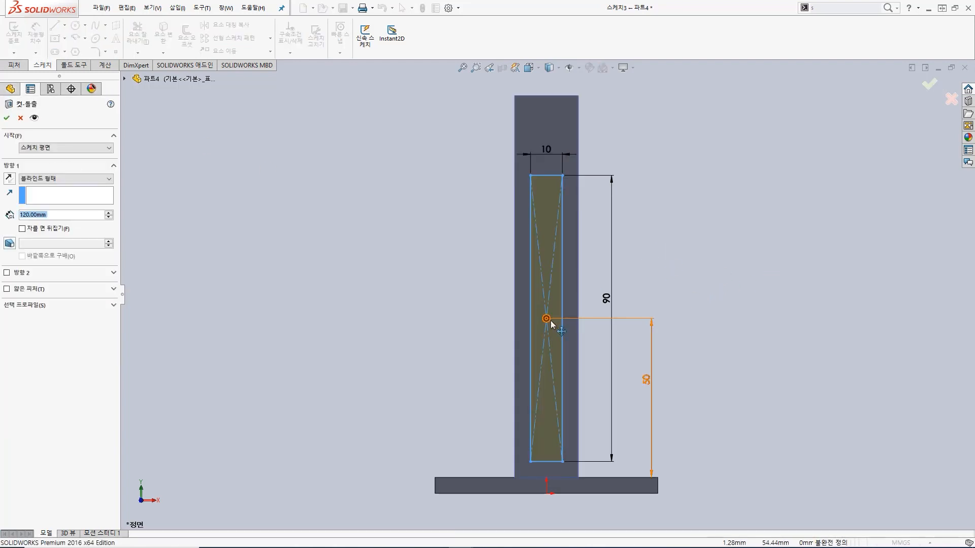
{"action": "middle_click_drag", "start_coordinate": [601, 309], "coordinate": [470, 363]}
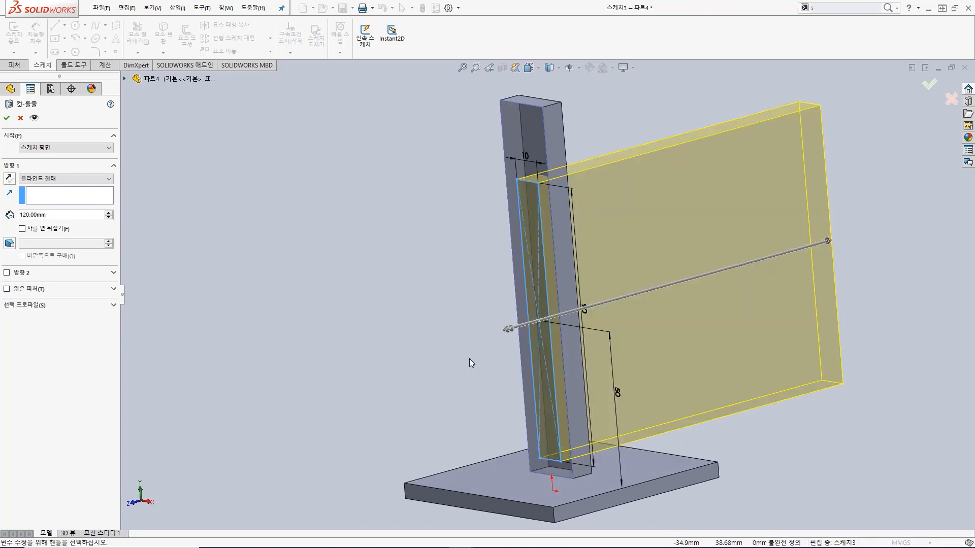
{"action": "left_click_drag", "start_coordinate": [824, 242], "coordinate": [639, 293]}
{"action": "left_click", "coordinate": [8, 118]}
Step: Fillet the two bottom inner edges of the column's rectangular cut with a 5 mm radius
{"action": "middle_click_drag", "start_coordinate": [629, 283], "coordinate": [498, 407]}
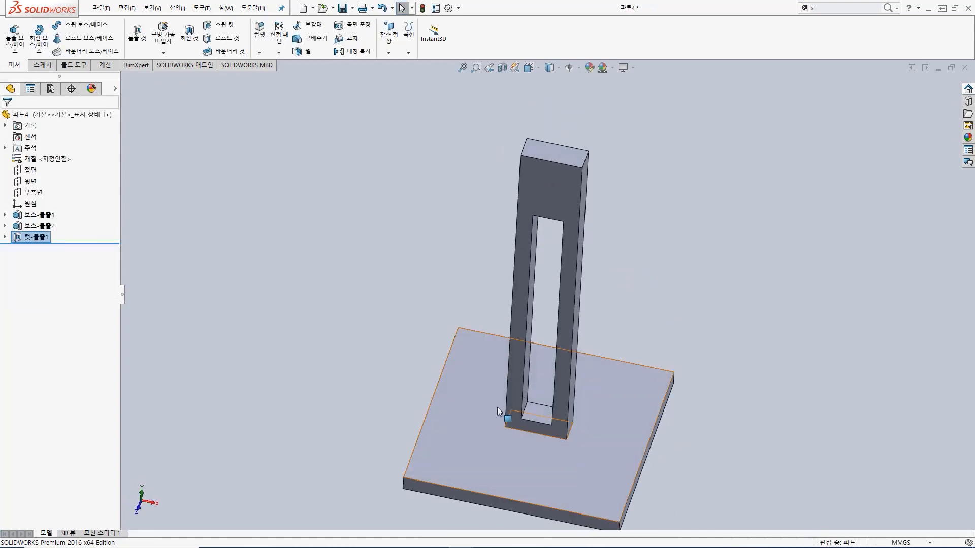
{"action": "left_click", "coordinate": [526, 406]}
{"action": "left_click", "coordinate": [260, 31]}
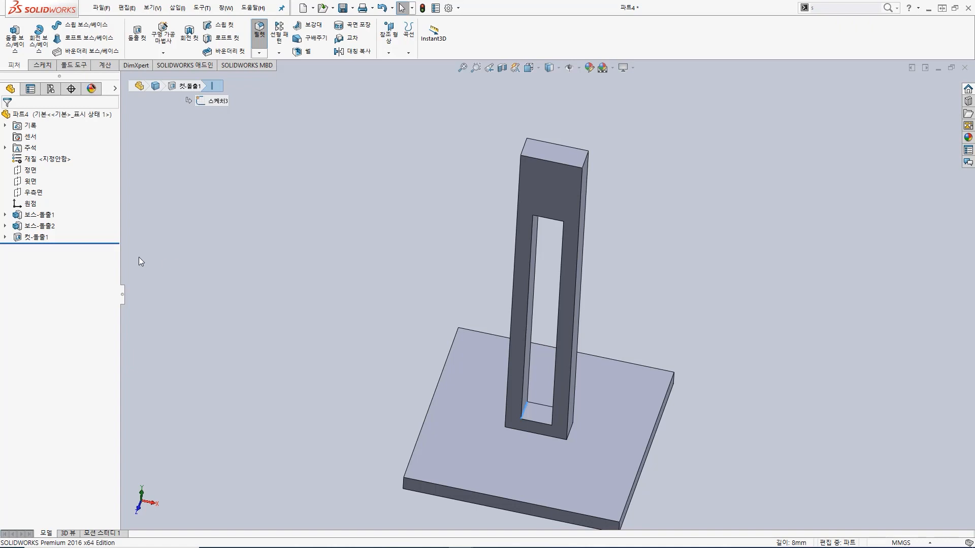
{"action": "middle_click_drag", "start_coordinate": [594, 397], "coordinate": [627, 411]}
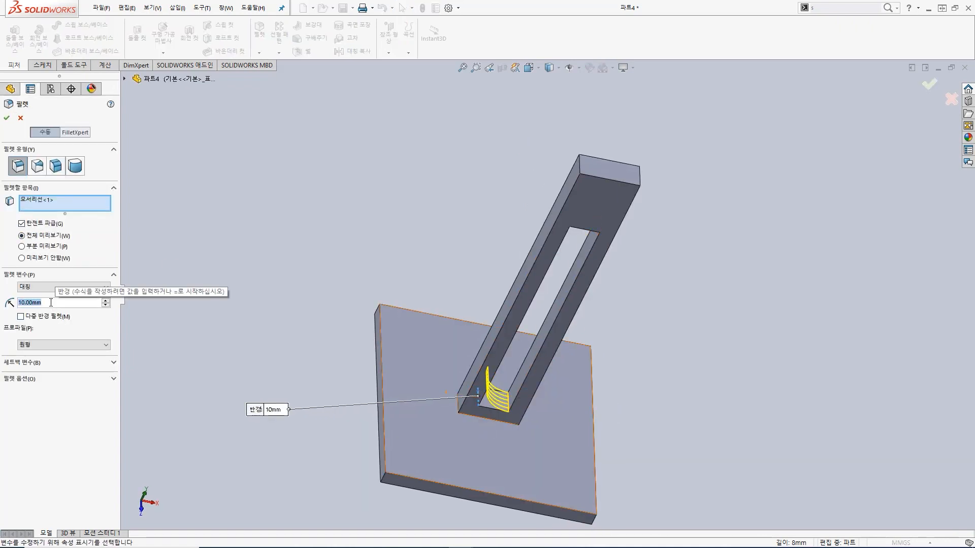
{"action": "type", "text": "5"}
{"action": "key", "text": "Return"}
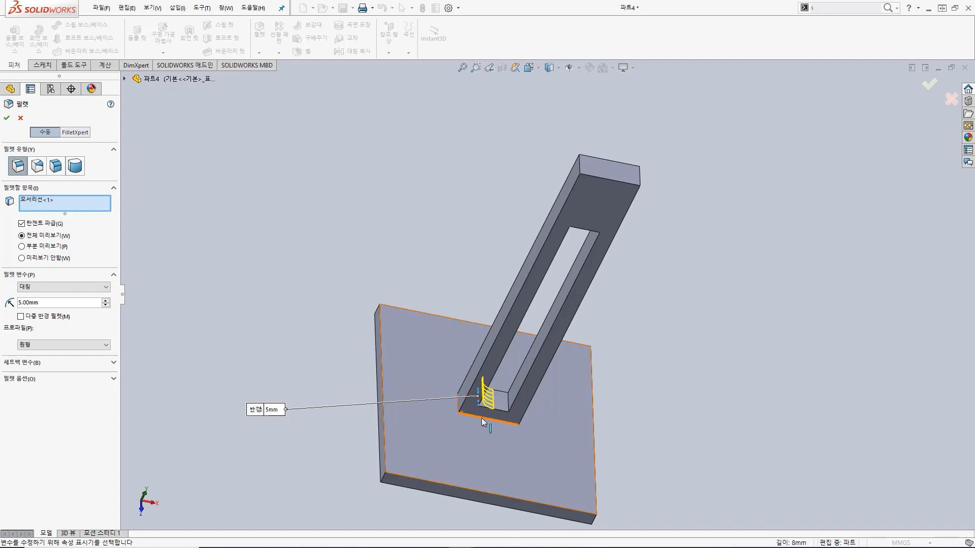
{"action": "left_click", "coordinate": [508, 408]}
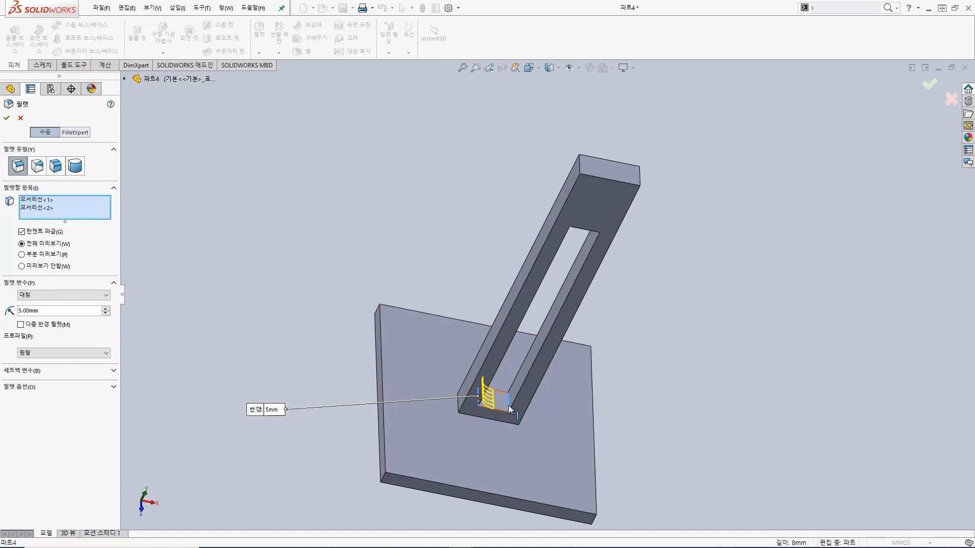
{"action": "left_click", "coordinate": [7, 120]}
Step: Undo the fillet at the bottom of the column's cut
{"action": "middle_click_drag", "start_coordinate": [662, 409], "coordinate": [659, 317]}
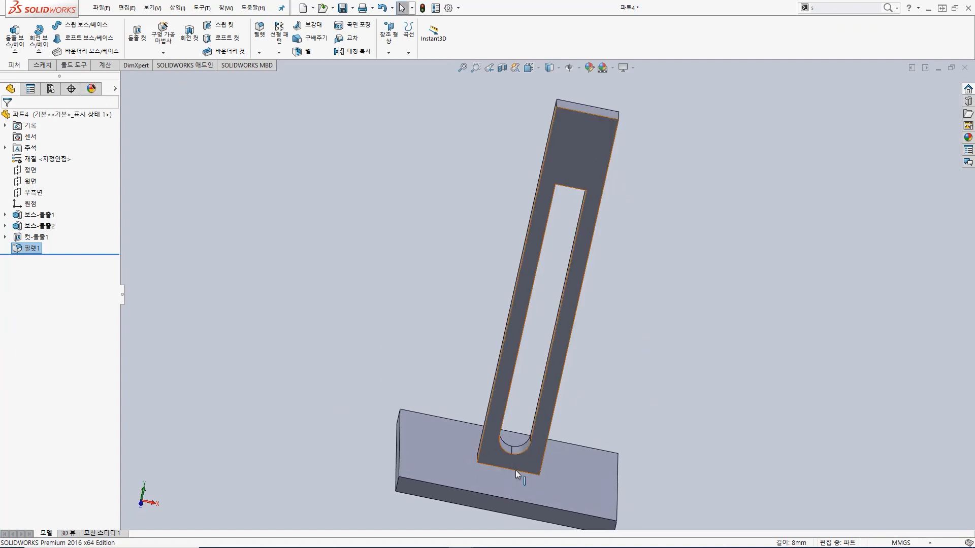
{"action": "middle_click_drag", "start_coordinate": [560, 401], "coordinate": [550, 434]}
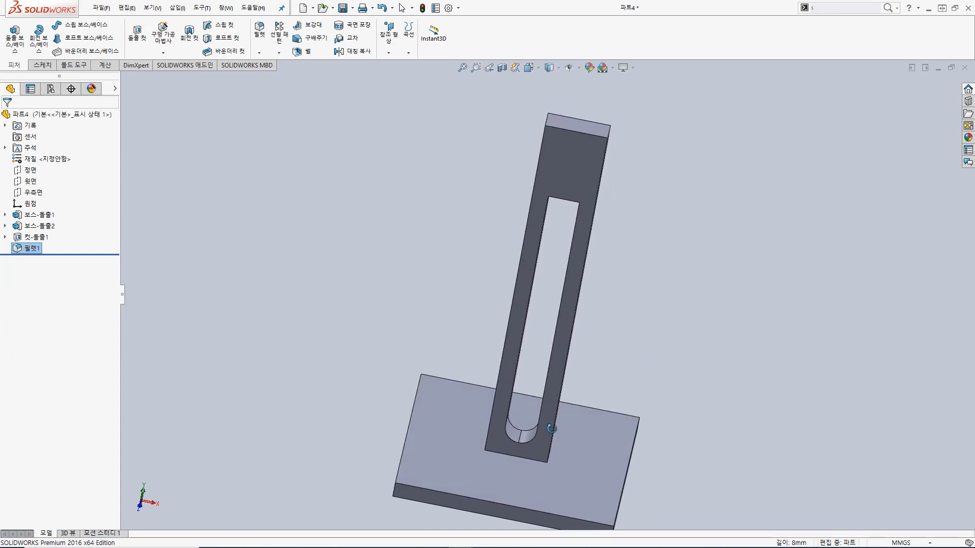
{"action": "key", "text": "ctrl+z"}
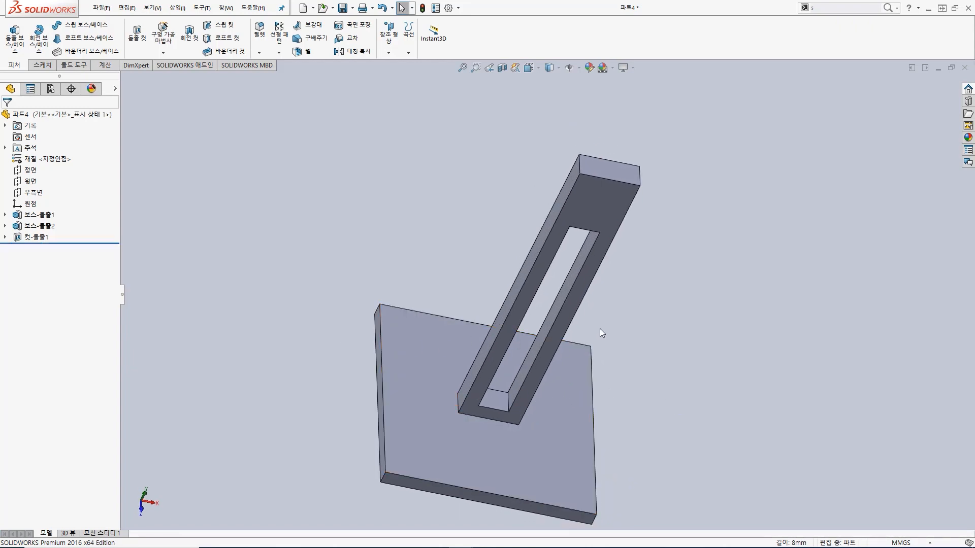
Step: Reopen the column cut's sketch for editing and view it face-on
{"action": "left_click", "coordinate": [5, 237]}
{"action": "left_click", "coordinate": [53, 248]}
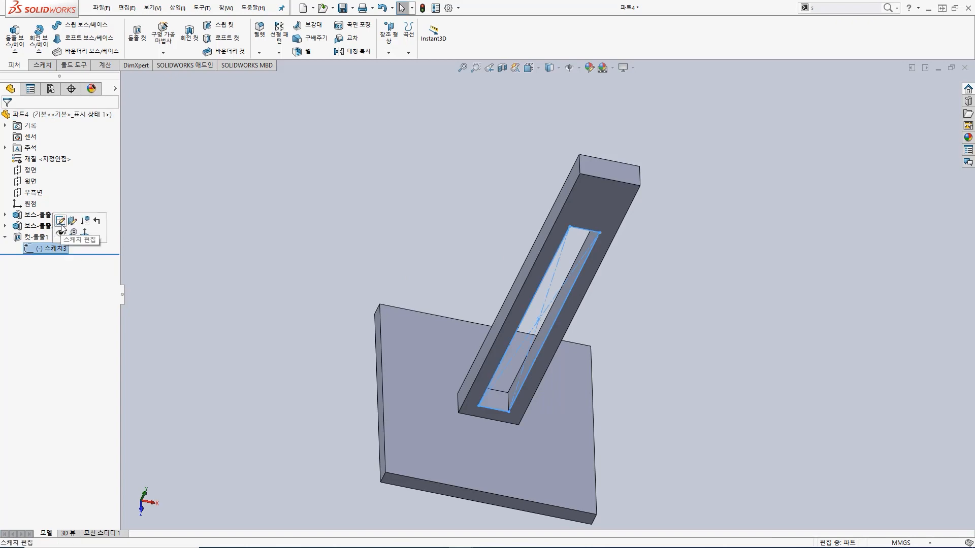
{"action": "left_click", "coordinate": [64, 224]}
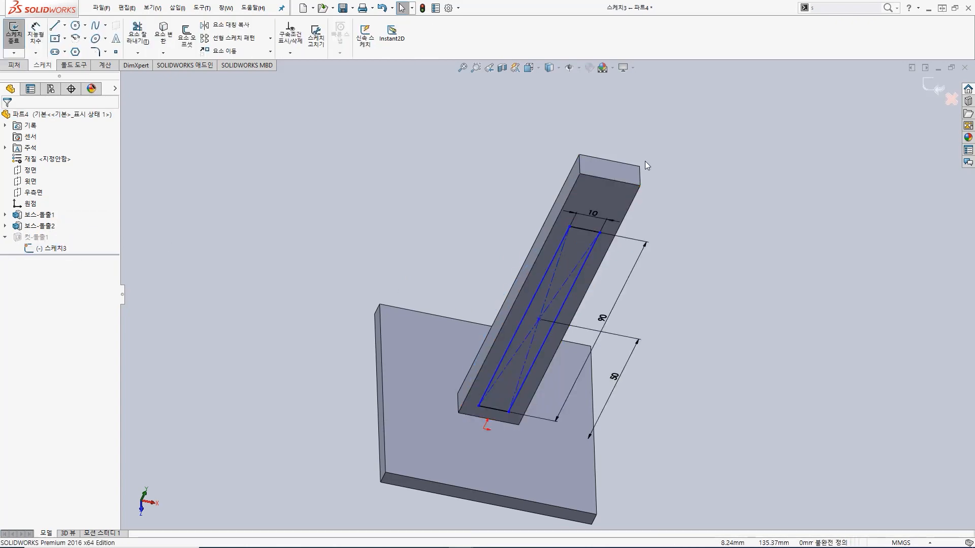
{"action": "key", "text": "space"}
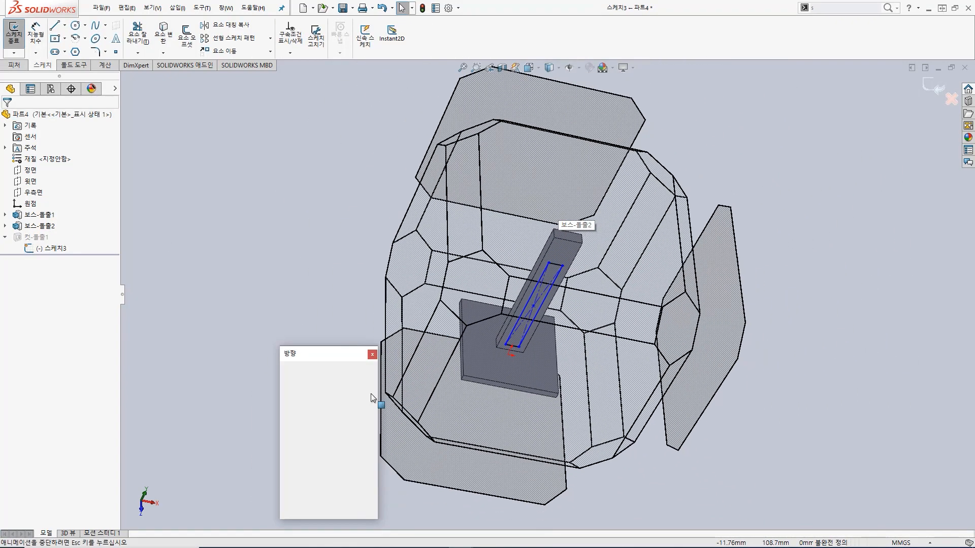
{"action": "left_click", "coordinate": [371, 415]}
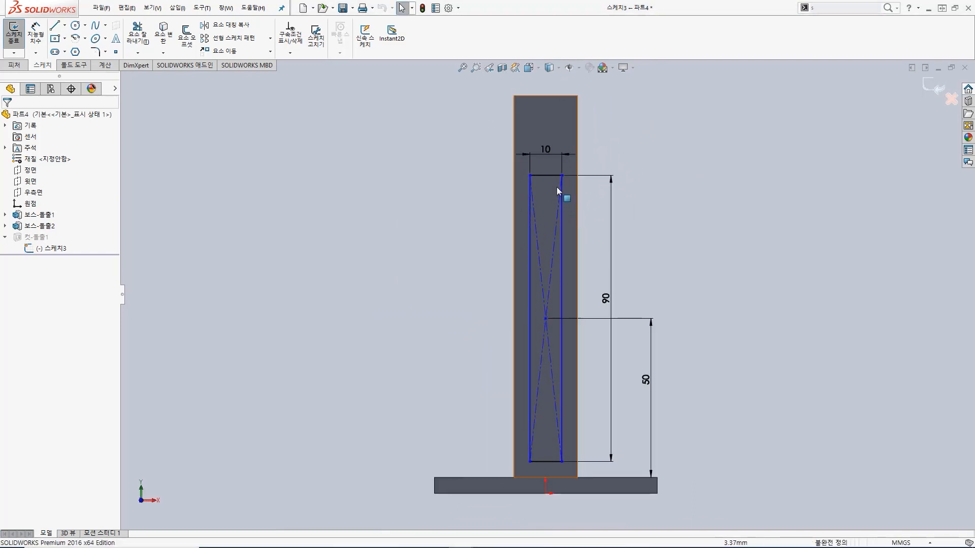
Step: Draw a vertical centreline about 5.4 mm long downward from the midpoint of the rectangle's top side
{"action": "scroll", "coordinate": [559, 188], "scroll_direction": "down", "scroll_amount": 4}
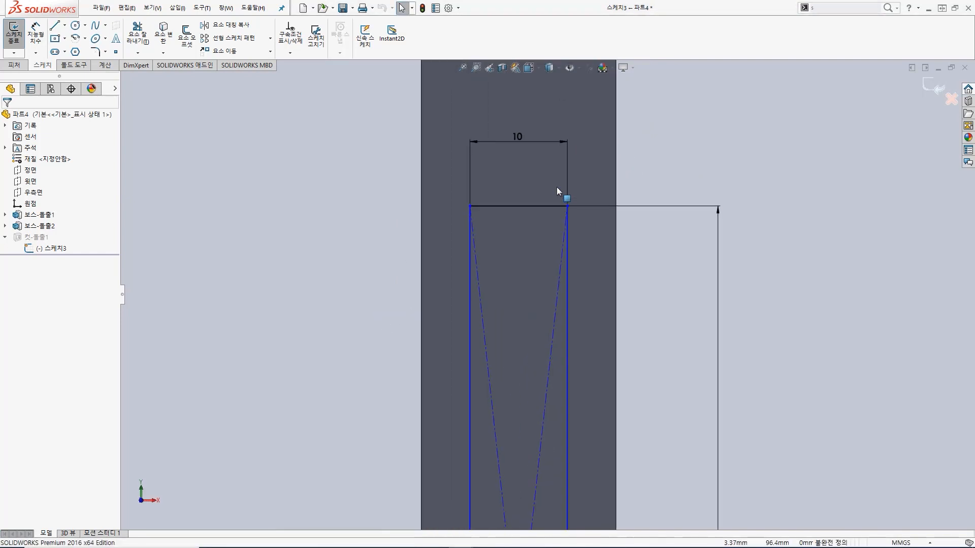
{"action": "left_click", "coordinate": [65, 25]}
{"action": "left_click", "coordinate": [73, 52]}
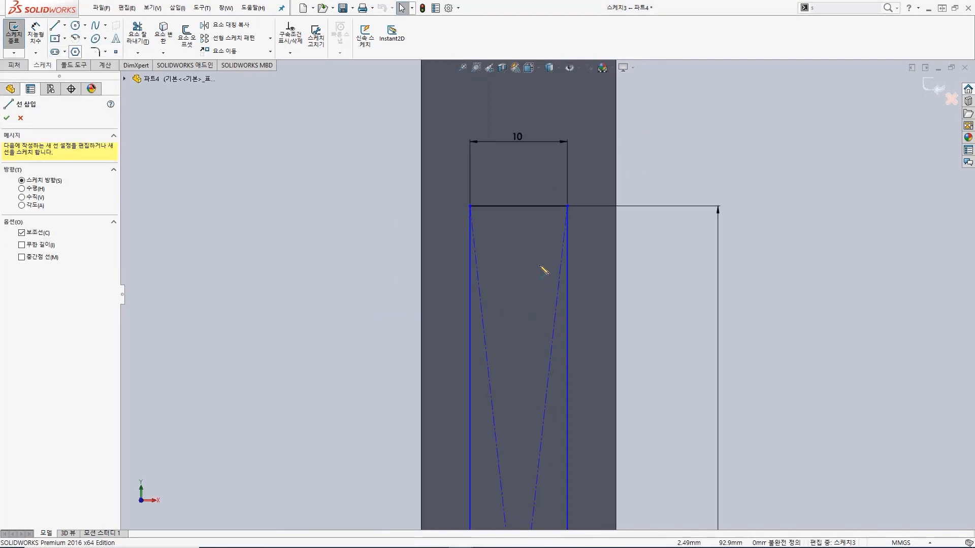
{"action": "left_click", "coordinate": [518, 206]}
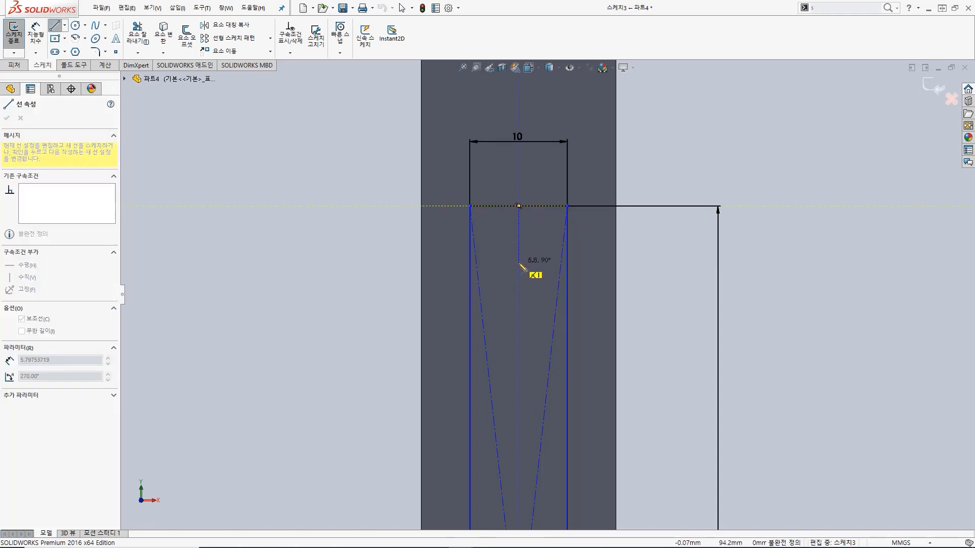
{"action": "left_click", "coordinate": [519, 258]}
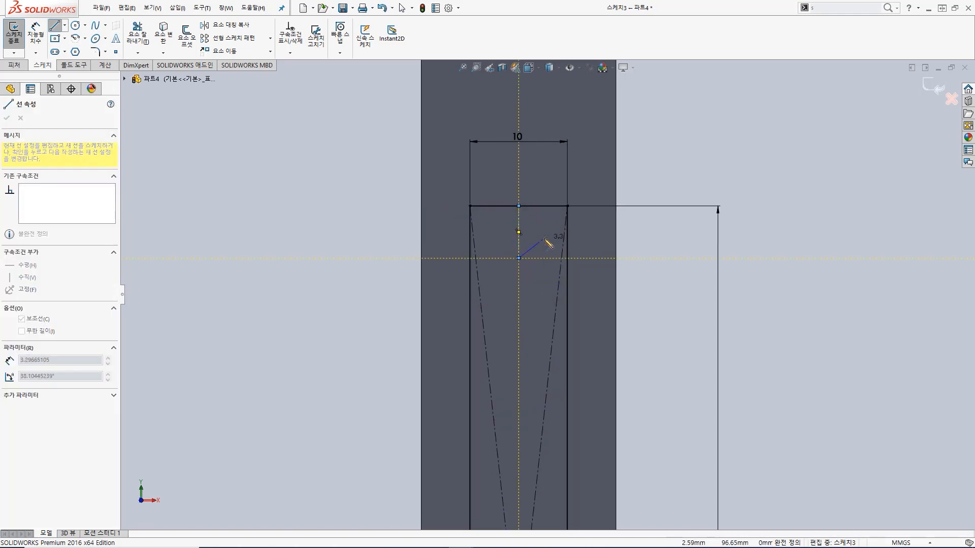
Step: Dimension the upper centreline's length to 5 mm
{"action": "key", "text": "s"}
{"action": "left_click", "coordinate": [575, 248]}
{"action": "left_click", "coordinate": [519, 245]}
{"action": "left_click", "coordinate": [643, 234]}
{"action": "type", "text": "4"}
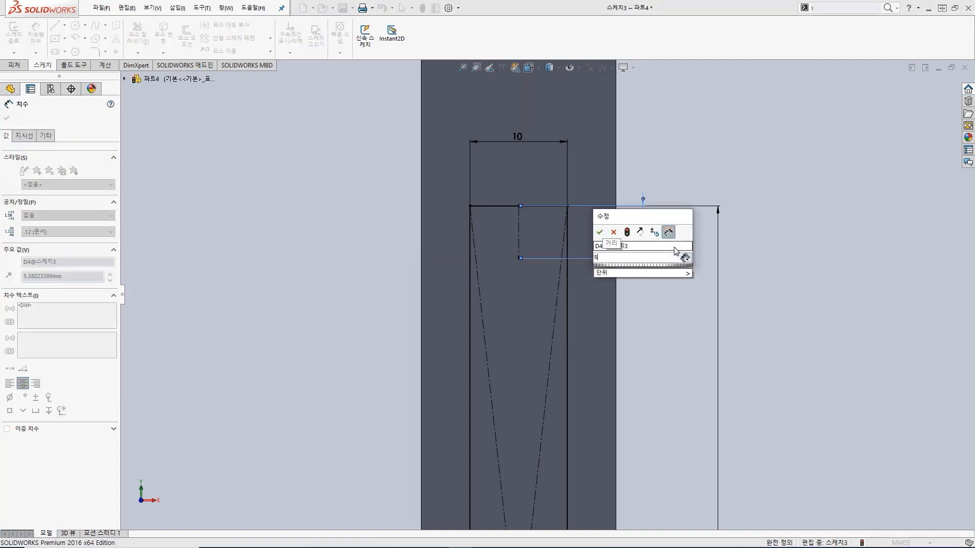
{"action": "key", "text": "Return"}
Step: Draw a circle of 5 mm radius centred on the upper centreline's lower end, reaching the midpoint of the top side
{"action": "left_click", "coordinate": [75, 26]}
{"action": "left_click", "coordinate": [518, 255]}
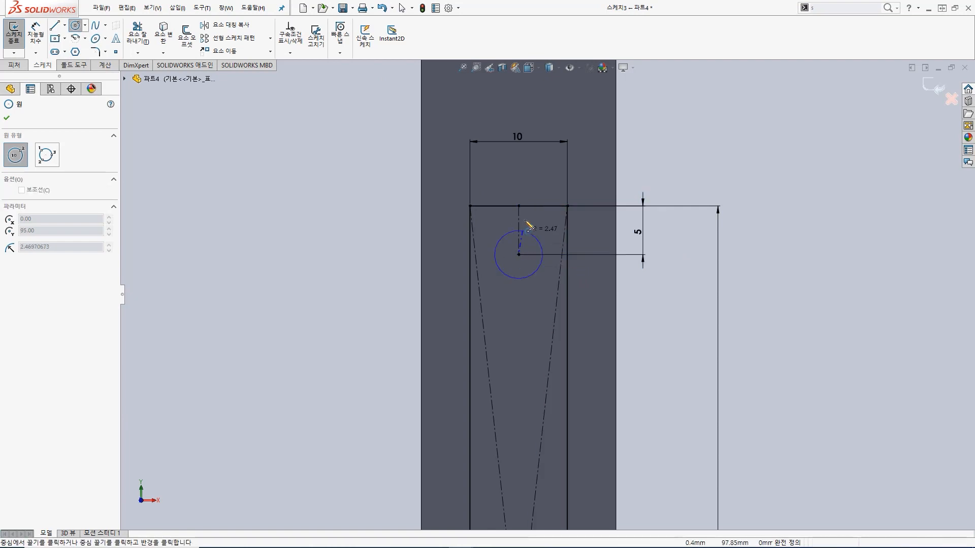
{"action": "left_click", "coordinate": [519, 206]}
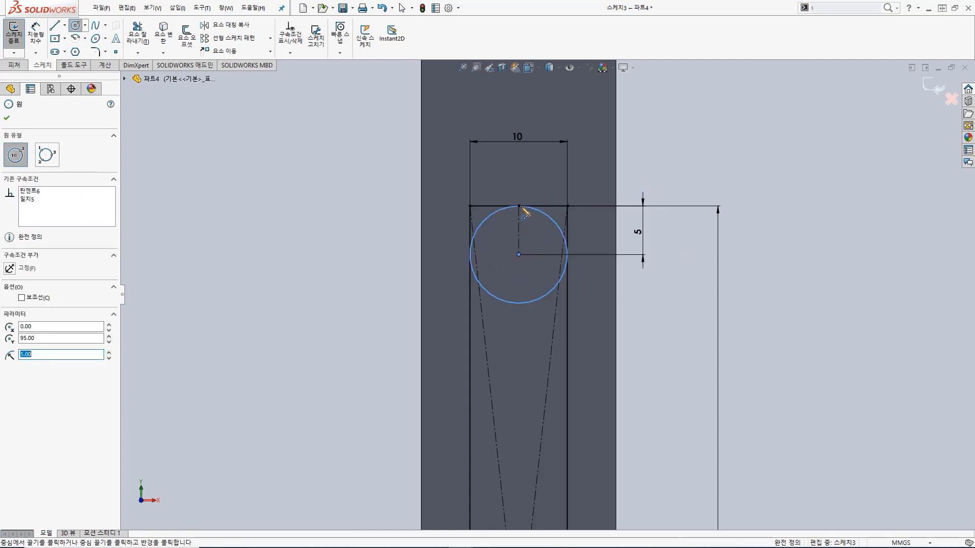
{"action": "key", "text": "Escape"}
Step: Trim the rectangle's top side and corners, the circle's lower half and the upper diagonal construction lines, leaving a rounded top end
{"action": "left_click", "coordinate": [145, 37]}
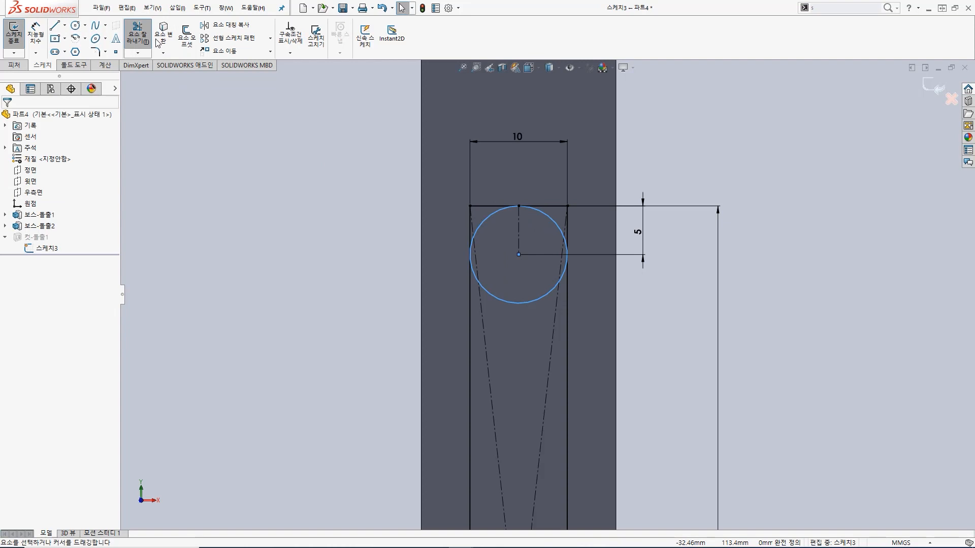
{"action": "mouse_move", "coordinate": [485, 199]}
{"action": "left_mouse_down"}
{"action": "mouse_move", "coordinate": [468, 220]}
{"action": "mouse_move", "coordinate": [513, 170]}
{"action": "mouse_move", "coordinate": [544, 181]}
{"action": "mouse_move", "coordinate": [582, 234]}
{"action": "mouse_move", "coordinate": [590, 273]}
{"action": "left_mouse_up"}
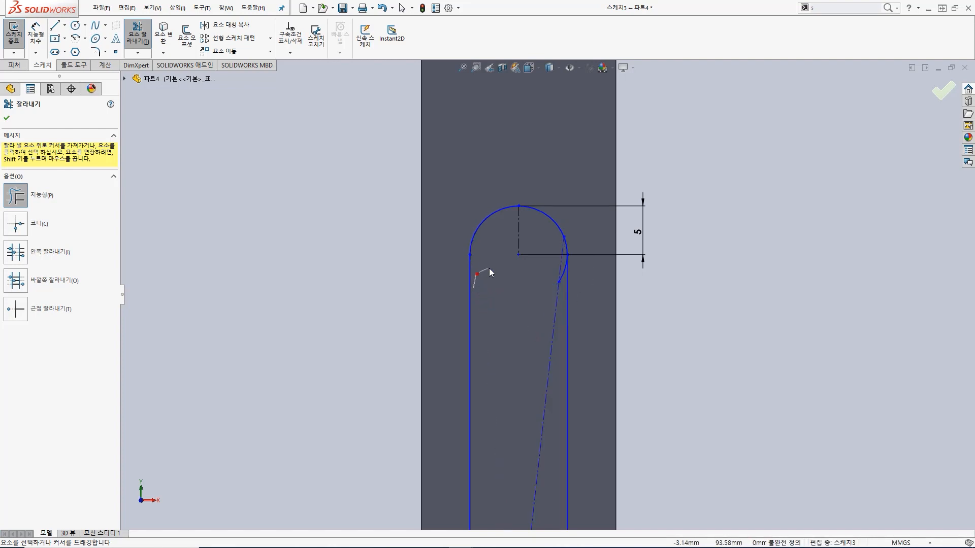
{"action": "left_click_drag", "start_coordinate": [537, 275], "coordinate": [562, 281]}
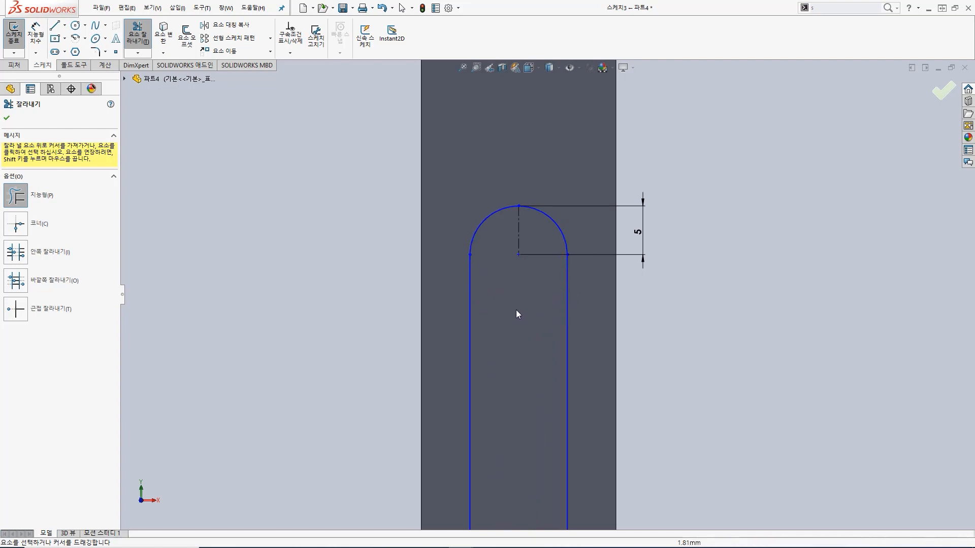
Step: Draw a vertical centreline about 6.7 mm long upward from the midpoint of the rectangle's bottom side
{"action": "scroll", "coordinate": [525, 307], "scroll_direction": "up", "scroll_amount": 2}
{"action": "scroll", "coordinate": [519, 314], "scroll_direction": "up", "scroll_amount": 3}
{"action": "scroll", "coordinate": [486, 454], "scroll_direction": "down", "scroll_amount": 1}
{"action": "scroll", "coordinate": [487, 455], "scroll_direction": "up", "scroll_amount": 4}
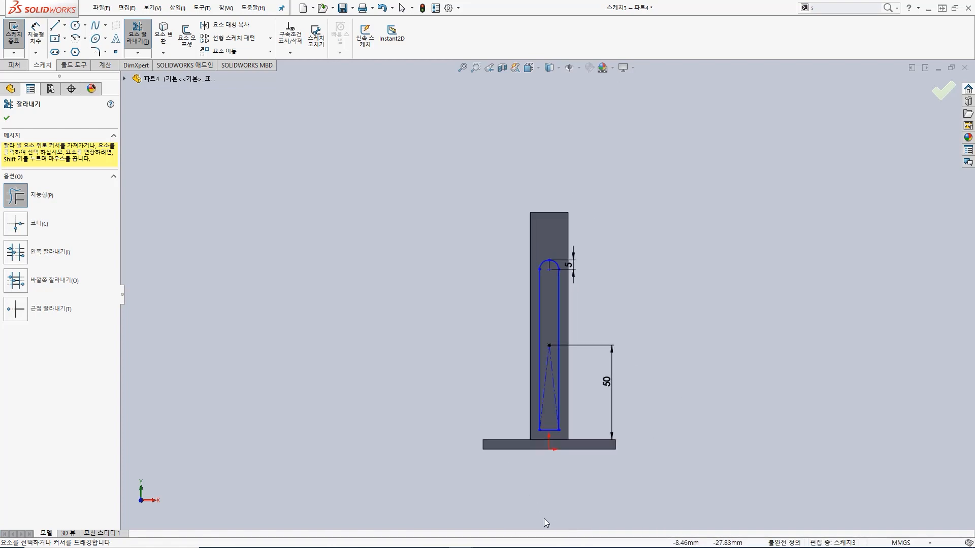
{"action": "scroll", "coordinate": [534, 500], "scroll_direction": "down", "scroll_amount": 3}
{"action": "scroll", "coordinate": [576, 330], "scroll_direction": "down", "scroll_amount": 4}
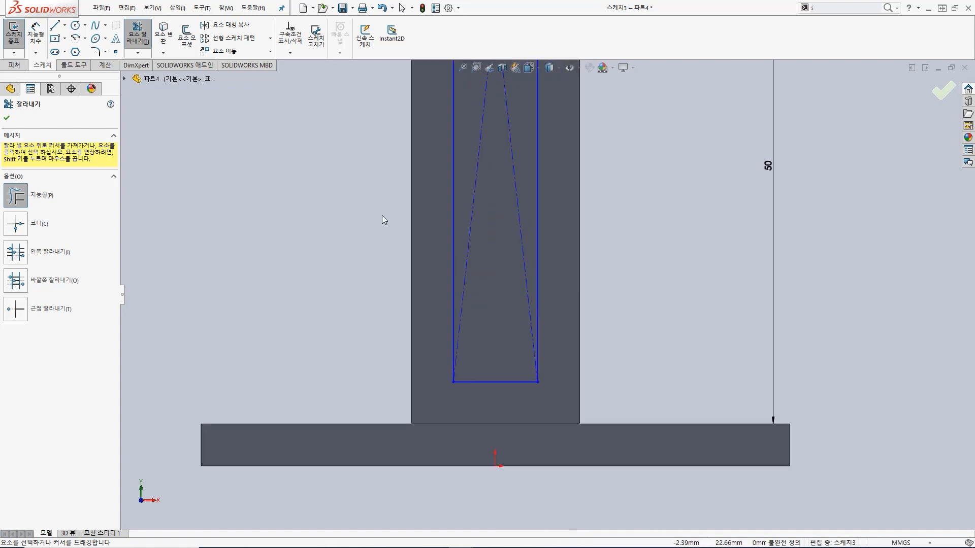
{"action": "left_click", "coordinate": [64, 24]}
{"action": "left_click", "coordinate": [76, 63]}
{"action": "left_click", "coordinate": [65, 25]}
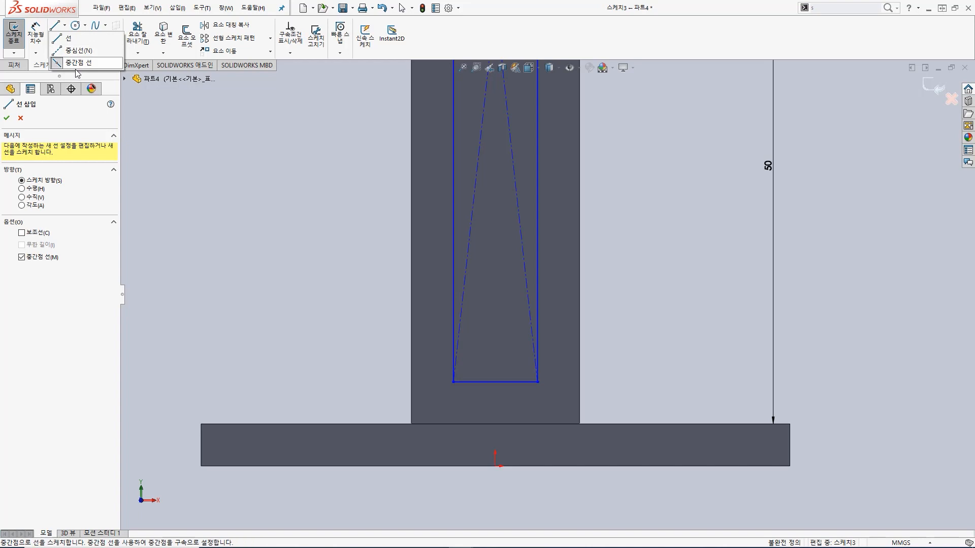
{"action": "left_click", "coordinate": [80, 51]}
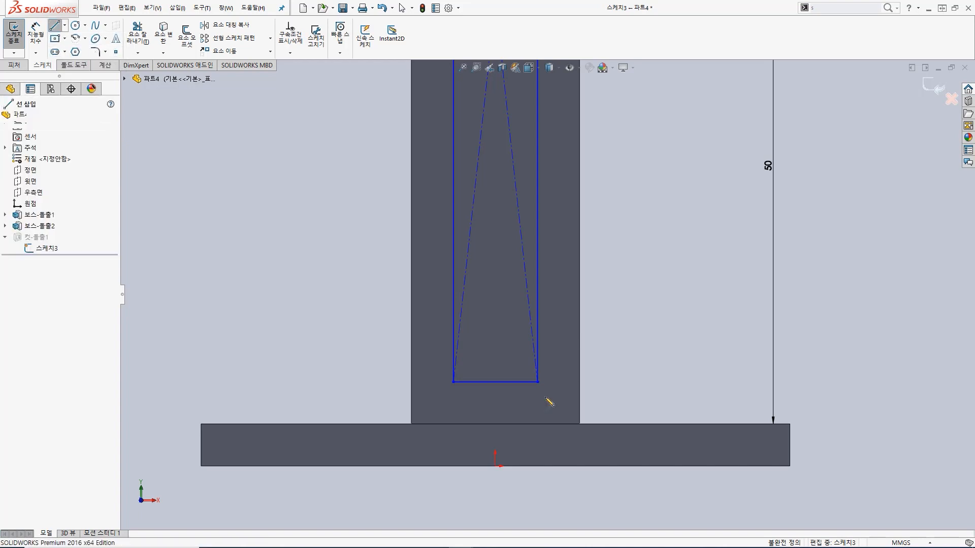
{"action": "left_click", "coordinate": [495, 382]}
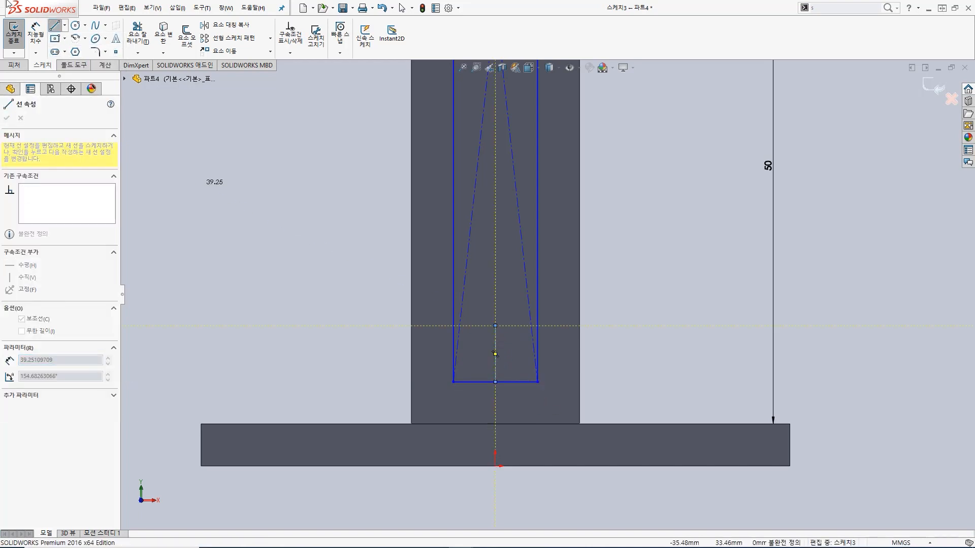
Step: Dimension the lower centreline's length to 5 mm
{"action": "key", "text": "s"}
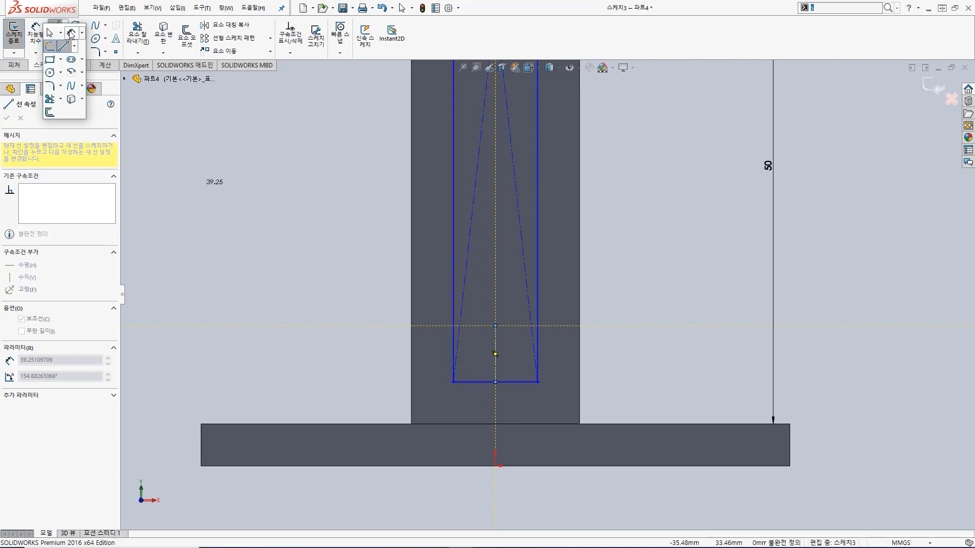
{"action": "left_click", "coordinate": [71, 34]}
{"action": "left_click", "coordinate": [496, 364]}
{"action": "left_click", "coordinate": [665, 346]}
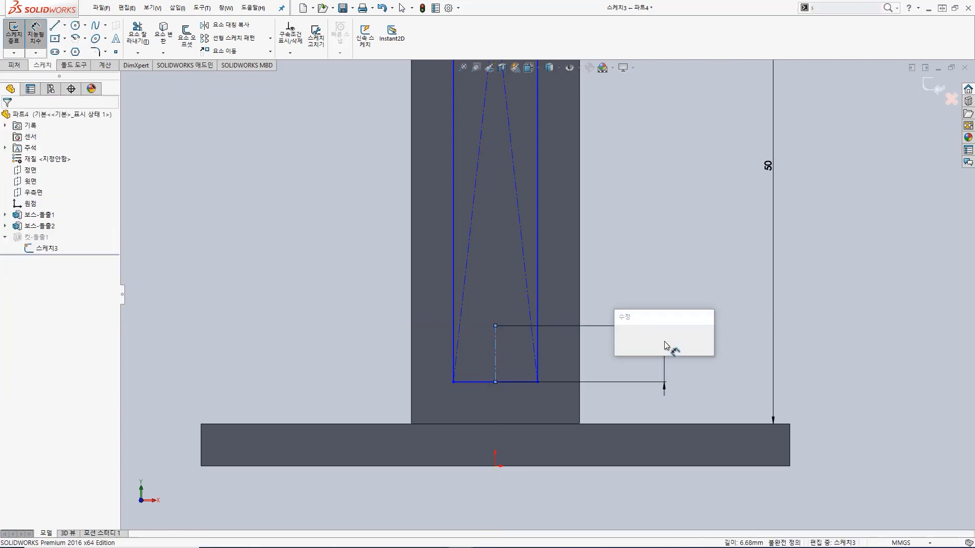
{"action": "type", "text": "5"}
{"action": "key", "text": "Return"}
Step: Draw a circle of 5 mm radius centred on the lower centreline's upper end, reaching the midpoint of the bottom side
{"action": "left_click", "coordinate": [75, 25]}
{"action": "left_click", "coordinate": [495, 340]}
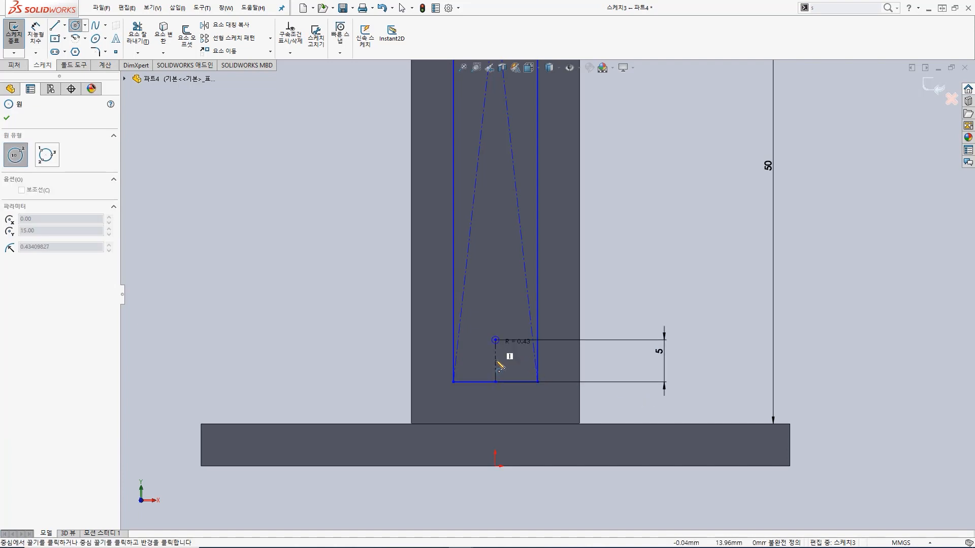
{"action": "left_click", "coordinate": [496, 382]}
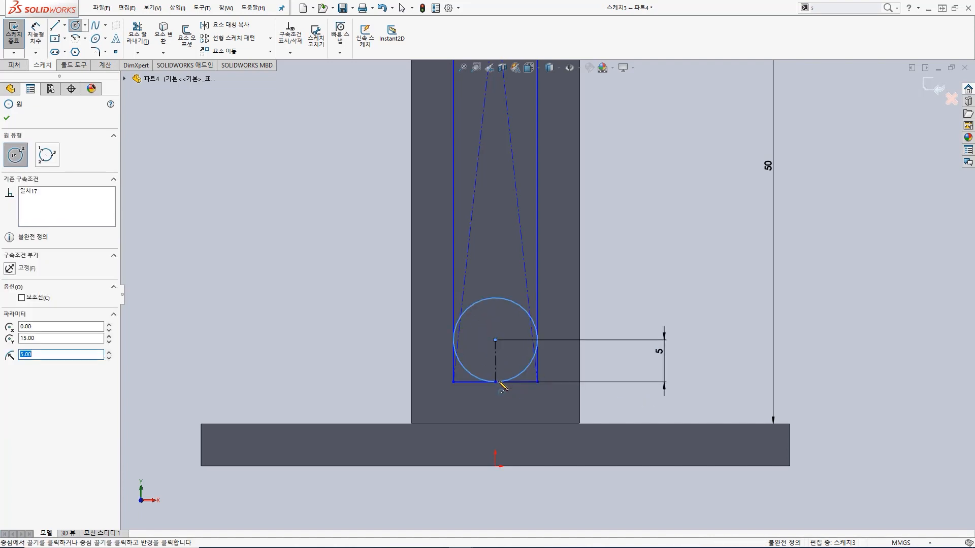
{"action": "key", "text": "Escape"}
Step: Trim the lower circle's upper half, the remaining diagonal construction lines and the rectangle's bottom side and corners, leaving a rounded bottom end
{"action": "left_click", "coordinate": [137, 35]}
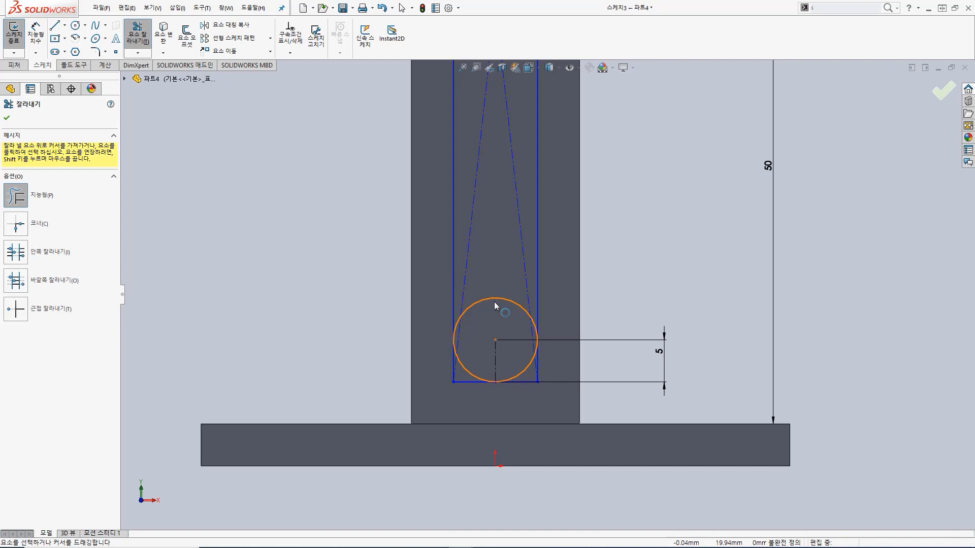
{"action": "mouse_move", "coordinate": [481, 278]}
{"action": "left_mouse_down"}
{"action": "mouse_move", "coordinate": [490, 310]}
{"action": "mouse_move", "coordinate": [532, 301]}
{"action": "left_mouse_up"}
{"action": "left_click", "coordinate": [462, 322]}
{"action": "left_click", "coordinate": [462, 315]}
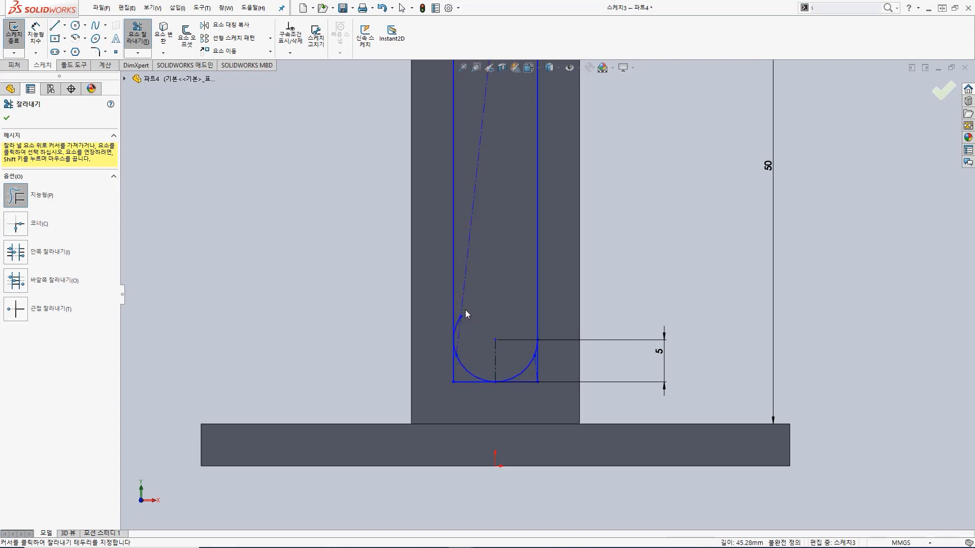
{"action": "mouse_move", "coordinate": [468, 301]}
{"action": "left_mouse_down"}
{"action": "mouse_move", "coordinate": [445, 387]}
{"action": "mouse_move", "coordinate": [545, 374]}
{"action": "mouse_move", "coordinate": [536, 386]}
{"action": "left_mouse_up"}
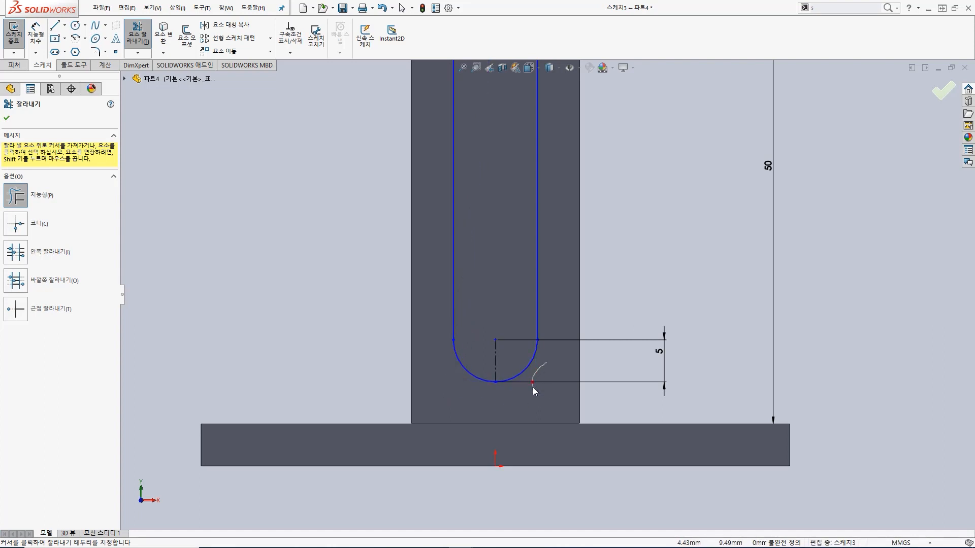
Step: Finish the round-ended slot sketch and cut it through the column
{"action": "left_click", "coordinate": [20, 35]}
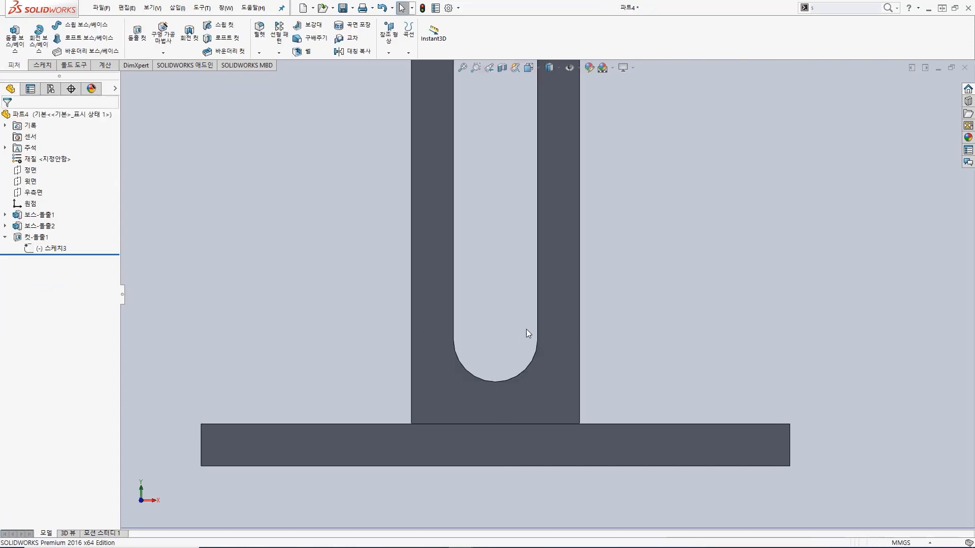
{"action": "scroll", "coordinate": [527, 335], "scroll_direction": "up", "scroll_amount": 5}
{"action": "middle_click_drag", "start_coordinate": [592, 231], "coordinate": [552, 223]}
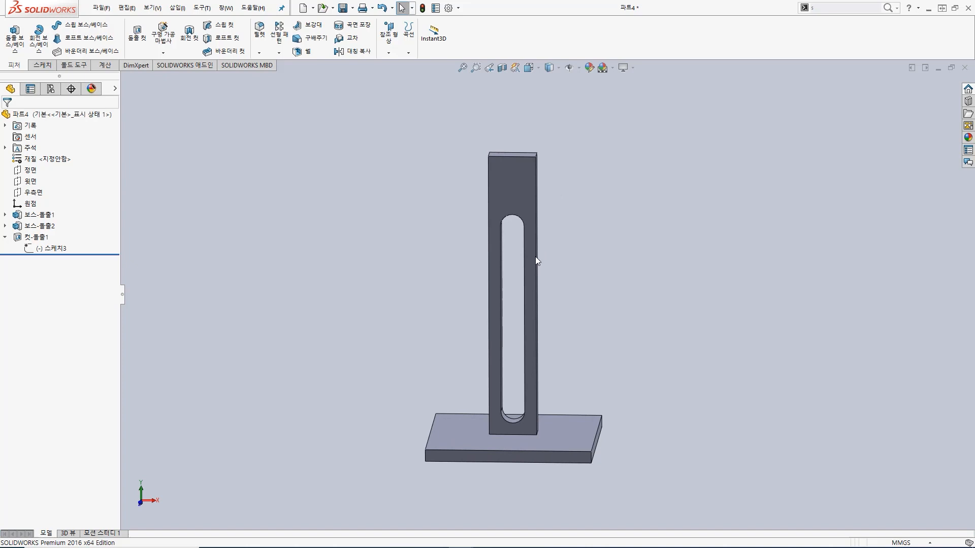
Step: Start a cut sketch on the column's front face and draw a circle of about 2.6 mm radius, centred above the slot
{"action": "left_click", "coordinate": [517, 176]}
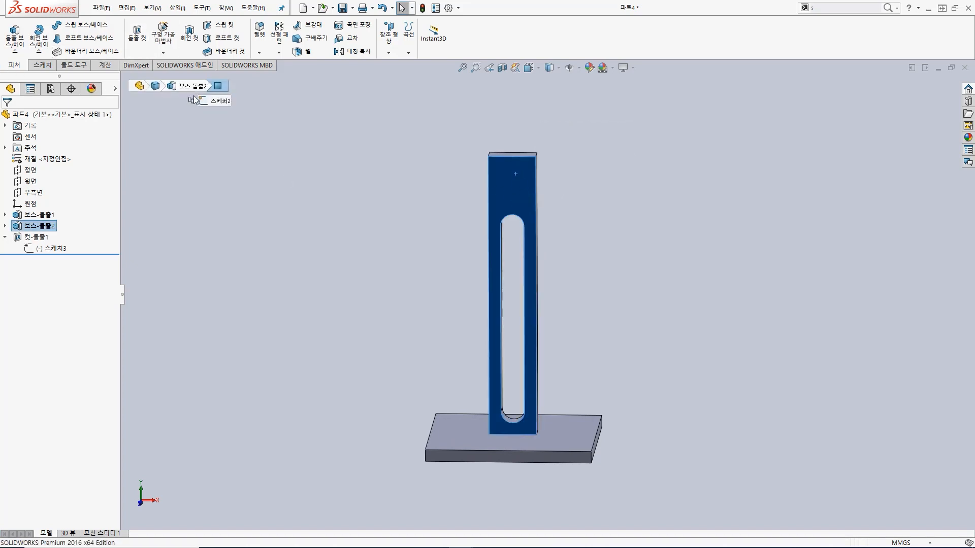
{"action": "left_click", "coordinate": [137, 34]}
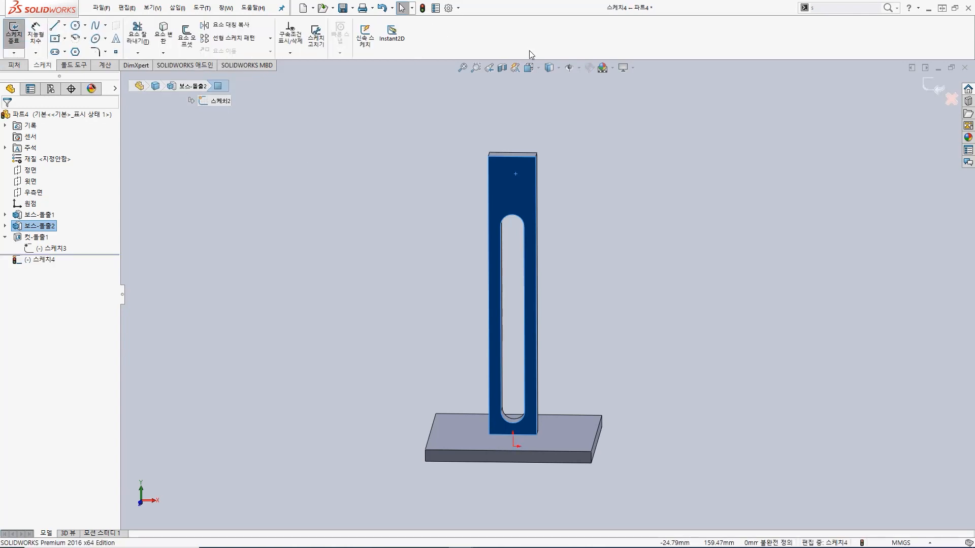
{"action": "left_click", "coordinate": [549, 67]}
{"action": "left_click", "coordinate": [597, 299]}
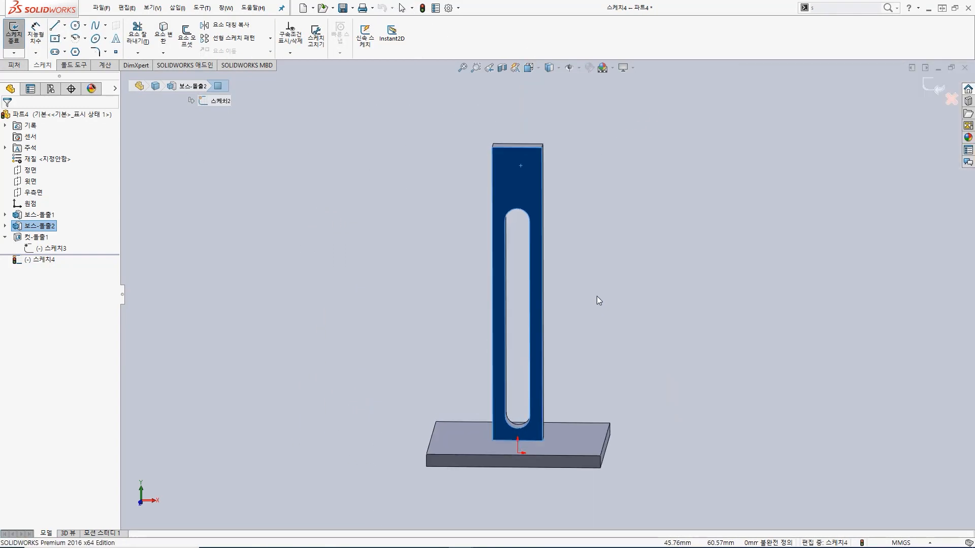
{"action": "scroll", "coordinate": [557, 83], "scroll_direction": "down", "scroll_amount": 5}
{"action": "left_click", "coordinate": [75, 24]}
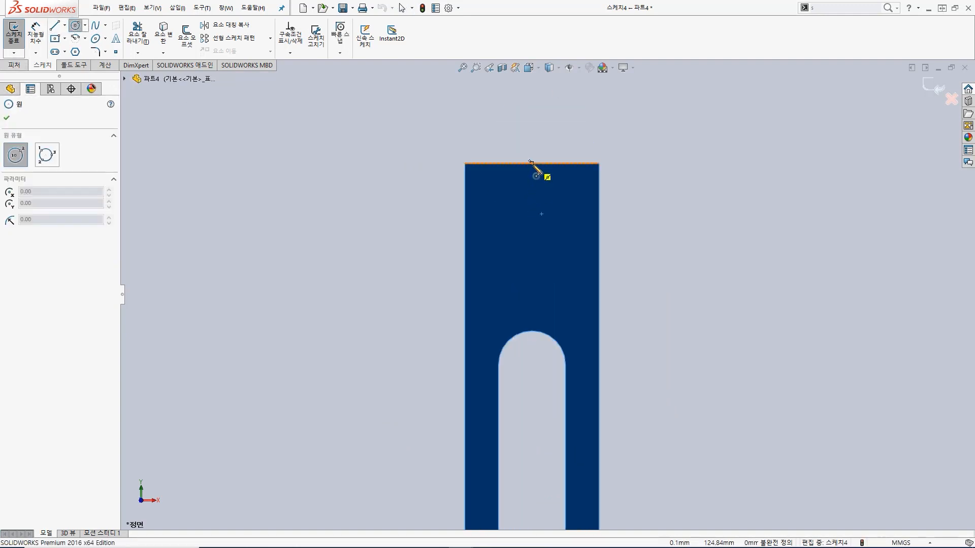
{"action": "left_click", "coordinate": [533, 206]}
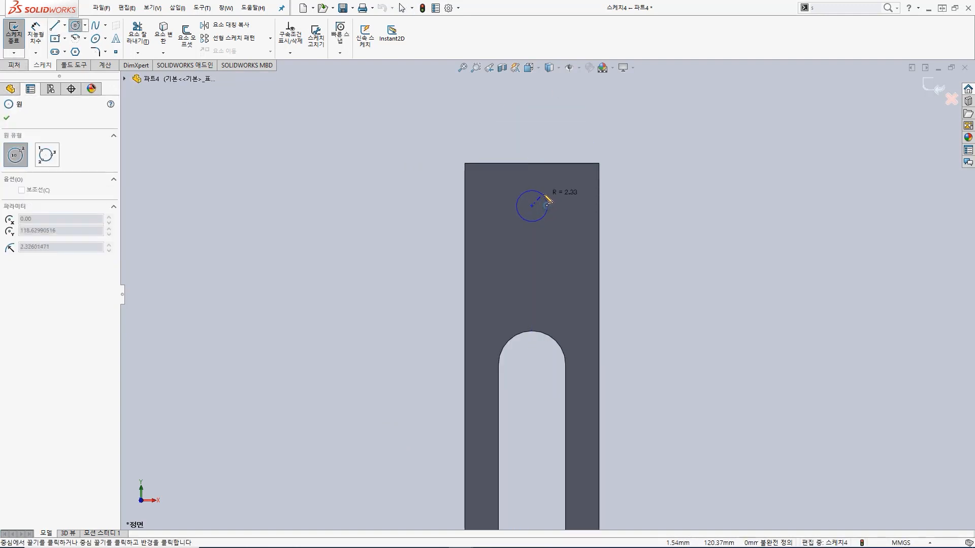
{"action": "left_click", "coordinate": [544, 193]}
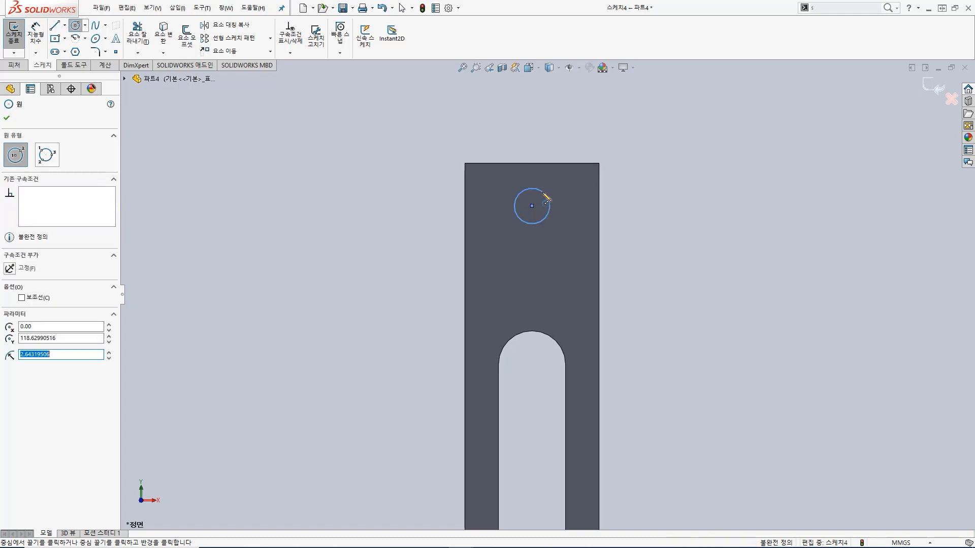
Step: Dimension the circle above the slot to a 5 mm diameter
{"action": "left_click", "coordinate": [35, 33]}
{"action": "left_click", "coordinate": [544, 194]}
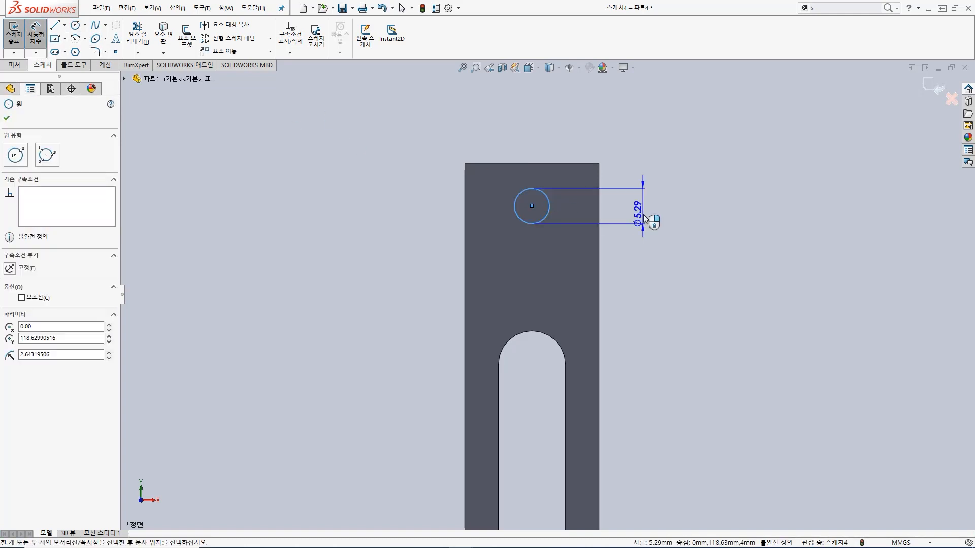
{"action": "left_click", "coordinate": [655, 215]}
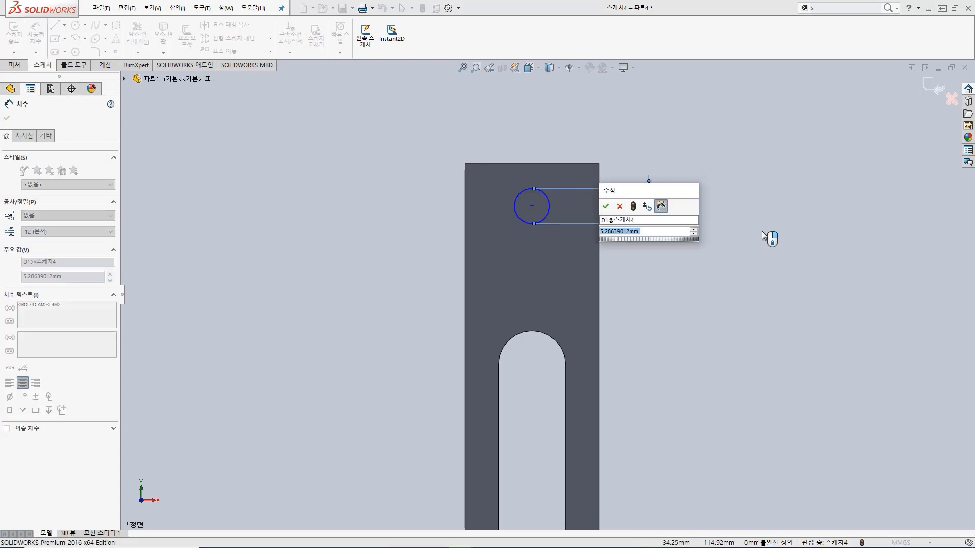
{"action": "key", "text": "Return"}
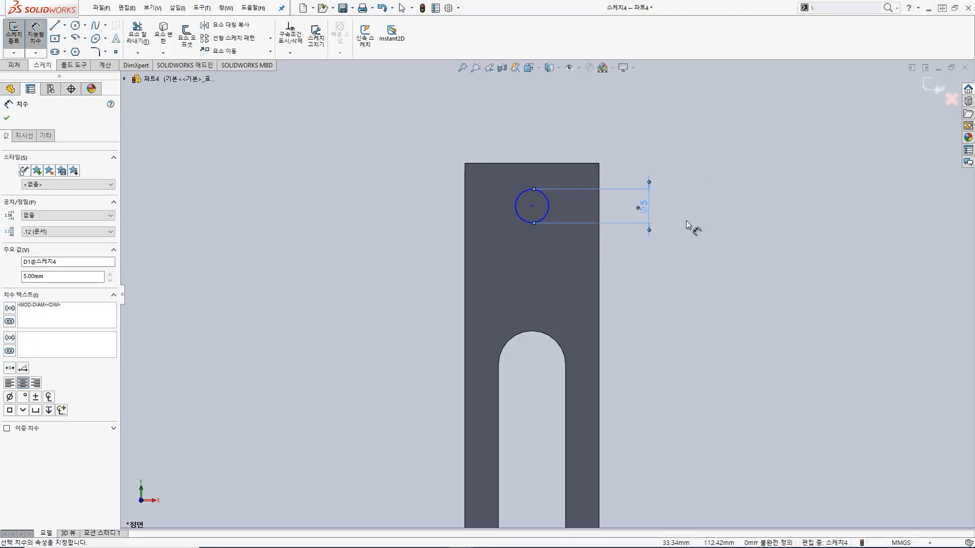
Step: Dimension the distance from the circle's centre to the column's top edge as 5 mm
{"action": "left_click", "coordinate": [532, 206]}
{"action": "left_click", "coordinate": [532, 164]}
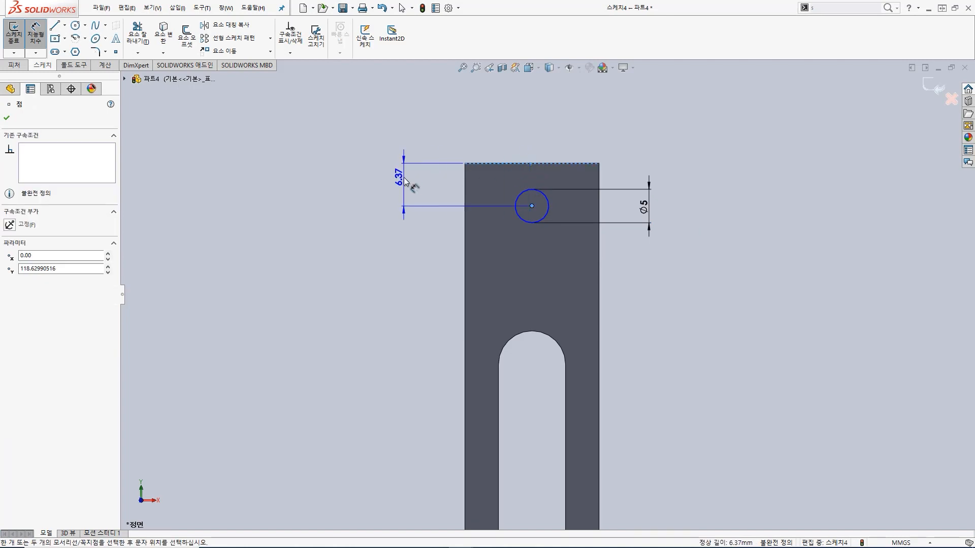
{"action": "left_click", "coordinate": [402, 183]}
{"action": "type", "text": "5"}
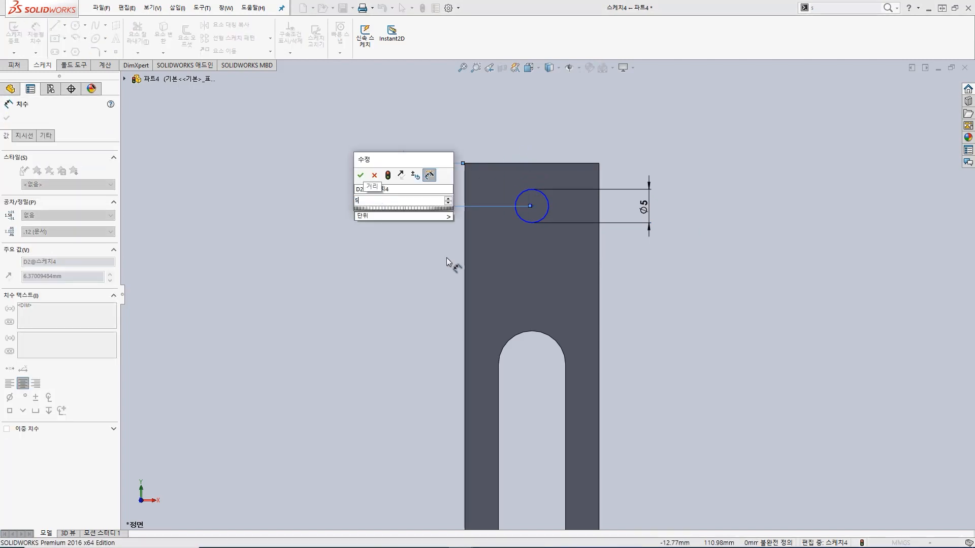
{"action": "key", "text": "Return"}
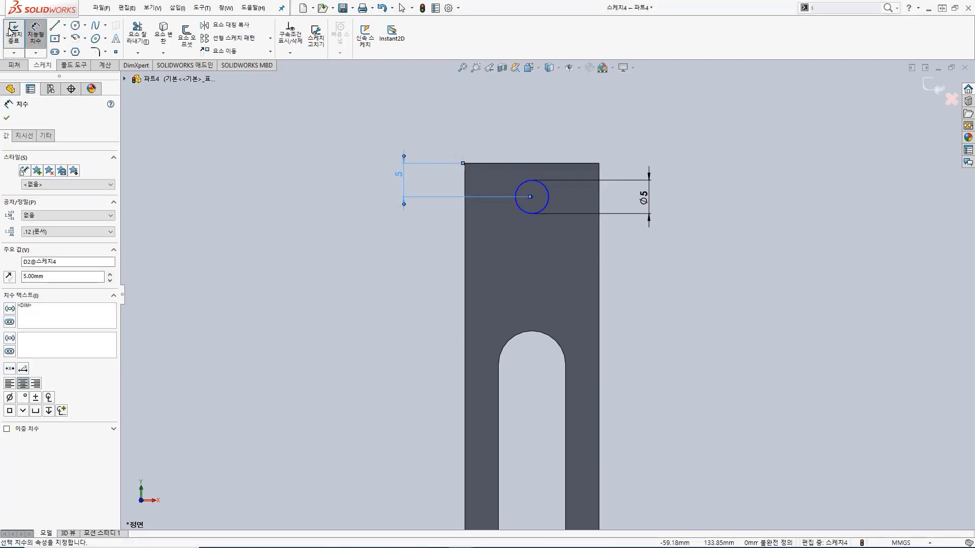
Step: Cut the 5 mm circle through the column with a 40 mm blind depth
{"action": "left_click", "coordinate": [11, 31]}
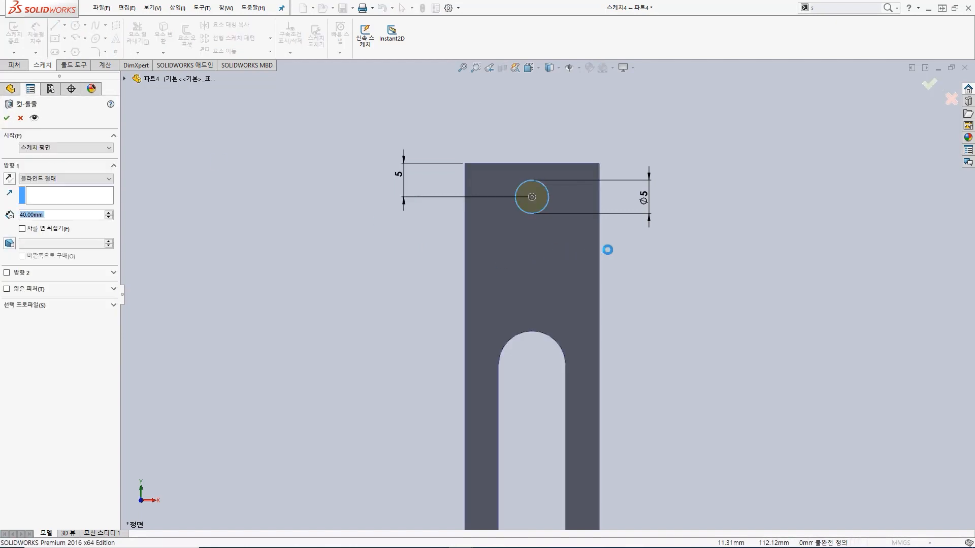
{"action": "left_click", "coordinate": [7, 117]}
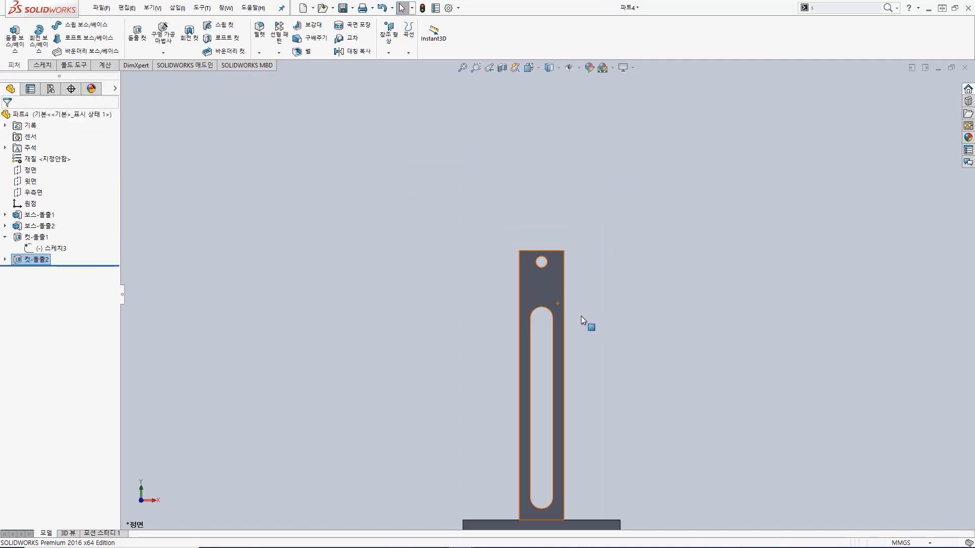
{"action": "scroll", "coordinate": [550, 325], "scroll_direction": "up", "scroll_amount": 5}
{"action": "scroll", "coordinate": [553, 401], "scroll_direction": "down", "scroll_amount": 7}
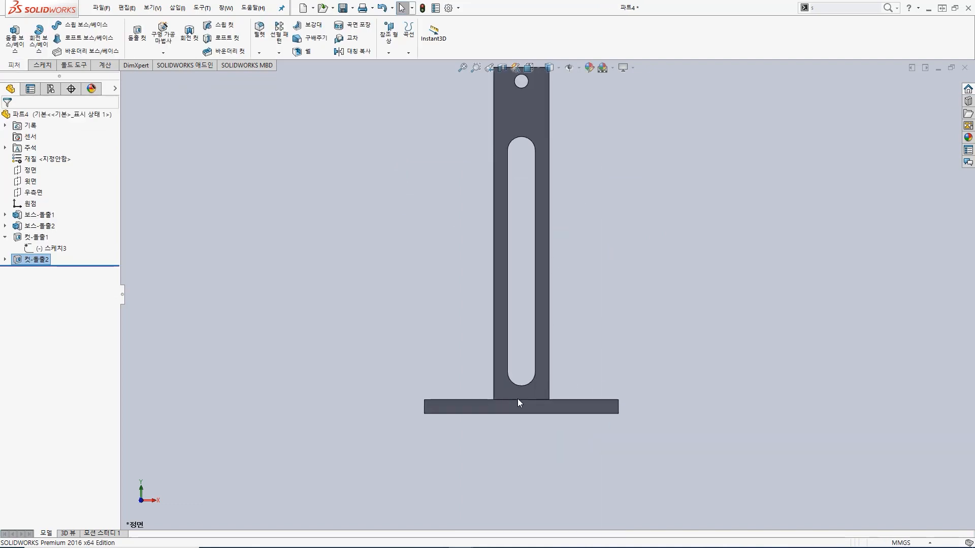
Step: Start a cut sketch on the plate's underside and draw a circle of about 4.9 mm radius centred on the origin
{"action": "middle_click_drag", "start_coordinate": [527, 347], "coordinate": [529, 420]}
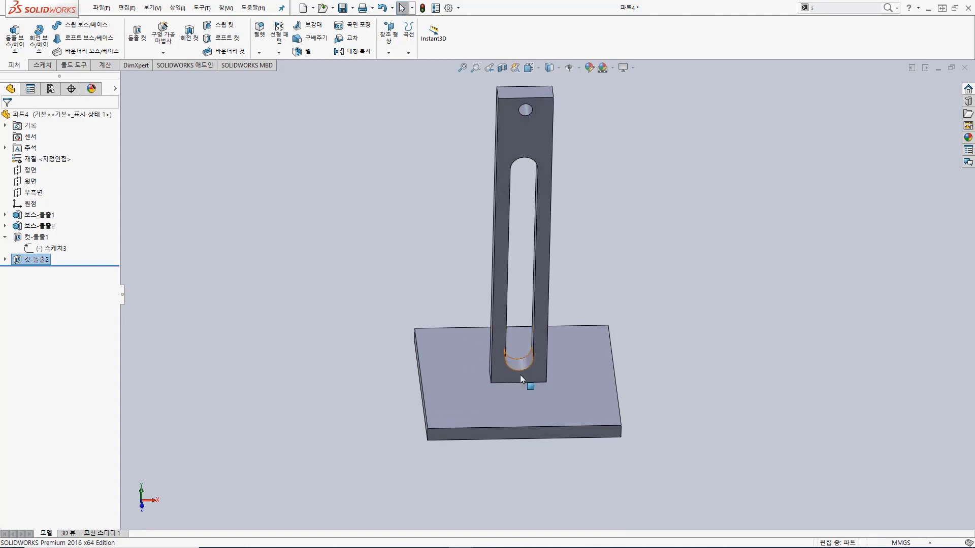
{"action": "middle_click_drag", "start_coordinate": [526, 468], "coordinate": [514, 148]}
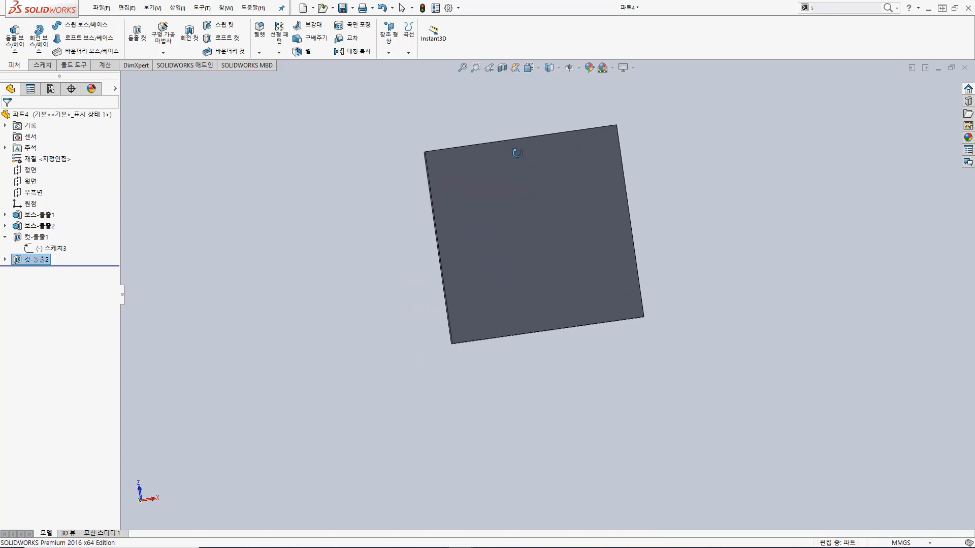
{"action": "left_click", "coordinate": [530, 225]}
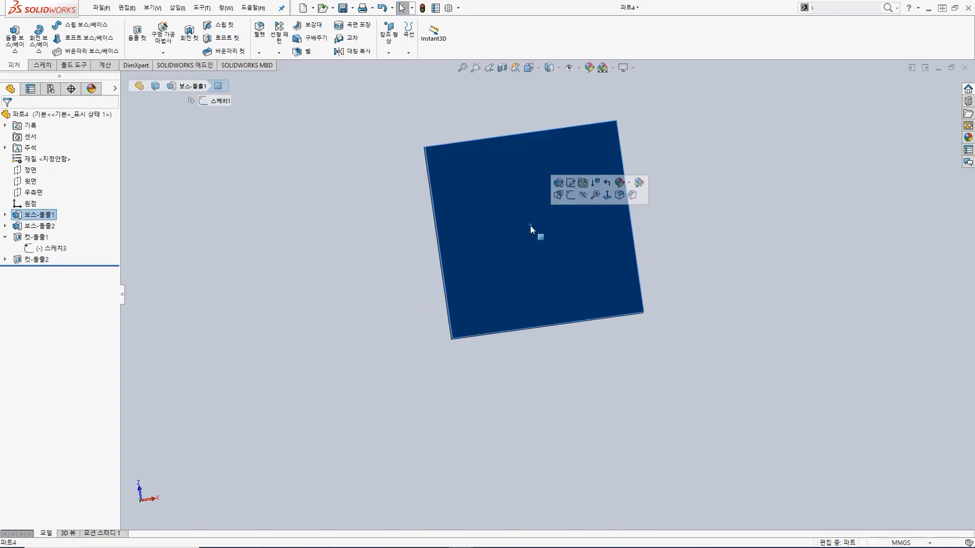
{"action": "left_click", "coordinate": [607, 195]}
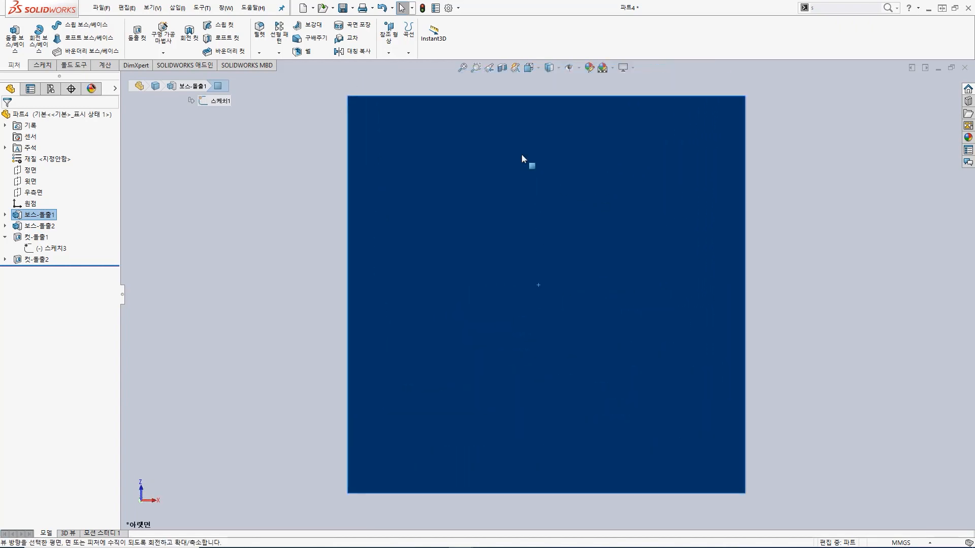
{"action": "left_click", "coordinate": [134, 34]}
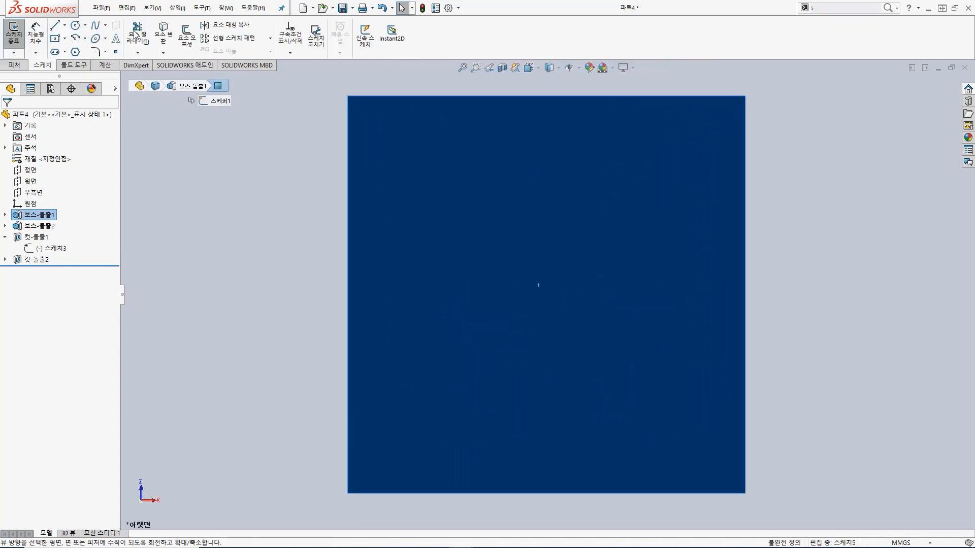
{"action": "left_click", "coordinate": [75, 25]}
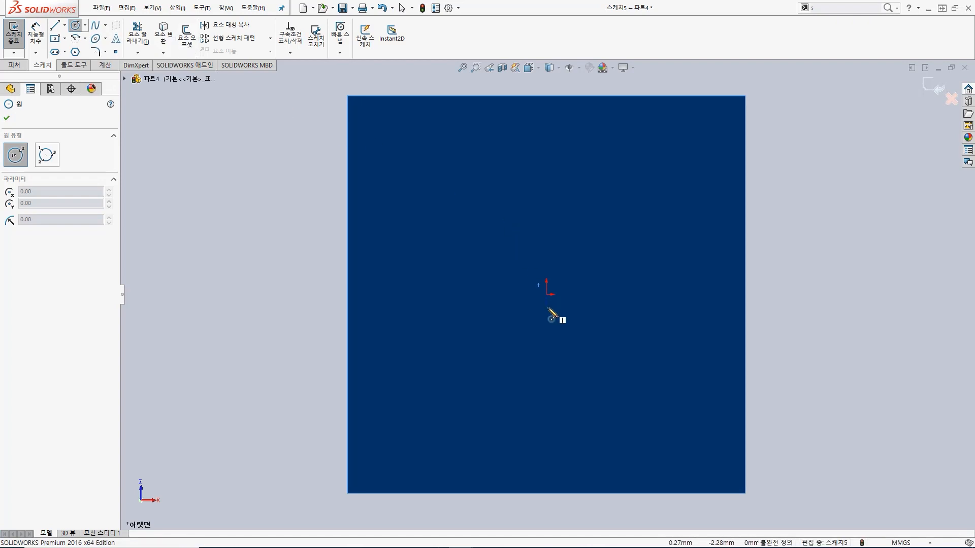
{"action": "left_click", "coordinate": [547, 295]}
{"action": "left_click", "coordinate": [563, 274]}
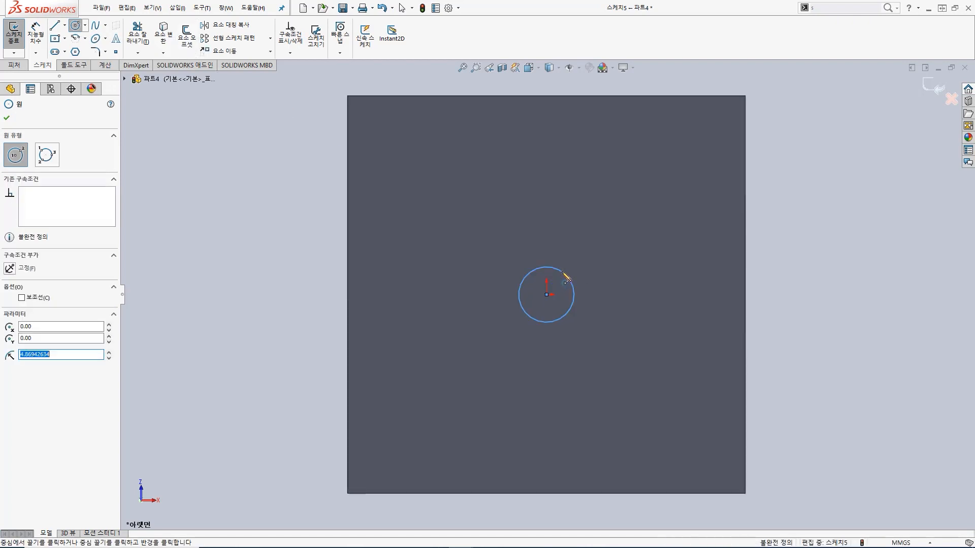
Step: Dimension the circle on the plate's underside to a 7 mm diameter
{"action": "key", "text": "s"}
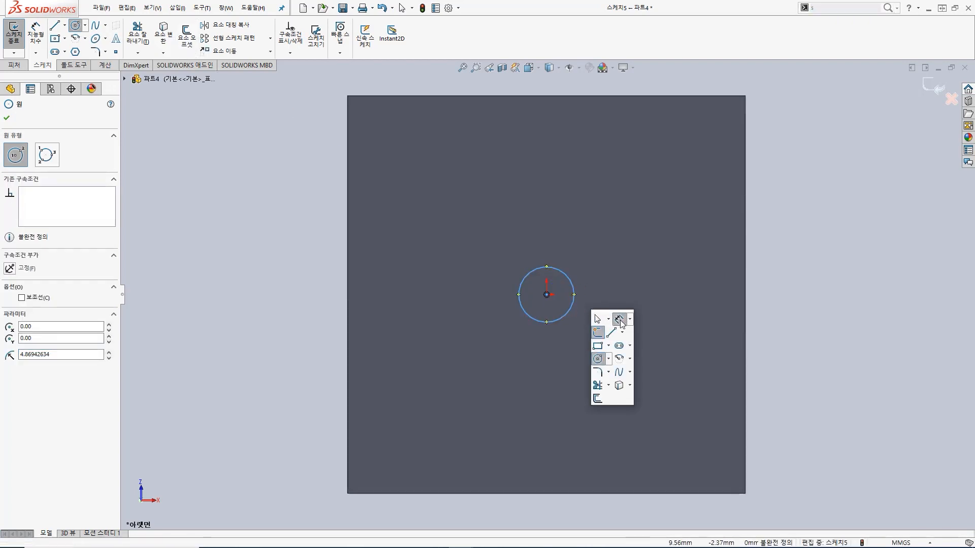
{"action": "left_click", "coordinate": [619, 320]}
{"action": "left_click", "coordinate": [570, 311]}
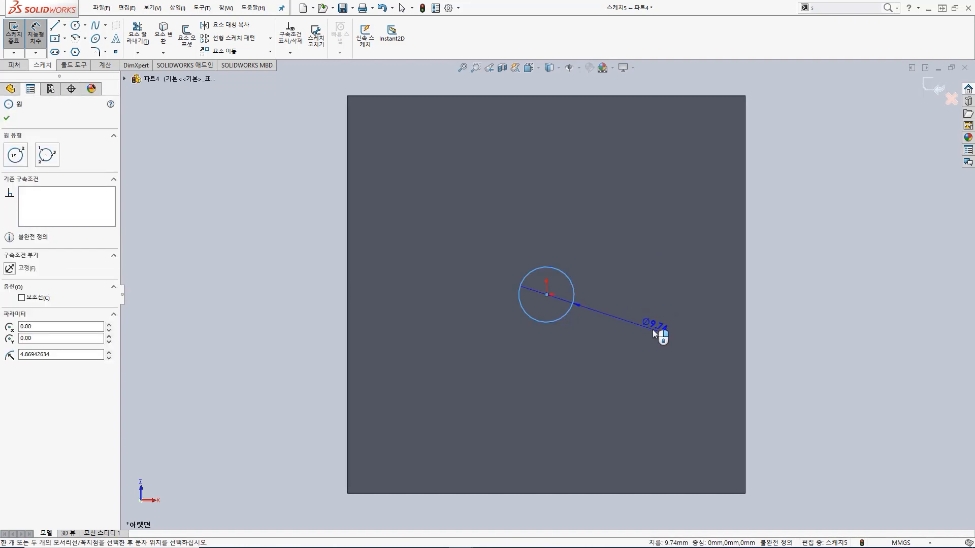
{"action": "left_click", "coordinate": [649, 328]}
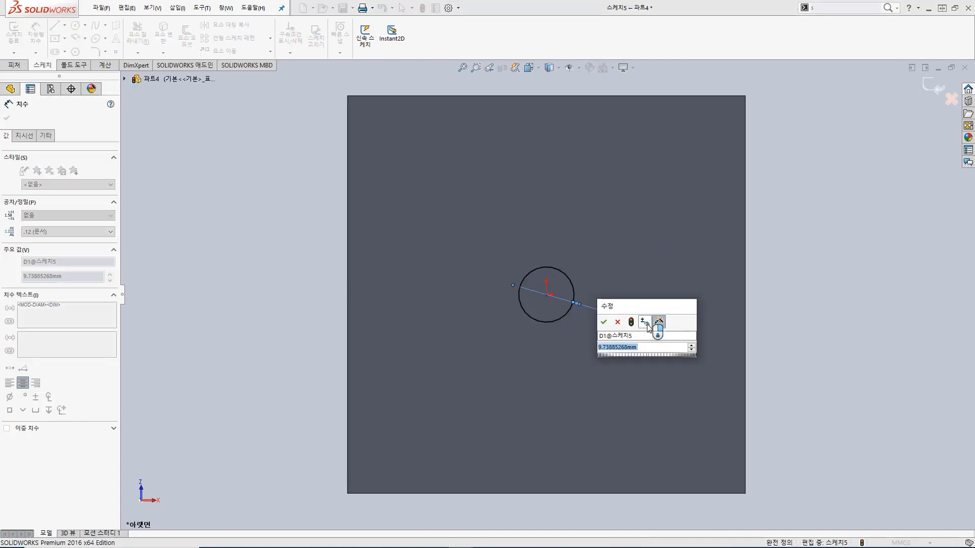
{"action": "type", "text": "7"}
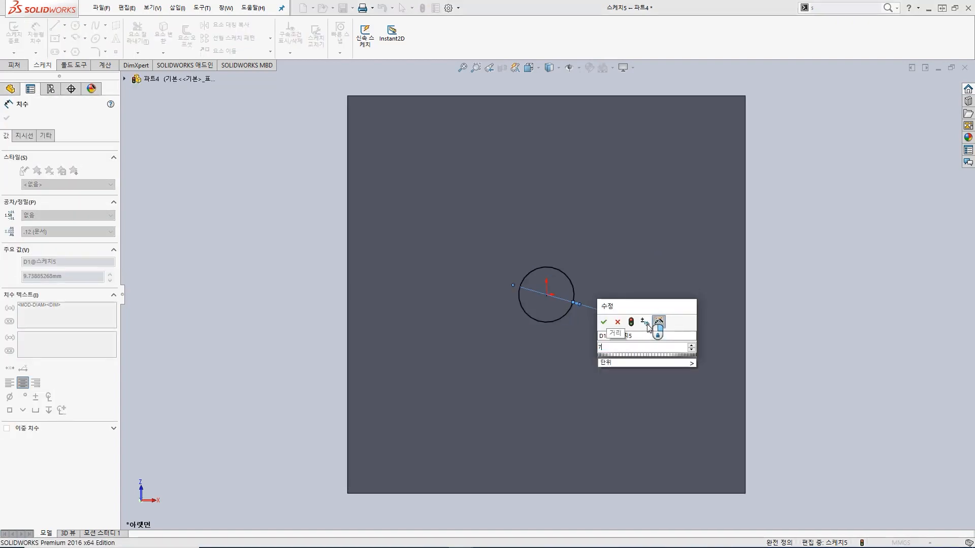
{"action": "key", "text": "Return"}
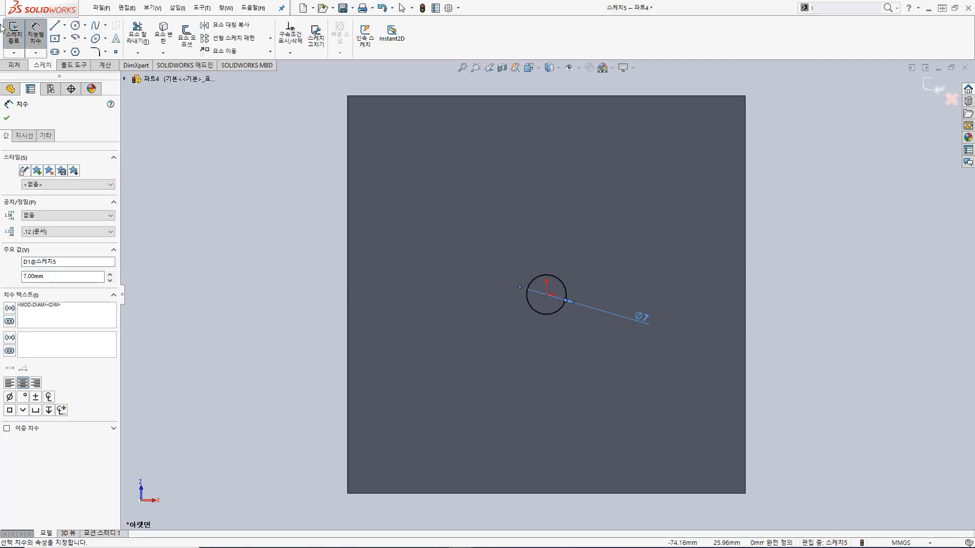
Step: Cut the 7 mm circle up through the plate and the column's base with a 40 mm blind depth
{"action": "key", "text": "Escape"}
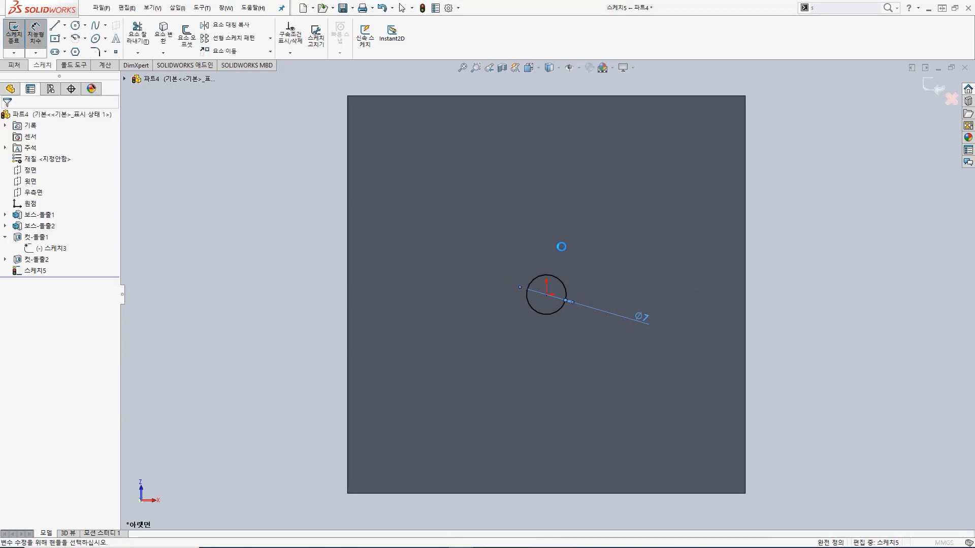
{"action": "middle_click_drag", "start_coordinate": [565, 234], "coordinate": [574, 420]}
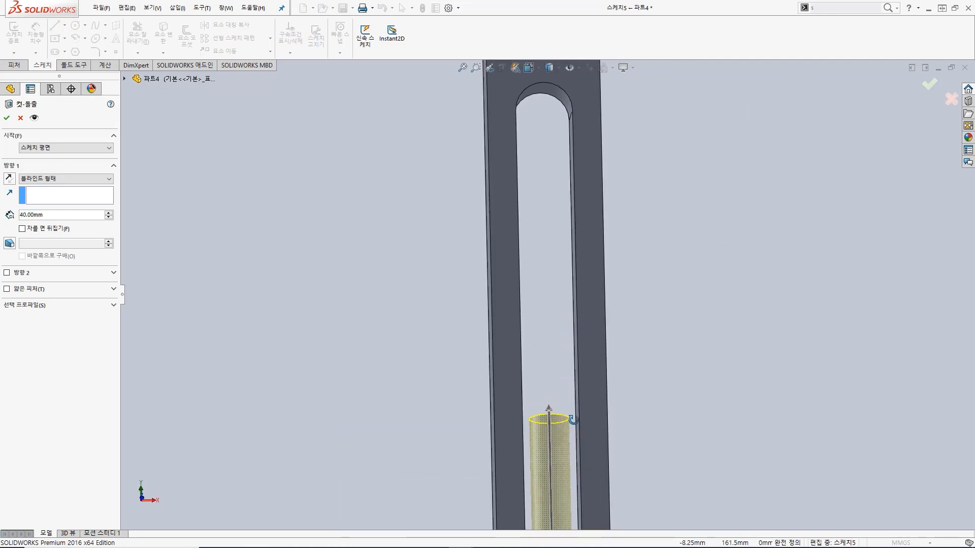
{"action": "scroll", "coordinate": [571, 410], "scroll_direction": "up", "scroll_amount": 6}
{"action": "middle_click_drag", "start_coordinate": [570, 330], "coordinate": [567, 400]}
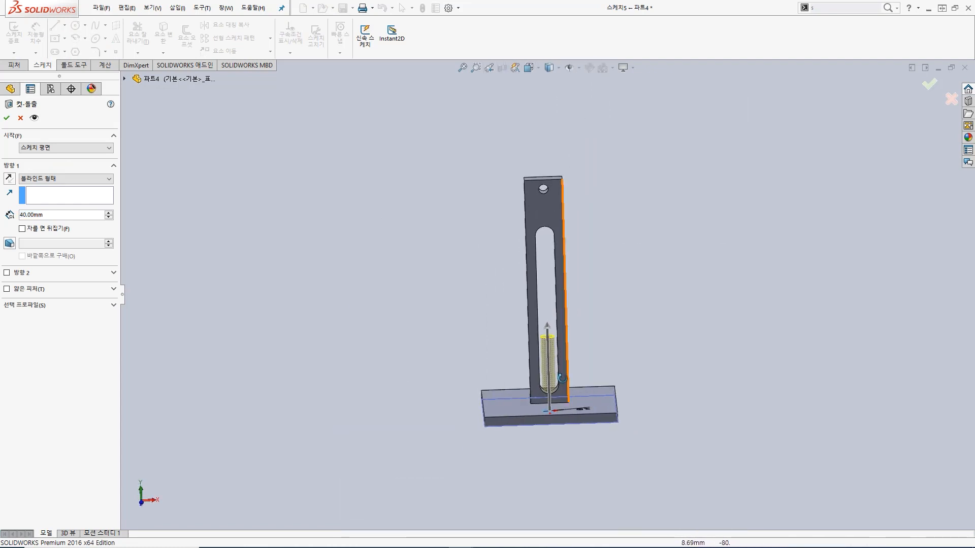
{"action": "left_click", "coordinate": [6, 119]}
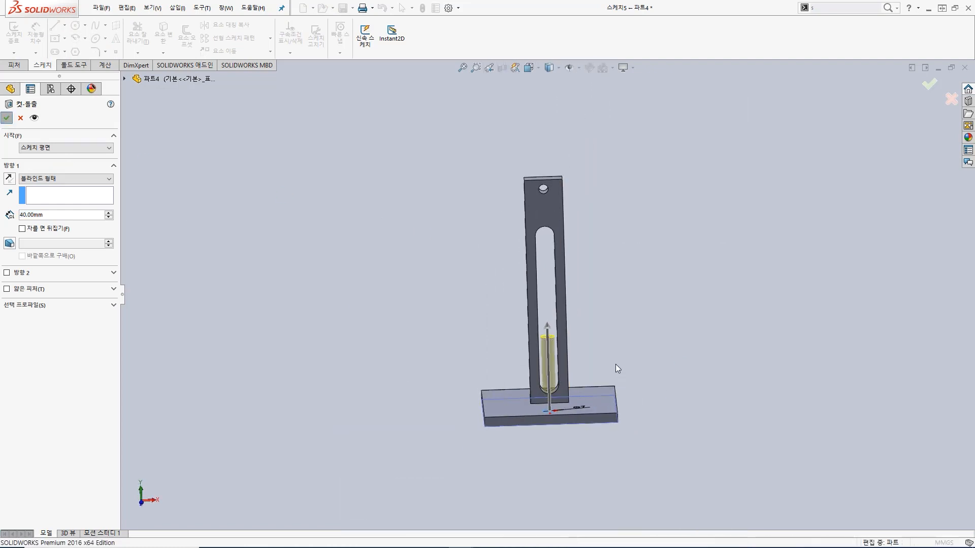
Step: Examine the bottom hole where it opens into the column's slot, and check the finished part from several angles
{"action": "middle_click_drag", "start_coordinate": [580, 354], "coordinate": [564, 414]}
{"action": "scroll", "coordinate": [553, 350], "scroll_direction": "down", "scroll_amount": 8}
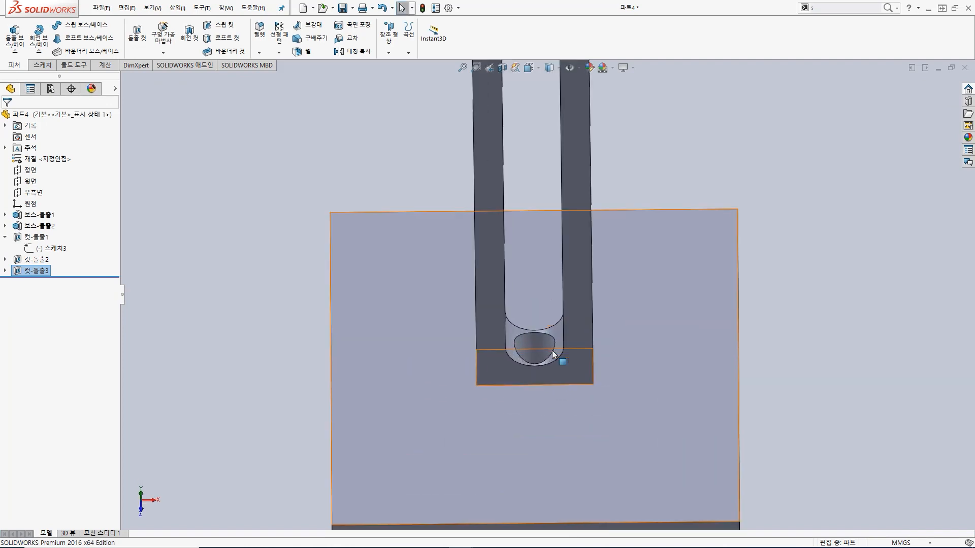
{"action": "scroll", "coordinate": [538, 344], "scroll_direction": "up", "scroll_amount": 5}
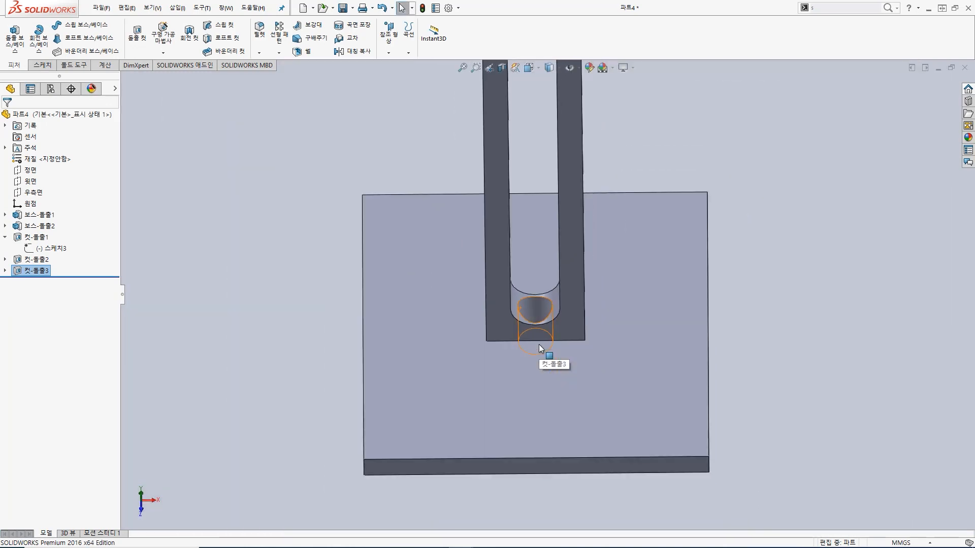
{"action": "scroll", "coordinate": [539, 335], "scroll_direction": "up", "scroll_amount": 5}
{"action": "middle_click_drag", "start_coordinate": [549, 321], "coordinate": [547, 200]}
{"action": "scroll", "coordinate": [549, 198], "scroll_direction": "up", "scroll_amount": 4}
{"action": "scroll", "coordinate": [580, 165], "scroll_direction": "down", "scroll_amount": 3}
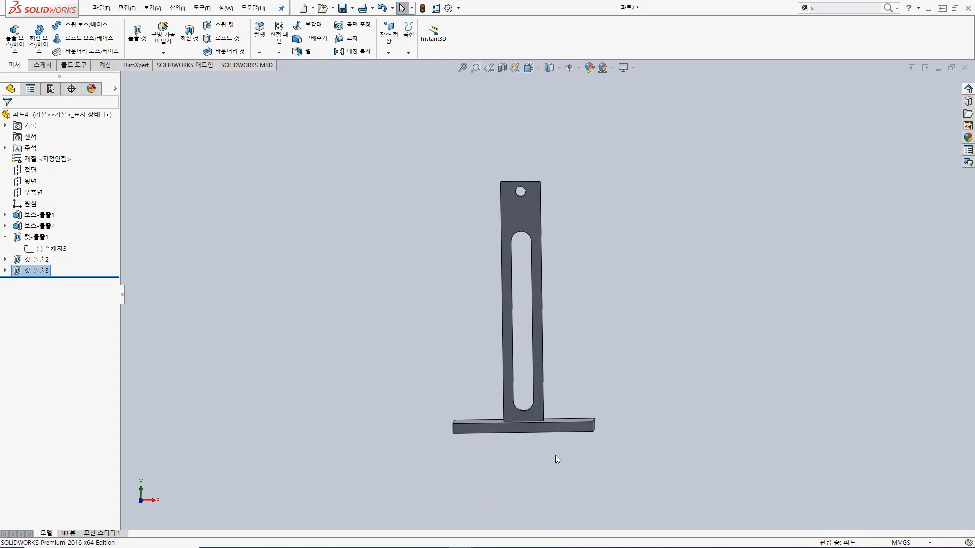
{"action": "scroll", "coordinate": [555, 455], "scroll_direction": "down", "scroll_amount": 2}
{"action": "middle_click_drag", "start_coordinate": [570, 304], "coordinate": [620, 276]}
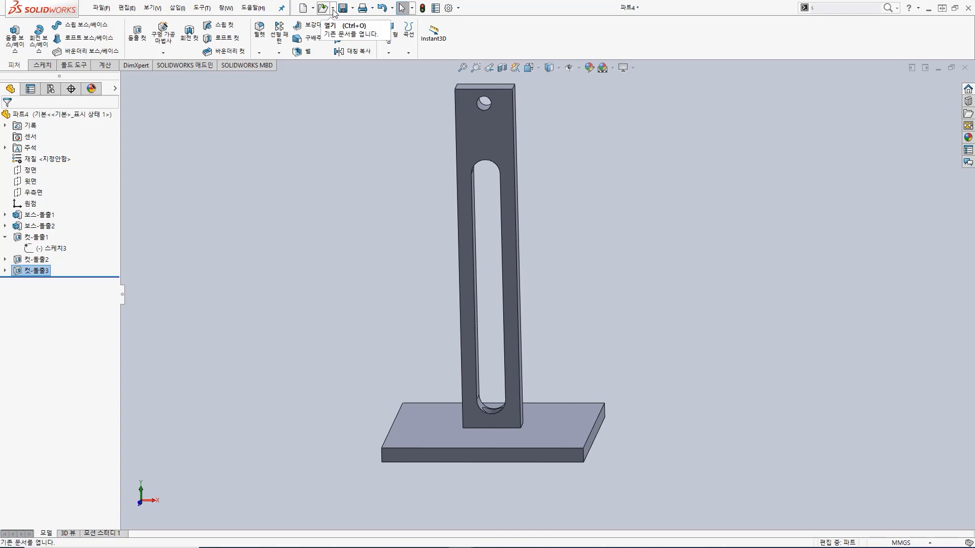
Step: Save the part under the new name P3.SLDPRT in the SolidWorks 강의 folder on the desktop
{"action": "left_click", "coordinate": [353, 8]}
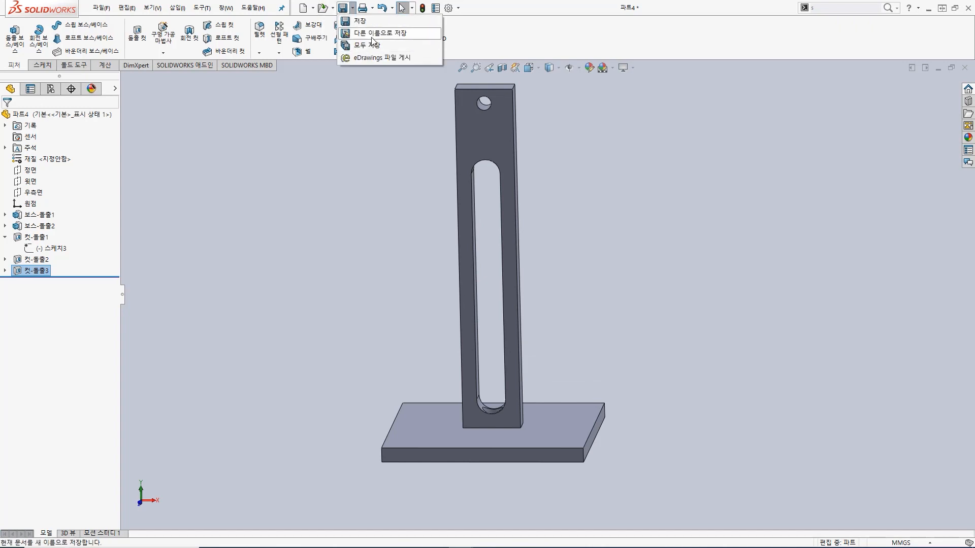
{"action": "left_click", "coordinate": [372, 39]}
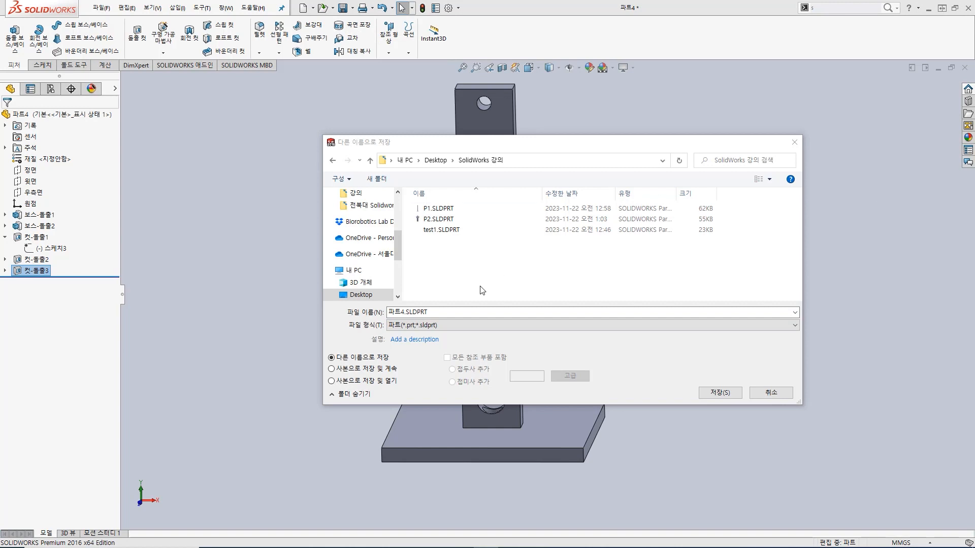
{"action": "left_click", "coordinate": [398, 313]}
{"action": "left_click_drag", "start_coordinate": [389, 312], "coordinate": [405, 314]}
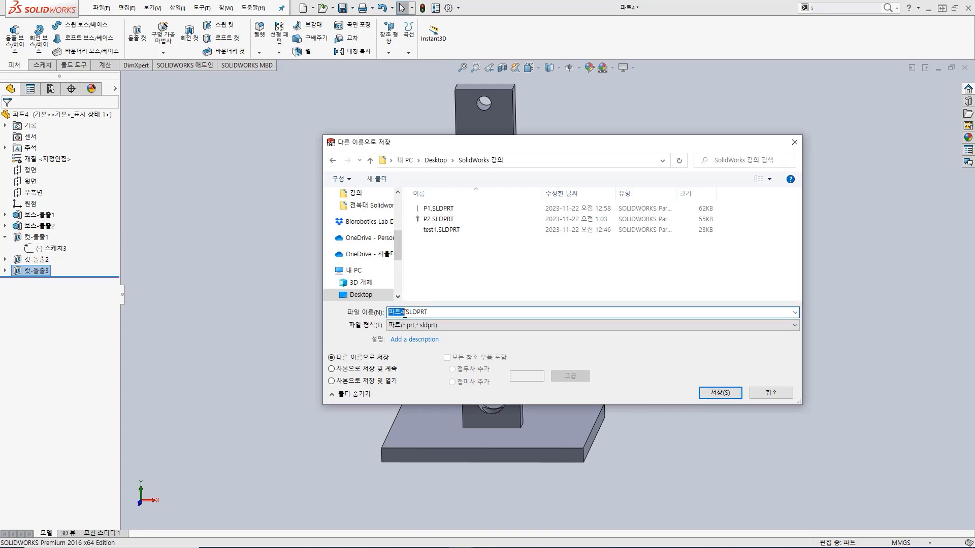
{"action": "type", "text": "P3"}
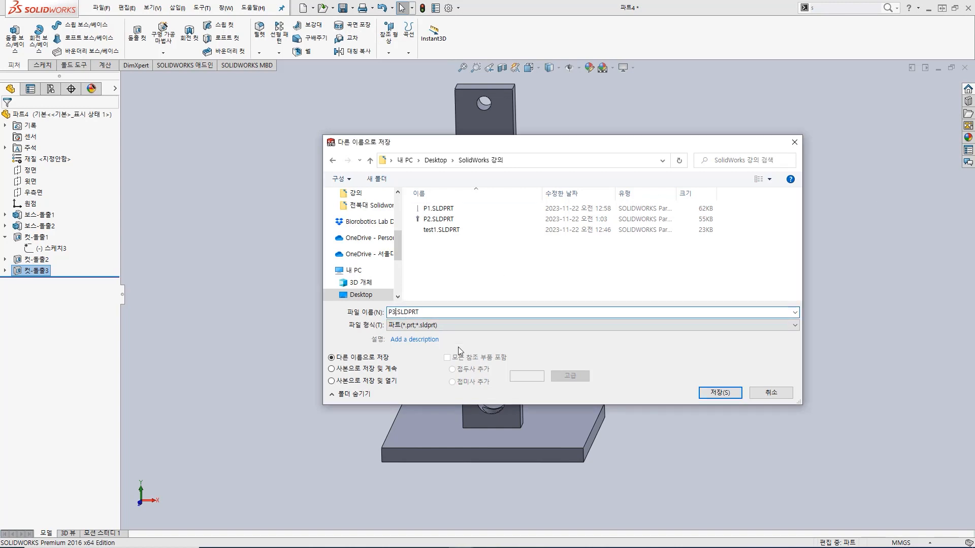
{"action": "key", "text": "Return"}
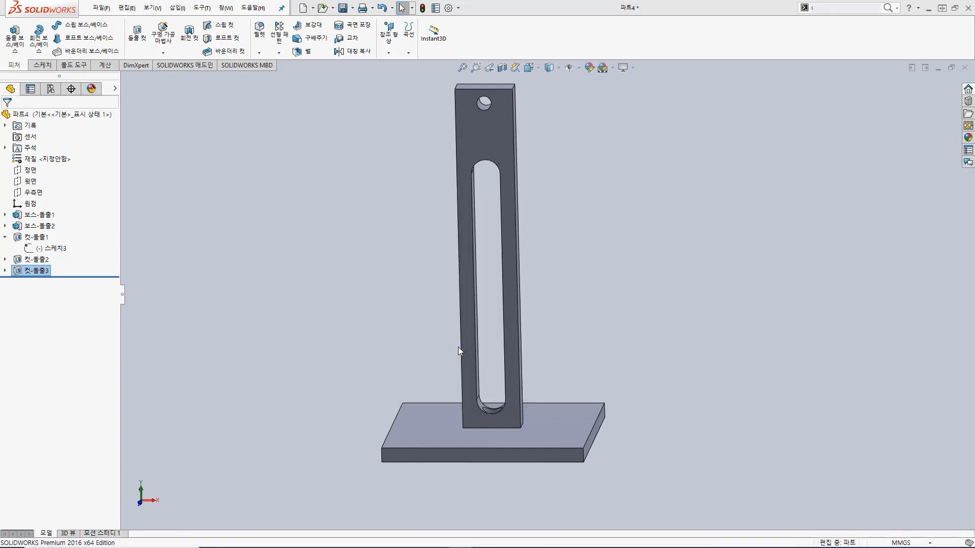